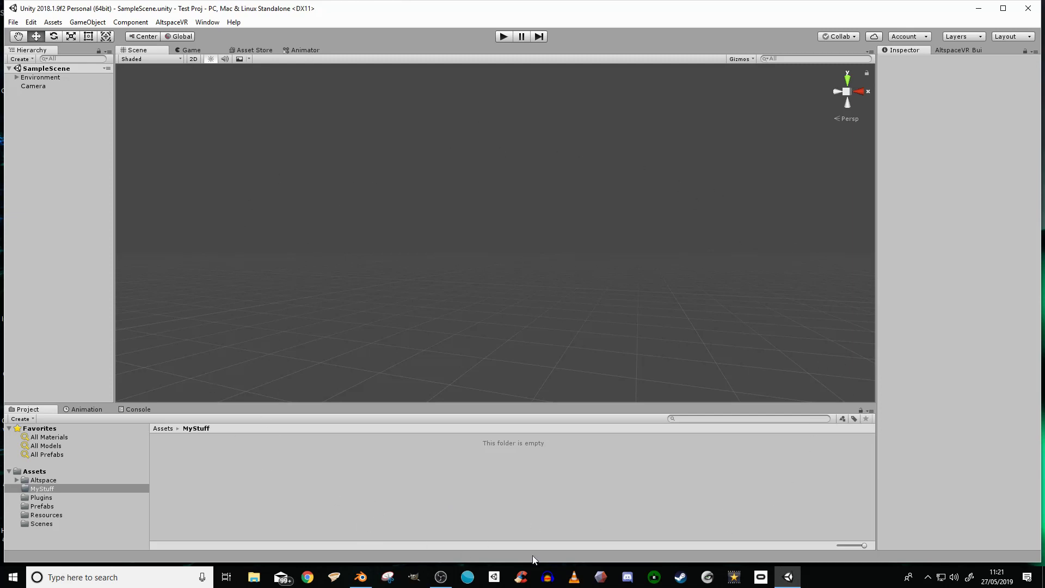
- Switch to Blender and delete all default objects from the scene
{"action": "left_click", "coordinate": [361, 576]}
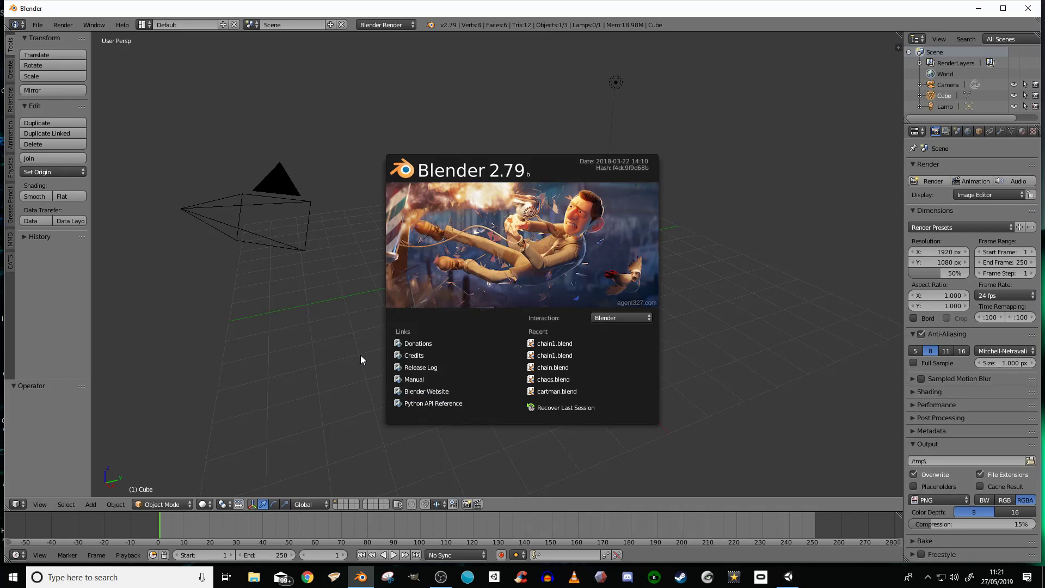
{"action": "left_click", "coordinate": [361, 356]}
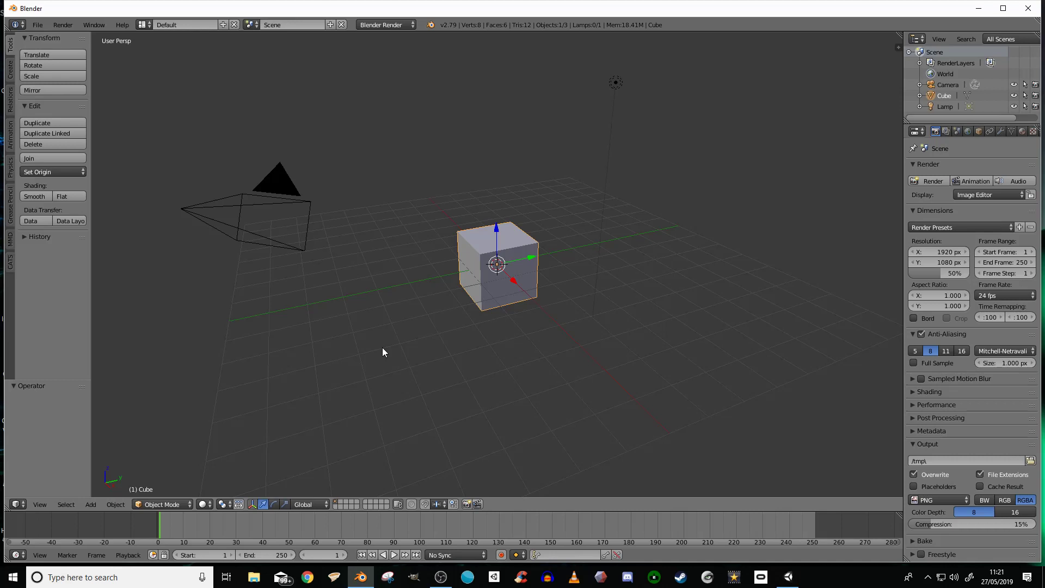
{"action": "key", "text": "a"}
{"action": "key", "text": "a"}
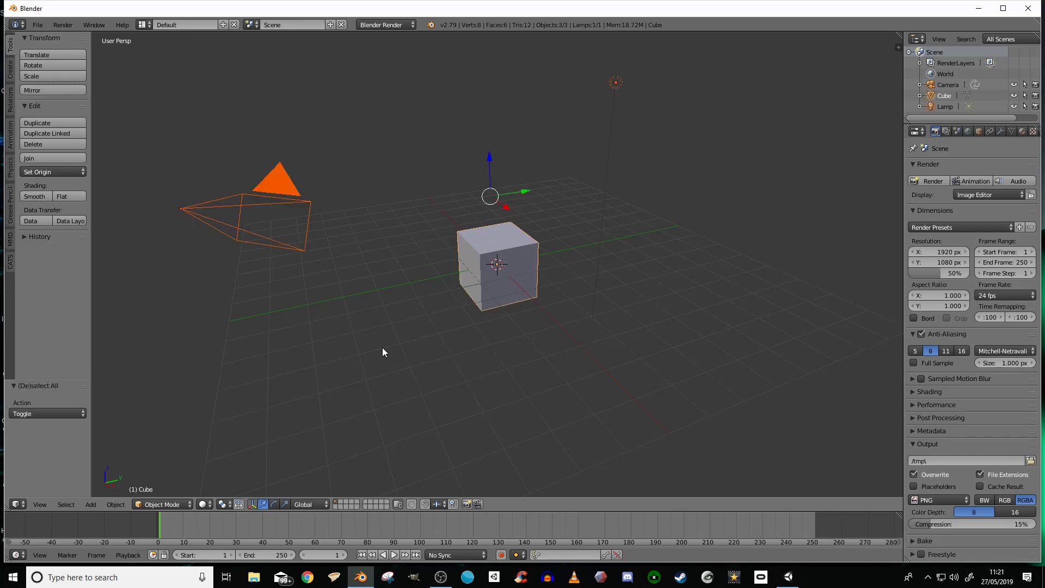
{"action": "key", "text": "x"}
{"action": "left_click", "coordinate": [382, 349]}
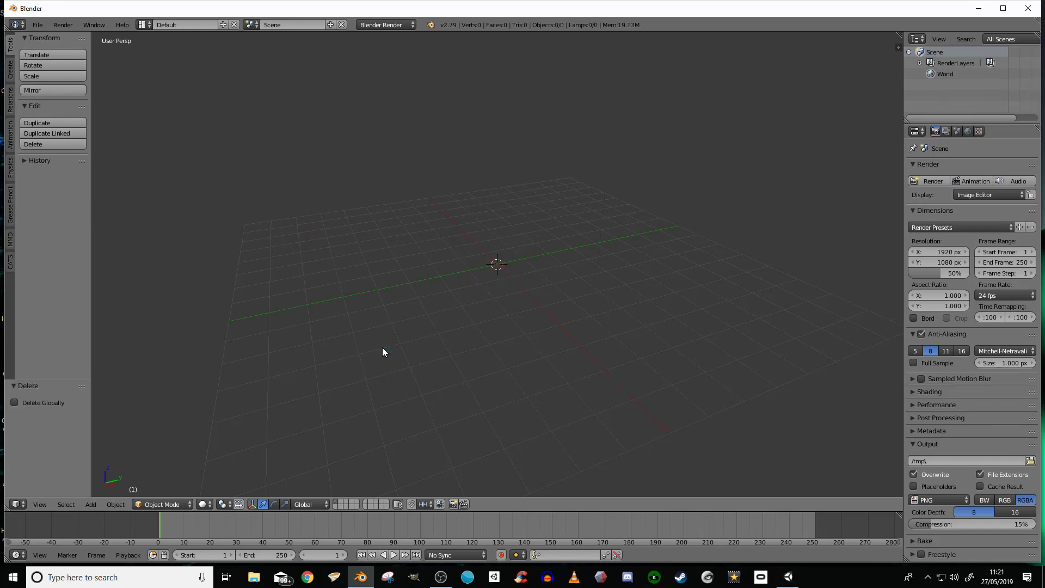
- Add a torus mesh at the scene's centre, working in the orthographic top view
{"action": "key", "text": "KP_5"}
{"action": "key", "text": "KP_7"}
{"action": "left_click", "coordinate": [10, 72]}
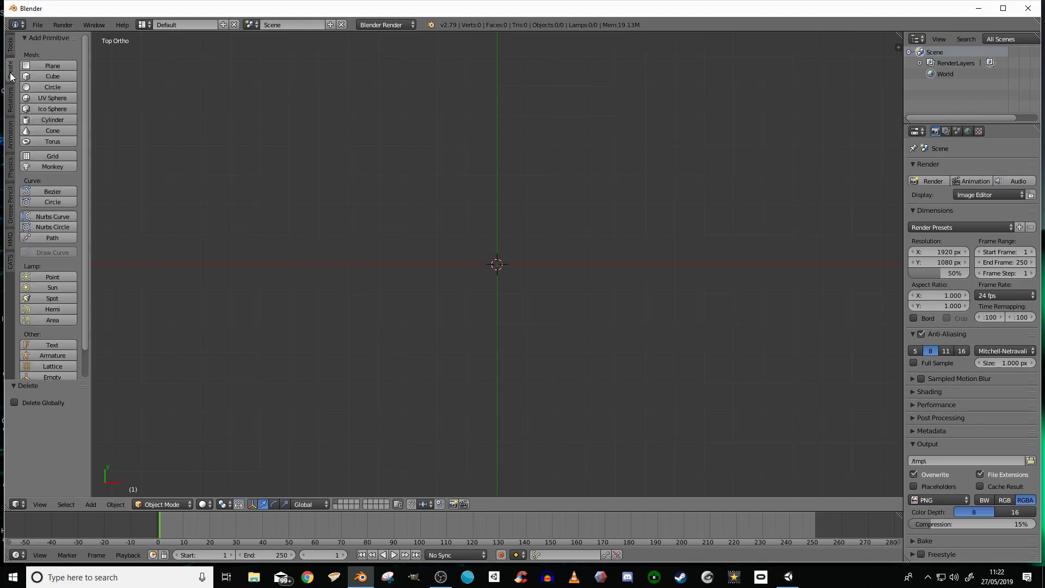
{"action": "left_click", "coordinate": [52, 141]}
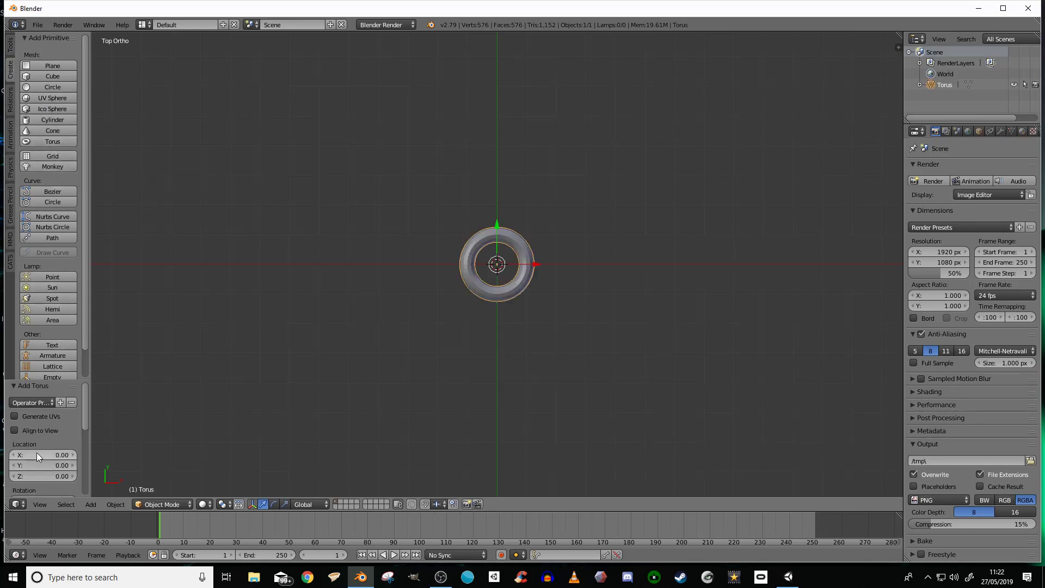
- Thicken the new torus by setting its minor radius to 0.40
{"action": "scroll", "coordinate": [42, 438], "scroll_direction": "down", "scroll_amount": 8}
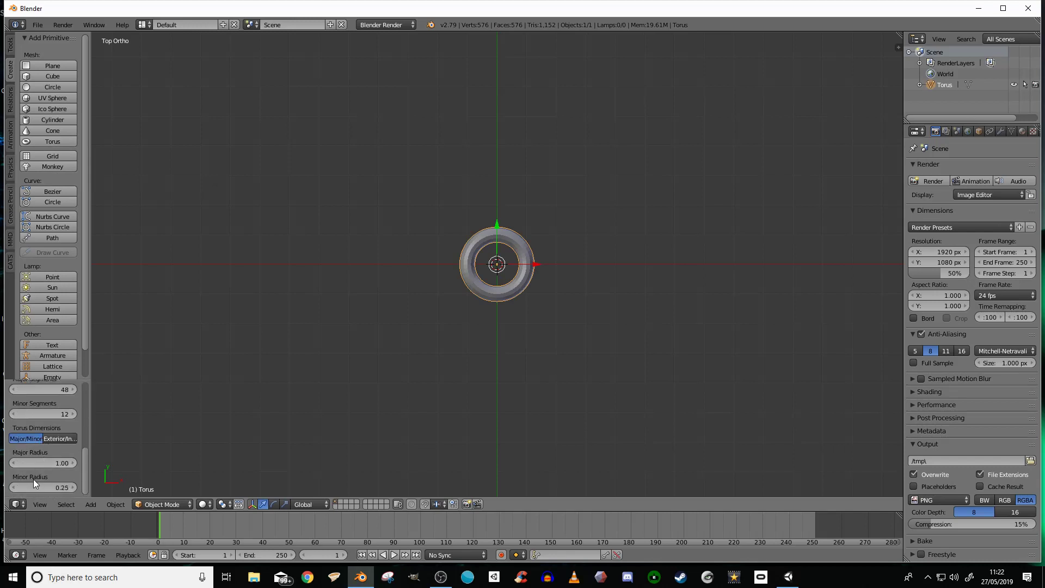
{"action": "left_click_drag", "start_coordinate": [28, 464], "coordinate": [38, 487]}
{"action": "key", "text": "BackSpace"}
{"action": "left_click", "coordinate": [71, 488]}
{"action": "left_click", "coordinate": [71, 488]}
{"action": "left_click", "coordinate": [71, 488]}
{"action": "left_click", "coordinate": [71, 488]}
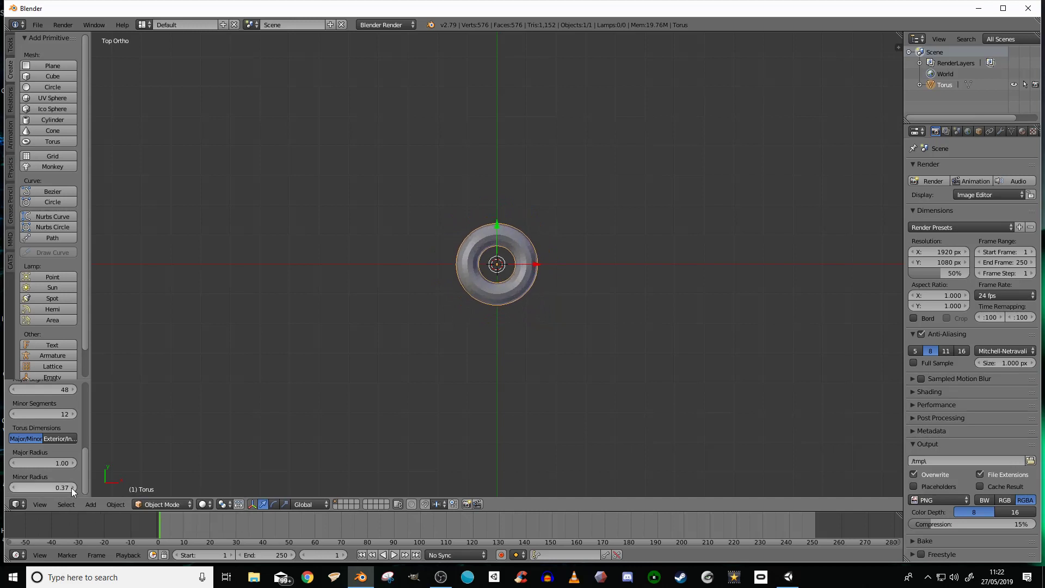
{"action": "left_click", "coordinate": [72, 488]}
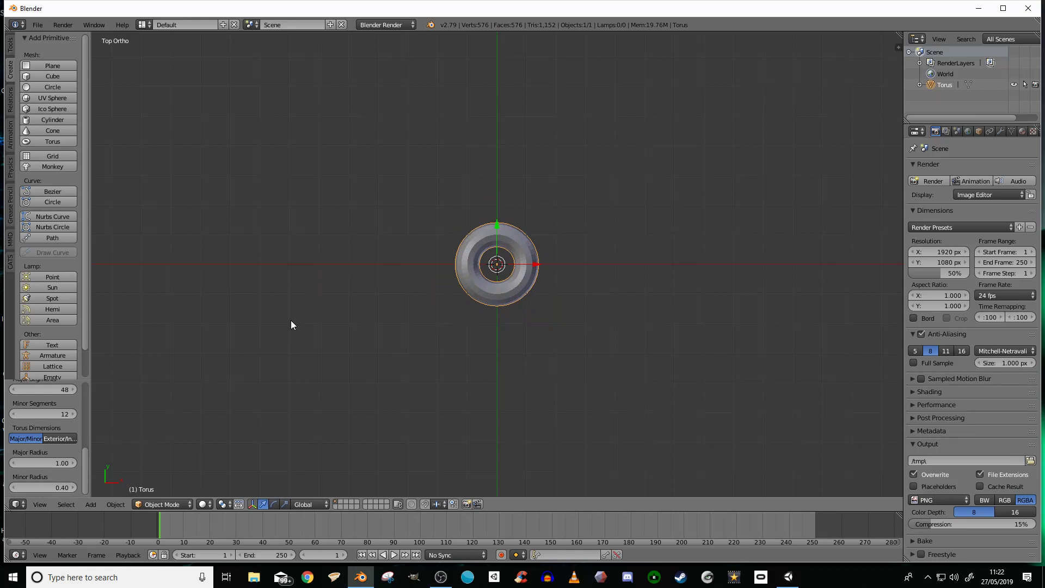
- Apply smooth shading to the torus and rotate it 90° about the X axis in the front view
{"action": "left_click", "coordinate": [10, 50]}
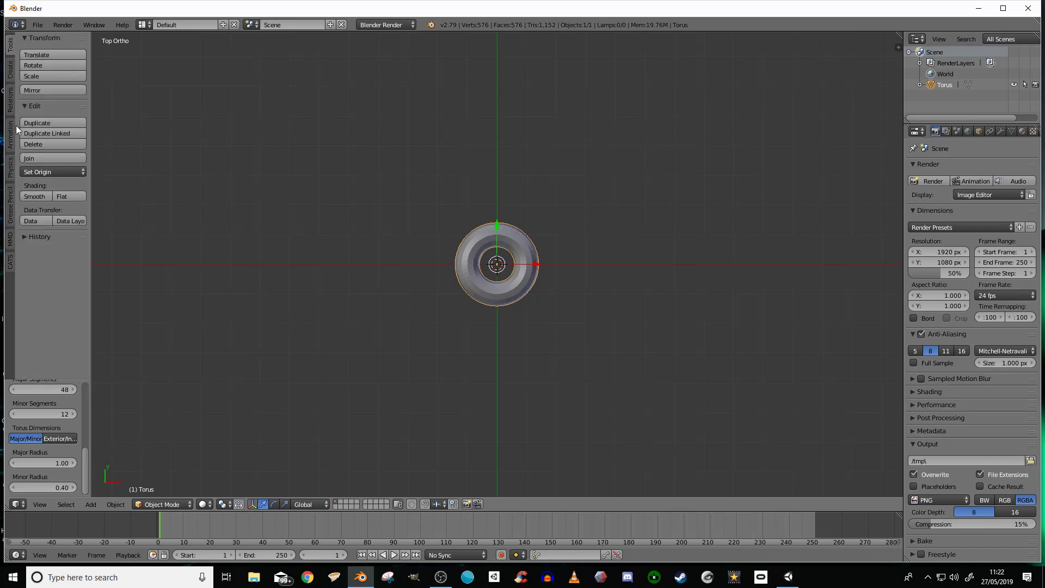
{"action": "left_click", "coordinate": [37, 197]}
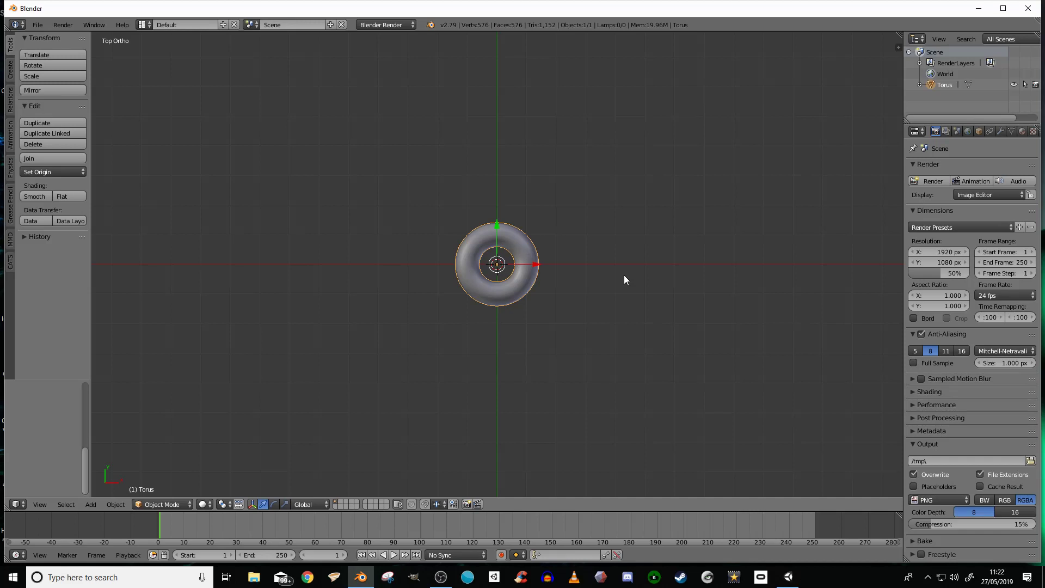
{"action": "key", "text": "KP_1"}
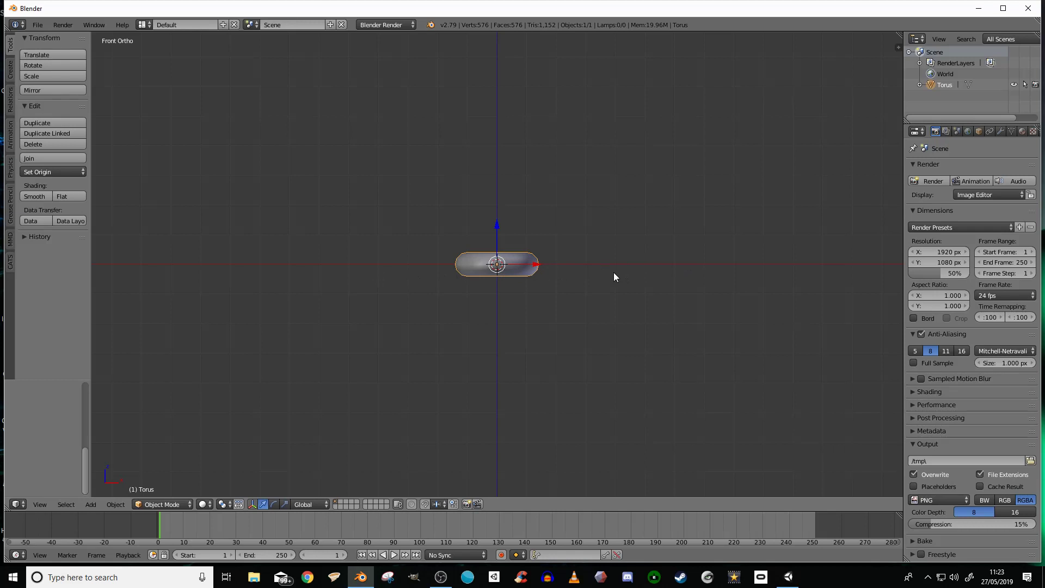
{"action": "key", "text": "r"}
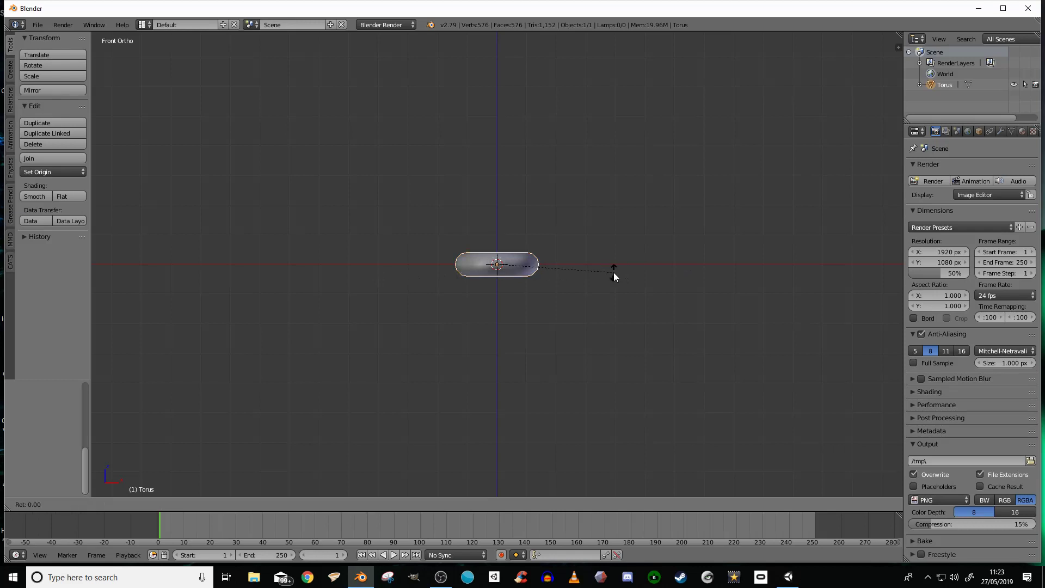
{"action": "key", "text": "x"}
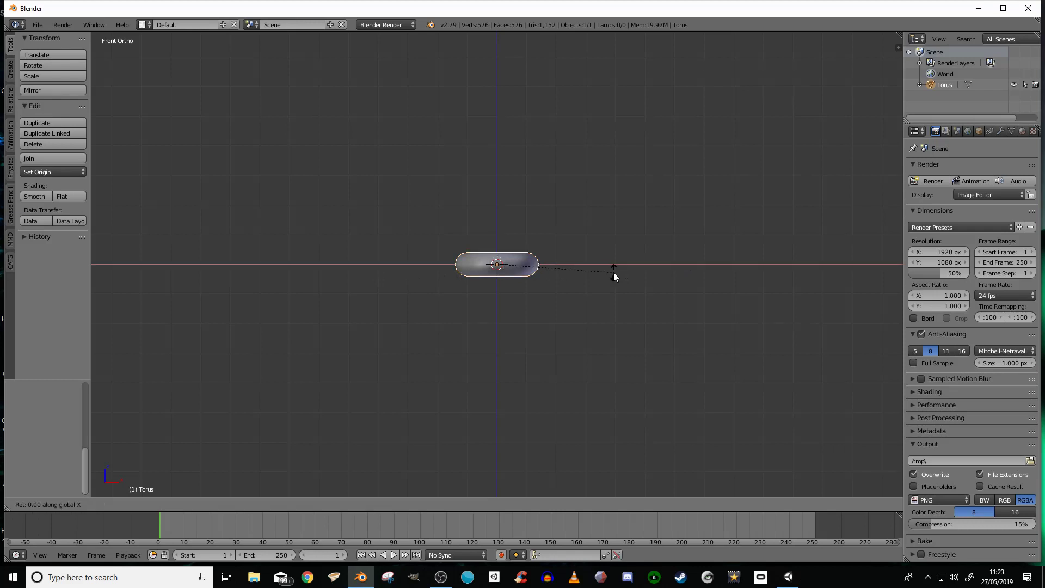
{"action": "type", "text": "90"}
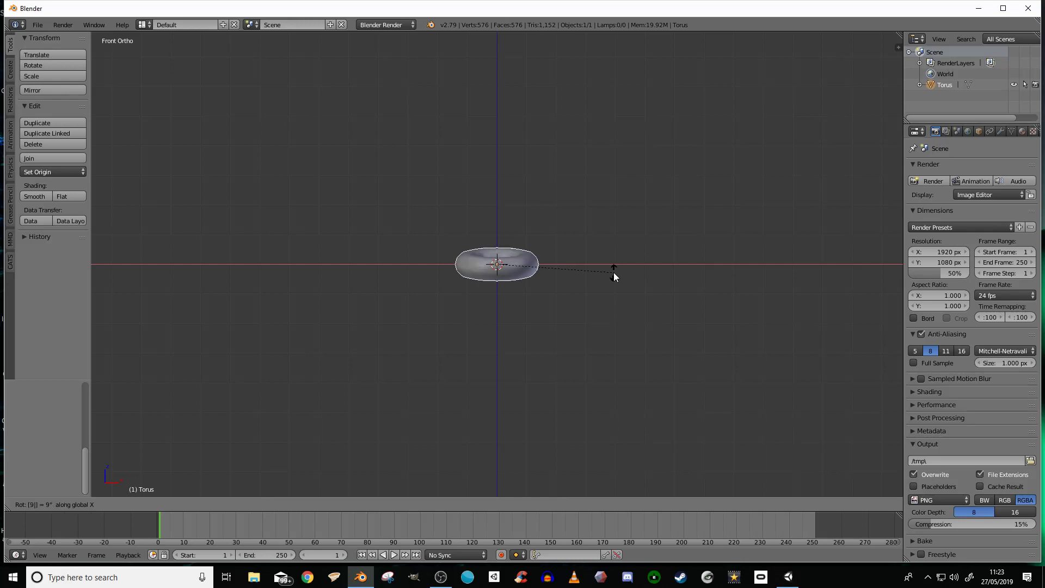
{"action": "key", "text": "Return"}
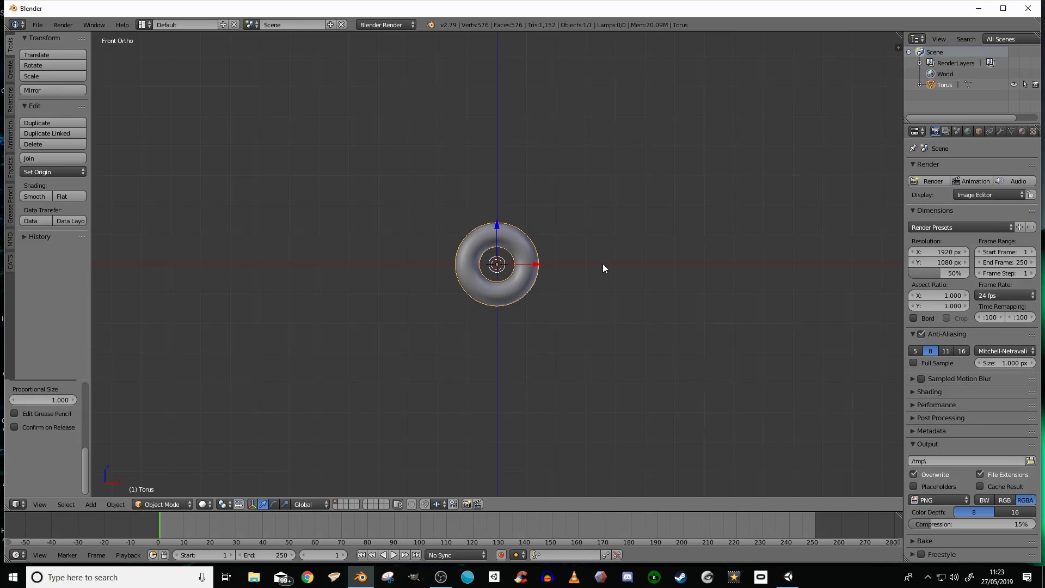
- Enter Edit Mode on the torus and deselect all of its vertices
{"action": "key", "text": "Tab"}
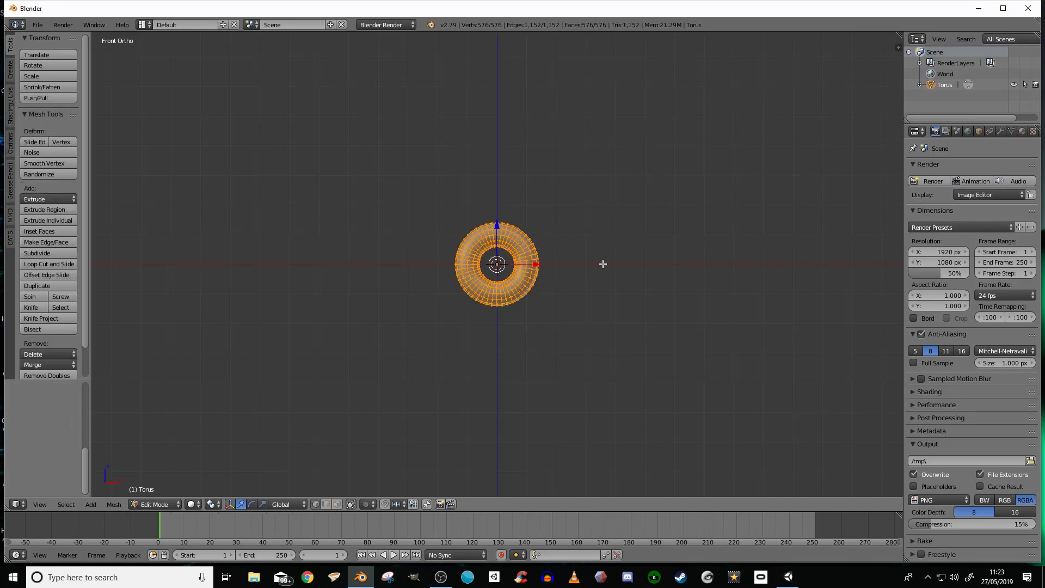
{"action": "key", "text": "a"}
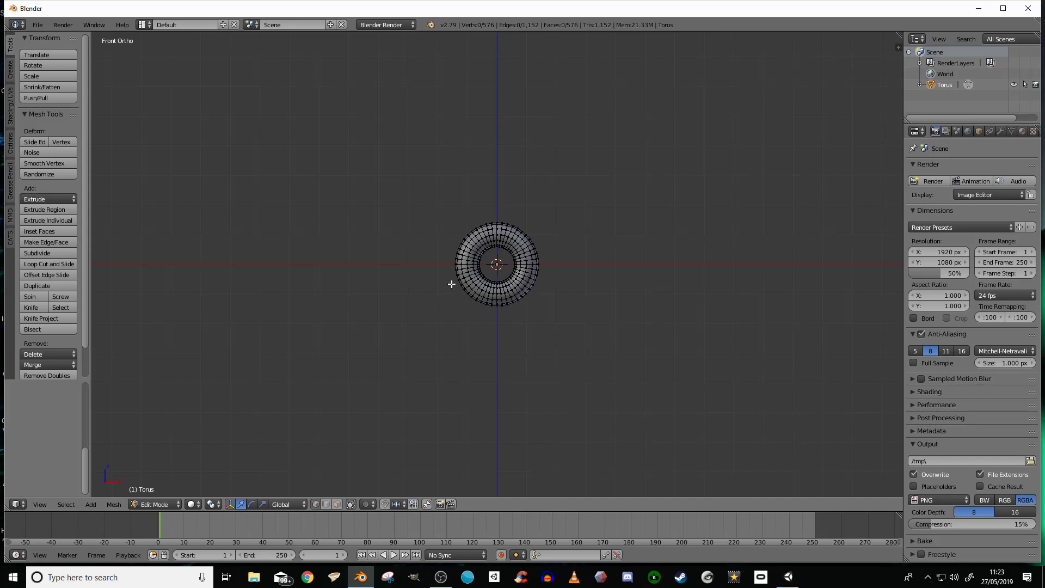
- Try extruding the box-selected lower half of the torus downward along Z, and undo the extrusion and selection
{"action": "key", "text": "b"}
{"action": "left_click_drag", "start_coordinate": [443, 265], "coordinate": [583, 314]}
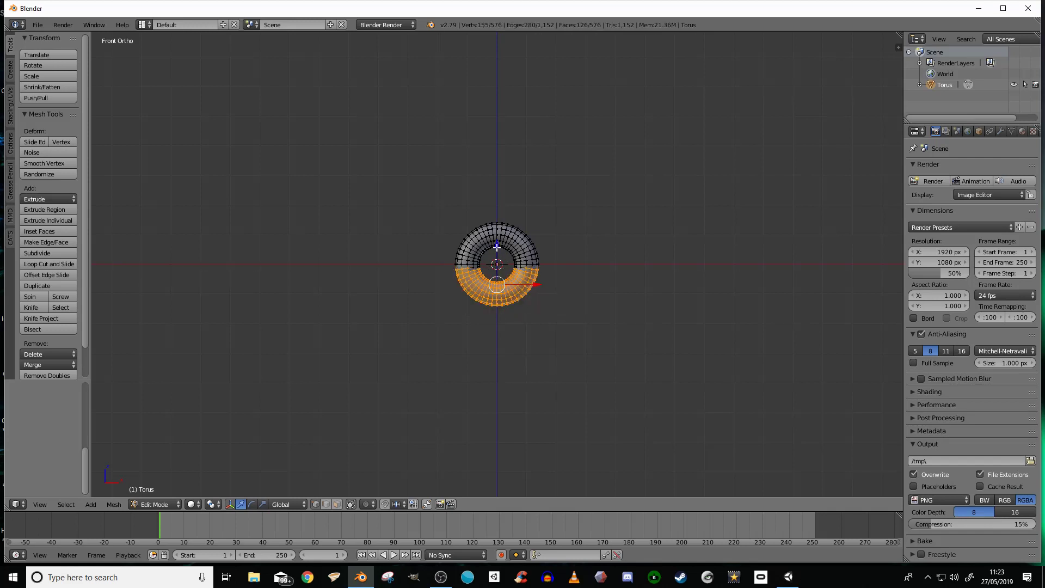
{"action": "key", "text": "e"}
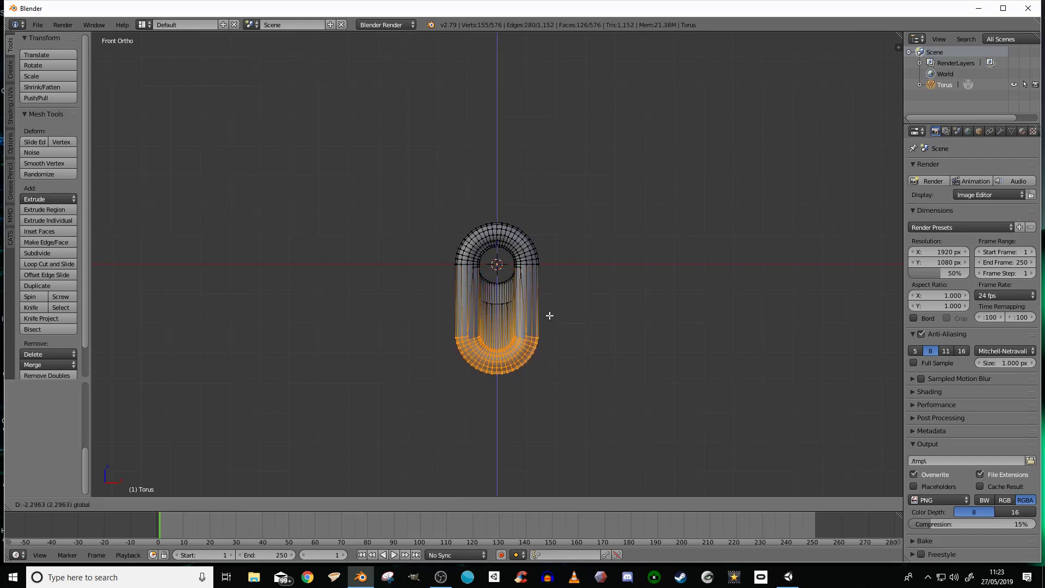
{"action": "left_click", "coordinate": [550, 332]}
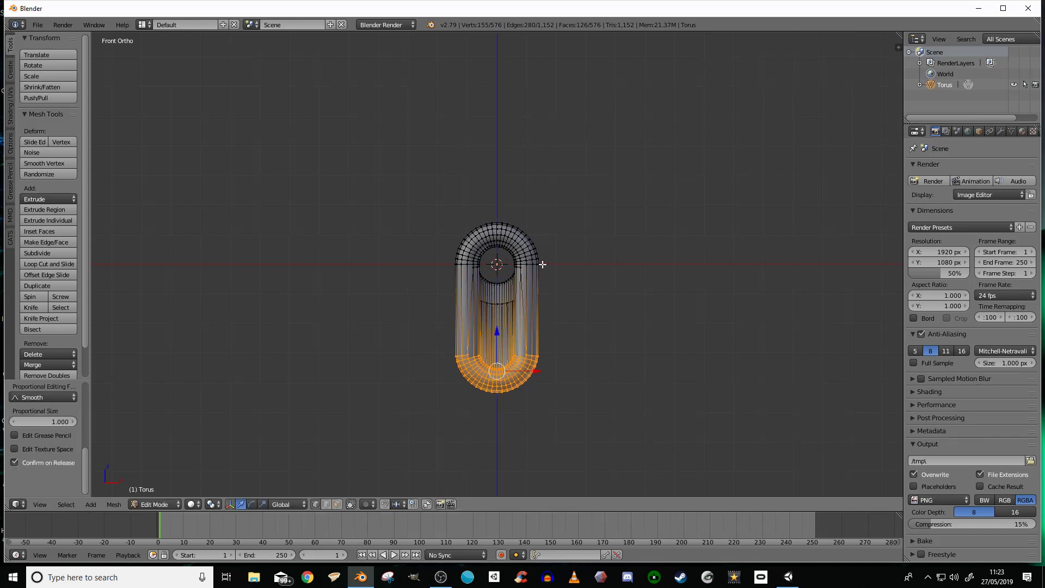
{"action": "key", "text": "ctrl+z"}
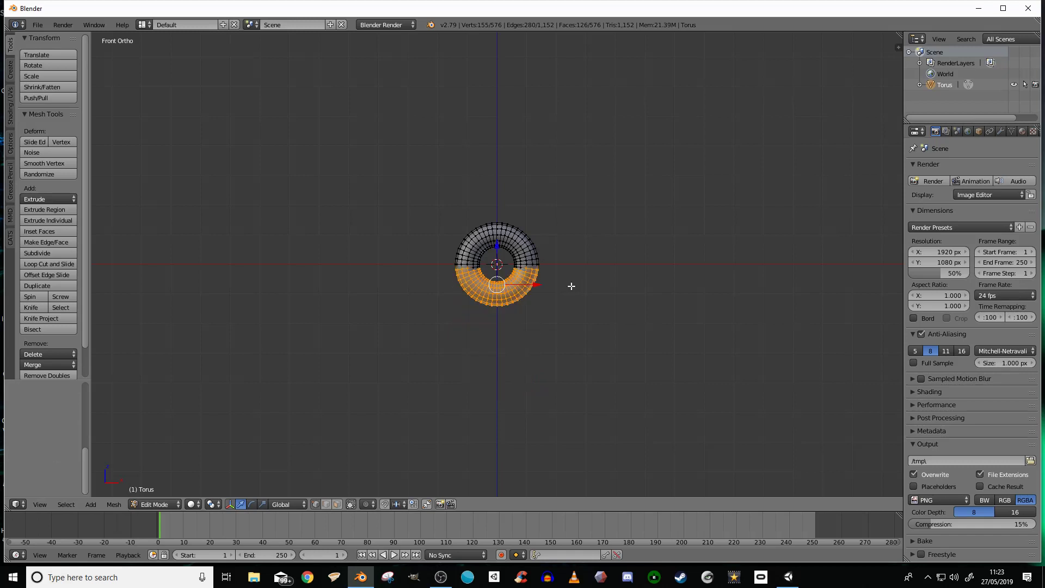
{"action": "key", "text": "ctrl+z"}
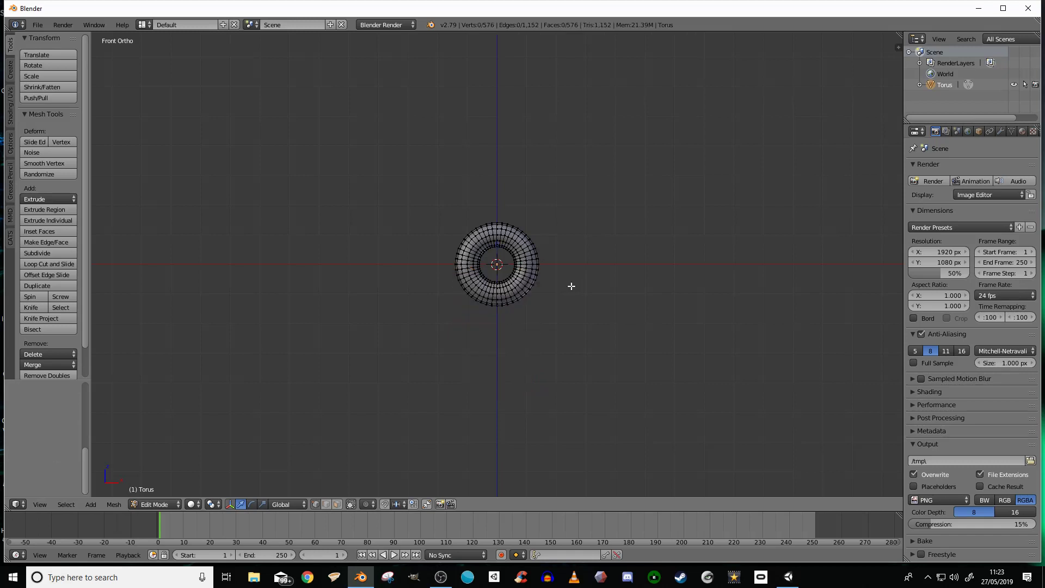
- Change the viewport to wireframe, make a trial box selection through the torus's lower half and clear it
{"action": "key", "text": "z"}
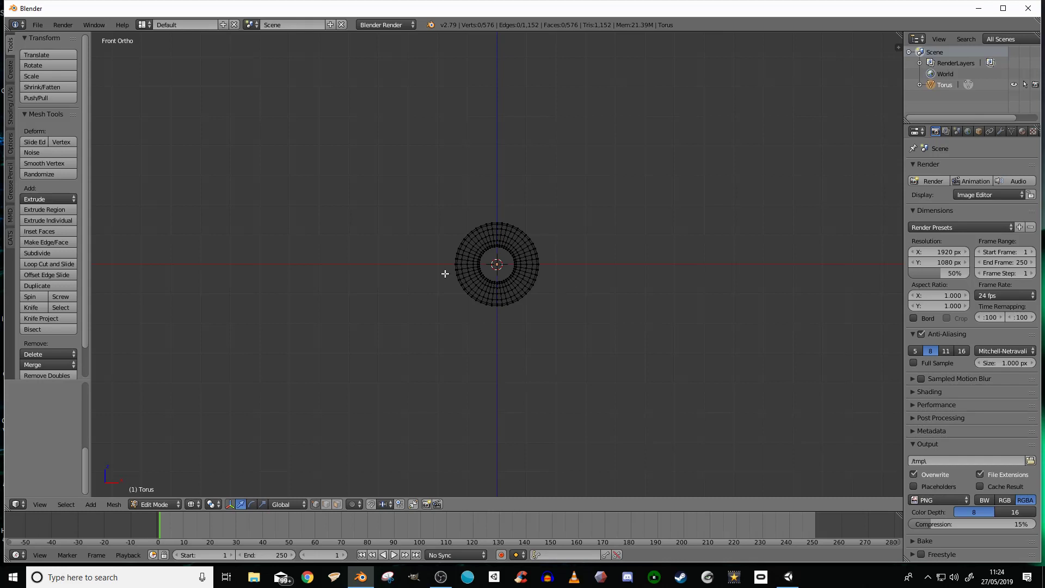
{"action": "key", "text": "b"}
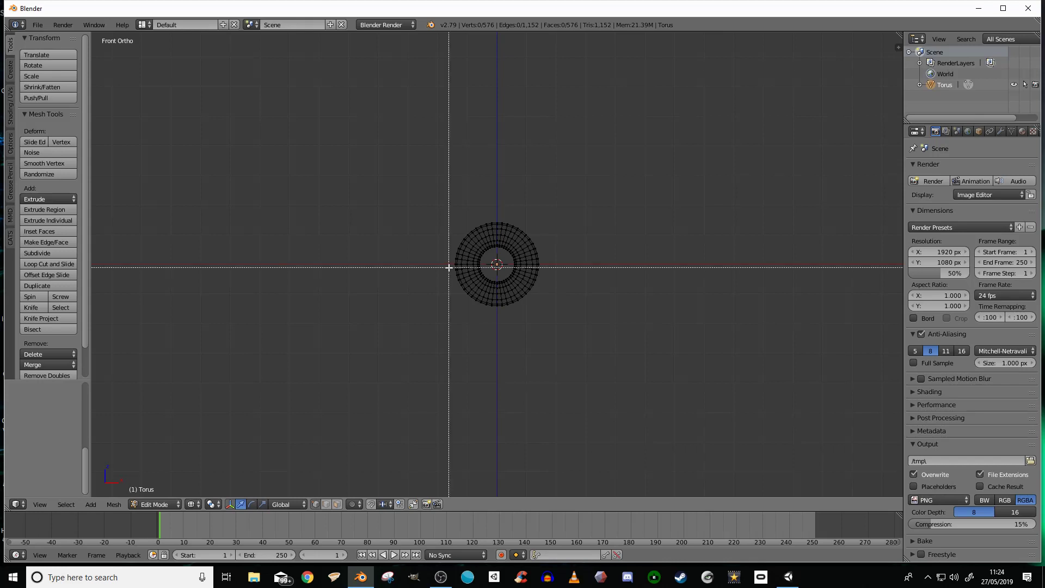
{"action": "left_click_drag", "start_coordinate": [449, 267], "coordinate": [556, 324]}
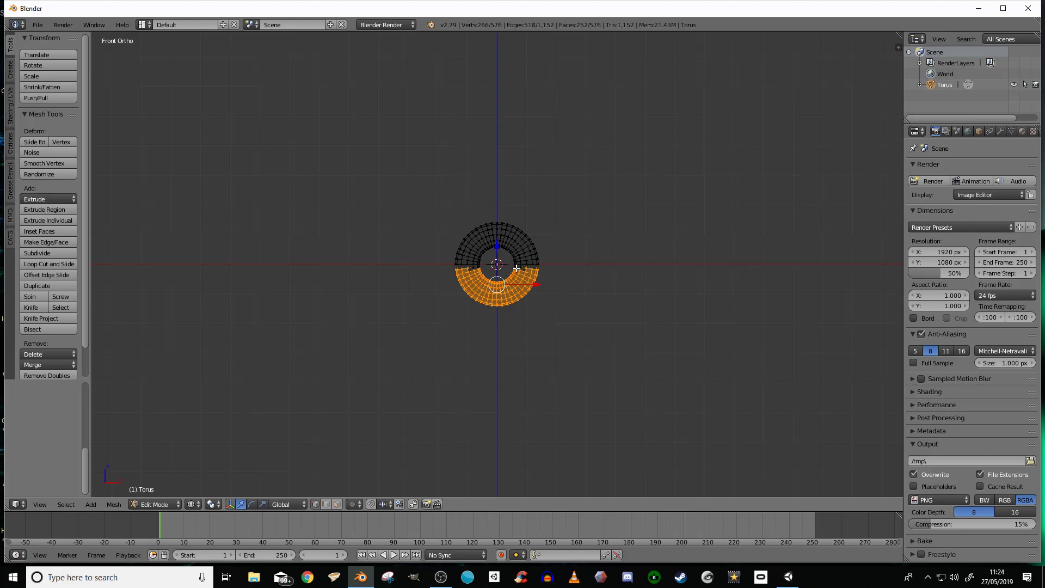
{"action": "key", "text": "a"}
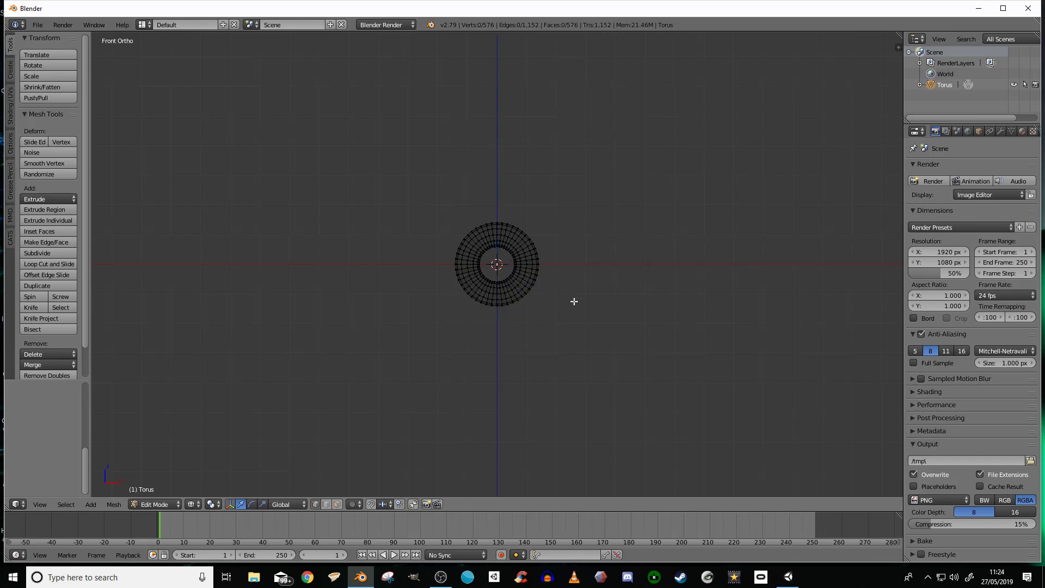
- Box-select the torus's lower half below the X axis and move it straight down along Z to form an elongated chain link
{"action": "scroll", "coordinate": [574, 301], "scroll_direction": "up", "scroll_amount": 2}
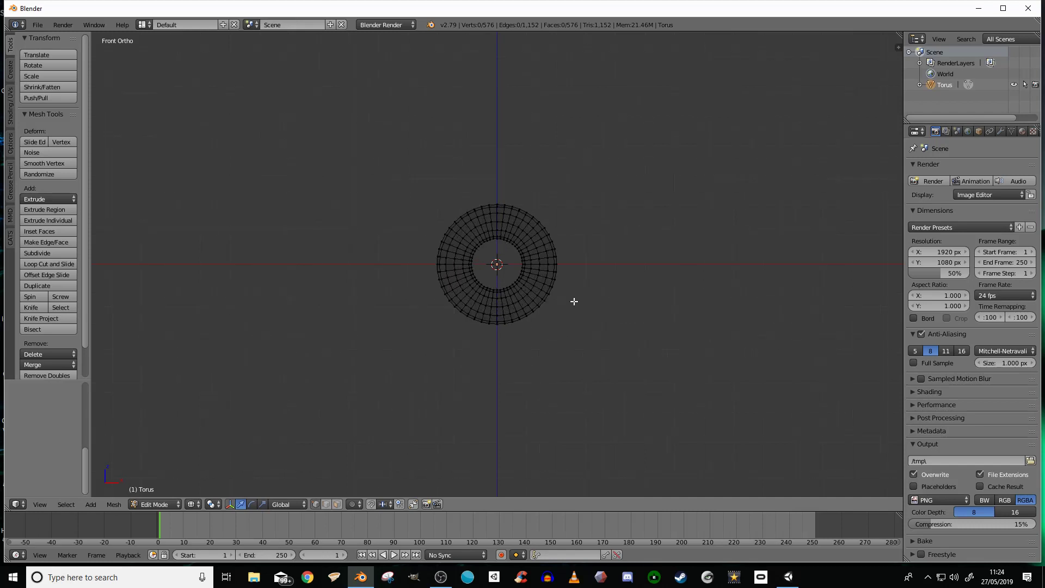
{"action": "scroll", "coordinate": [574, 301], "scroll_direction": "up", "scroll_amount": 1}
{"action": "scroll", "coordinate": [575, 301], "scroll_direction": "up", "scroll_amount": 1}
{"action": "key", "text": "b"}
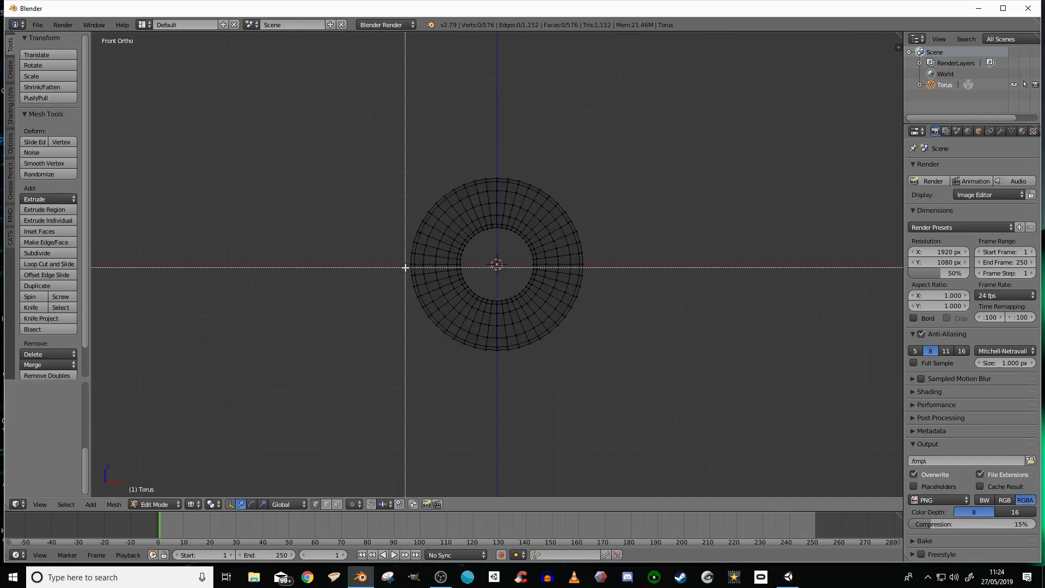
{"action": "left_click_drag", "start_coordinate": [405, 267], "coordinate": [626, 371]}
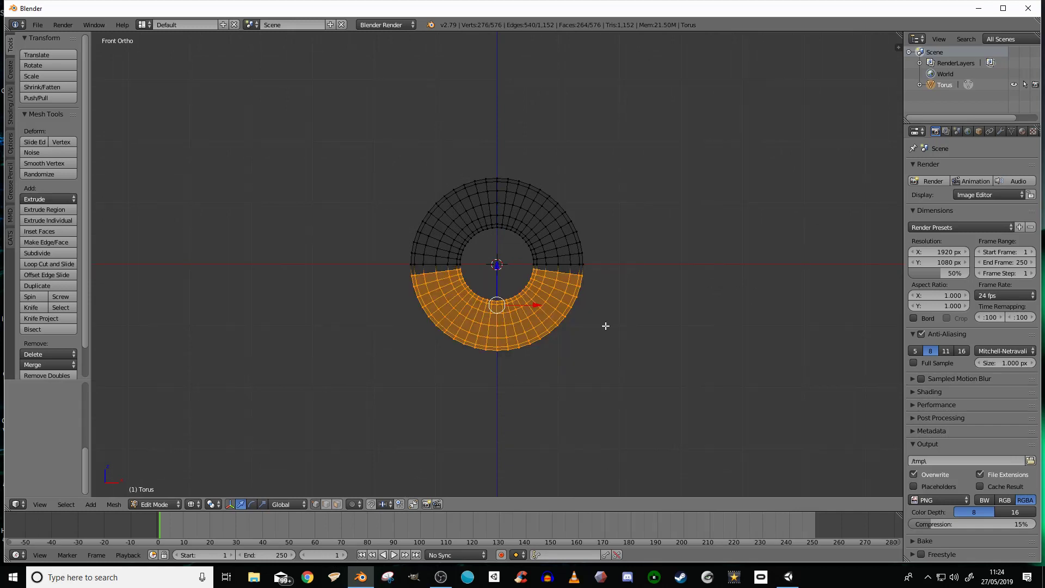
{"action": "key", "text": "g"}
{"action": "key", "text": "z"}
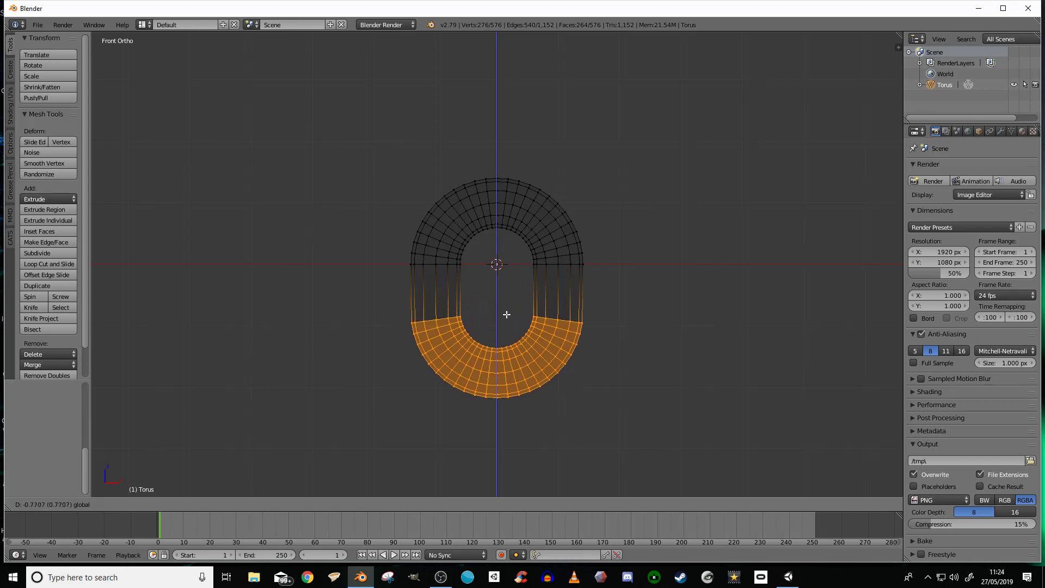
{"action": "left_click", "coordinate": [510, 345]}
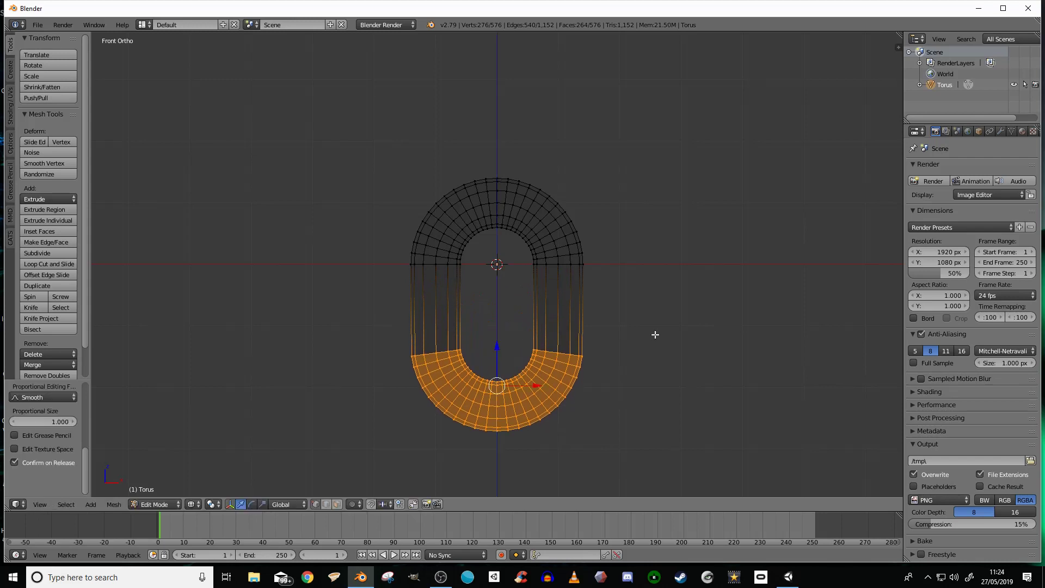
- Clear the vertex selection, restore solid shading and return the chain link to Object Mode
{"action": "key", "text": "a"}
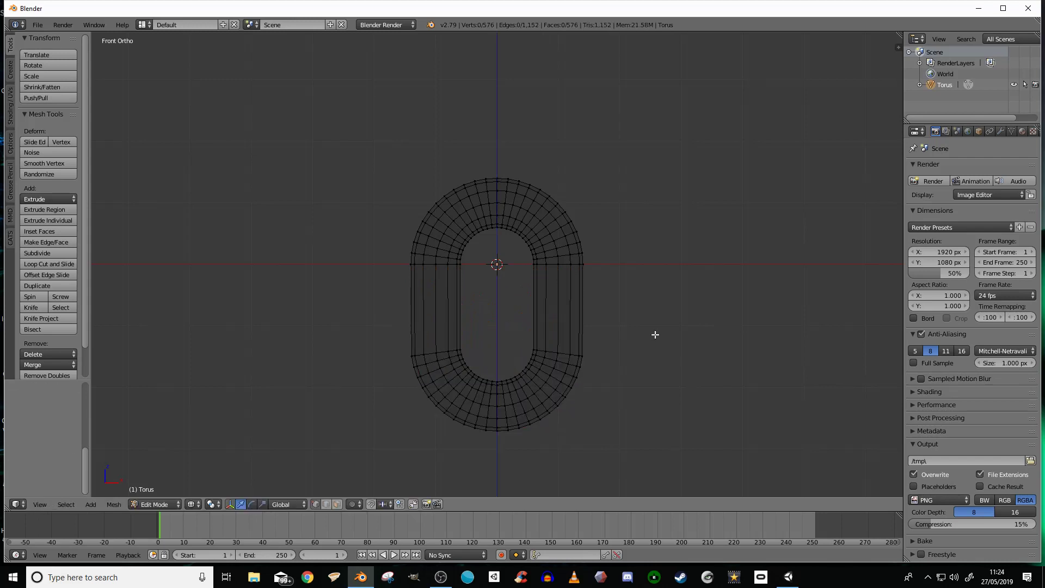
{"action": "key", "text": "z"}
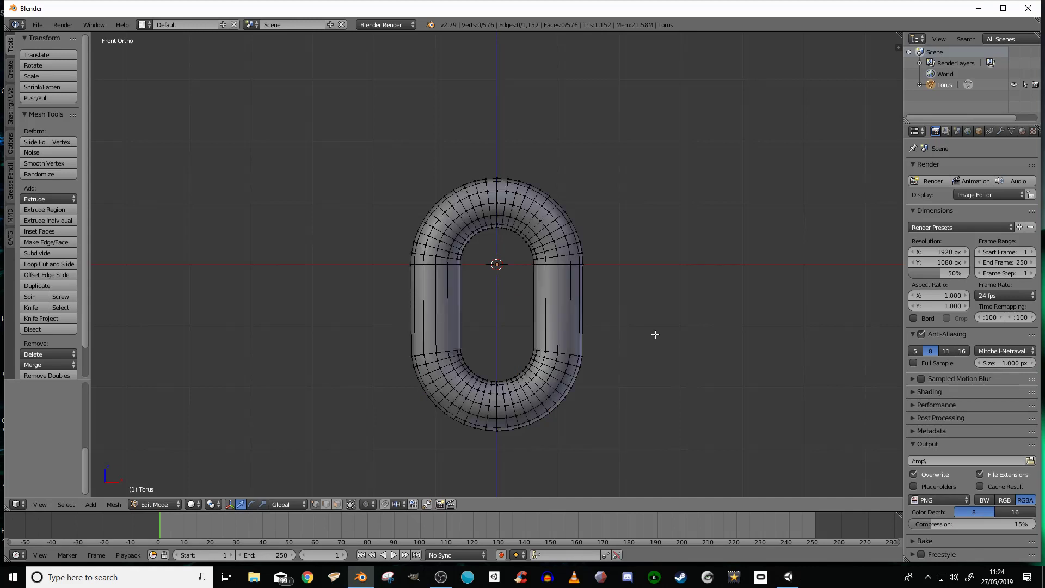
{"action": "key", "text": "Tab"}
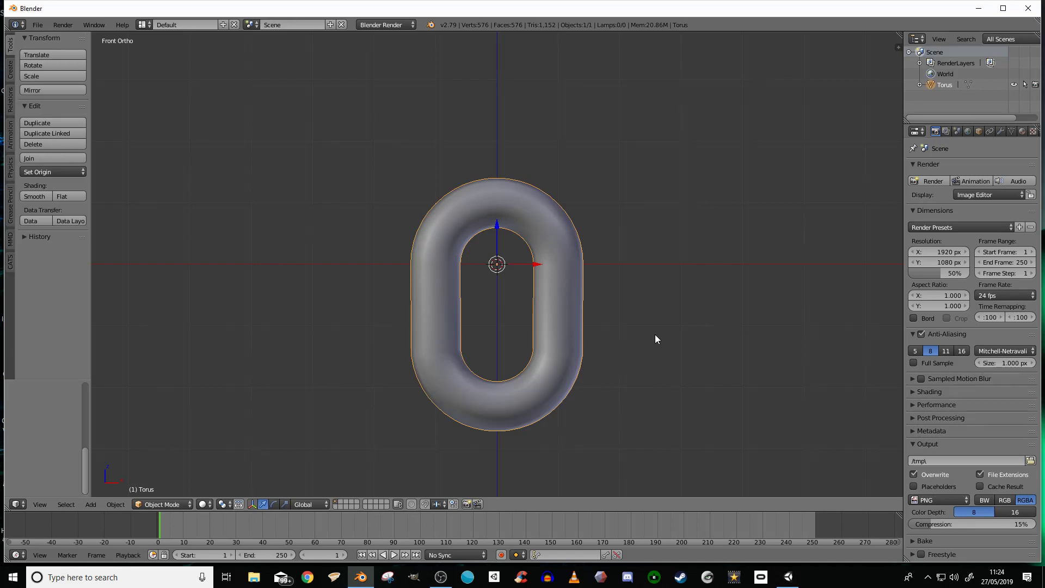
- Move the chain link straight down along Z until its upper curve sits on the X axis
{"action": "left_click_drag", "start_coordinate": [498, 229], "coordinate": [505, 283]}
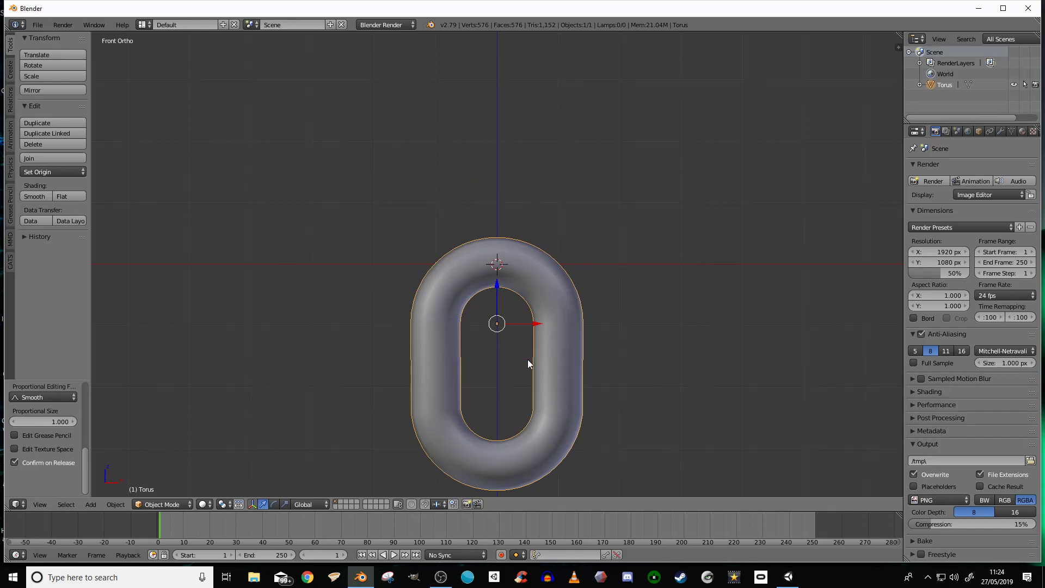
{"action": "scroll", "coordinate": [628, 354], "scroll_direction": "down", "scroll_amount": 6}
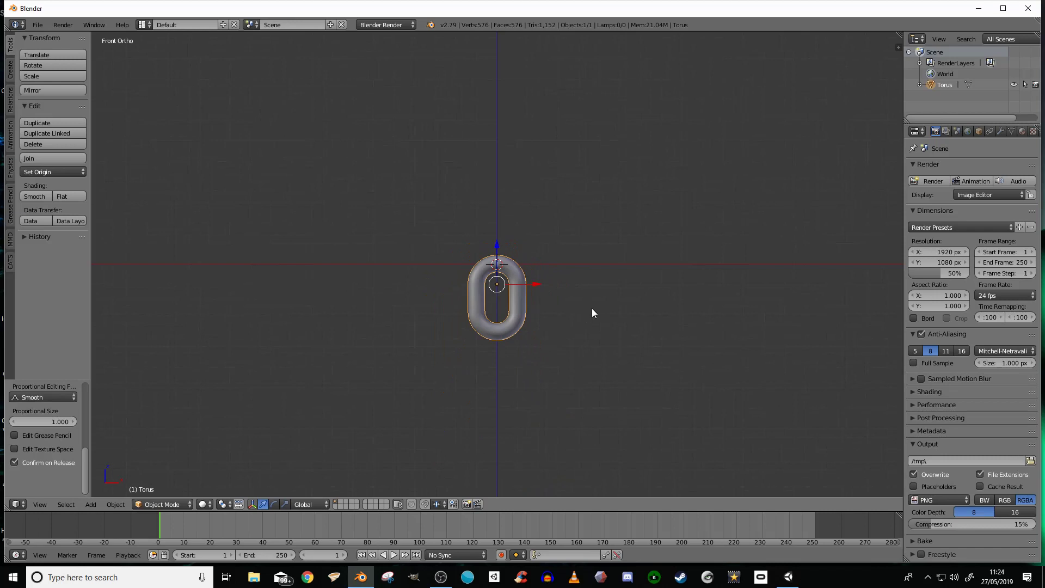
{"action": "scroll", "coordinate": [591, 308], "scroll_direction": "up", "scroll_amount": 4}
{"action": "scroll", "coordinate": [591, 309], "scroll_direction": "down", "scroll_amount": 5}
{"action": "scroll", "coordinate": [591, 308], "scroll_direction": "up", "scroll_amount": 6}
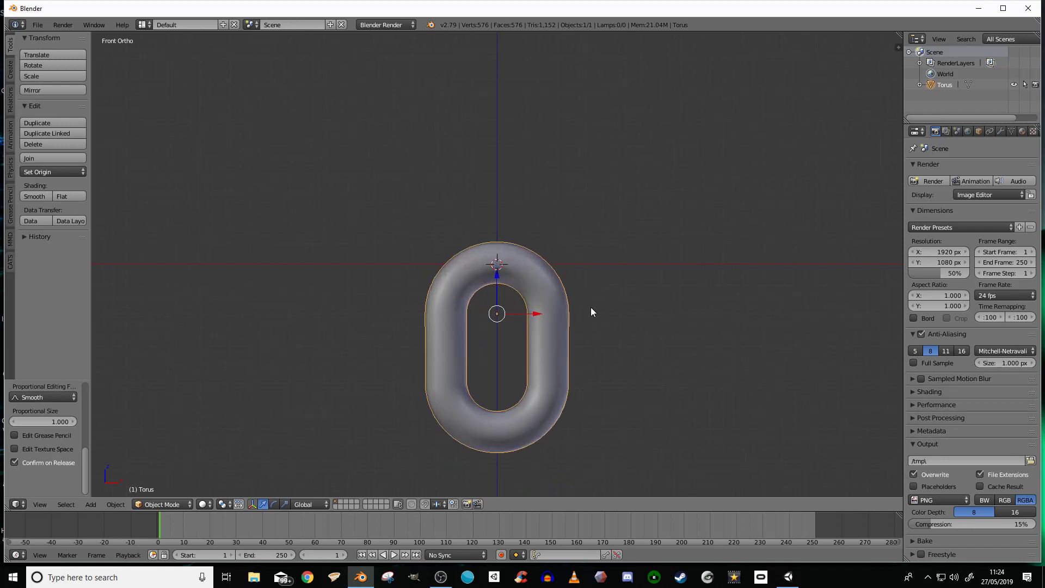
{"action": "scroll", "coordinate": [591, 308], "scroll_direction": "down", "scroll_amount": 3}
{"action": "scroll", "coordinate": [591, 308], "scroll_direction": "up", "scroll_amount": 3}
{"action": "scroll", "coordinate": [591, 308], "scroll_direction": "down", "scroll_amount": 6}
{"action": "scroll", "coordinate": [591, 309], "scroll_direction": "up", "scroll_amount": 5}
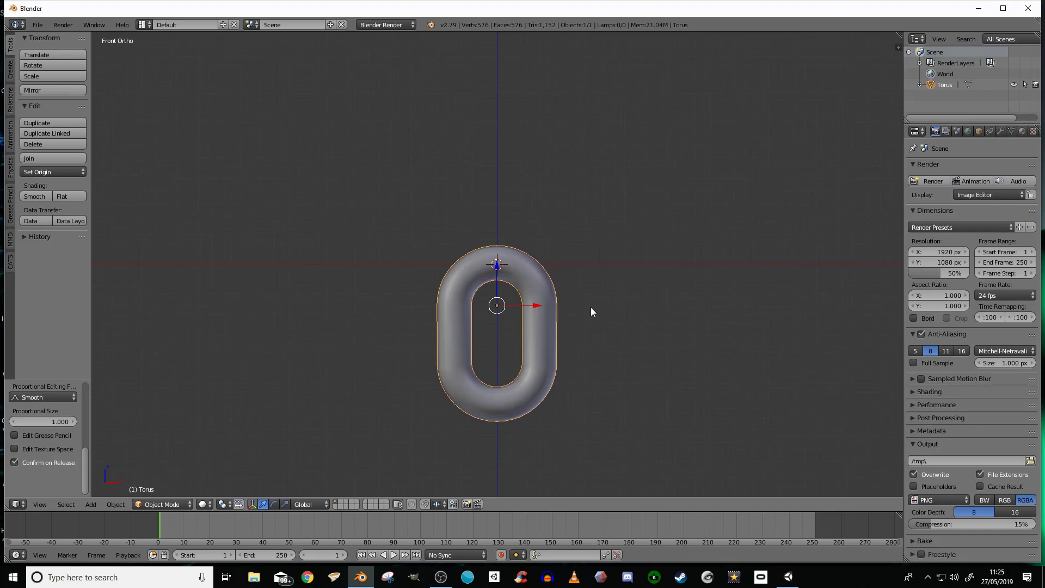
{"action": "mouse_move", "coordinate": [606, 306]}
{"action": "middle_mouse_down"}
{"action": "mouse_move", "coordinate": [566, 319]}
{"action": "mouse_move", "coordinate": [570, 280]}
{"action": "mouse_move", "coordinate": [613, 335]}
{"action": "mouse_move", "coordinate": [547, 325]}
{"action": "mouse_move", "coordinate": [573, 289]}
{"action": "mouse_move", "coordinate": [611, 325]}
{"action": "middle_mouse_up"}
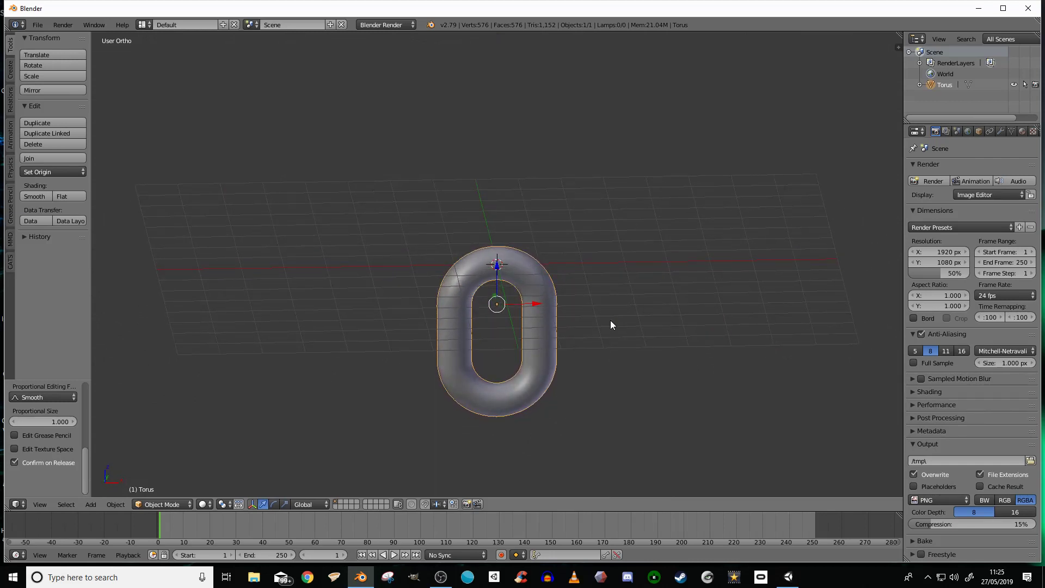
{"action": "middle_click_drag", "start_coordinate": [610, 321], "coordinate": [607, 250], "text": "shift"}
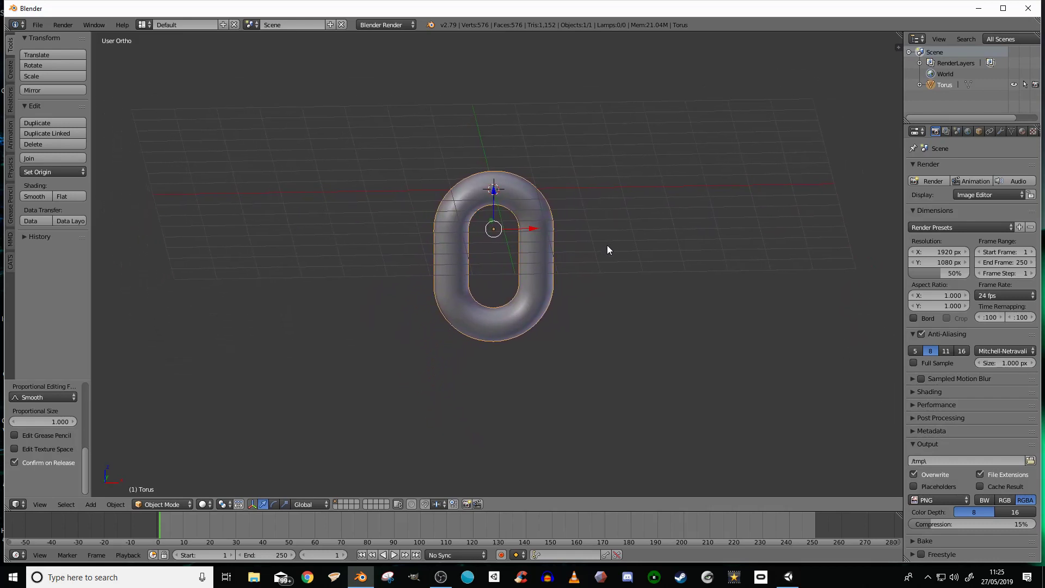
{"action": "key", "text": "KP_1"}
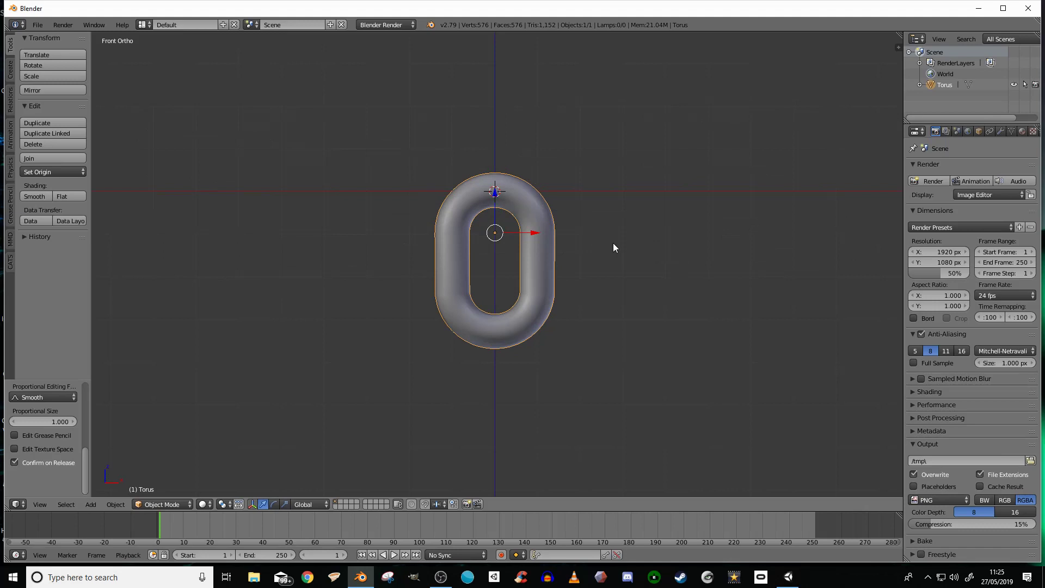
{"action": "middle_click_drag", "start_coordinate": [606, 280], "coordinate": [605, 163], "text": "shift"}
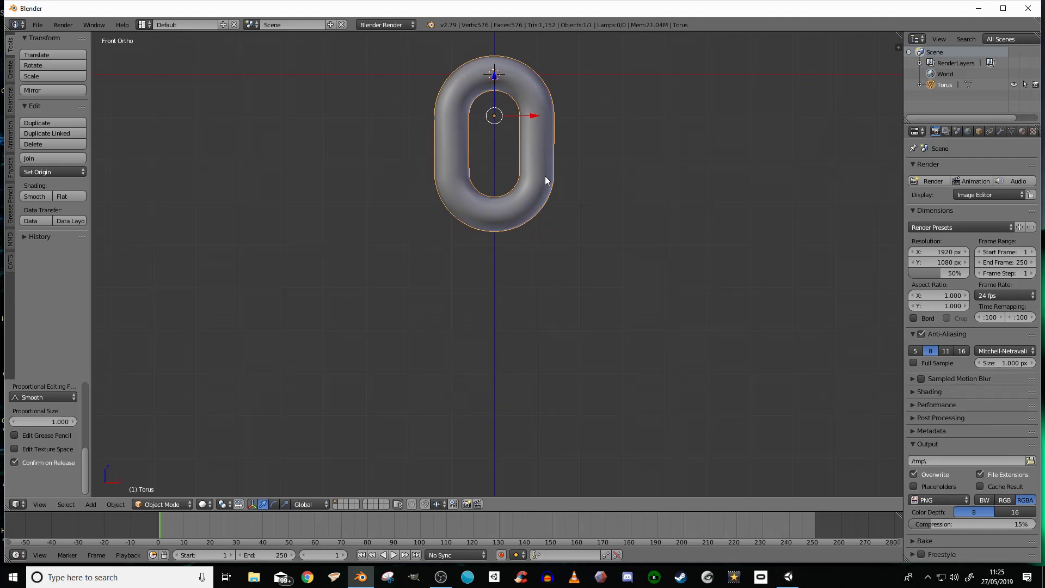
{"action": "key", "text": "shift+d"}
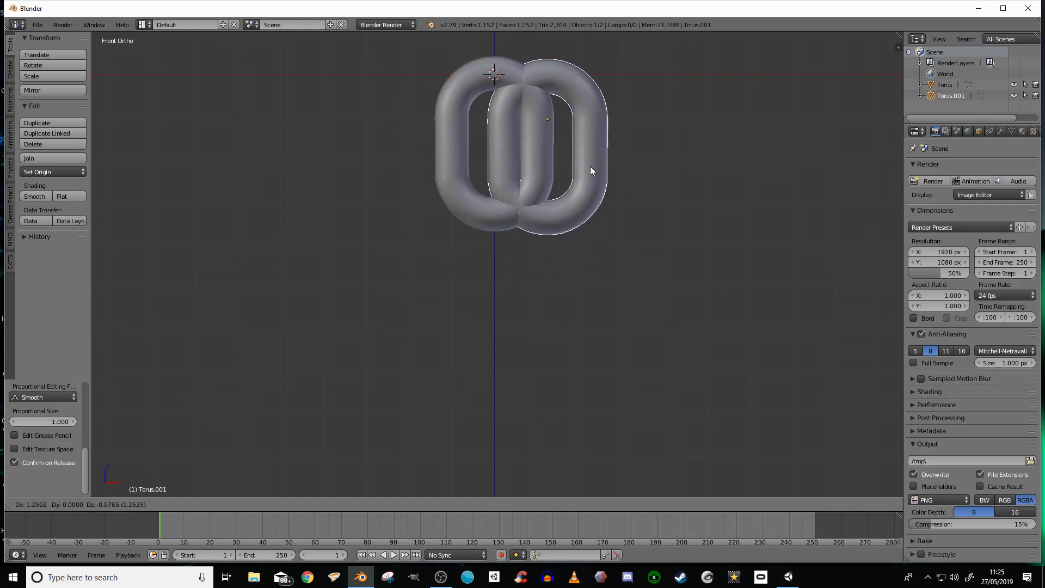
{"action": "right_click", "coordinate": [544, 248]}
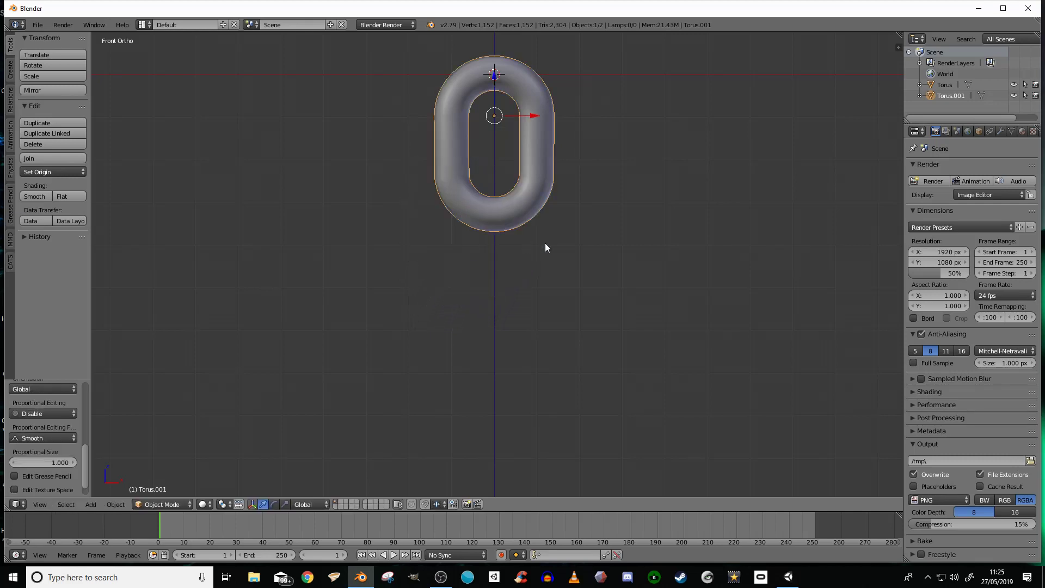
{"action": "key", "text": "Delete"}
- Duplicate the chain link and move the copy straight down along Z until its upper curve overlaps the first link's lower curve
{"action": "key", "text": "shift+d"}
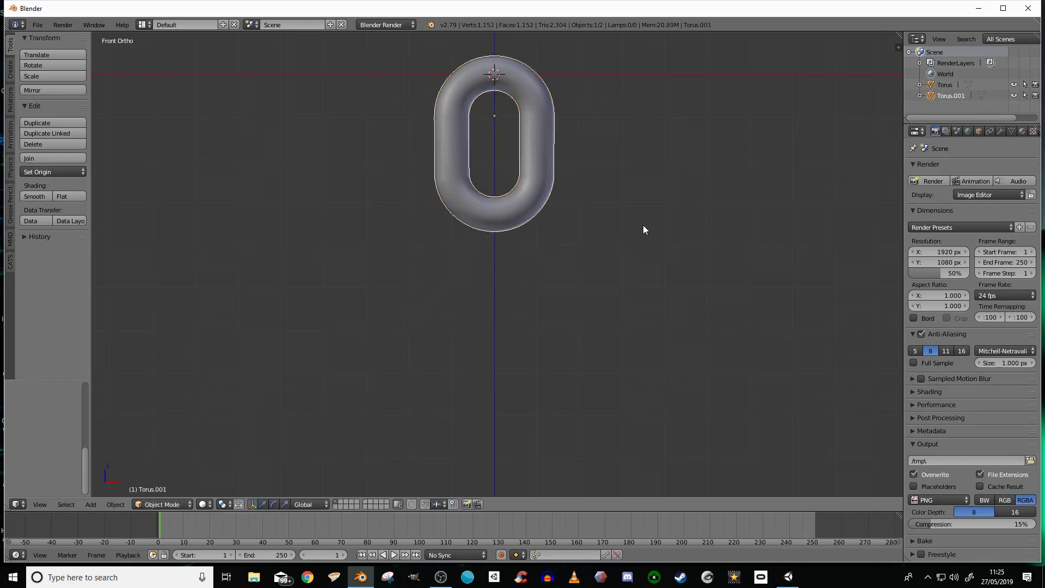
{"action": "key", "text": "z"}
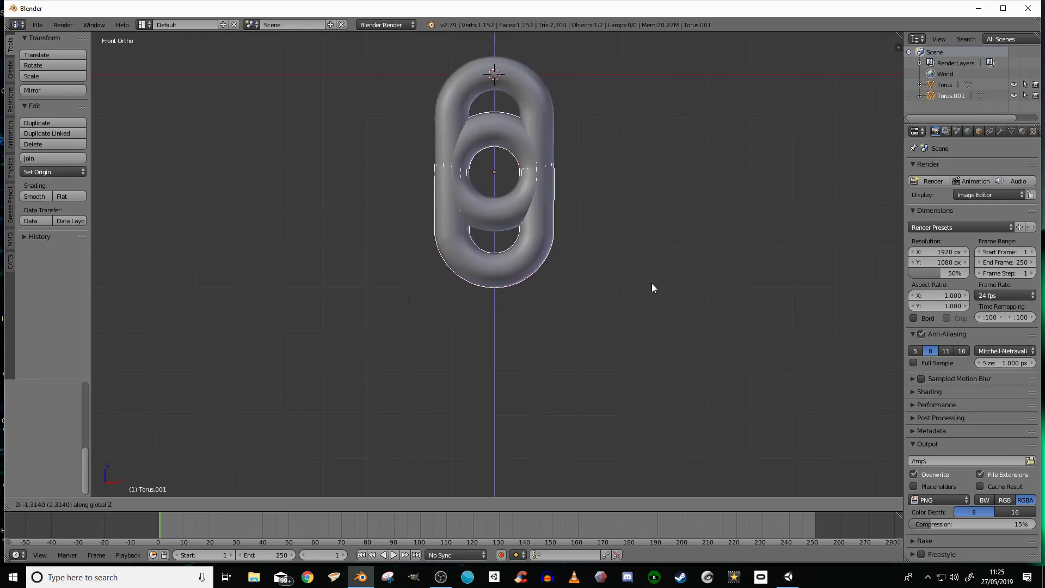
{"action": "left_click", "coordinate": [655, 329]}
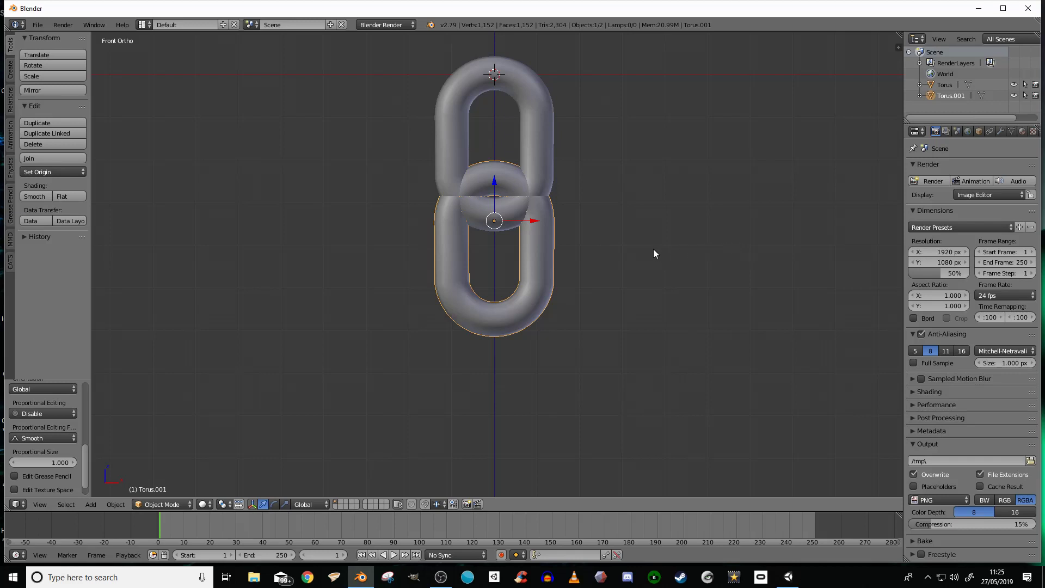
- Select both links, duplicate them and move the copies straight down along Z to continue the chain with the same overlap
{"action": "middle_click_drag", "start_coordinate": [653, 250], "coordinate": [651, 227], "text": "shift"}
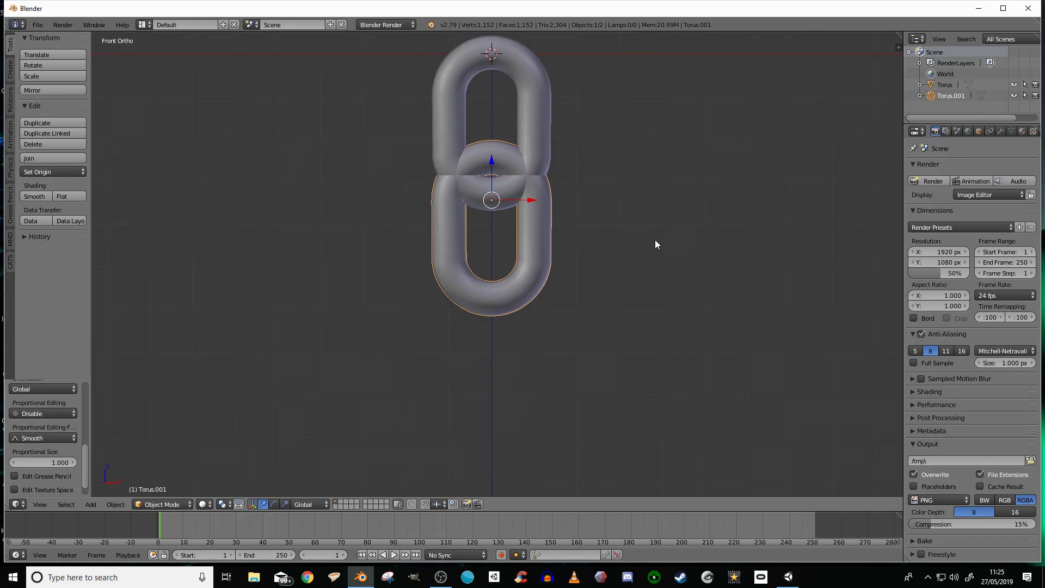
{"action": "key", "text": "a"}
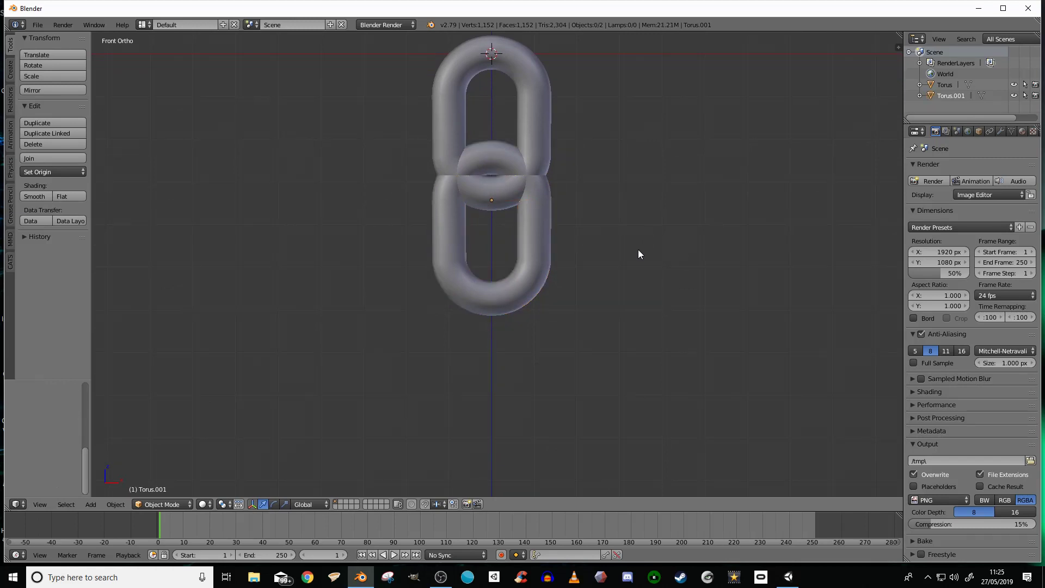
{"action": "key", "text": "a"}
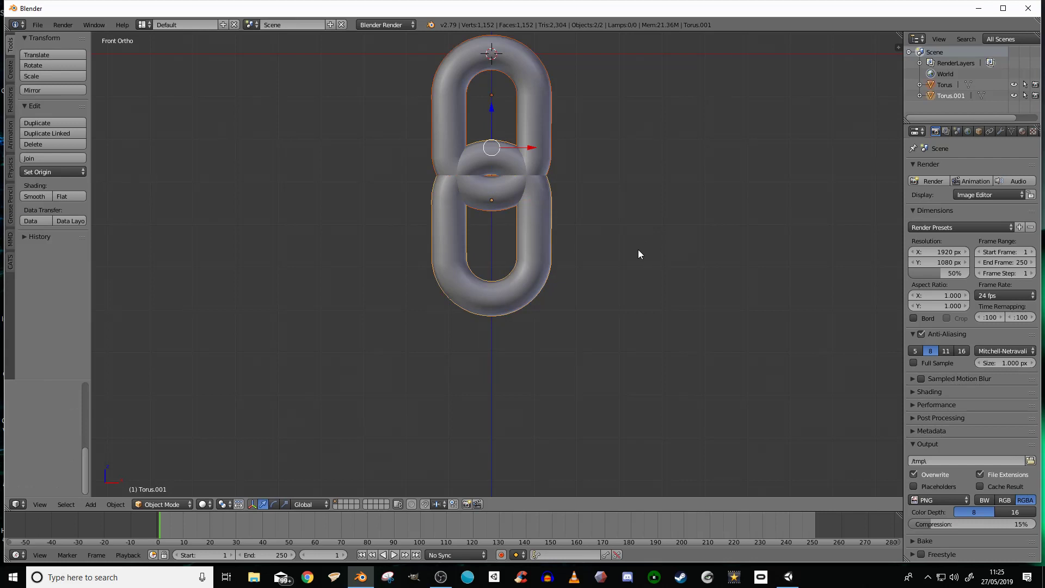
{"action": "key", "text": "shift+d"}
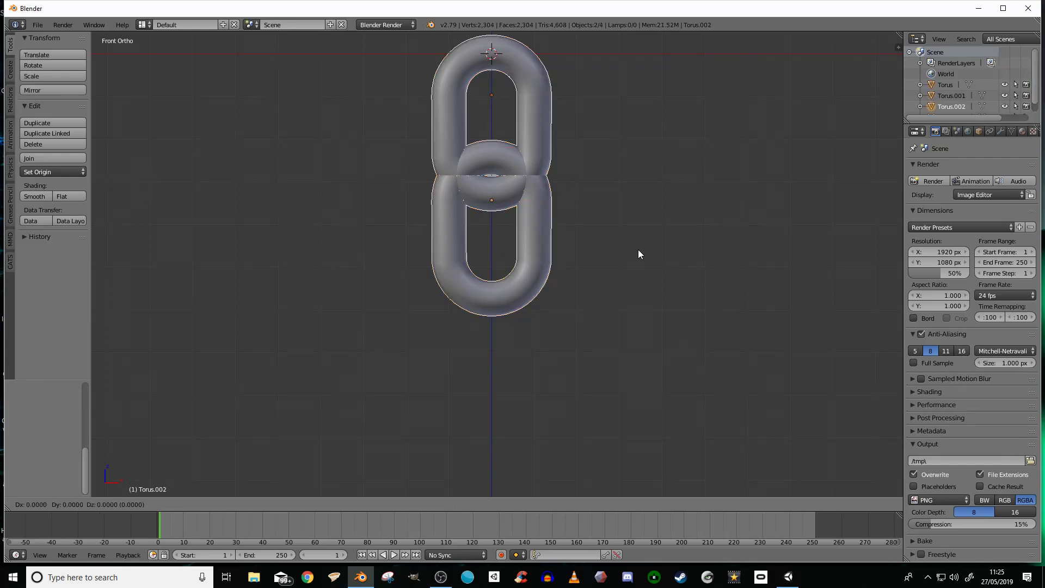
{"action": "key", "text": "z"}
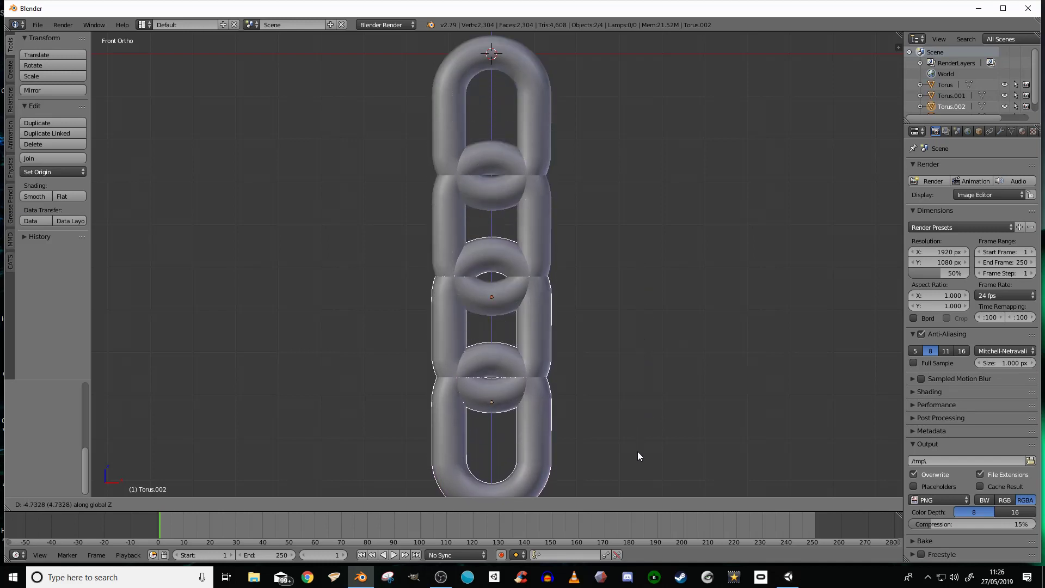
{"action": "left_click", "coordinate": [638, 460]}
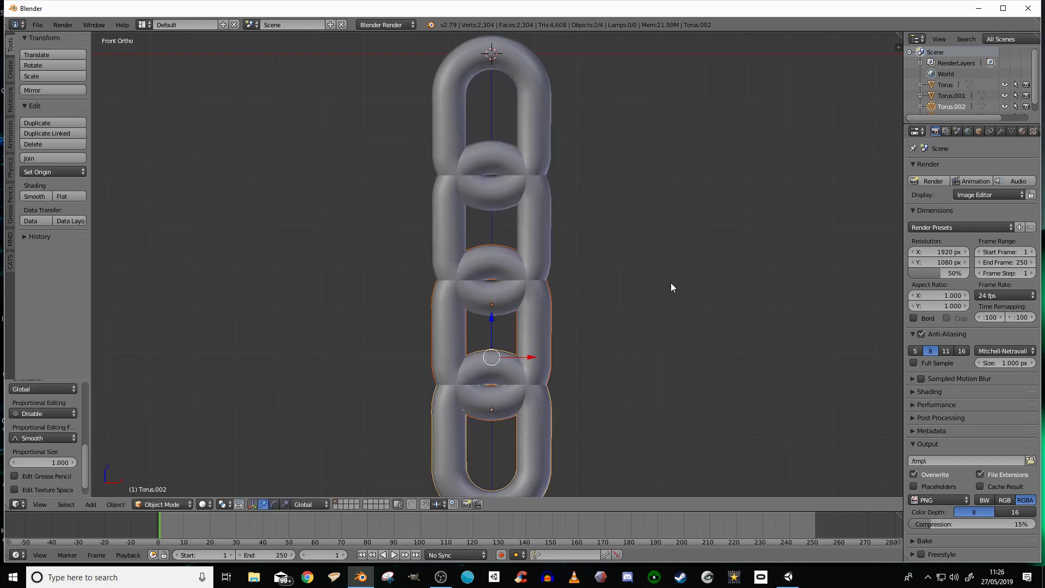
- Rotate the second link from the top 90 degrees about the Z axis
{"action": "right_click", "coordinate": [540, 227]}
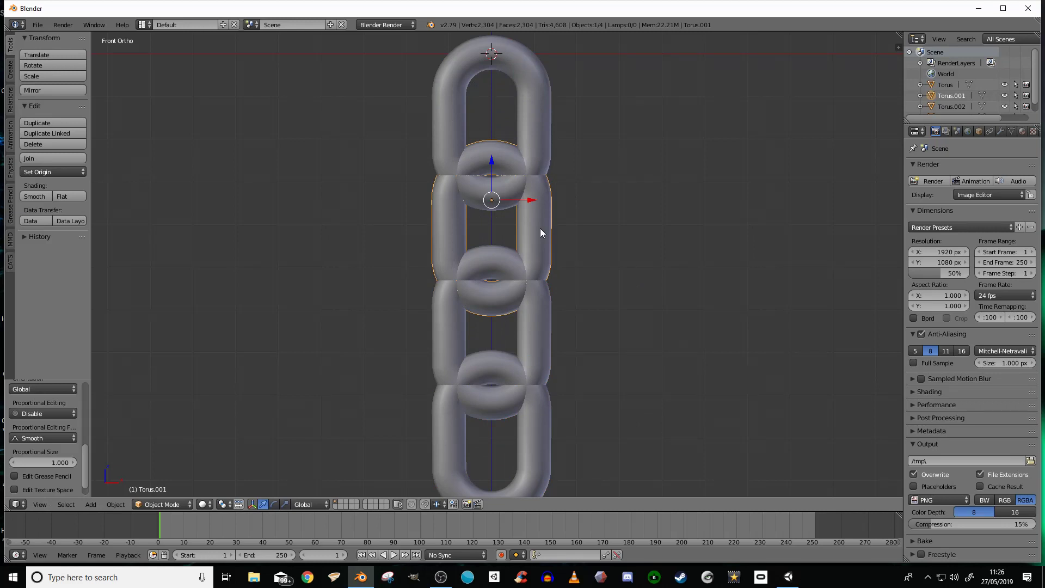
{"action": "key", "text": "r"}
{"action": "type", "text": "z"}
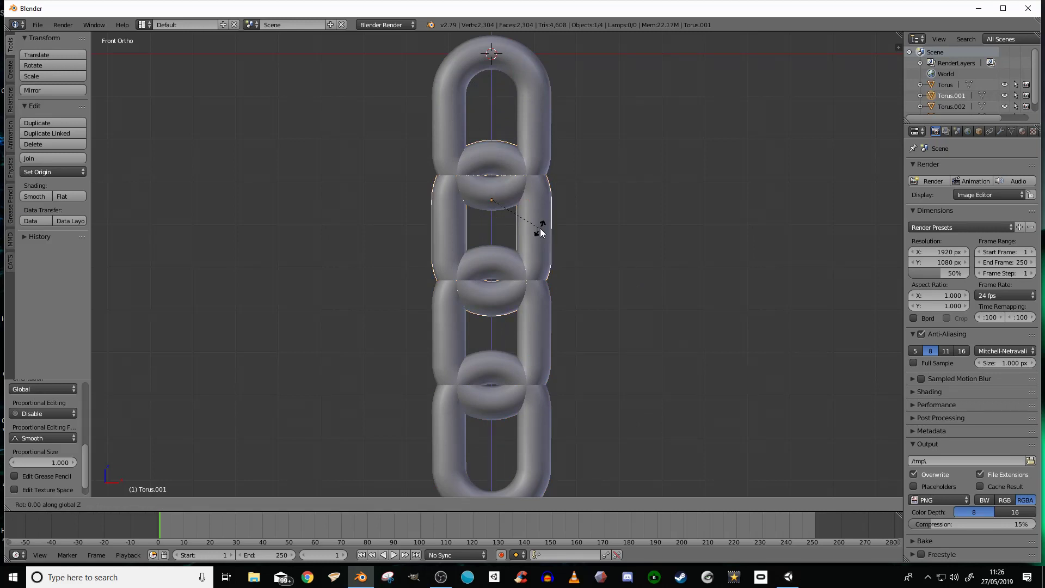
{"action": "type", "text": "90"}
{"action": "key", "text": "Return"}
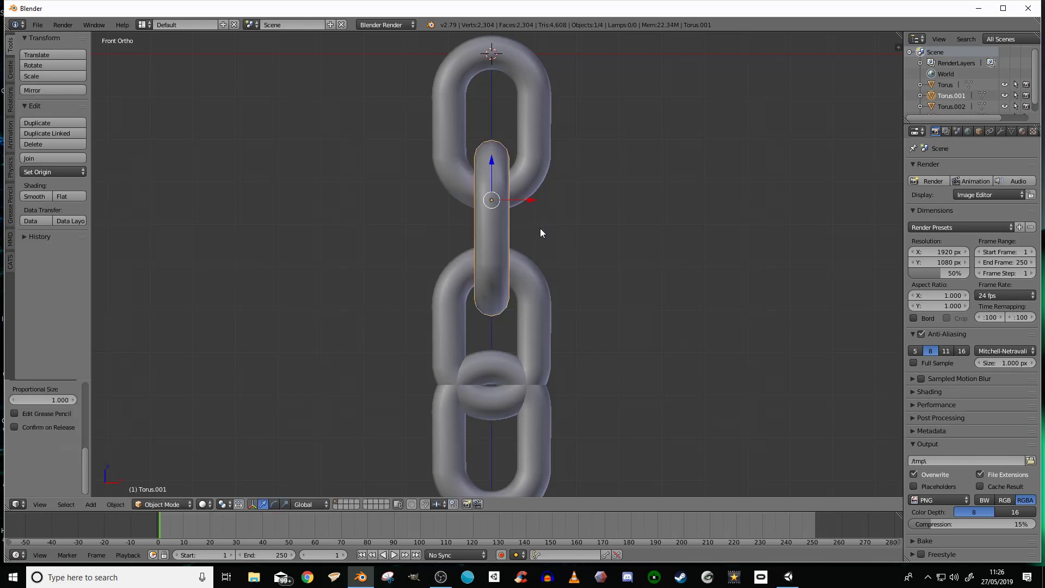
- Try scaling only the second link to 0.5, and undo the scaling
{"action": "scroll", "coordinate": [573, 229], "scroll_direction": "down", "scroll_amount": 1}
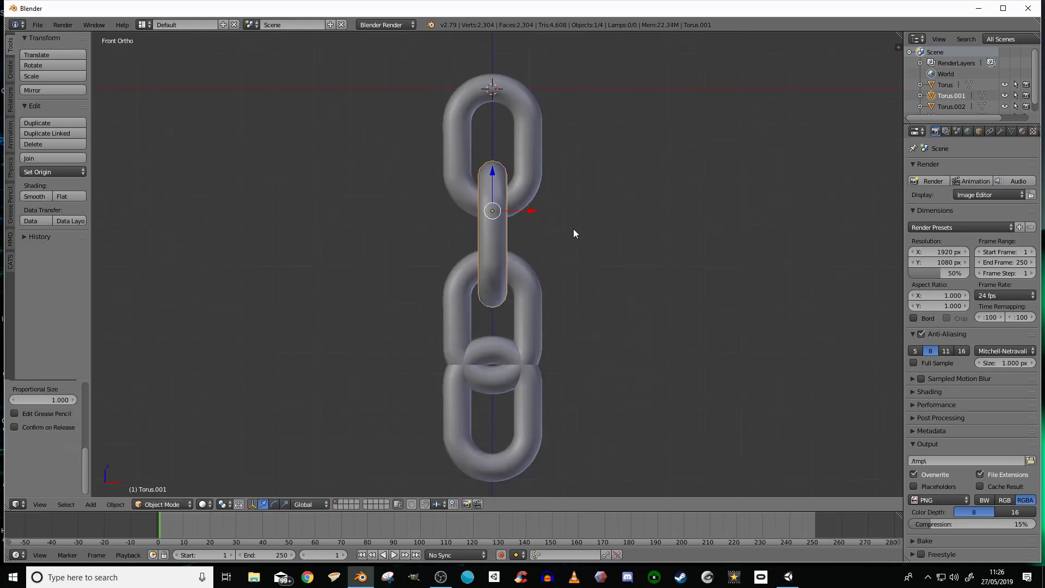
{"action": "middle_click_drag", "start_coordinate": [595, 248], "coordinate": [591, 214], "text": "shift"}
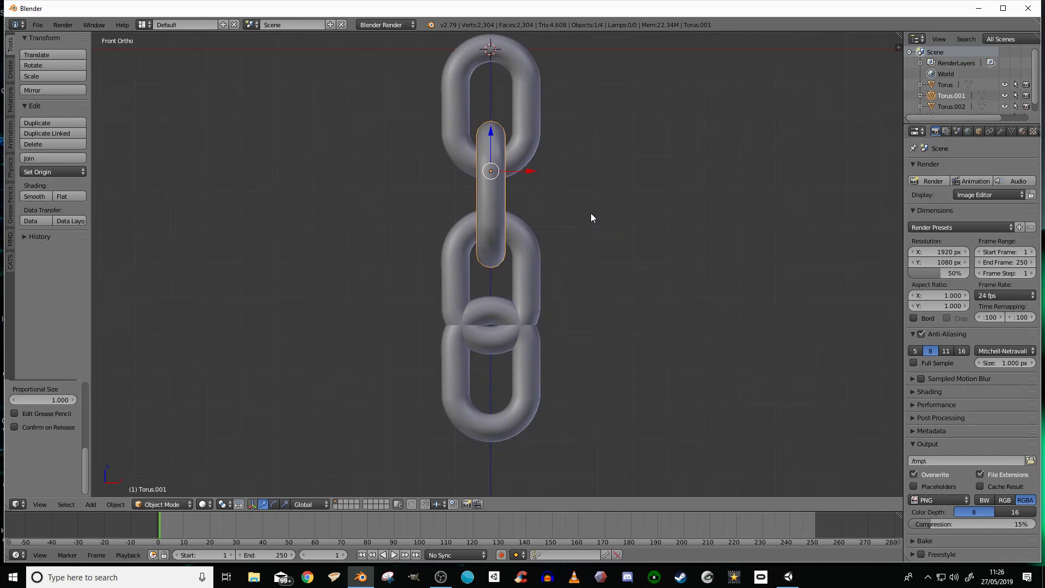
{"action": "key", "text": "s"}
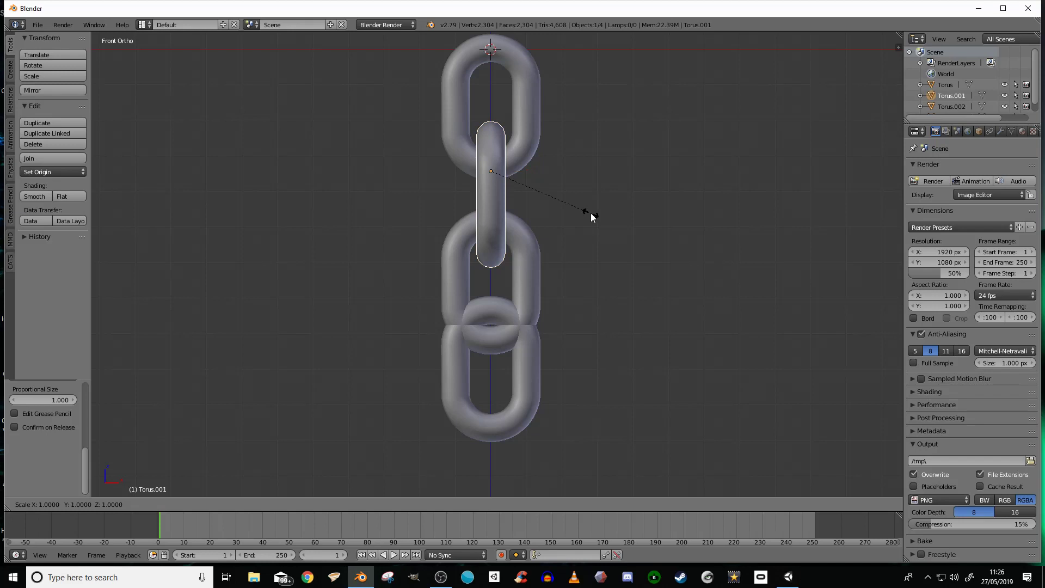
{"action": "type", "text": ".5"}
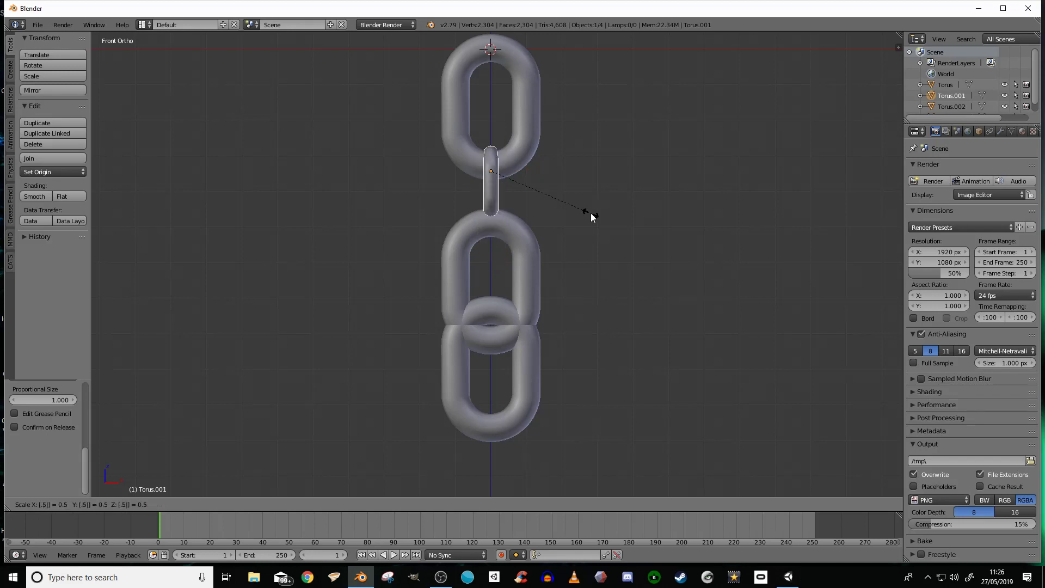
{"action": "key", "text": "Return"}
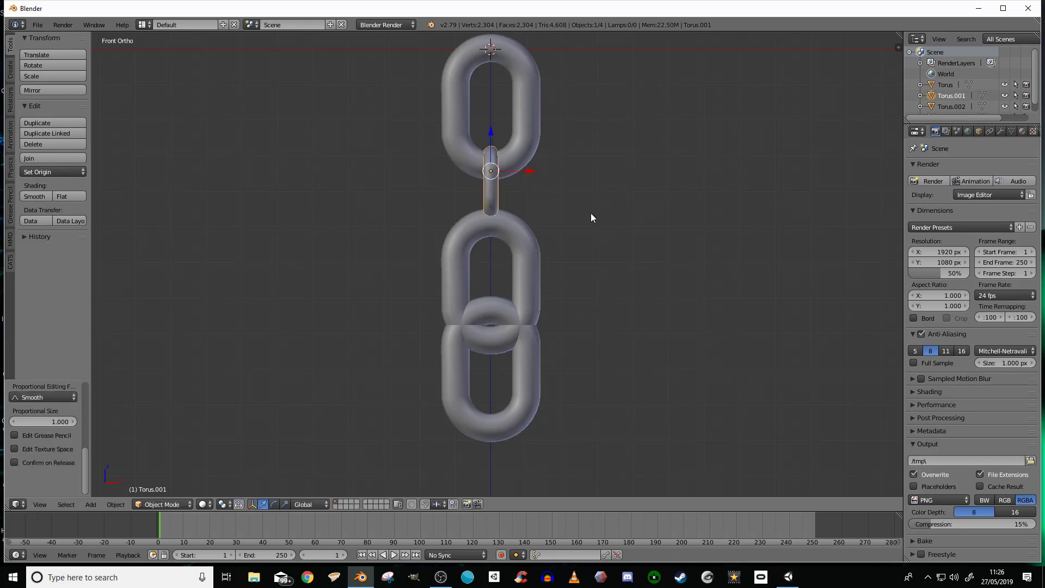
{"action": "key", "text": "ctrl+z"}
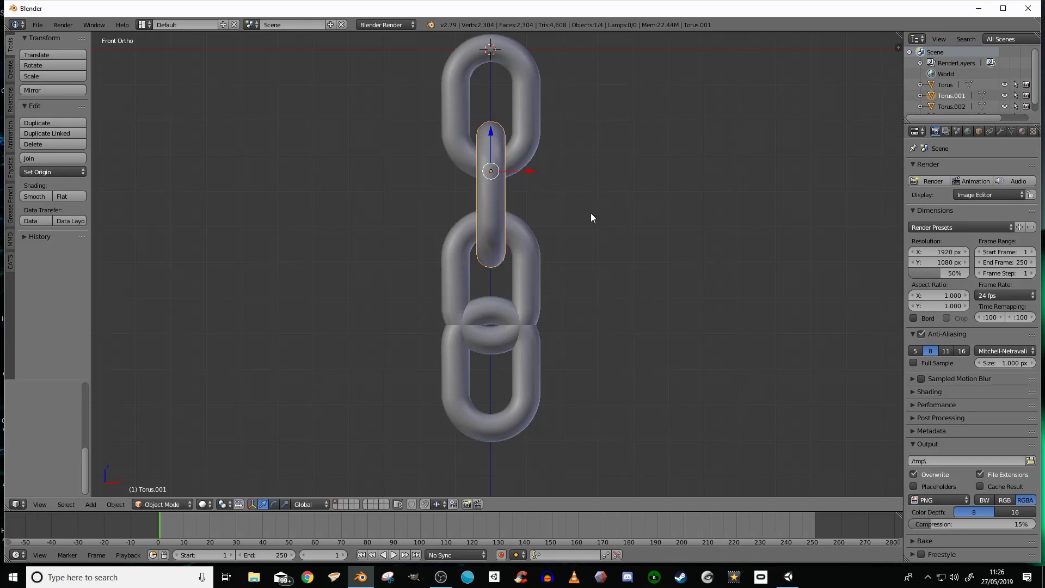
- Scale all four links together to 0.5 and move them up along Z until the top link's upper curve meets the X axis
{"action": "key", "text": "a"}
{"action": "key", "text": "a"}
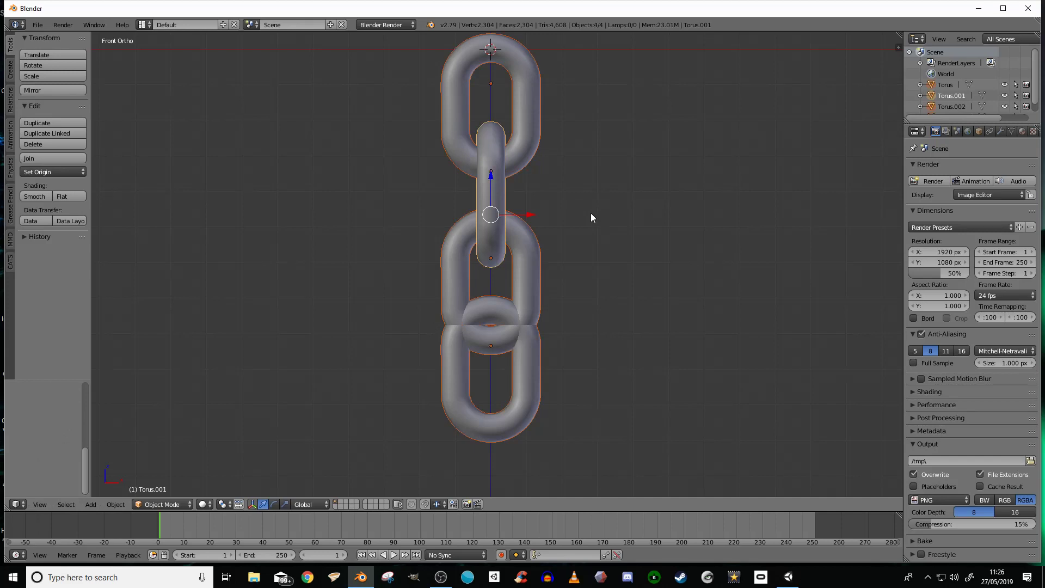
{"action": "key", "text": "s"}
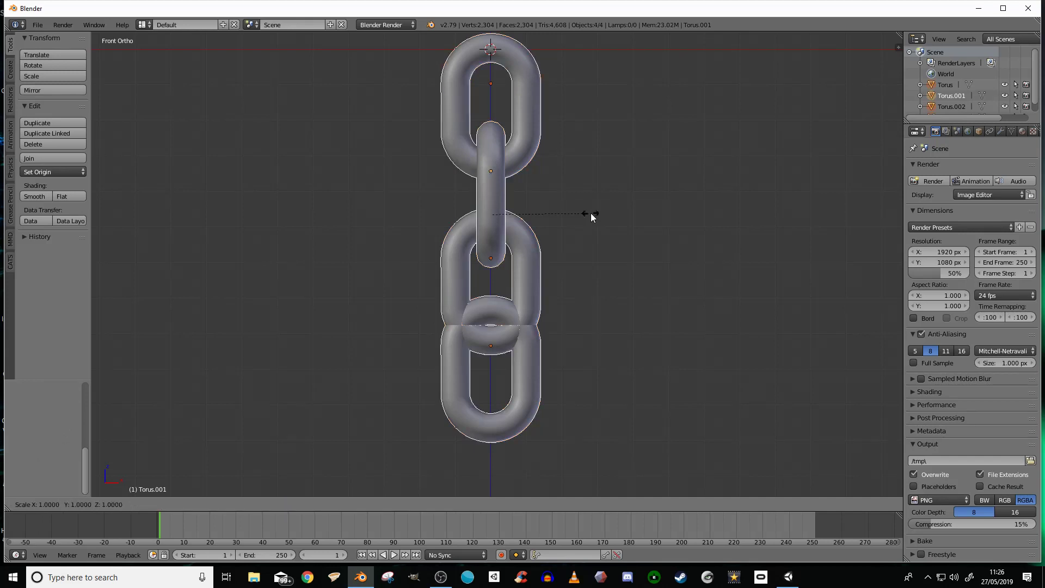
{"action": "type", "text": ".5"}
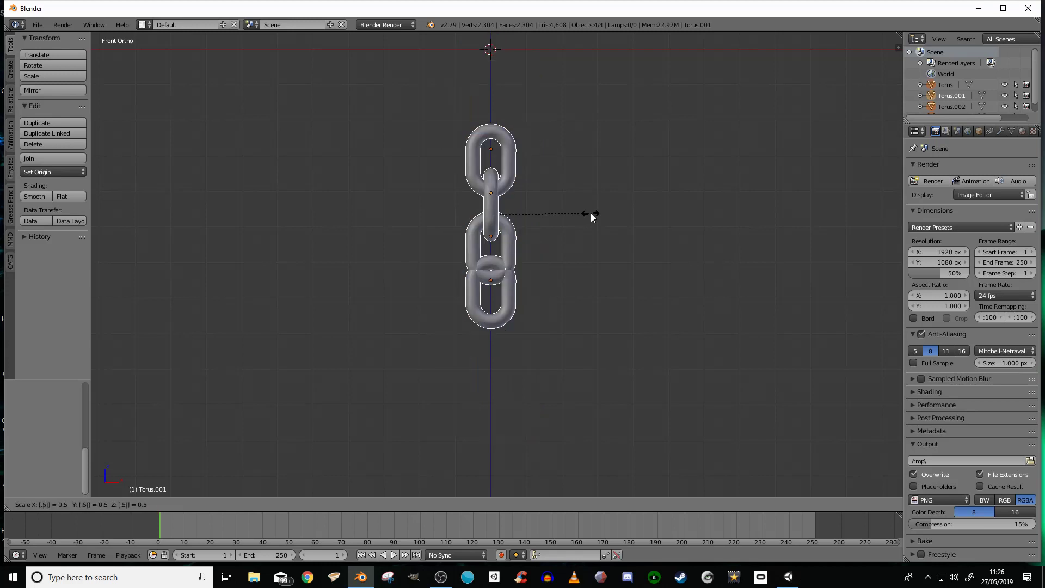
{"action": "key", "text": "Return"}
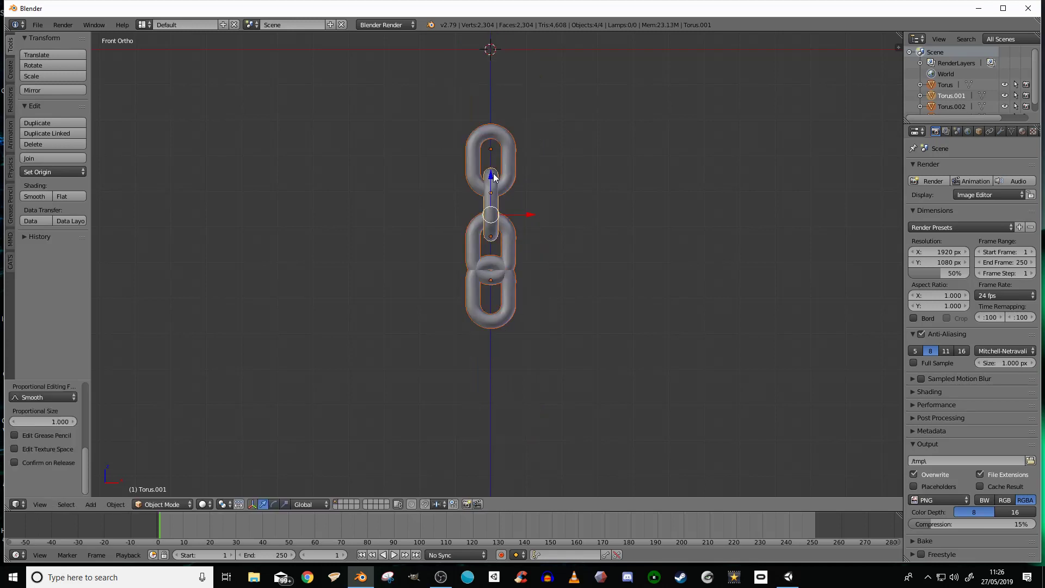
{"action": "left_click_drag", "start_coordinate": [494, 178], "coordinate": [491, 97]}
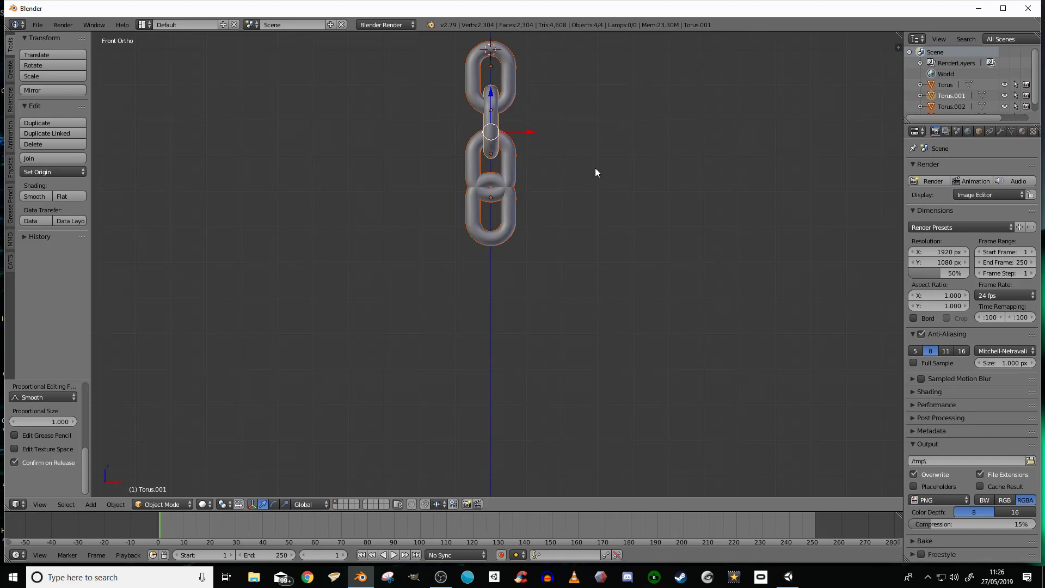
- Duplicate the four selected links and move the copies straight down along Z to extend the chain
{"action": "key", "text": "shift+d"}
{"action": "key", "text": "z"}
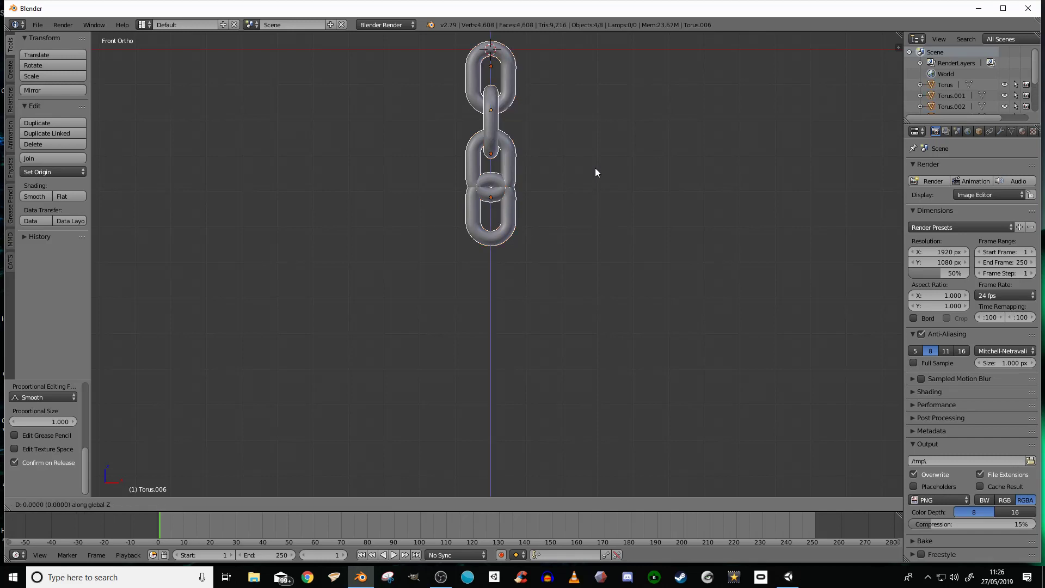
{"action": "left_click", "coordinate": [623, 342]}
- Rotate the fourth link from the top, where the two copied sections meet, 90 degrees about the Z axis
{"action": "right_click", "coordinate": [514, 215]}
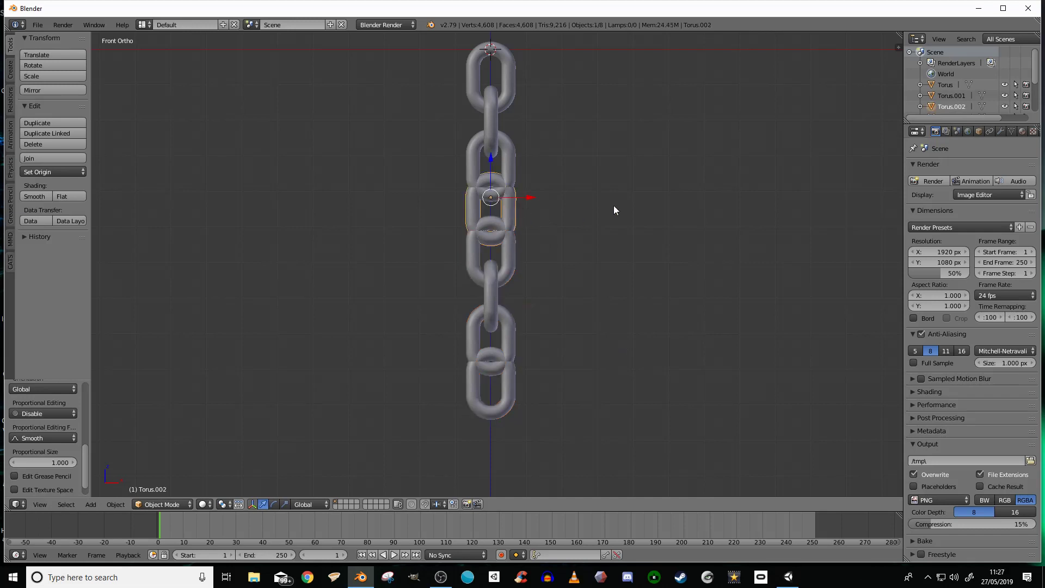
{"action": "key", "text": "r"}
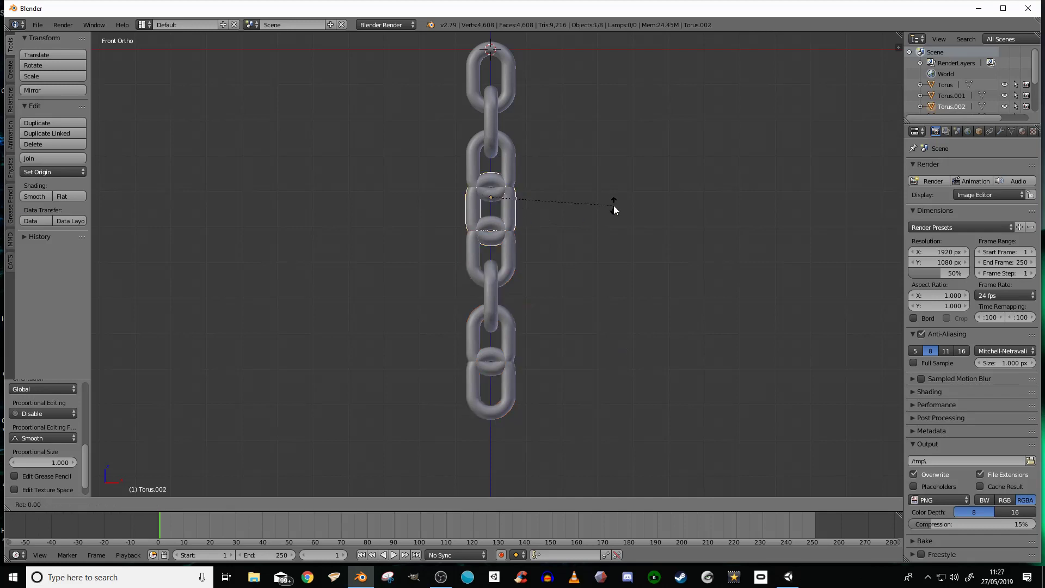
{"action": "type", "text": "z90"}
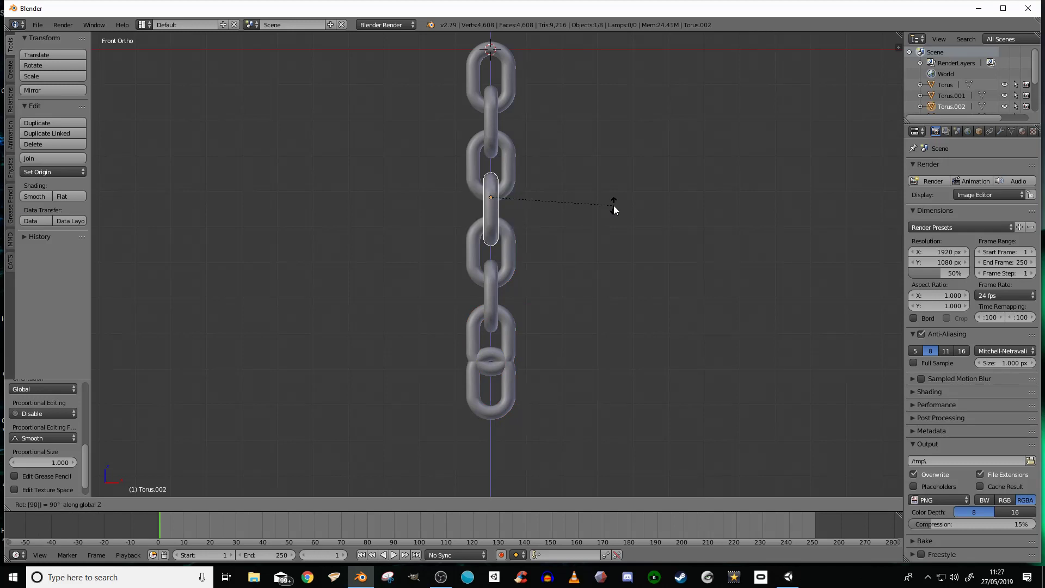
{"action": "key", "text": "Return"}
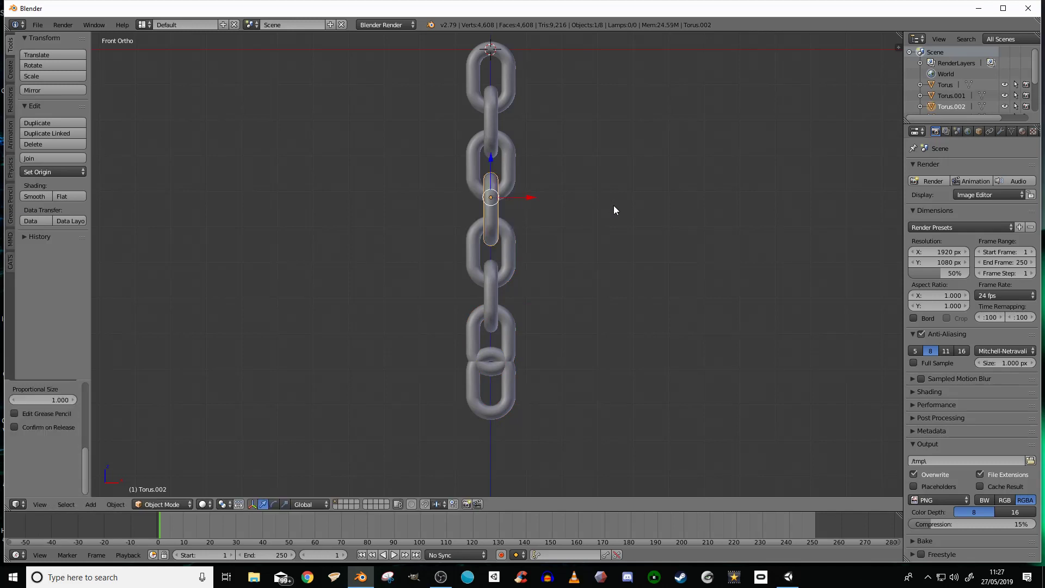
- Scale all eight links together to 0.5 and move them up along Z until the top link meets the X axis
{"action": "key", "text": "a"}
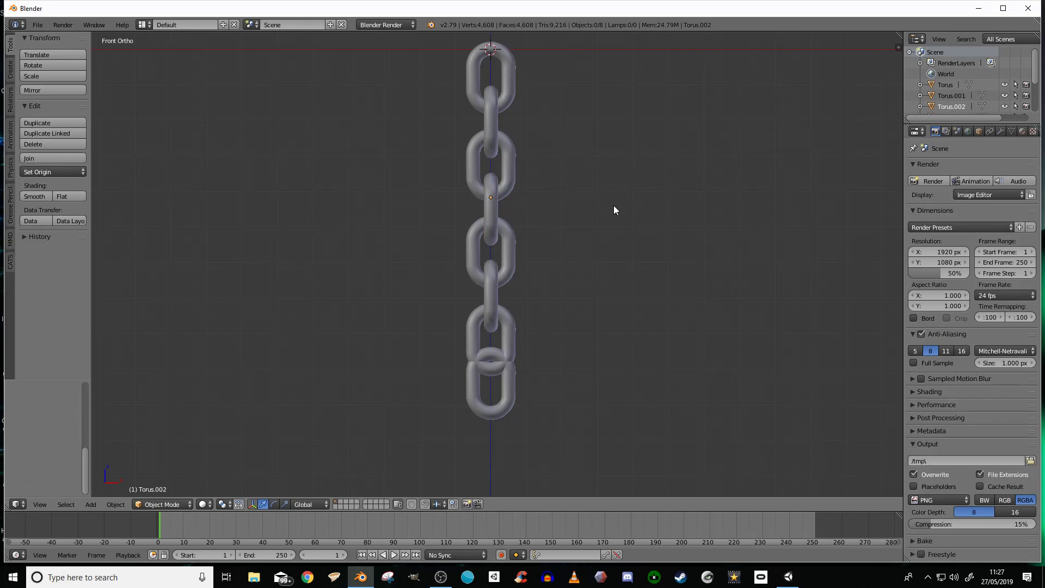
{"action": "key", "text": "a"}
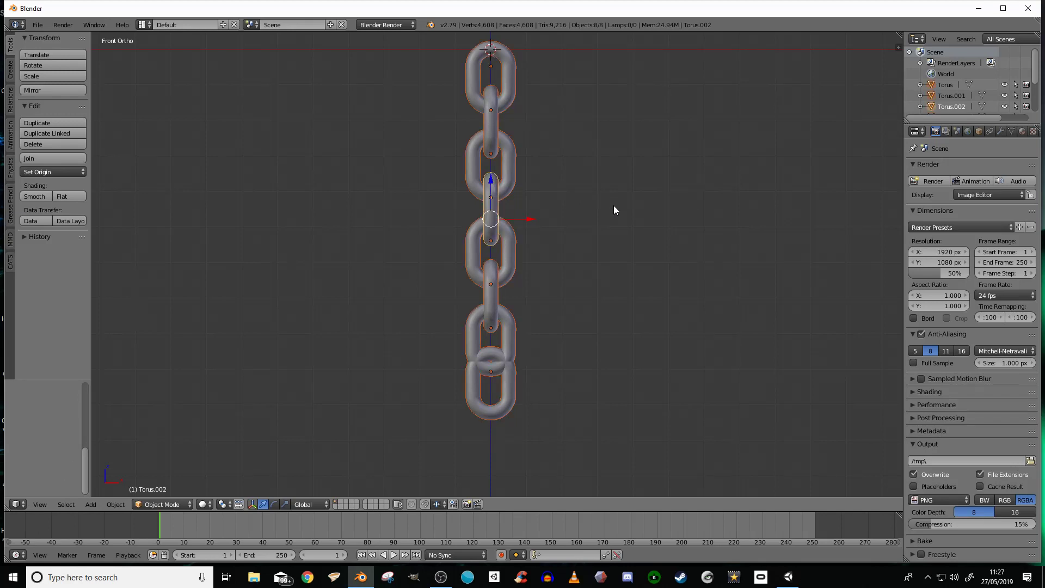
{"action": "type", "text": "s.5"}
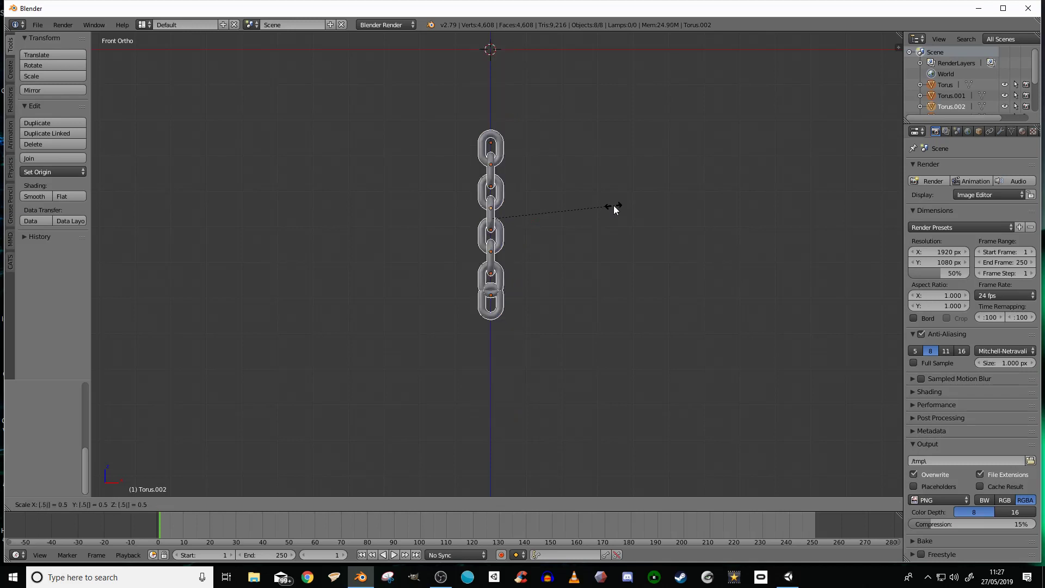
{"action": "key", "text": "Return"}
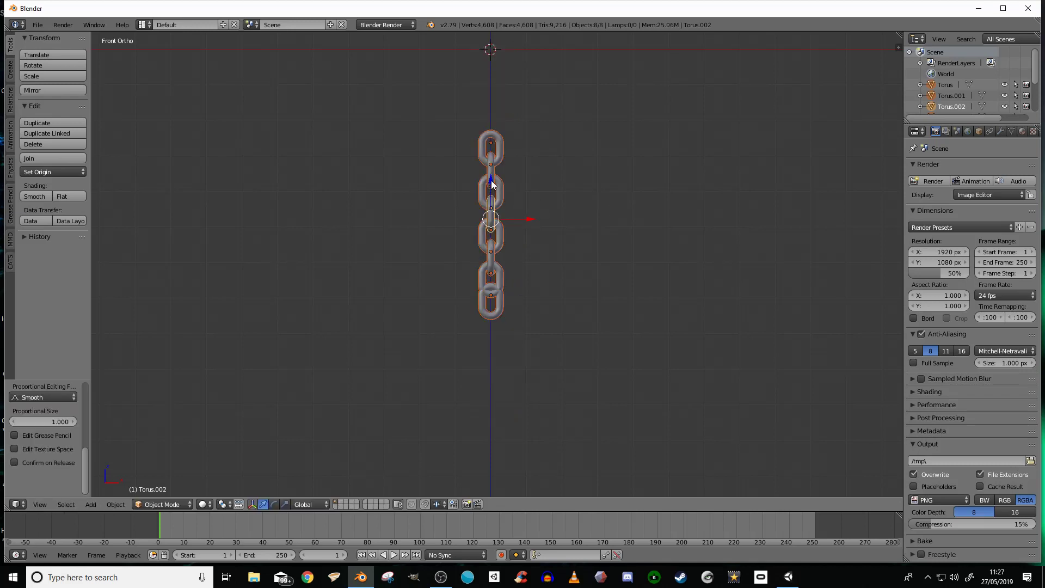
{"action": "left_click_drag", "start_coordinate": [491, 185], "coordinate": [495, 99]}
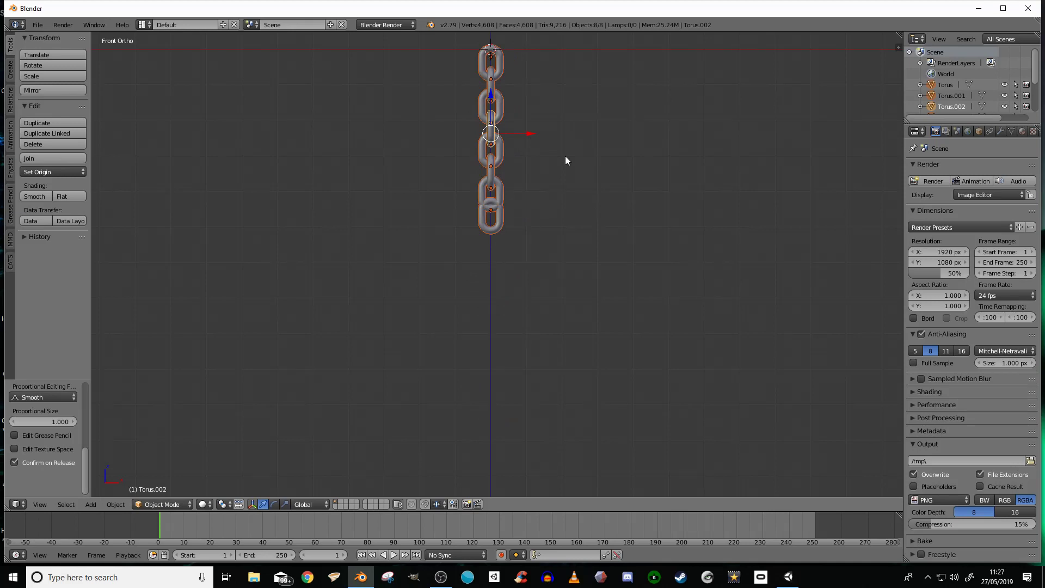
- Duplicate the eight selected links and move the copies straight down along Z so they continue the chain
{"action": "key", "text": "shift+d"}
{"action": "key", "text": "z"}
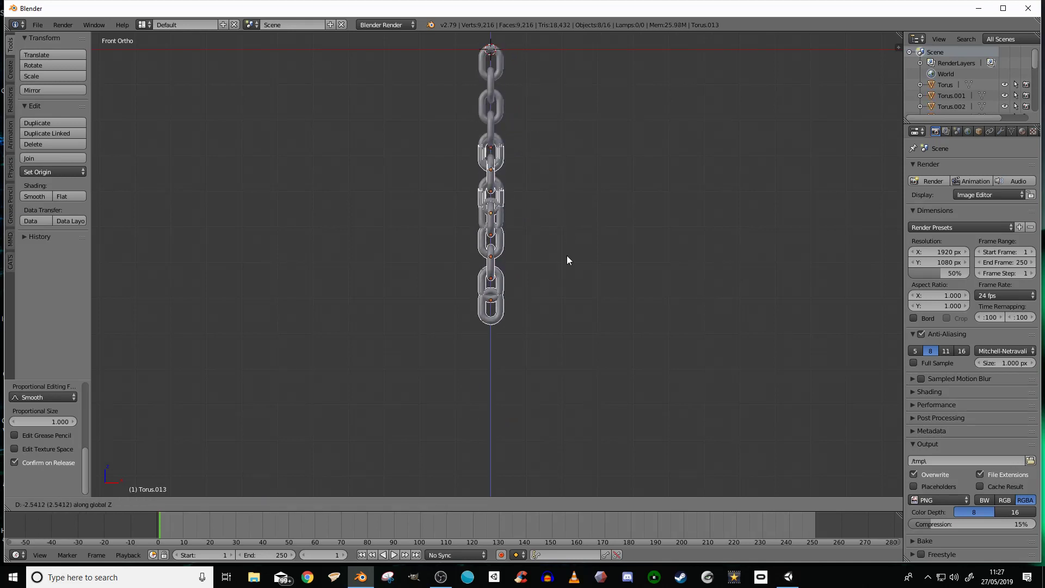
{"action": "left_click", "coordinate": [576, 333]}
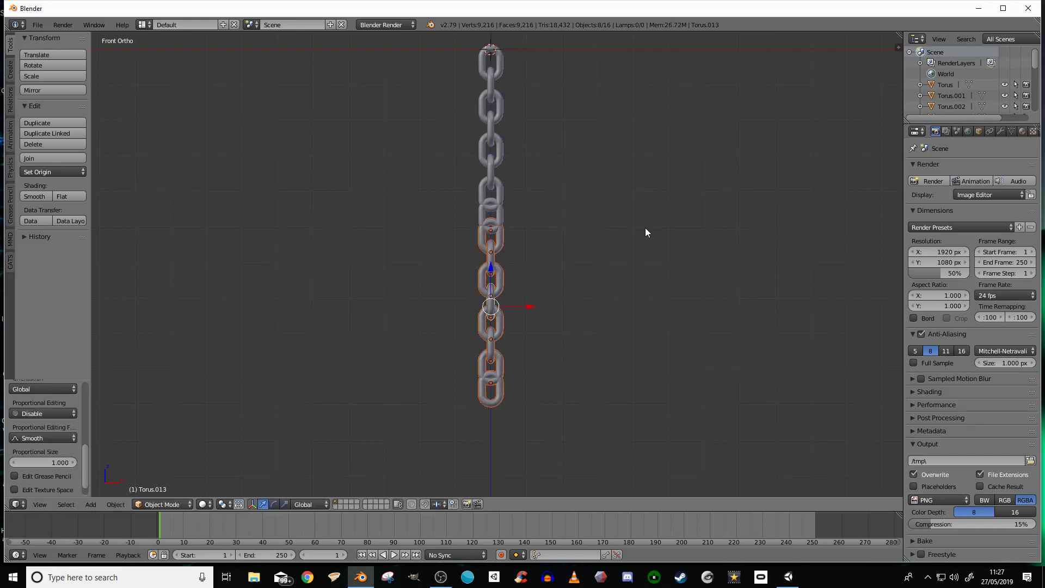
- Rotate the eighth link from the top, just above the copied section, 90 degrees about the Z axis
{"action": "right_click", "coordinate": [501, 215]}
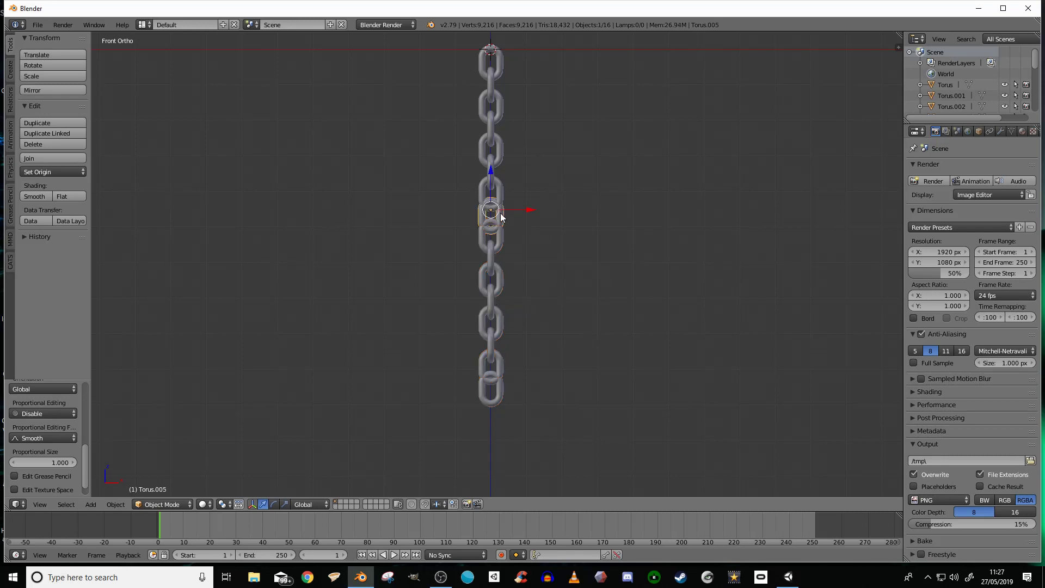
{"action": "key", "text": "r"}
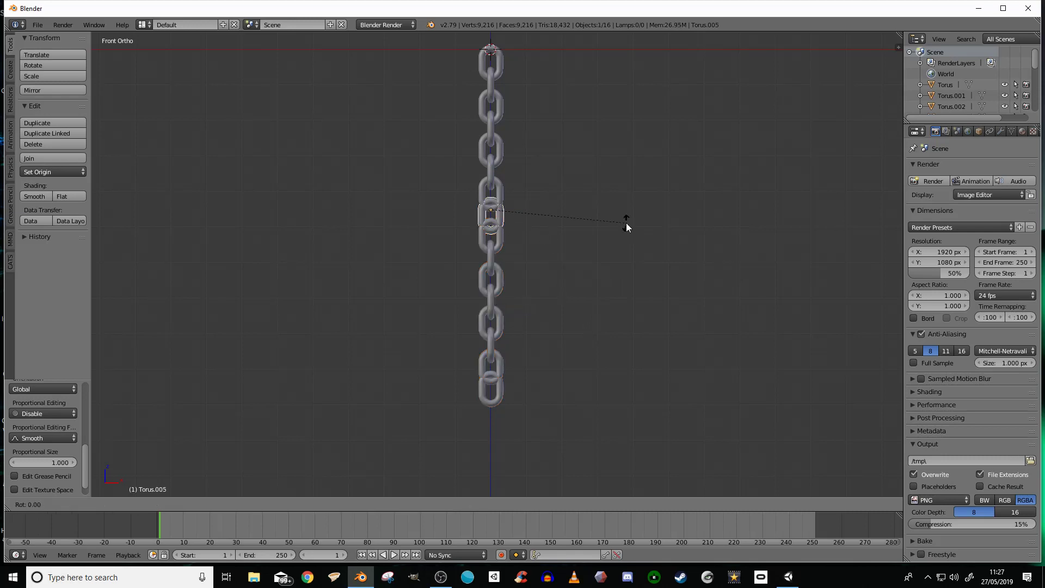
{"action": "key", "text": "z"}
{"action": "key", "text": "9"}
{"action": "key", "text": "0"}
{"action": "key", "text": "Return"}
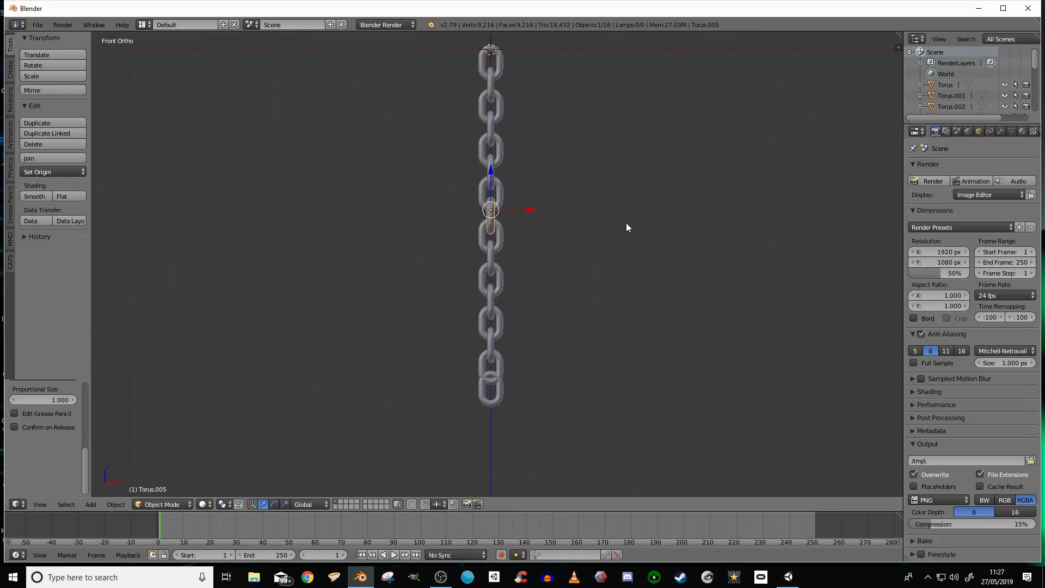
- Scale all sixteen links together to 0.5 and move them up along Z until the top link meets the X axis
{"action": "key", "text": "a"}
{"action": "key", "text": "a"}
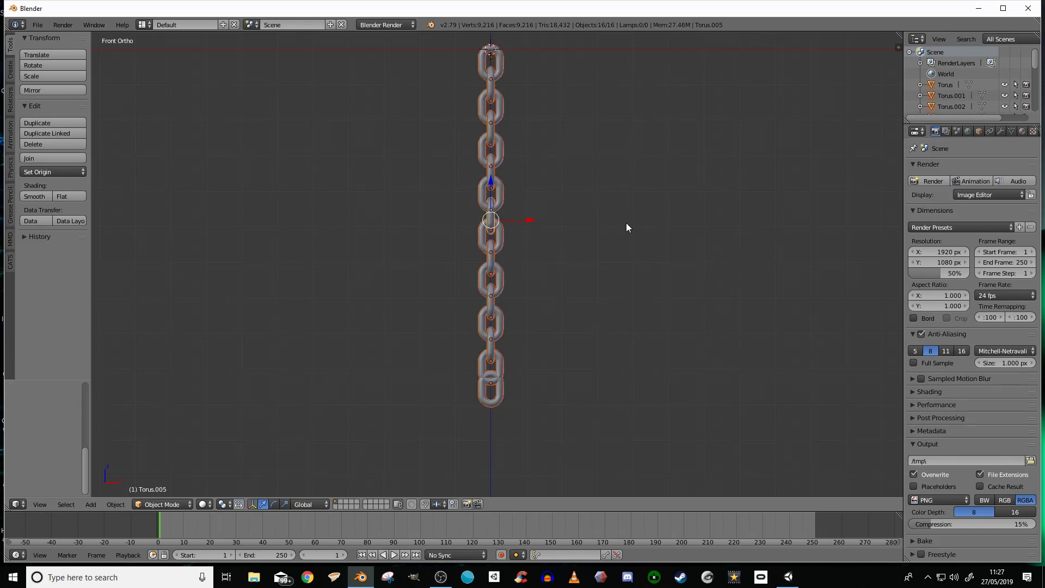
{"action": "type", "text": "s"}
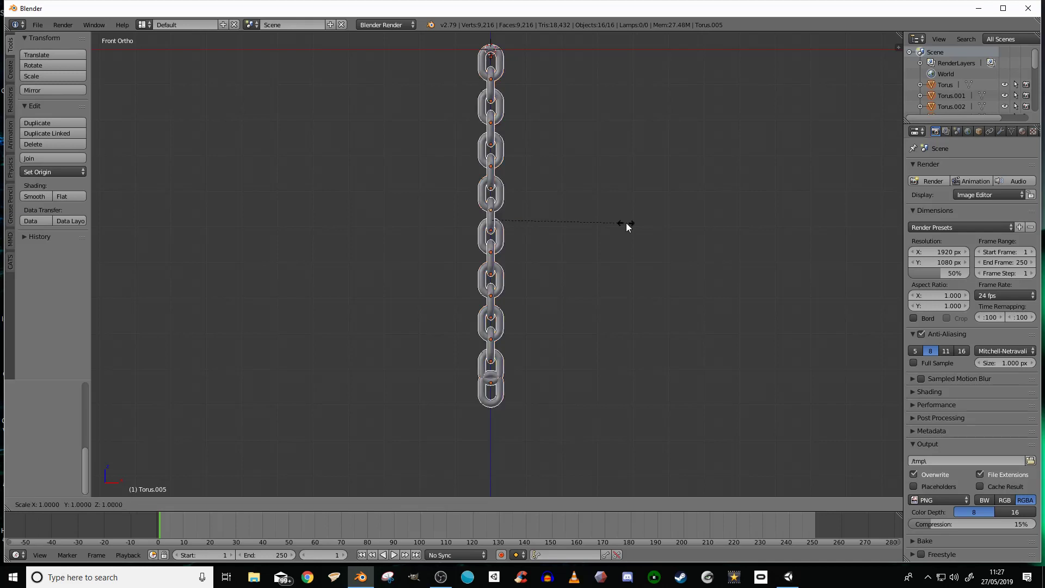
{"action": "type", "text": ".5"}
{"action": "key", "text": "Return"}
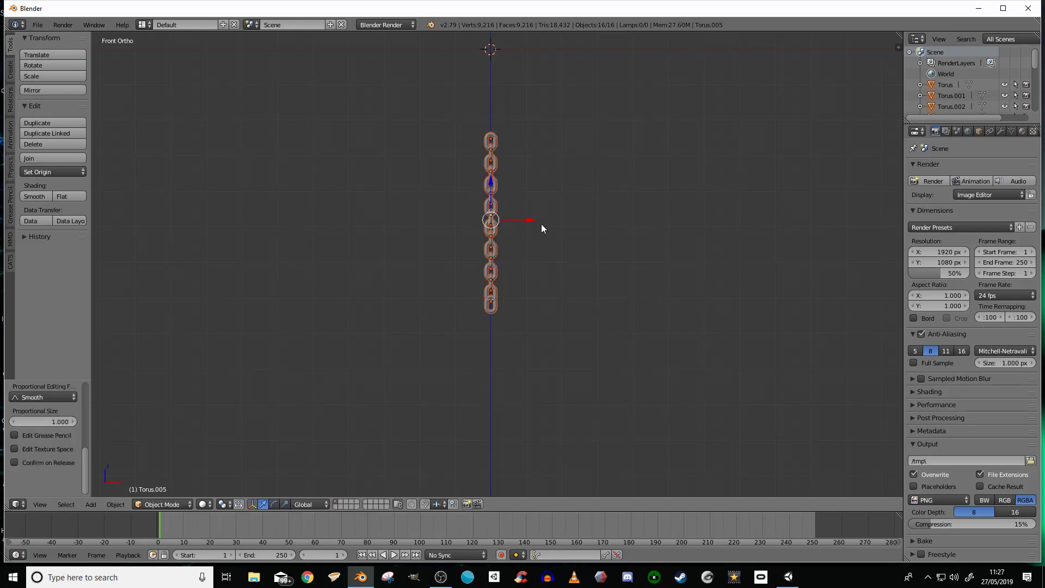
{"action": "left_click_drag", "start_coordinate": [494, 185], "coordinate": [494, 97]}
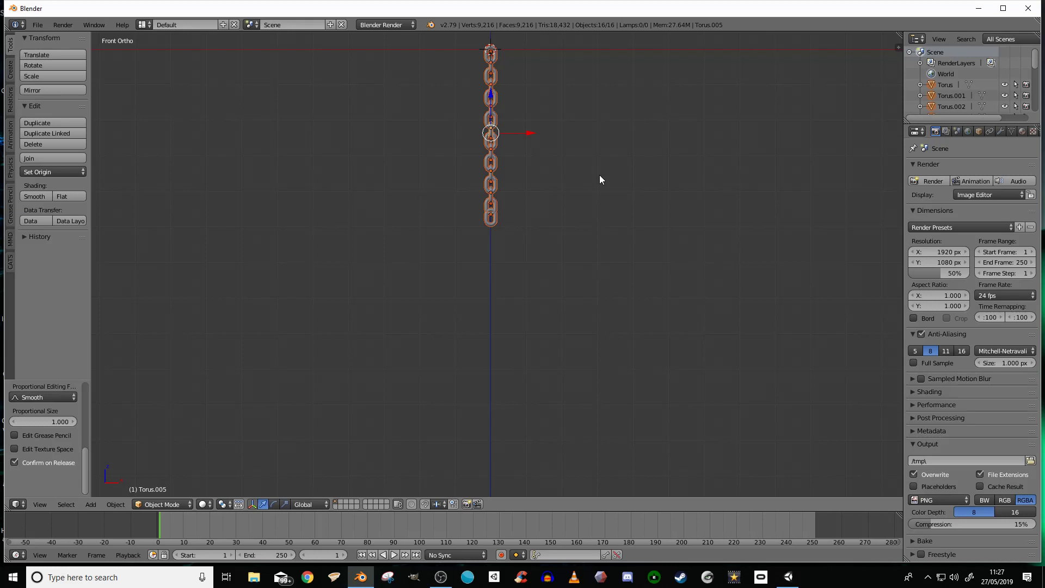
- Duplicate the sixteen selected links and move the copies down along Z, fine-tuning their height so they continue the chain
{"action": "key", "text": "shift+d"}
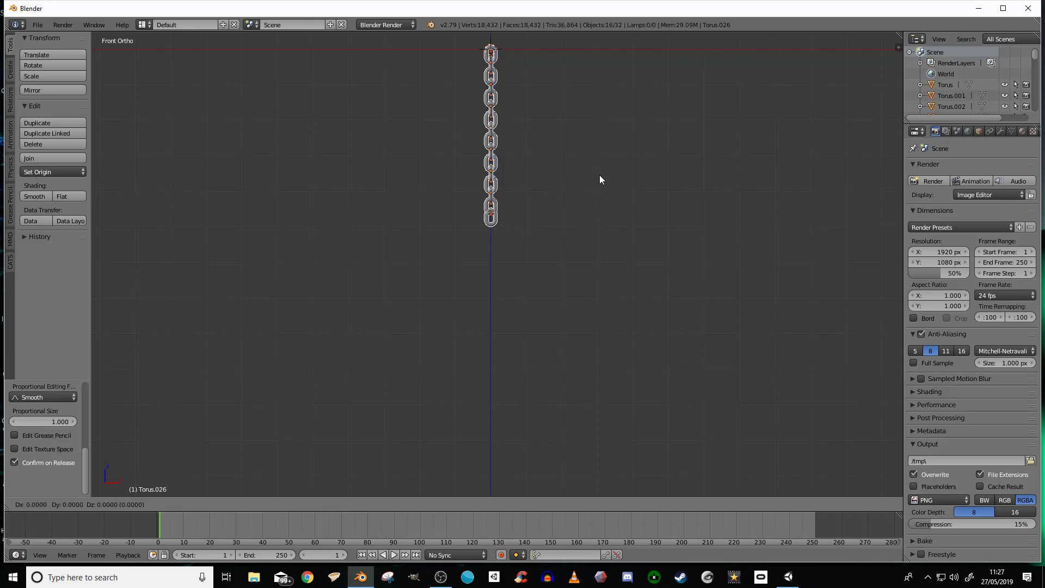
{"action": "key", "text": "z"}
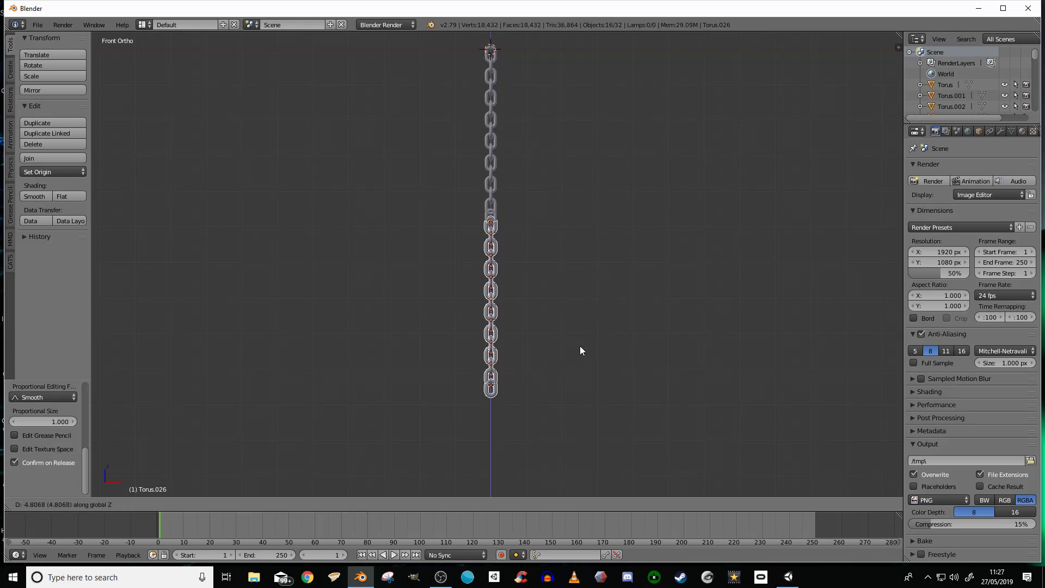
{"action": "left_click", "coordinate": [579, 347]}
{"action": "scroll", "coordinate": [593, 305], "scroll_direction": "up", "scroll_amount": 2}
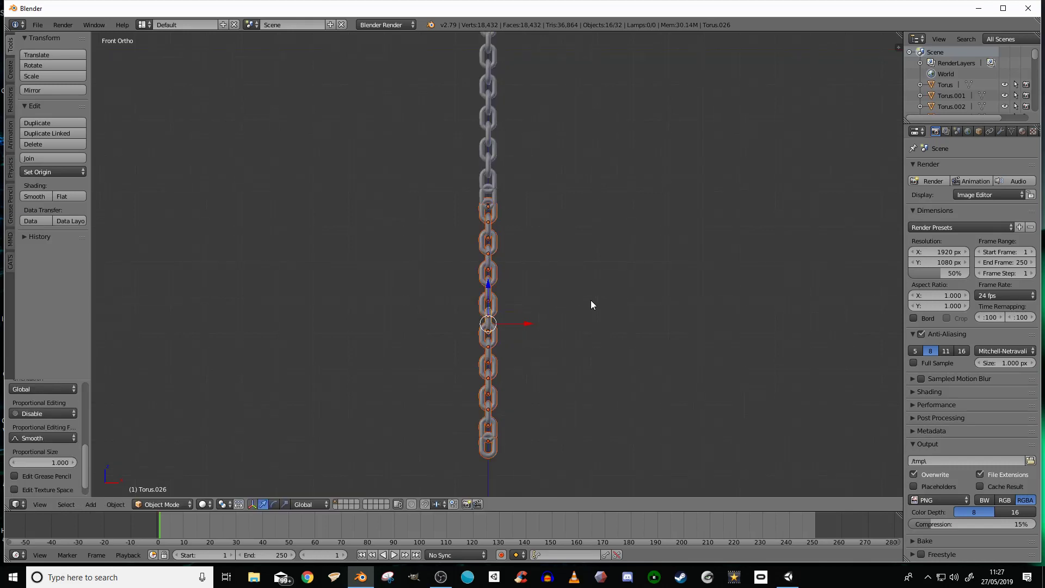
{"action": "scroll", "coordinate": [591, 301], "scroll_direction": "up", "scroll_amount": 4}
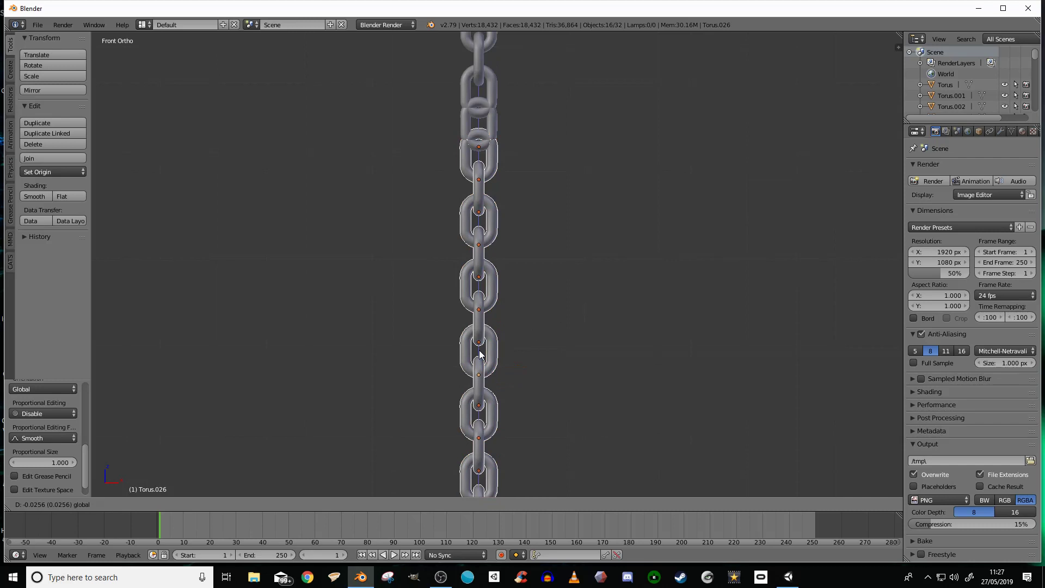
{"action": "right_click_drag", "start_coordinate": [480, 354], "coordinate": [480, 354]}
- Rotate the sixteenth link, at the joint above the newly copied section, 90 degrees about the Z axis
{"action": "right_click", "coordinate": [494, 130]}
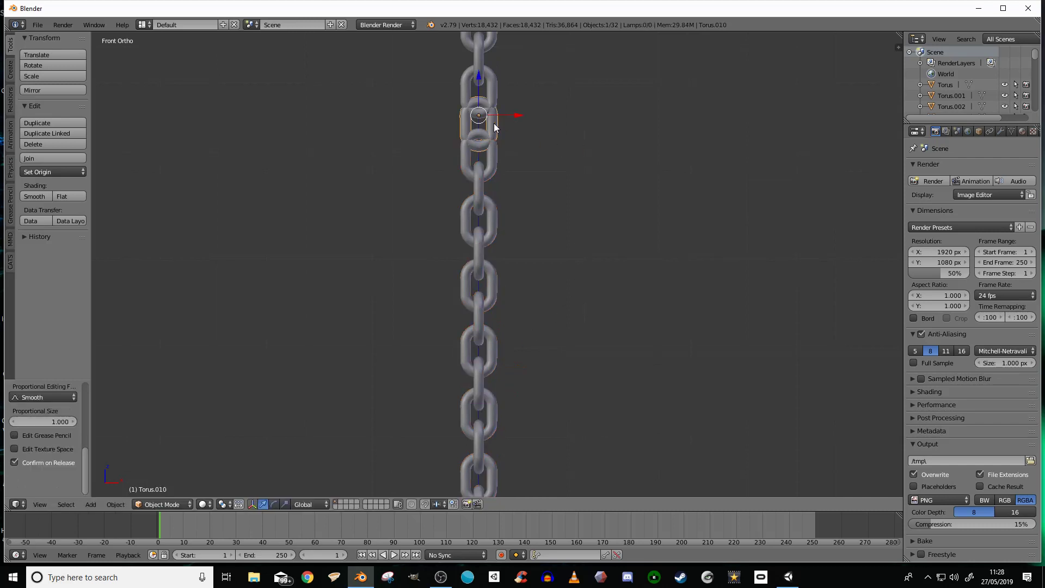
{"action": "key", "text": "r"}
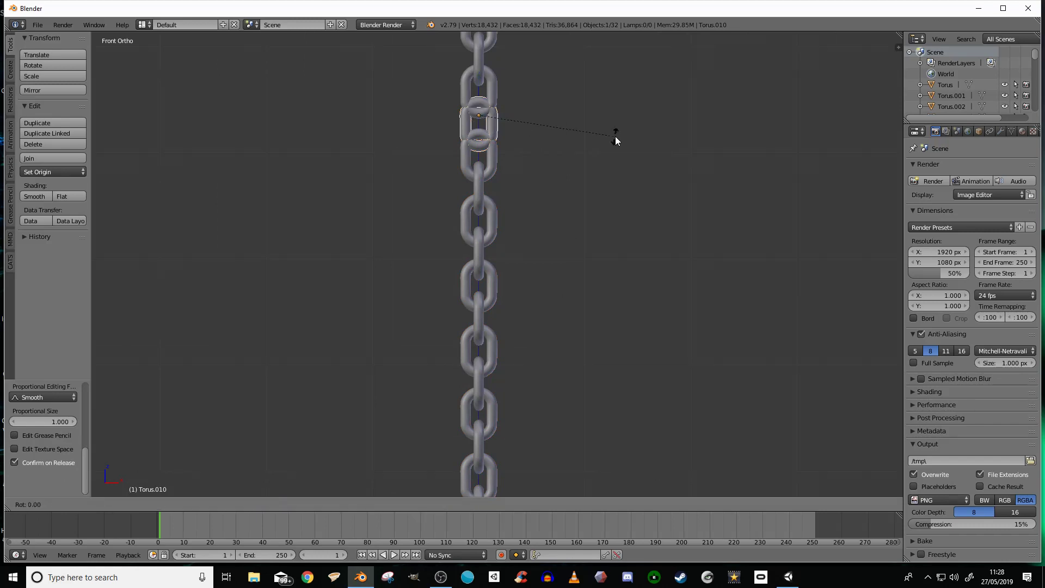
{"action": "key", "text": "9"}
{"action": "key", "text": "0"}
{"action": "key", "text": "z"}
{"action": "key", "text": "Return"}
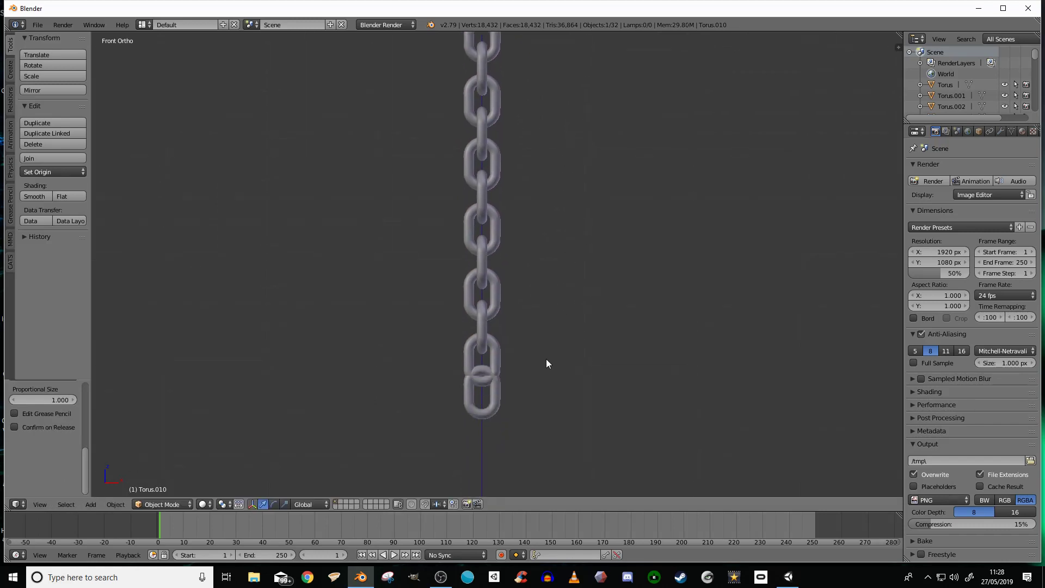
- Rotate the bottom link of the chain 90 degrees about the Z axis
{"action": "middle_click_drag", "start_coordinate": [546, 364], "coordinate": [541, 304], "text": "shift"}
{"action": "right_click", "coordinate": [499, 329]}
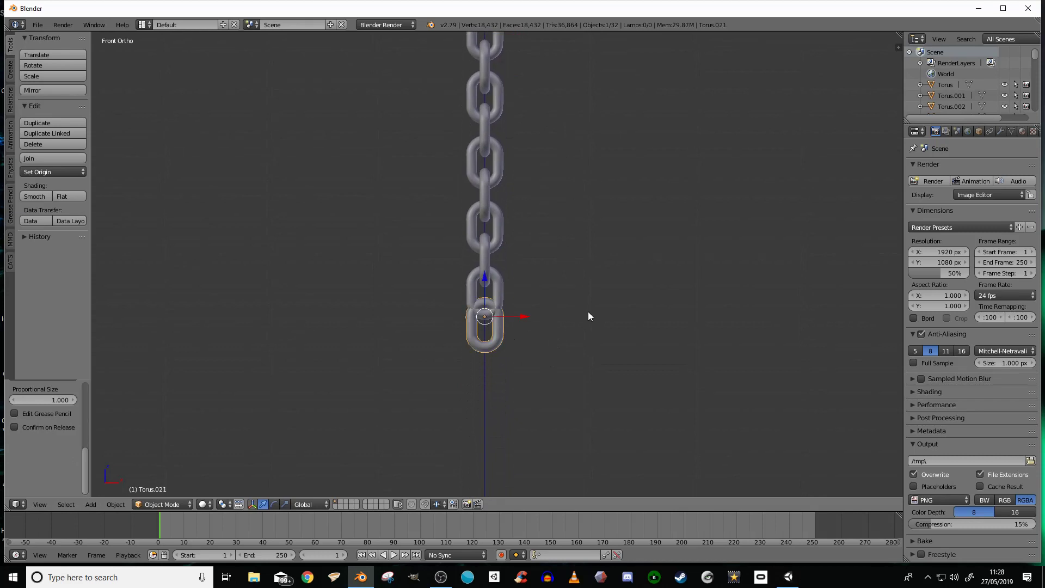
{"action": "type", "text": "rz90"}
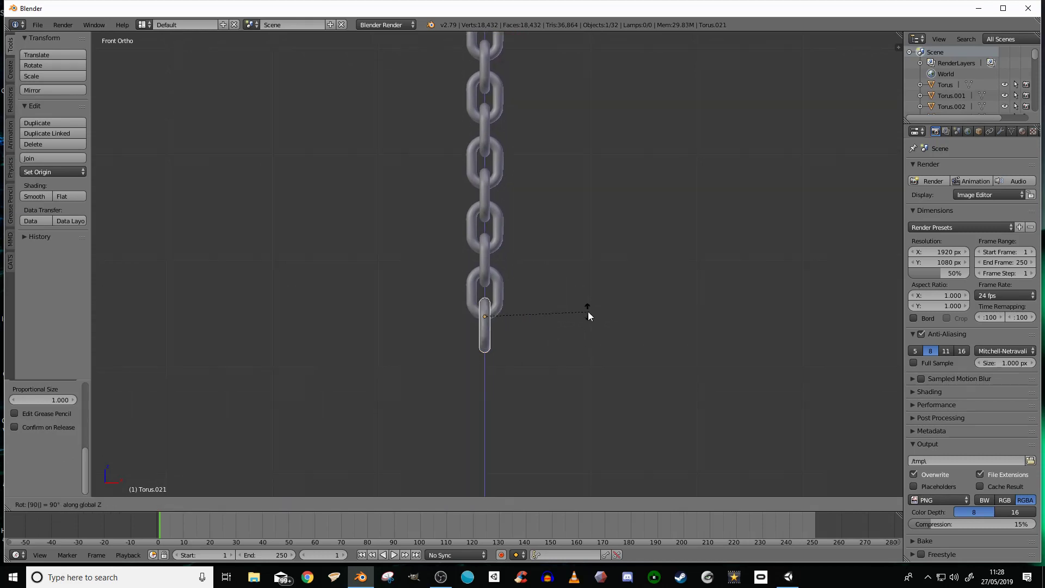
{"action": "key", "text": "Return"}
- Scale the whole 32-link chain to 0.5 and move it up along Z so the top link meets the grid origin
{"action": "scroll", "coordinate": [564, 263], "scroll_direction": "down", "scroll_amount": 6}
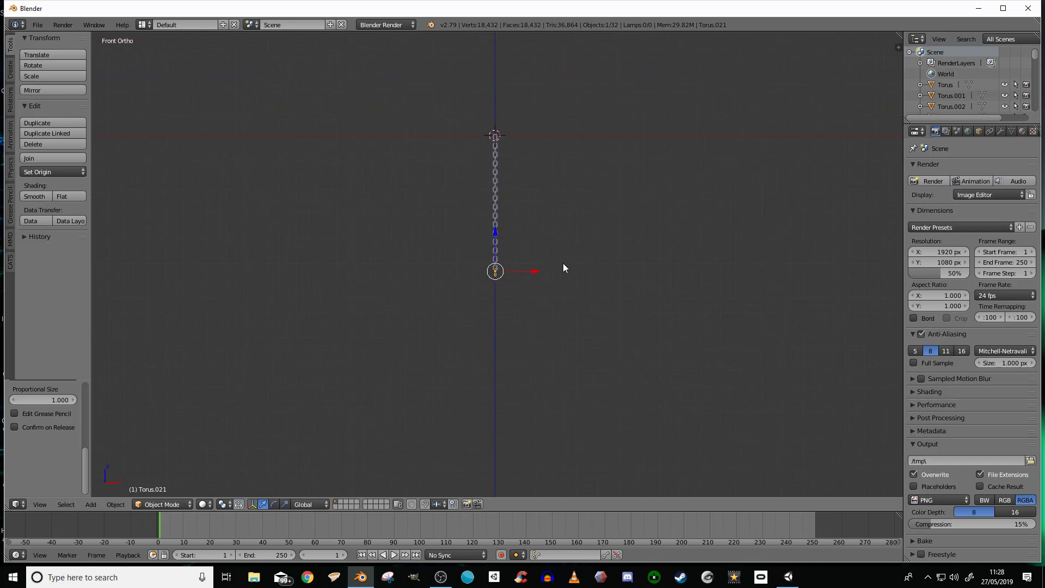
{"action": "scroll", "coordinate": [563, 263], "scroll_direction": "up", "scroll_amount": 2}
{"action": "middle_click_drag", "start_coordinate": [569, 220], "coordinate": [564, 280], "text": "shift"}
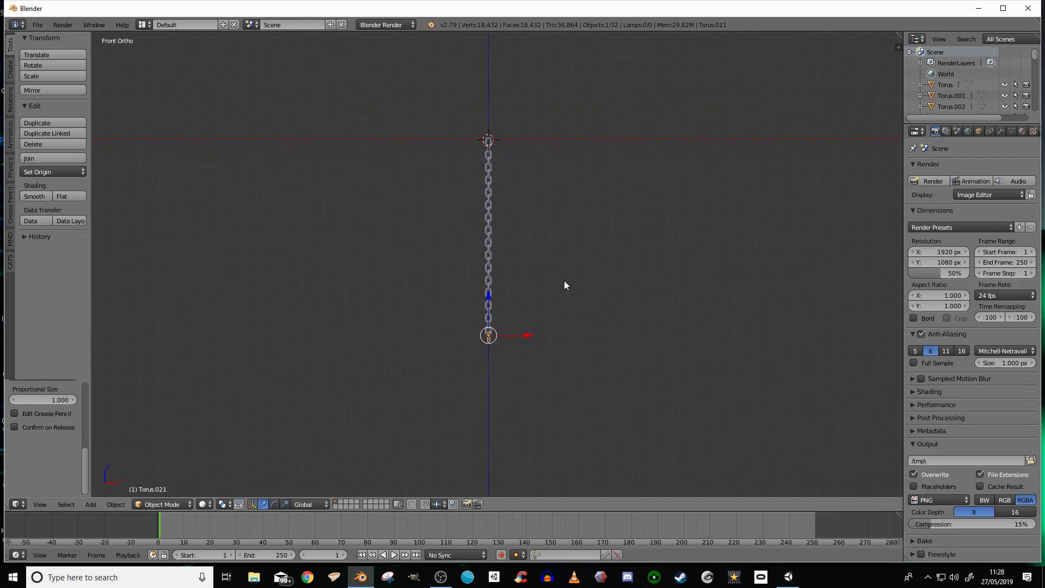
{"action": "key", "text": "KP_5"}
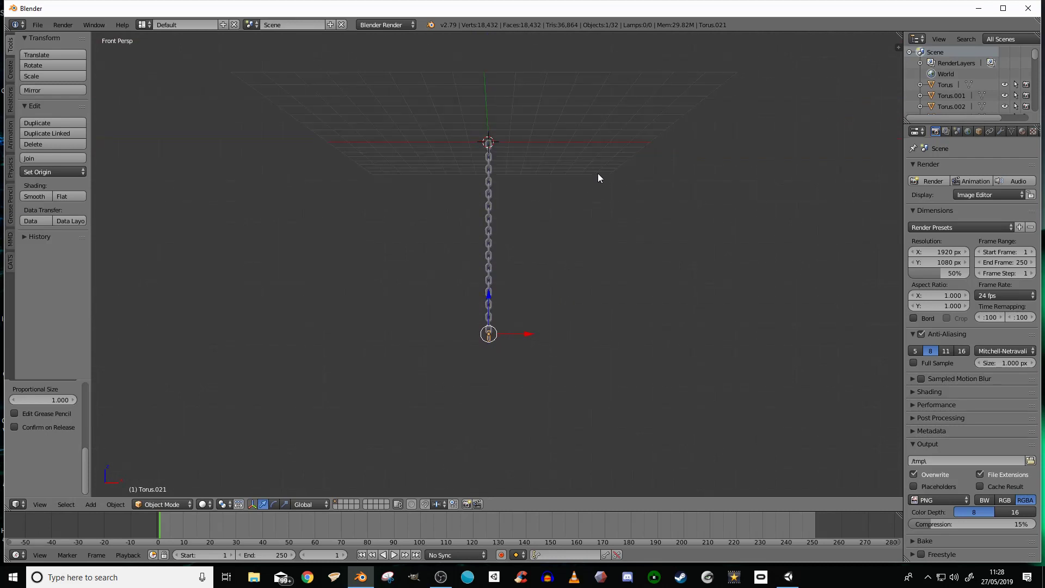
{"action": "middle_click_drag", "start_coordinate": [597, 176], "coordinate": [611, 201]}
{"action": "key", "text": "a"}
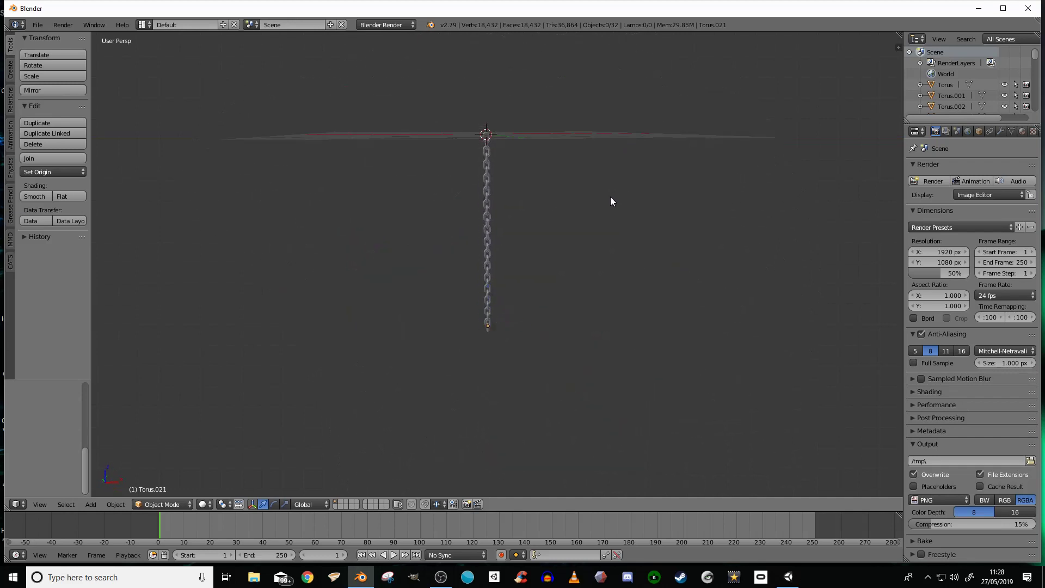
{"action": "key", "text": "a"}
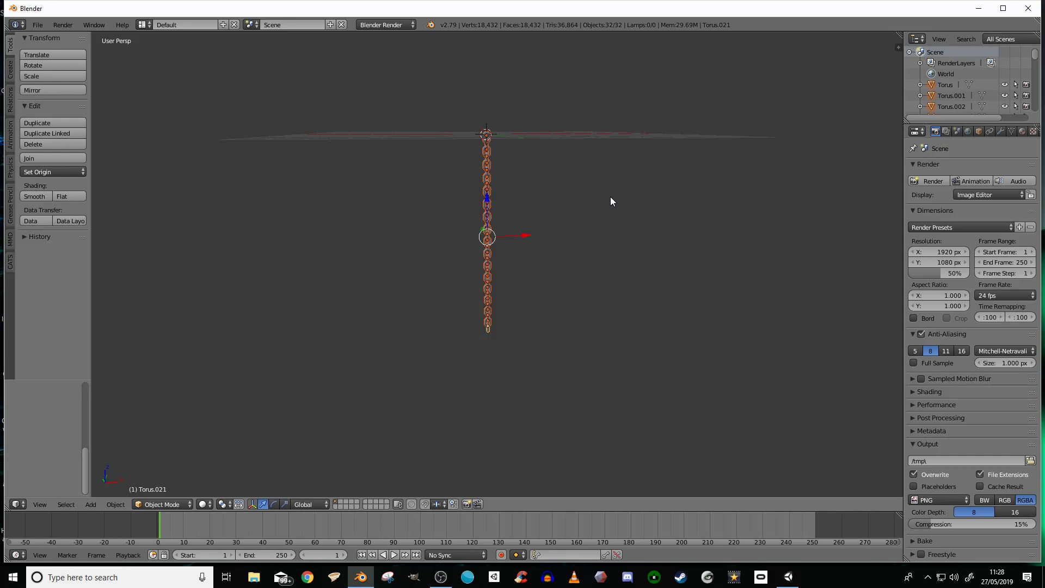
{"action": "type", "text": "s.5"}
{"action": "key", "text": "Return"}
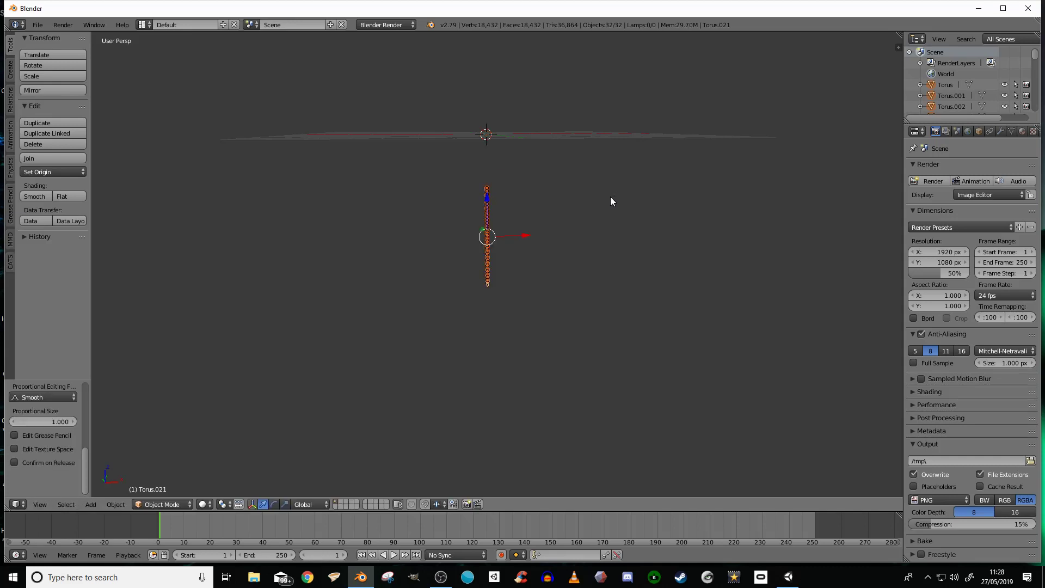
{"action": "left_click_drag", "start_coordinate": [487, 199], "coordinate": [488, 143]}
{"action": "scroll", "coordinate": [570, 191], "scroll_direction": "up", "scroll_amount": 4}
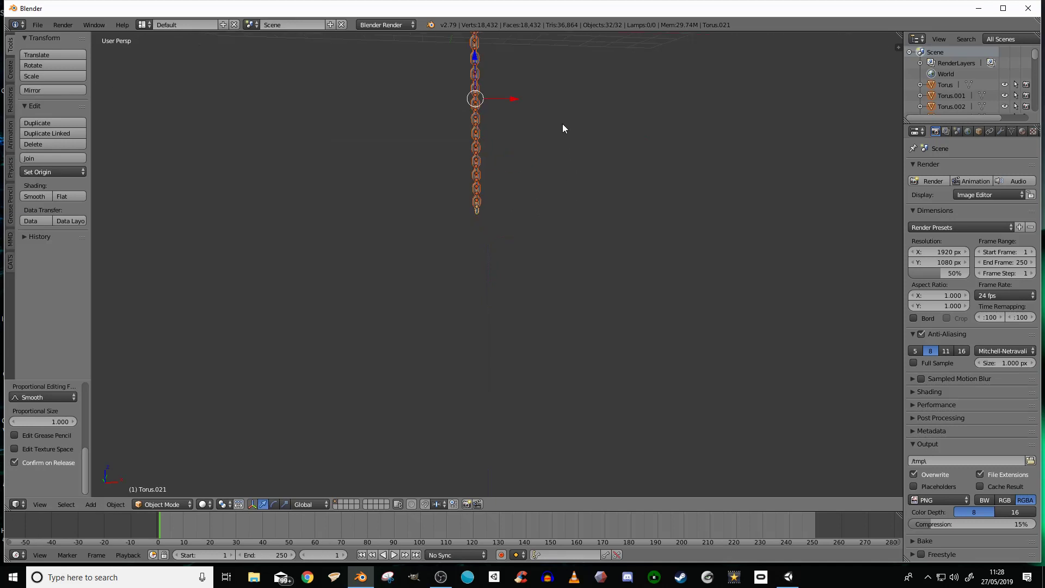
{"action": "middle_click_drag", "start_coordinate": [563, 129], "coordinate": [553, 263]}
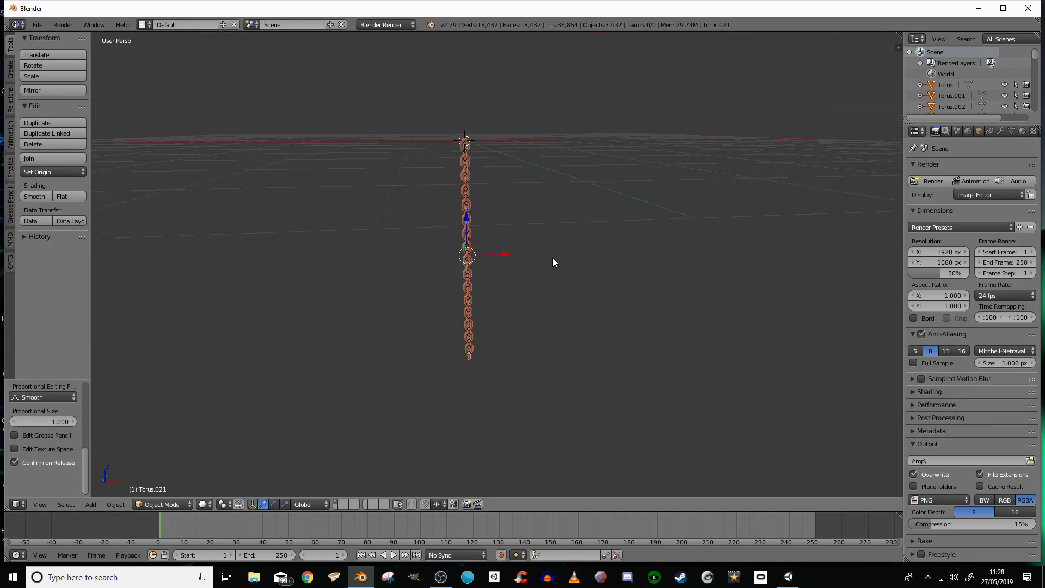
- Lower the whole chain about 0.02 along Z so its top link sits at the grid origin, and apply the location of all links
{"action": "middle_click_drag", "start_coordinate": [604, 229], "coordinate": [619, 228]}
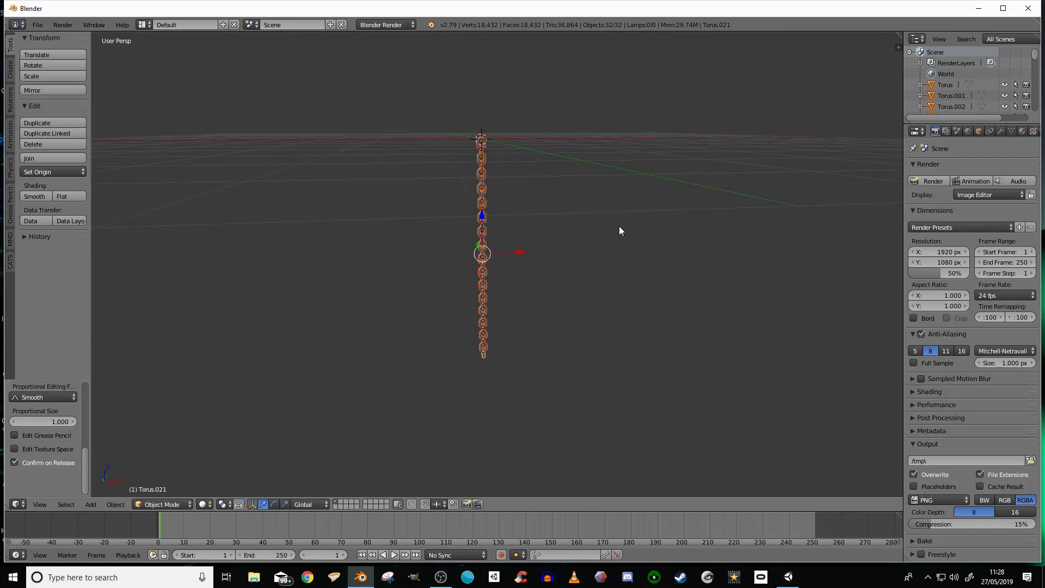
{"action": "key", "text": "KP_1"}
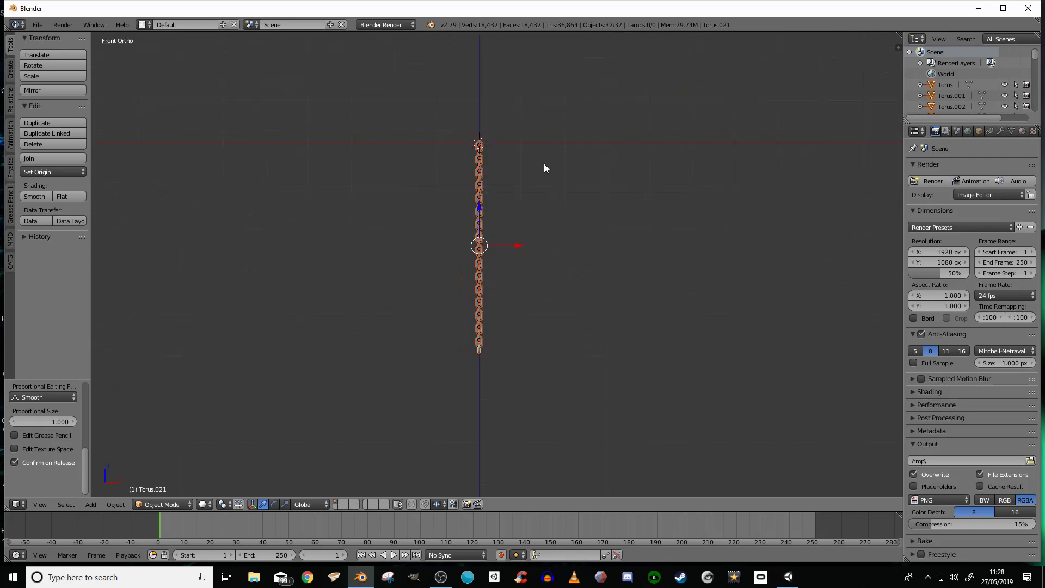
{"action": "scroll", "coordinate": [545, 164], "scroll_direction": "up", "scroll_amount": 5}
{"action": "middle_click_drag", "start_coordinate": [548, 164], "coordinate": [547, 273], "text": "shift"}
{"action": "scroll", "coordinate": [547, 271], "scroll_direction": "up", "scroll_amount": 4}
{"action": "middle_click_drag", "start_coordinate": [523, 136], "coordinate": [548, 306], "text": "shift"}
{"action": "middle_click_drag", "start_coordinate": [555, 159], "coordinate": [557, 232], "text": "shift"}
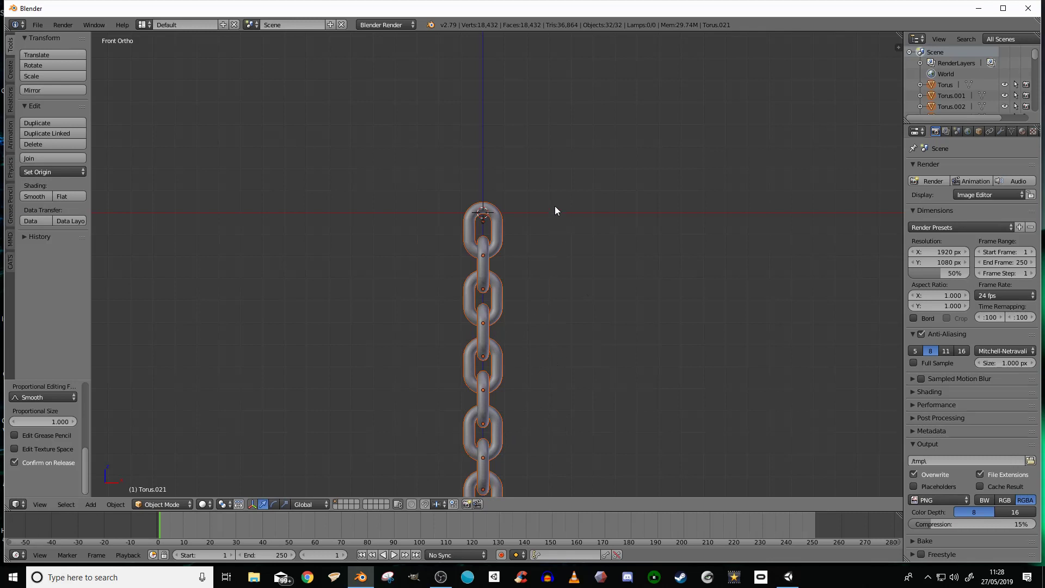
{"action": "key", "text": "g"}
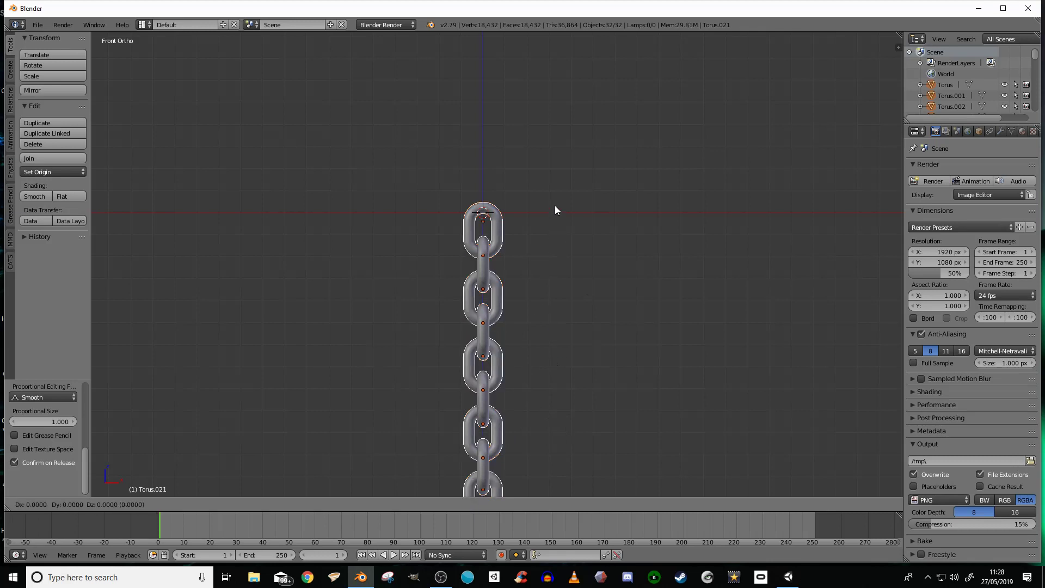
{"action": "key", "text": "z"}
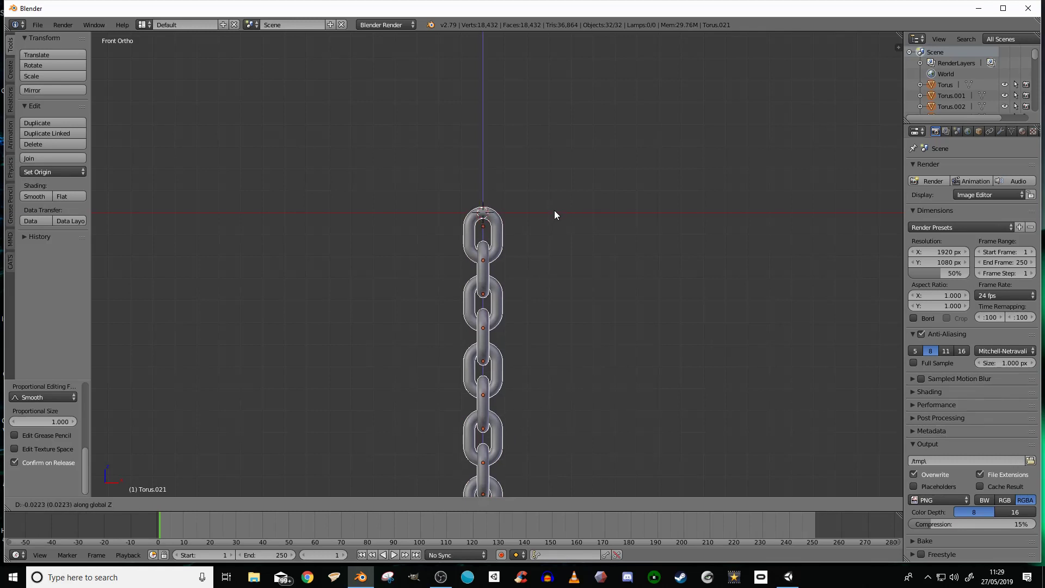
{"action": "left_click", "coordinate": [554, 210]}
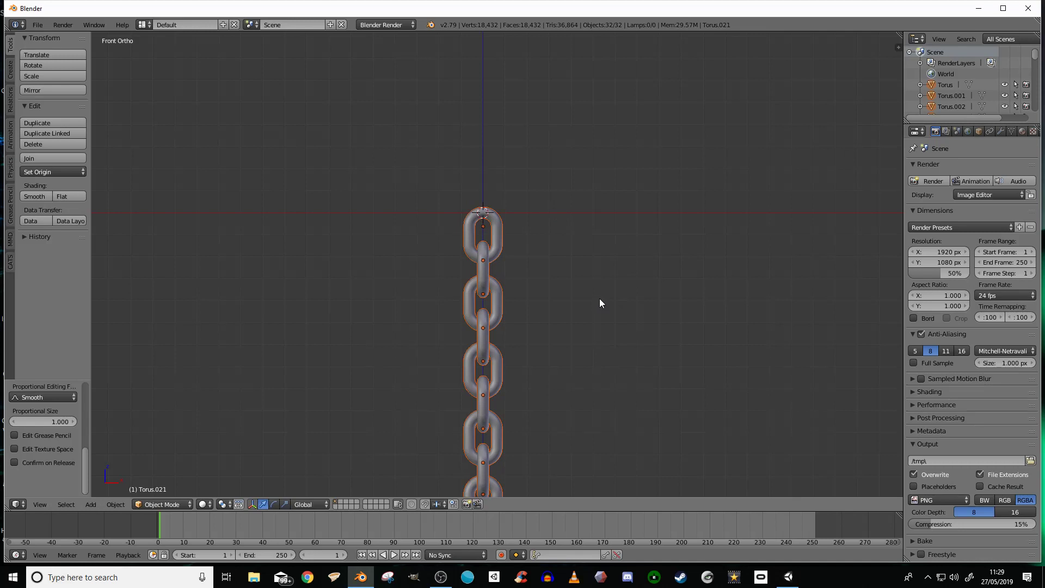
{"action": "key", "text": "ctrl+a"}
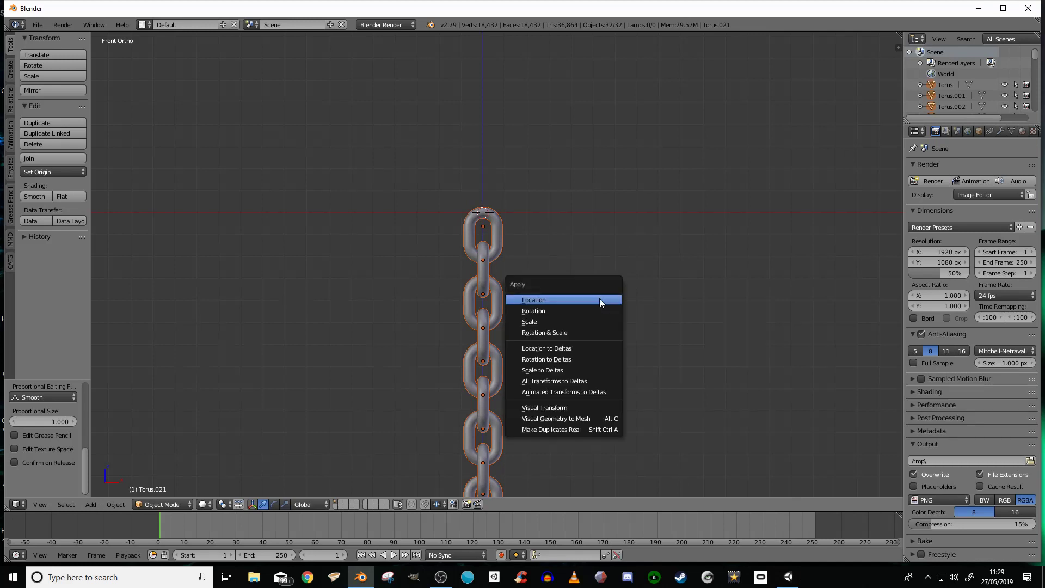
{"action": "left_click", "coordinate": [599, 298]}
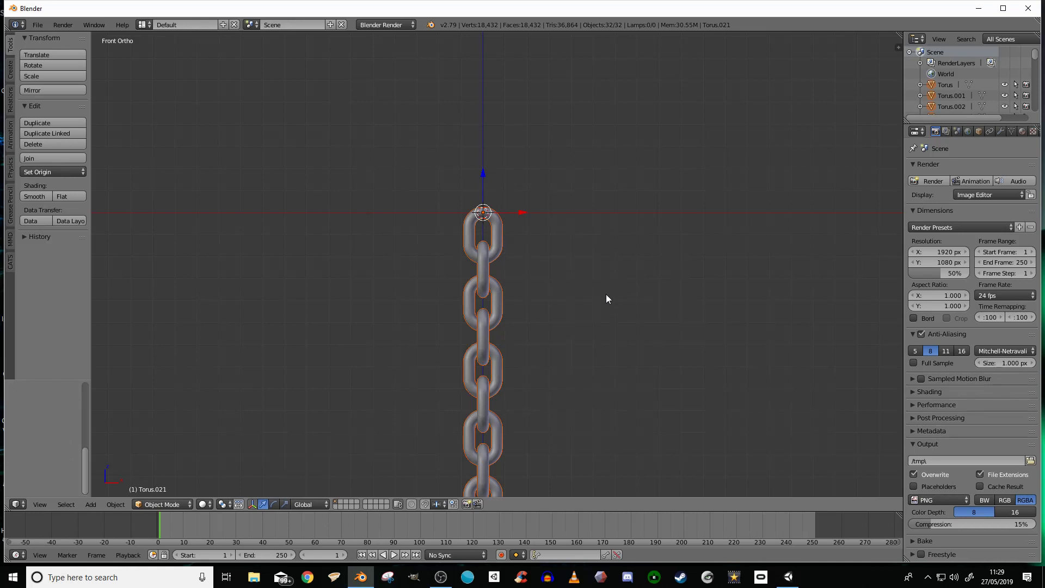
- Examine the links along the length of the chain from the front
{"action": "scroll", "coordinate": [606, 295], "scroll_direction": "down", "scroll_amount": 3}
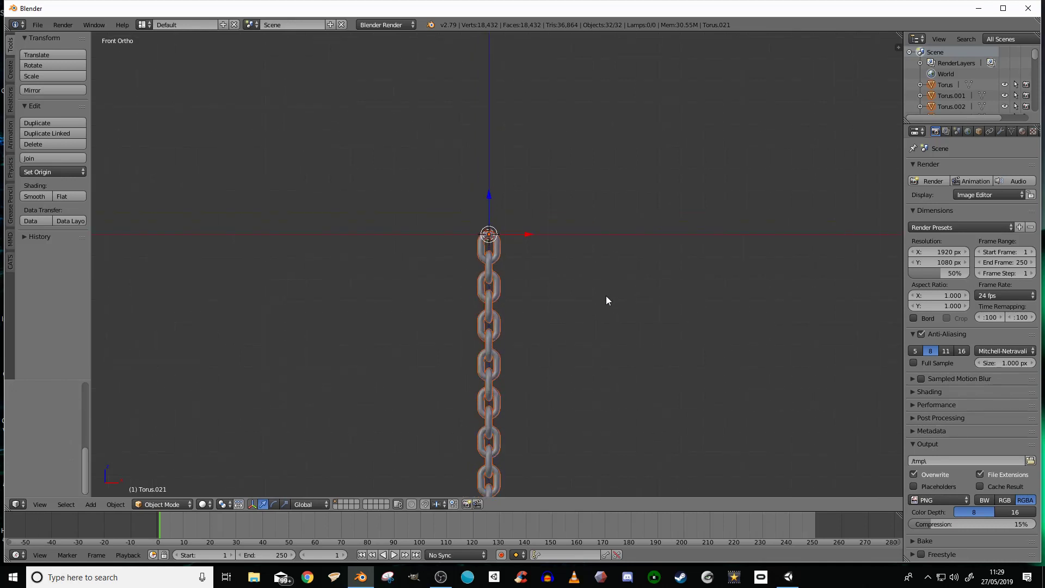
{"action": "middle_click_drag", "start_coordinate": [600, 325], "coordinate": [593, 161], "text": "shift"}
{"action": "scroll", "coordinate": [593, 191], "scroll_direction": "down", "scroll_amount": 5}
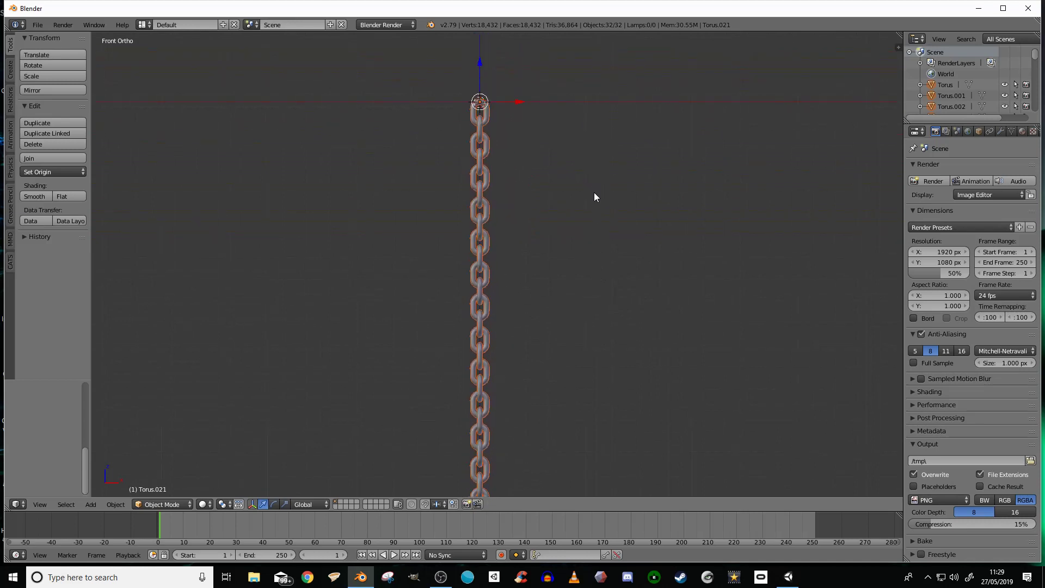
{"action": "scroll", "coordinate": [594, 192], "scroll_direction": "up", "scroll_amount": 2}
{"action": "middle_click_drag", "start_coordinate": [595, 250], "coordinate": [595, 145], "text": "shift"}
{"action": "scroll", "coordinate": [589, 199], "scroll_direction": "up", "scroll_amount": 1}
{"action": "scroll", "coordinate": [589, 196], "scroll_direction": "down", "scroll_amount": 2}
{"action": "scroll", "coordinate": [585, 311], "scroll_direction": "up", "scroll_amount": 3}
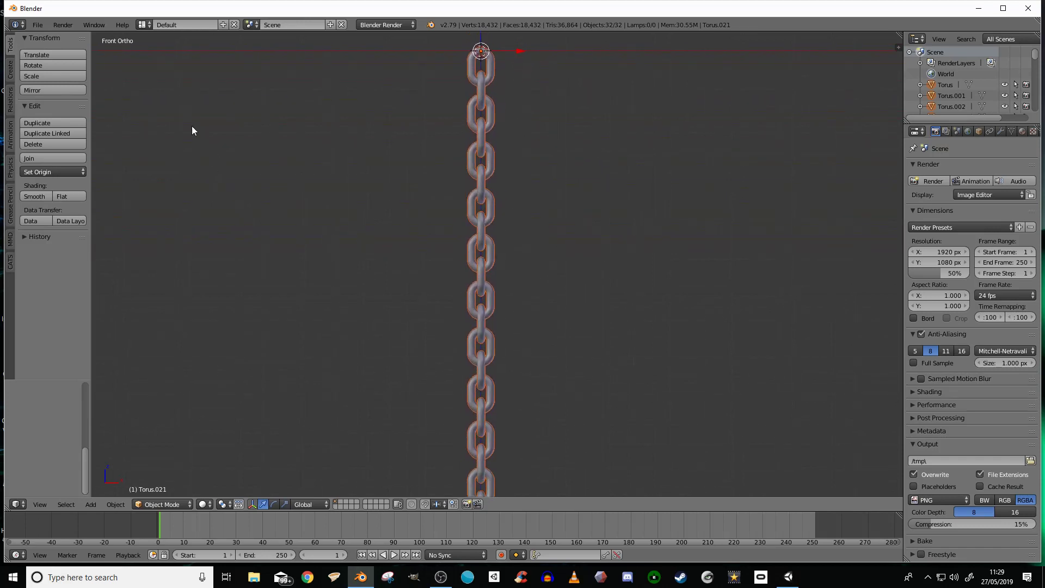
- Save the file as chain.blend in the D:\000 folder
{"action": "left_click", "coordinate": [38, 25]}
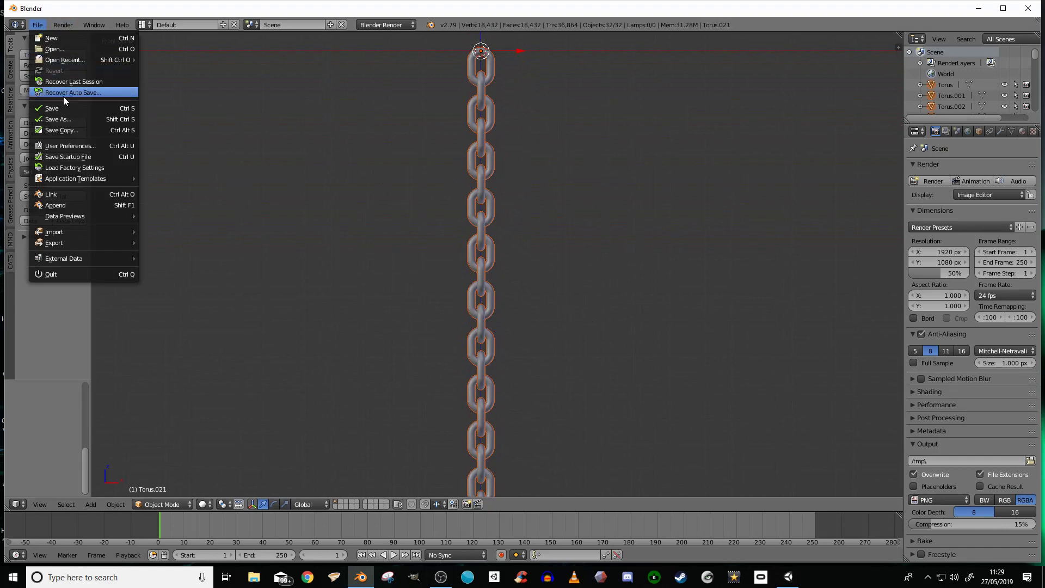
{"action": "left_click", "coordinate": [64, 108]}
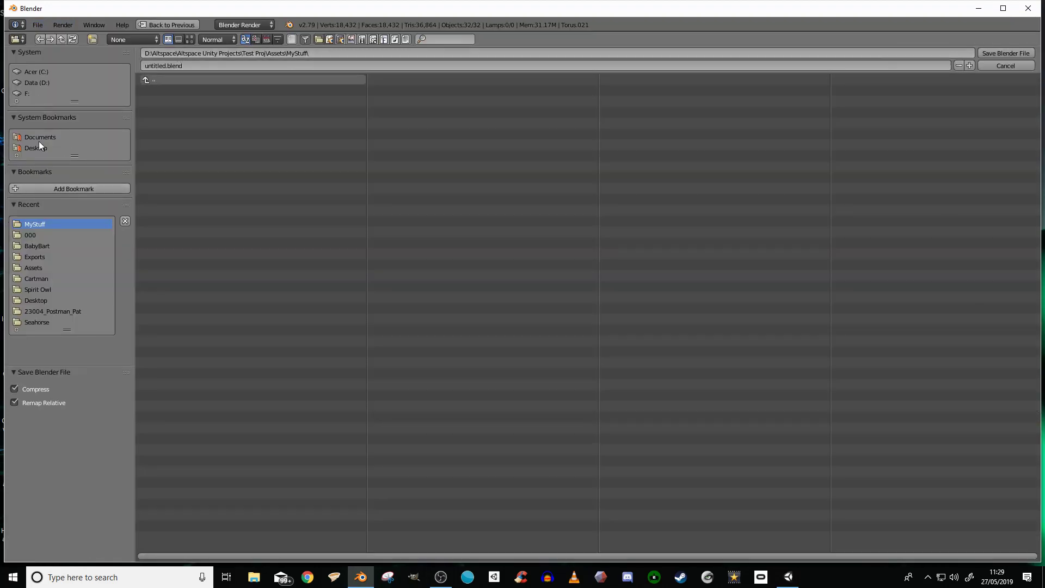
{"action": "left_click", "coordinate": [38, 82]}
{"action": "left_click", "coordinate": [167, 100]}
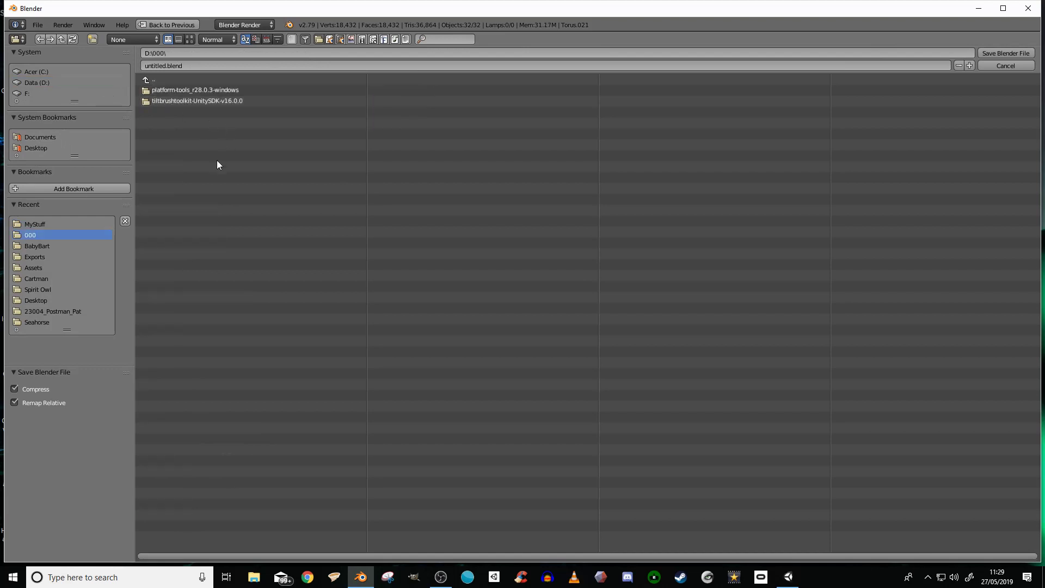
{"action": "left_click", "coordinate": [237, 66]}
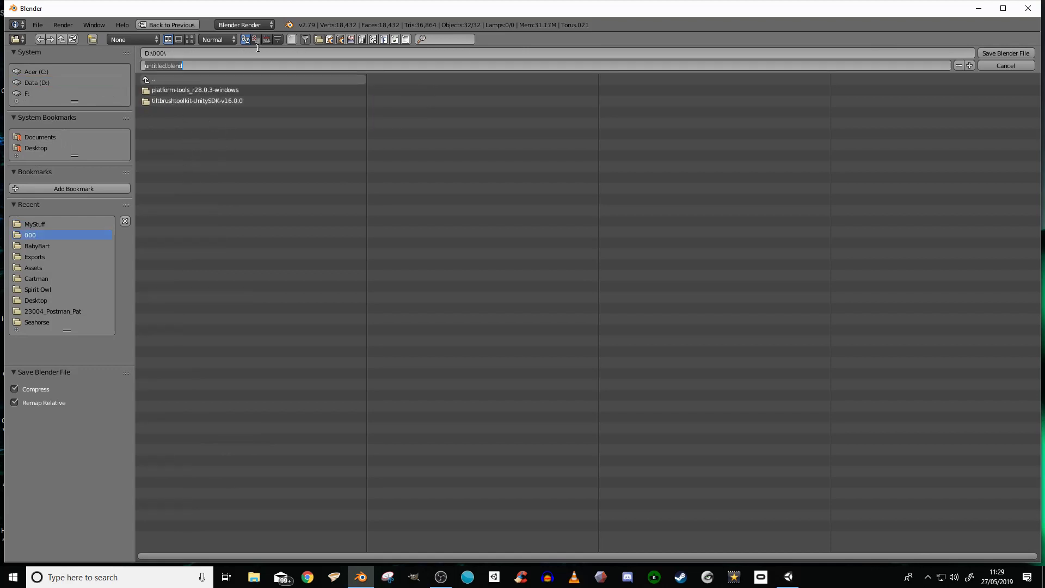
{"action": "key", "text": "Home"}
{"action": "key", "text": "ctrl+shift+Right"}
{"action": "type", "text": "chain"}
{"action": "left_click", "coordinate": [1005, 53]}
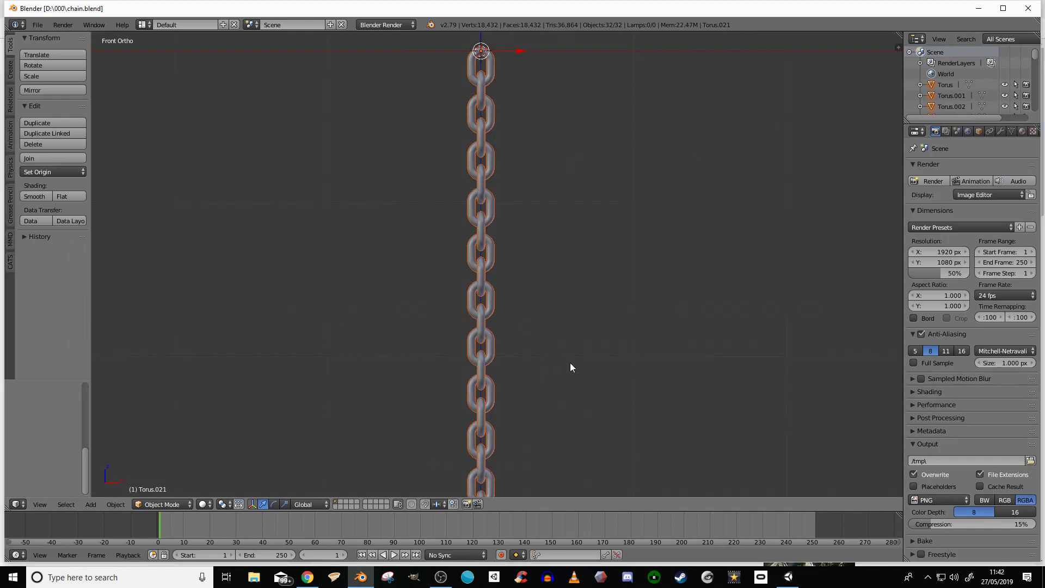
- Deselect all links and add a single-bone armature at the top of the chain
{"action": "scroll", "coordinate": [568, 354], "scroll_direction": "down", "scroll_amount": 3}
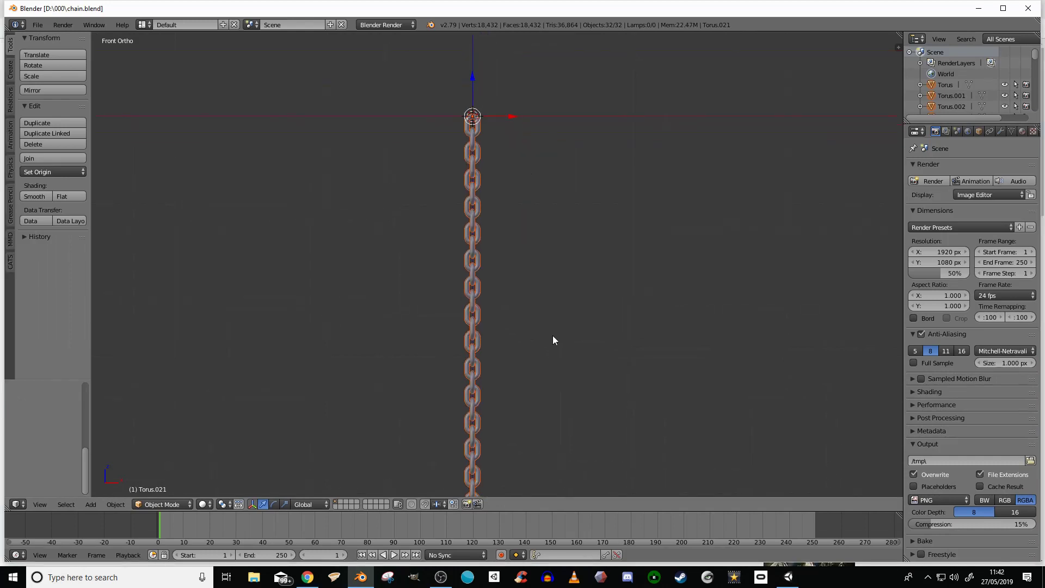
{"action": "middle_click_drag", "start_coordinate": [552, 336], "coordinate": [555, 275], "text": "shift"}
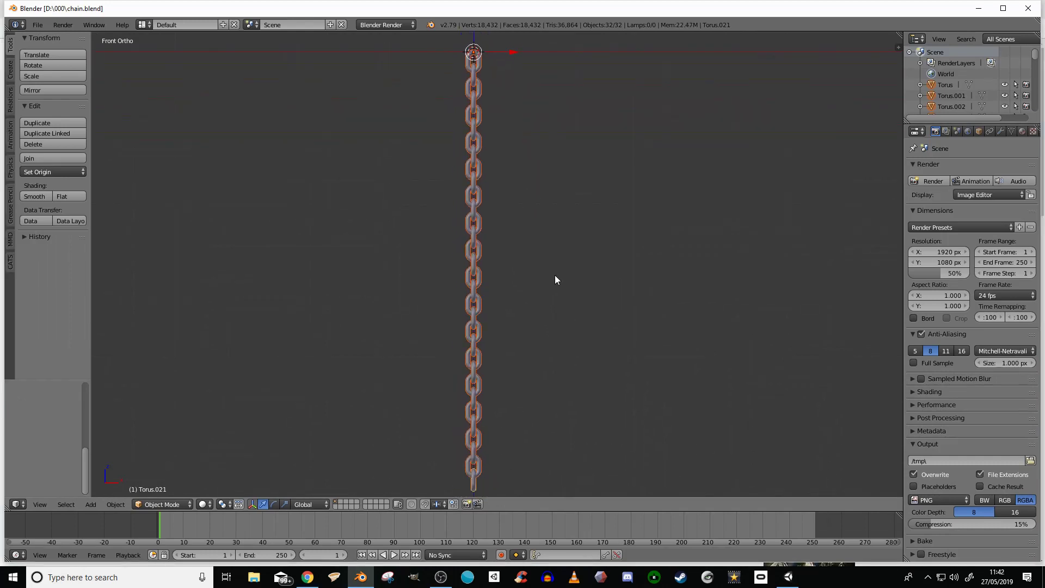
{"action": "key", "text": "a"}
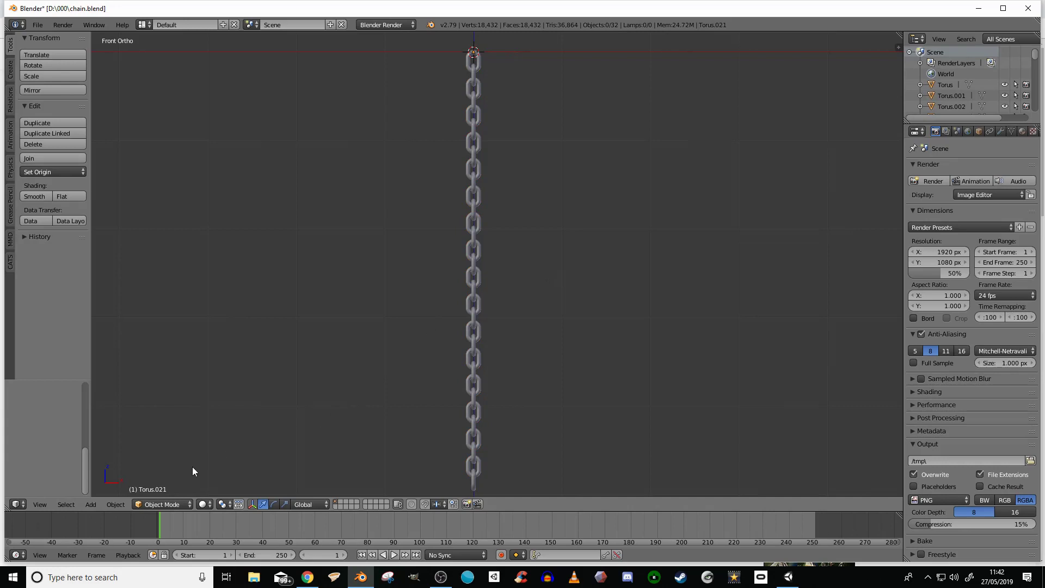
{"action": "left_click", "coordinate": [91, 504]}
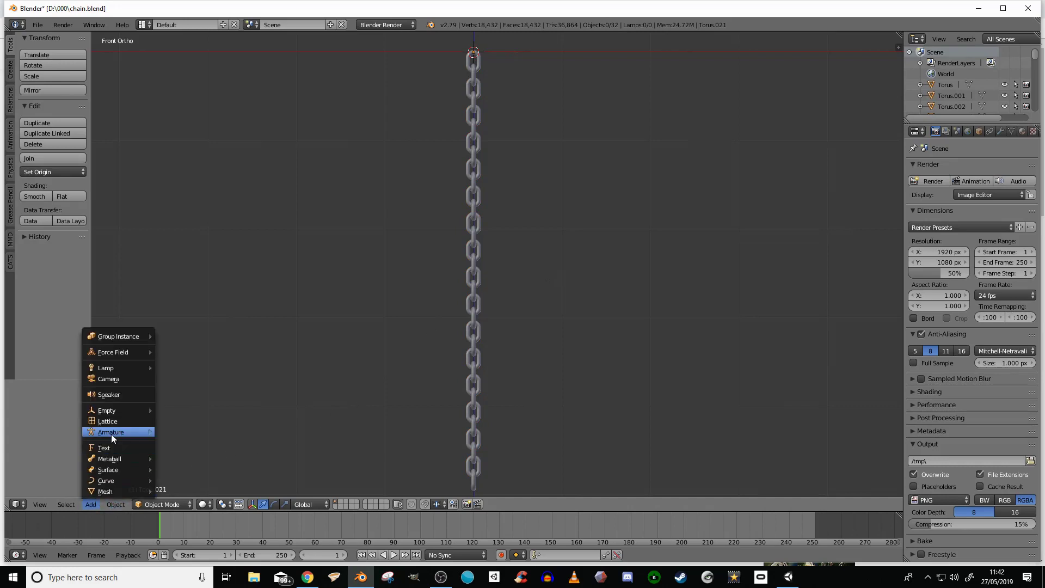
{"action": "mouse_move", "coordinate": [111, 432]}
{"action": "left_click", "coordinate": [187, 432]}
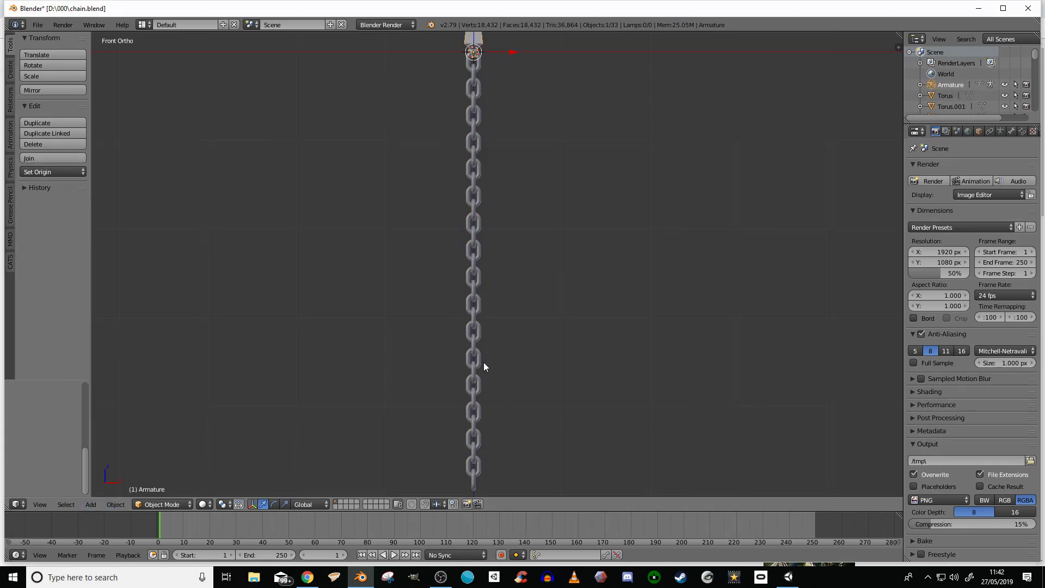
- Edit the armature and move the bone's tip down along Z so the bone points downward over the uppermost chain links
{"action": "middle_click_drag", "start_coordinate": [557, 109], "coordinate": [540, 228], "text": "shift"}
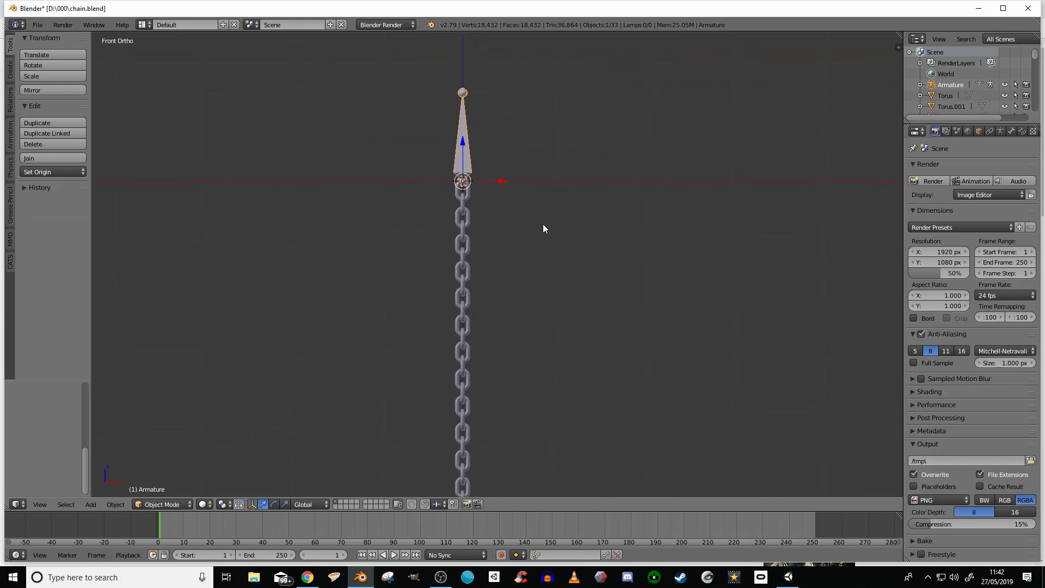
{"action": "key", "text": "Tab"}
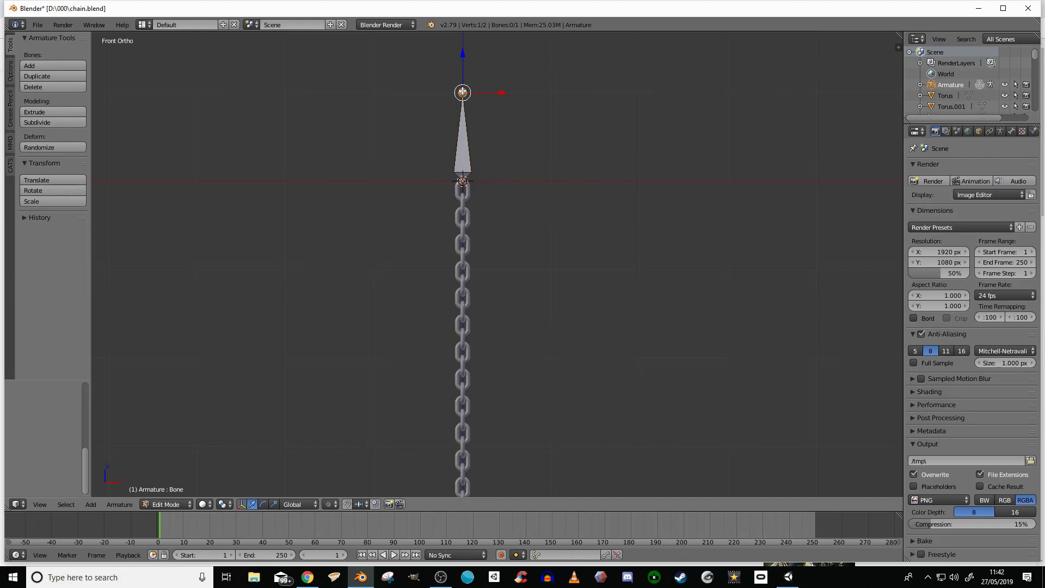
{"action": "left_click_drag", "start_coordinate": [462, 92], "coordinate": [463, 236]}
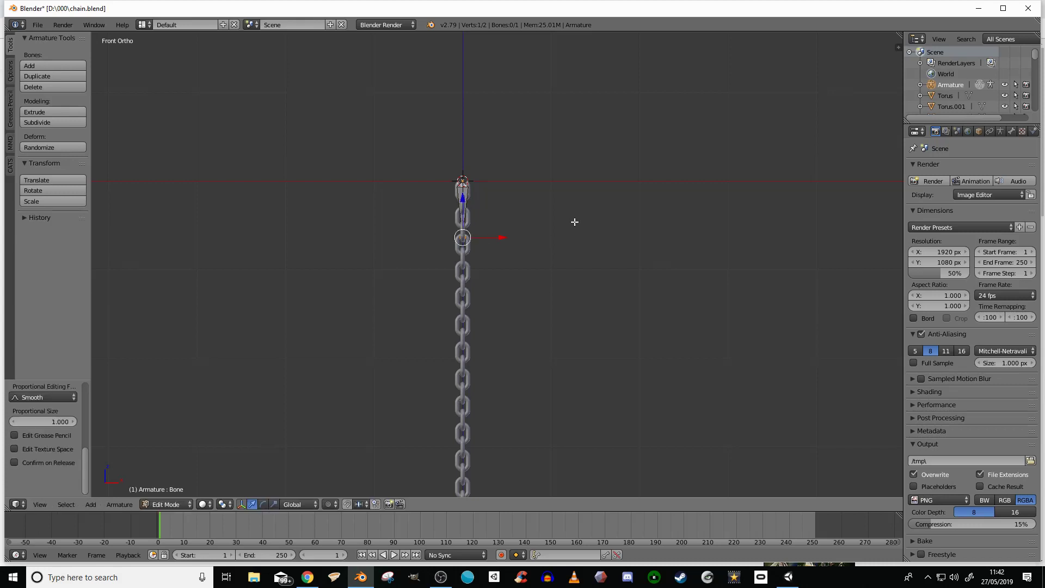
- Extrude a second bone from the first bone's tip straight down to the bottom end of the chain
{"action": "middle_click_drag", "start_coordinate": [571, 291], "coordinate": [574, 161], "text": "shift"}
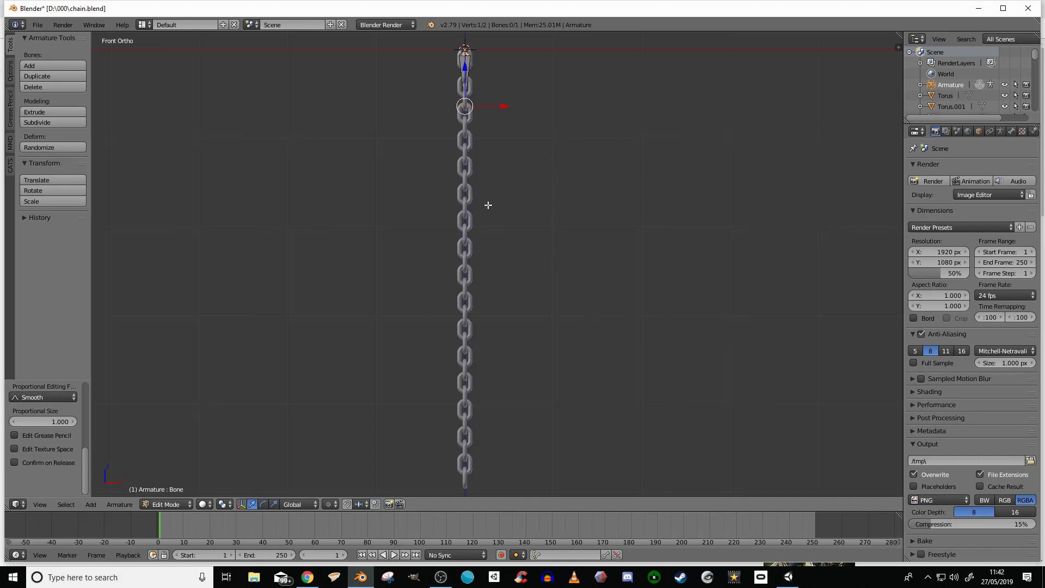
{"action": "key", "text": "e"}
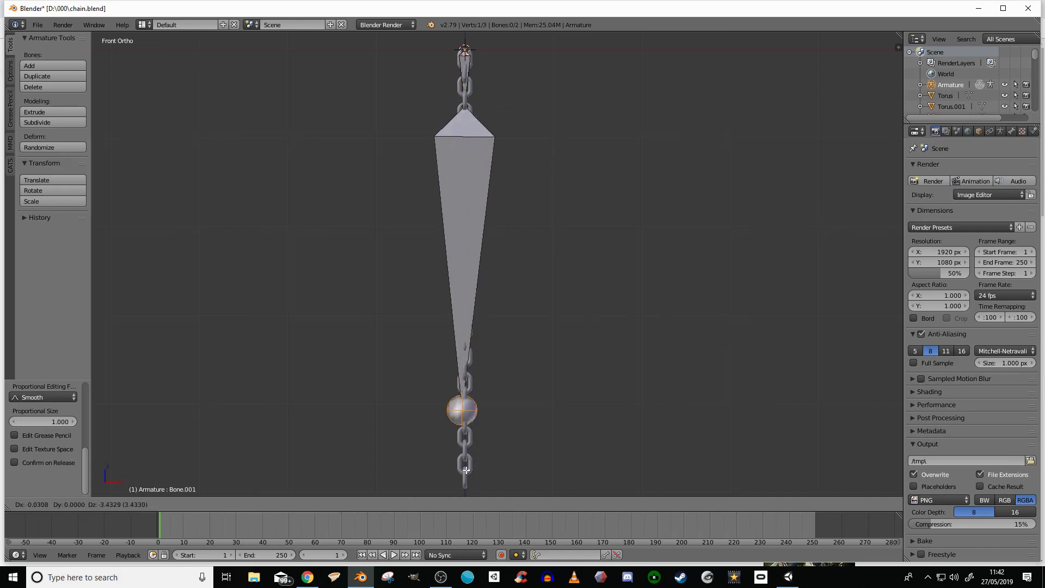
{"action": "left_click", "coordinate": [468, 72]}
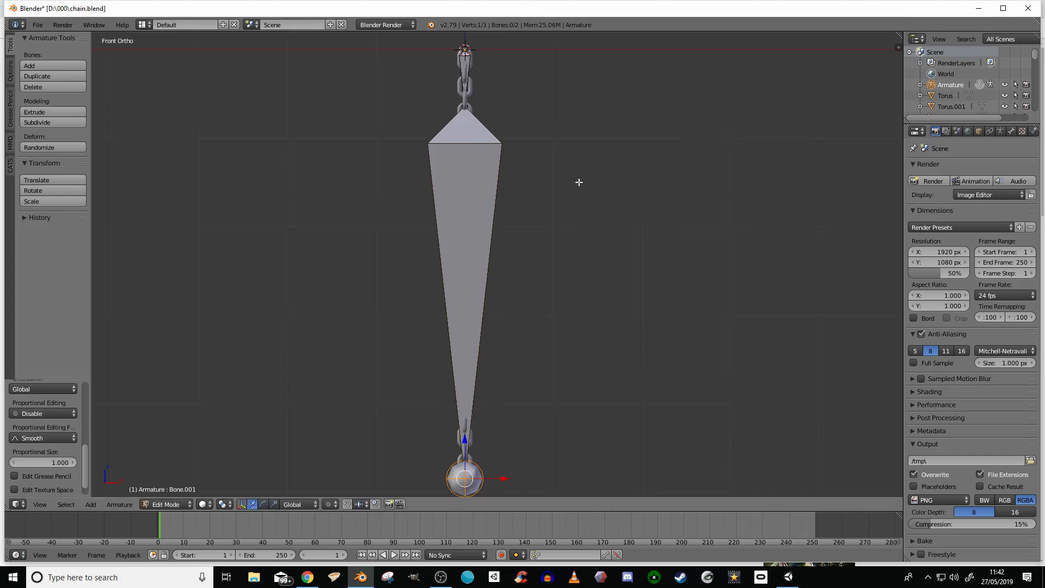
- Divide the long lower bone into four equal bones by running Subdivide Multi twice
{"action": "right_click", "coordinate": [467, 204]}
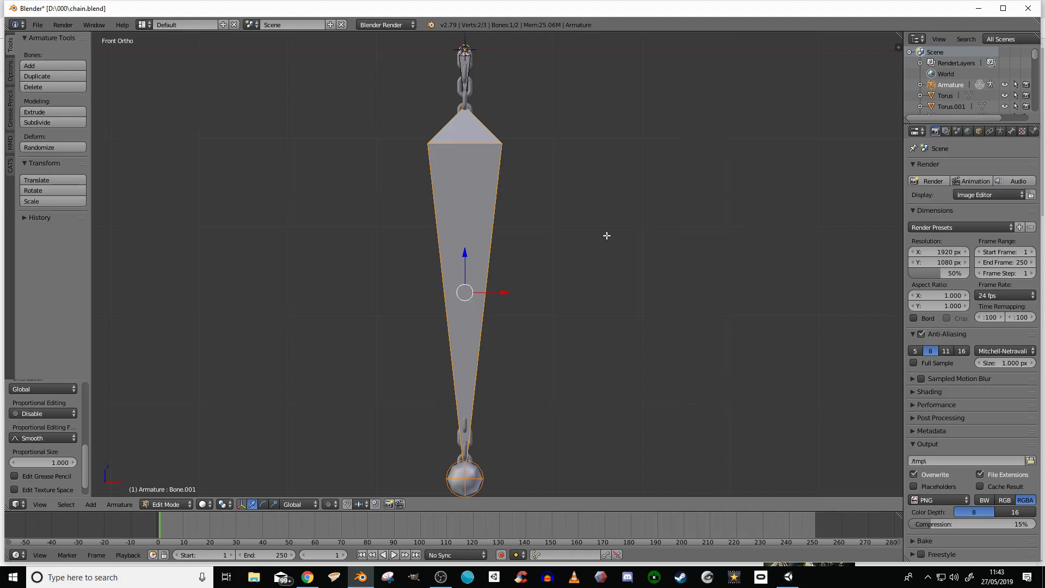
{"action": "key", "text": "space"}
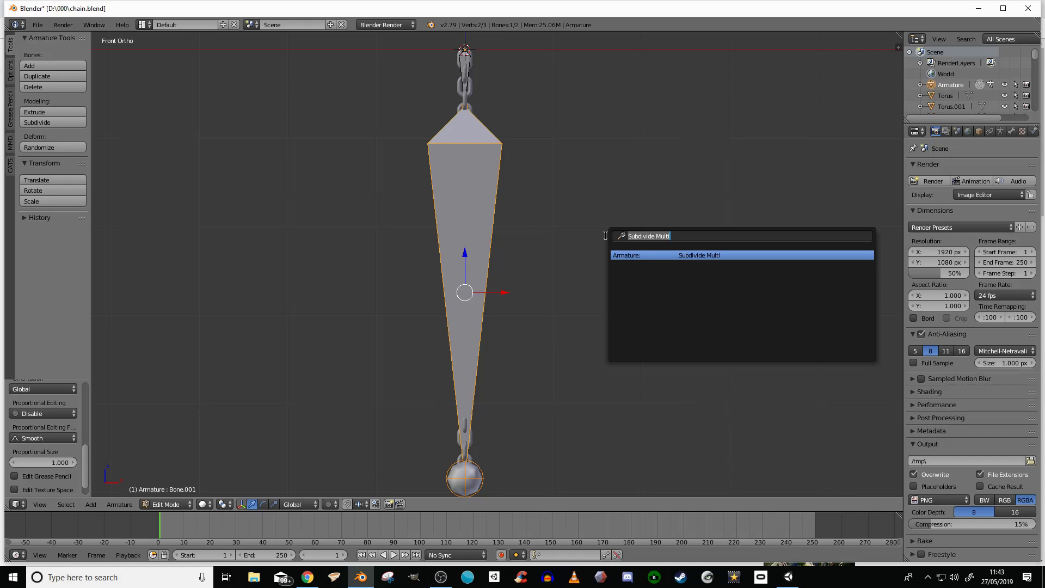
{"action": "type", "text": "subdiv"}
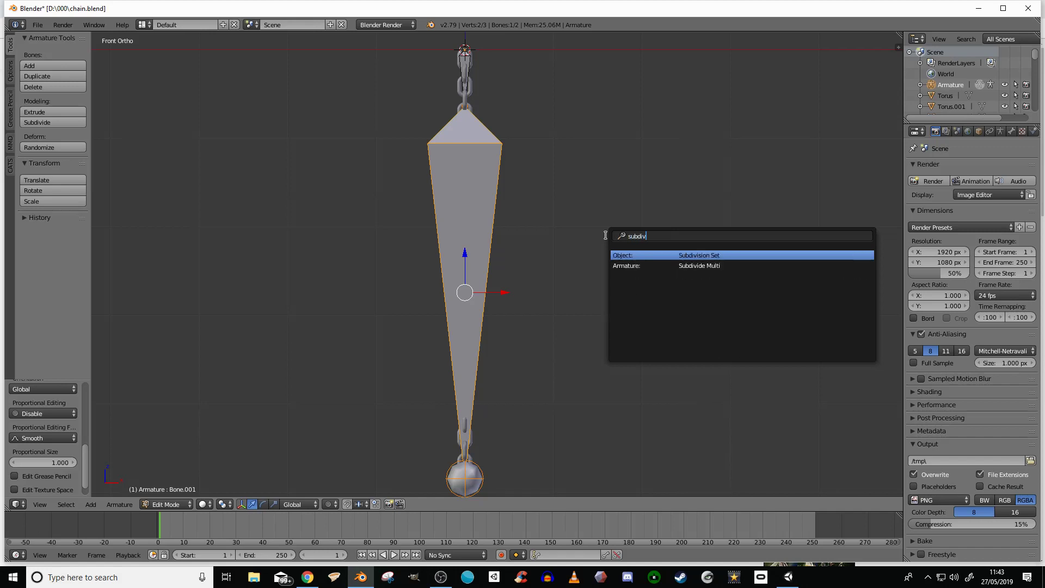
{"action": "left_click", "coordinate": [699, 266]}
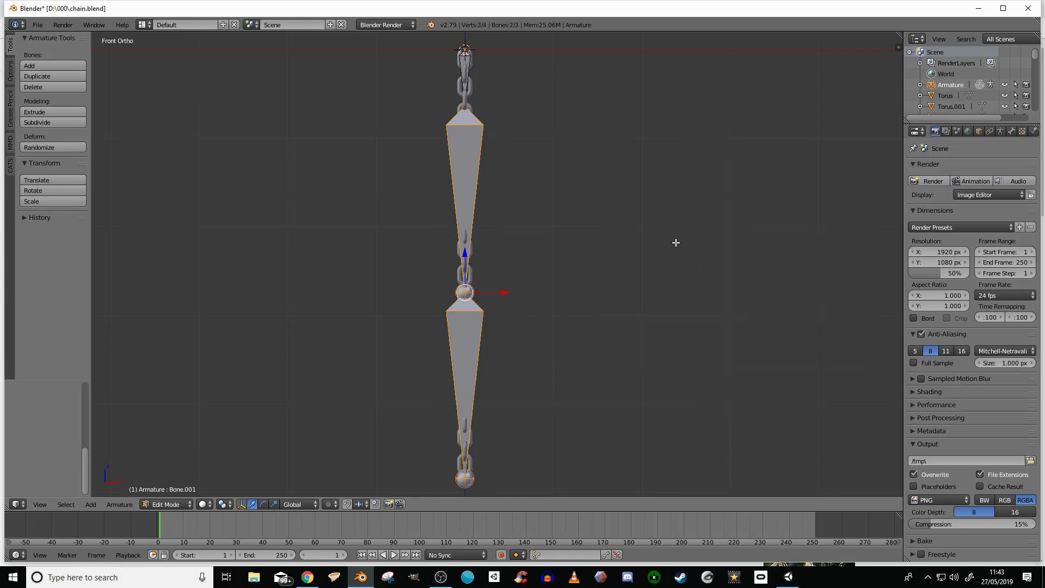
{"action": "key", "text": "space"}
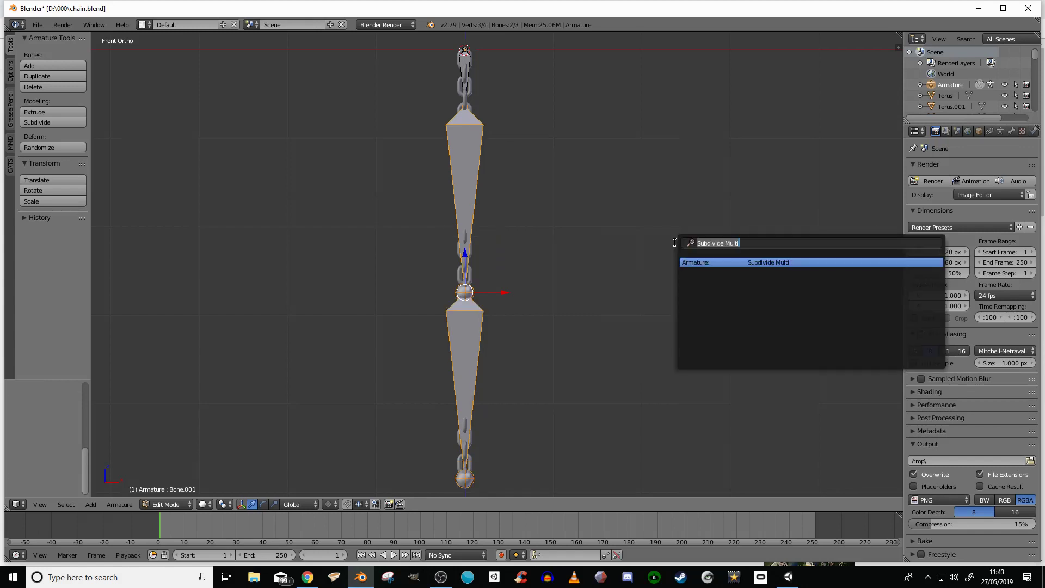
{"action": "left_click", "coordinate": [759, 263]}
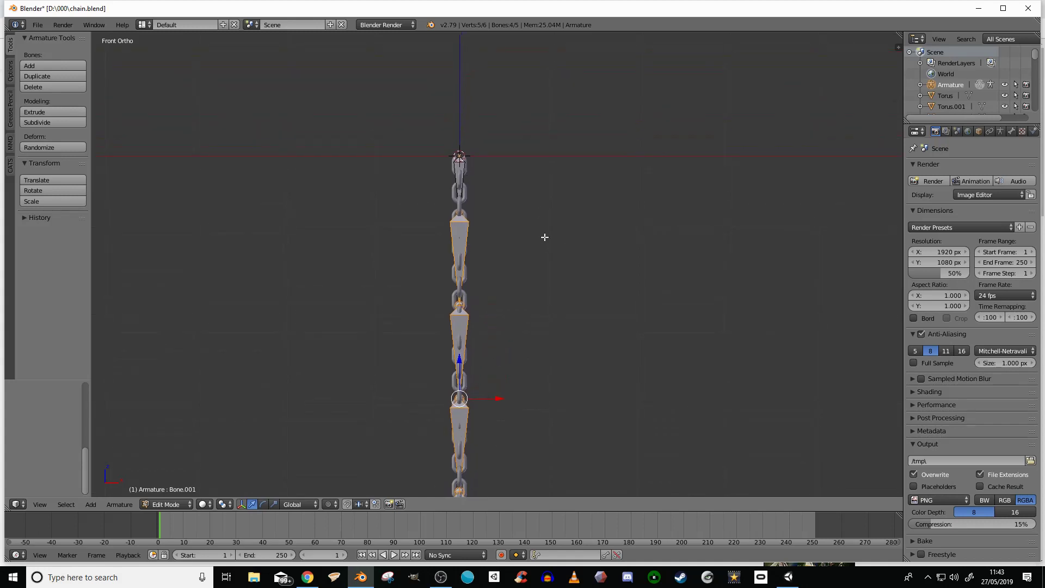
- Select the topmost bone and examine how the bones line up with the chain links in front view
{"action": "scroll", "coordinate": [545, 236], "scroll_direction": "up", "scroll_amount": 3}
{"action": "middle_click_drag", "start_coordinate": [520, 175], "coordinate": [623, 236], "text": "shift"}
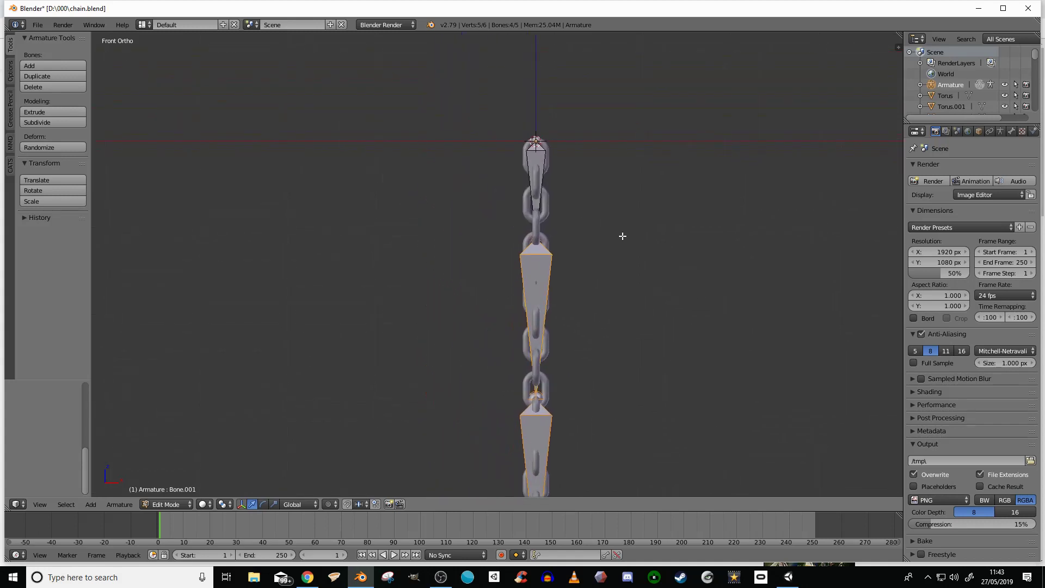
{"action": "right_click", "coordinate": [536, 159]}
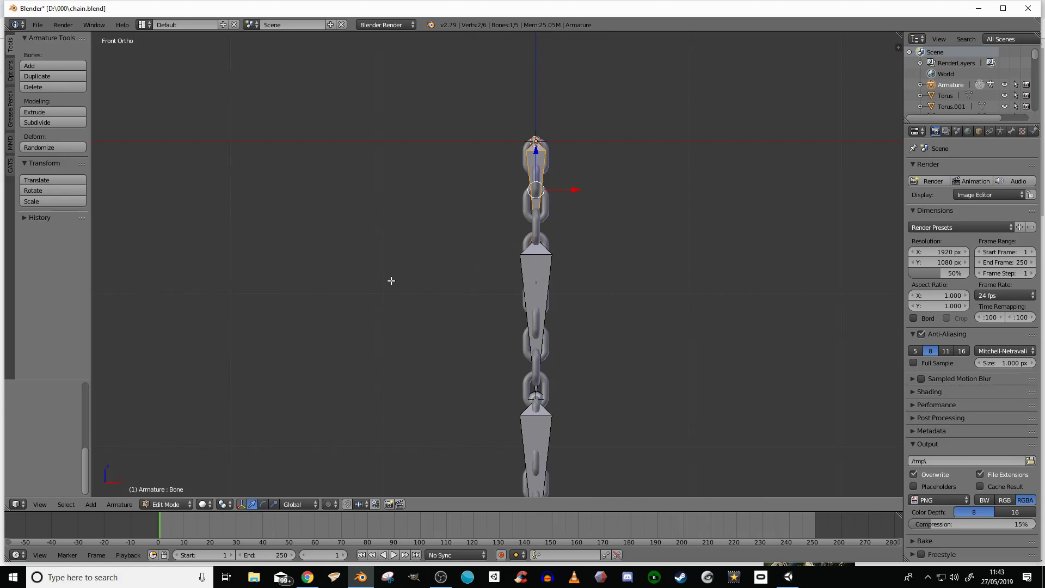
{"action": "middle_click_drag", "start_coordinate": [661, 282], "coordinate": [630, 272]}
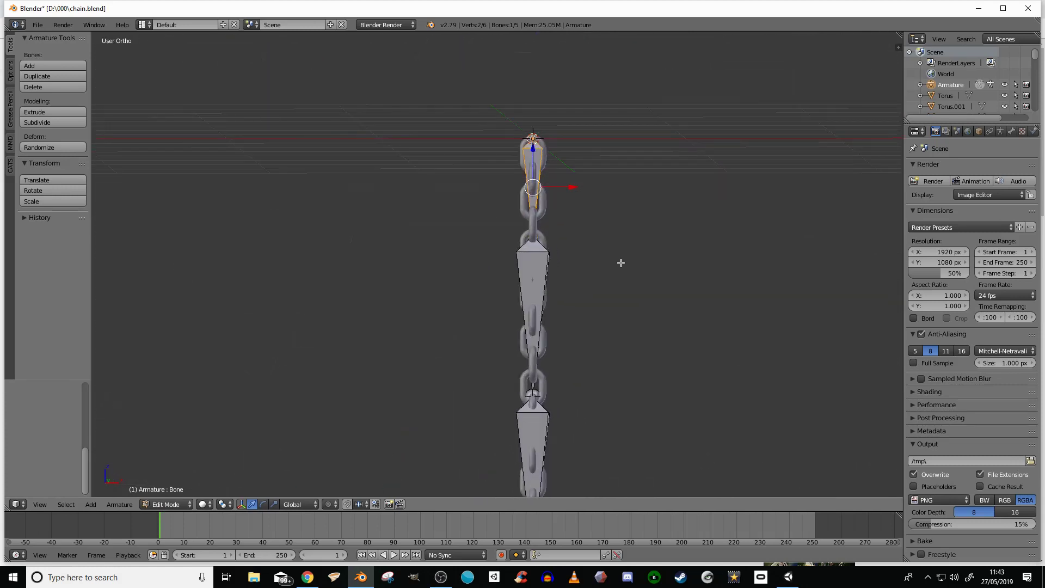
{"action": "key", "text": "KP_1"}
{"action": "scroll", "coordinate": [646, 249], "scroll_direction": "down", "scroll_amount": 5}
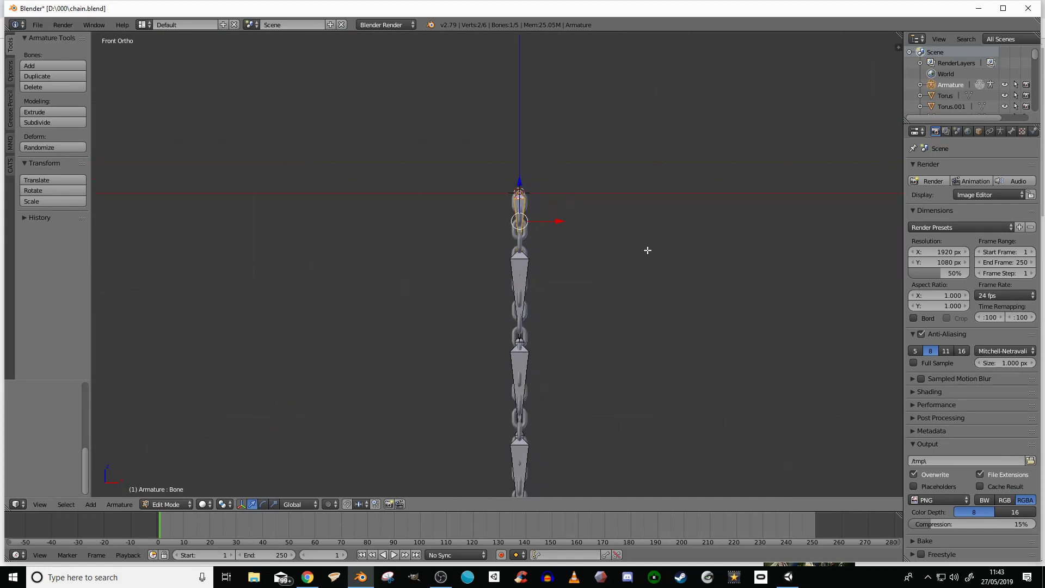
{"action": "scroll", "coordinate": [590, 259], "scroll_direction": "up", "scroll_amount": 5}
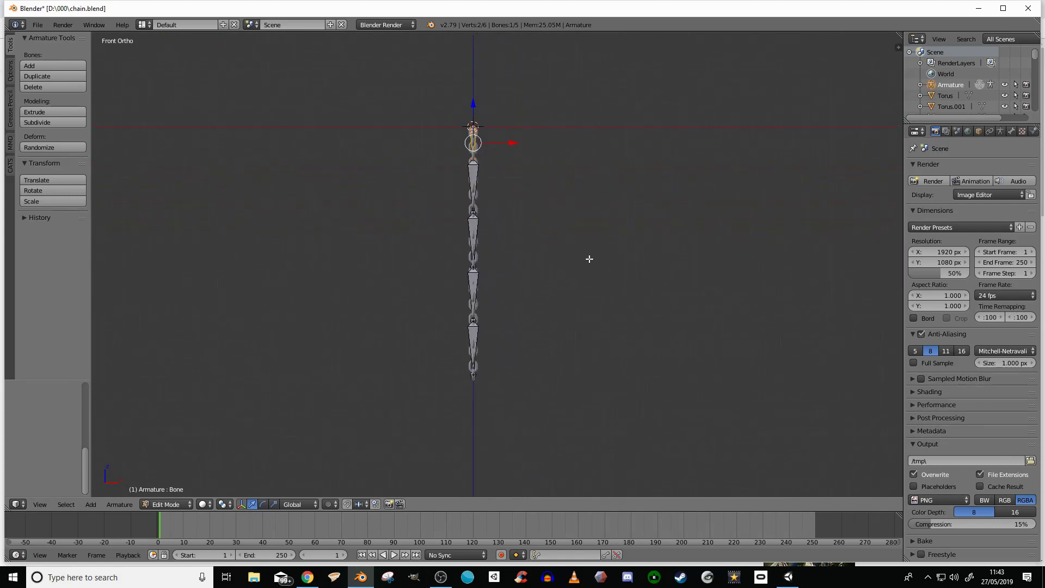
{"action": "middle_click_drag", "start_coordinate": [589, 260], "coordinate": [602, 277], "text": "shift"}
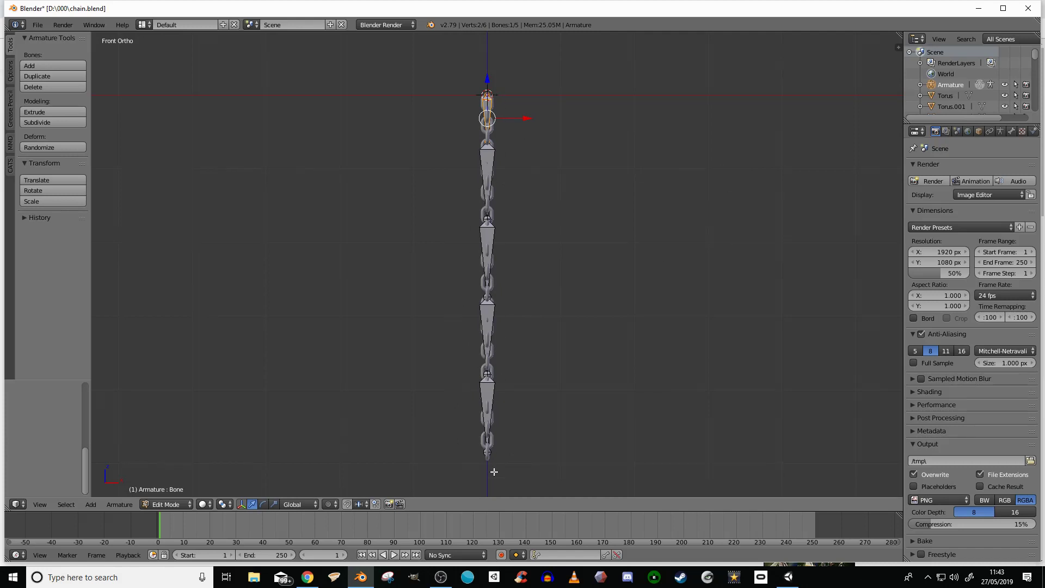
- Leave armature editing and select all 32 chain links, from Torus through Torus.031, together in Object Mode
{"action": "left_click", "coordinate": [948, 96]}
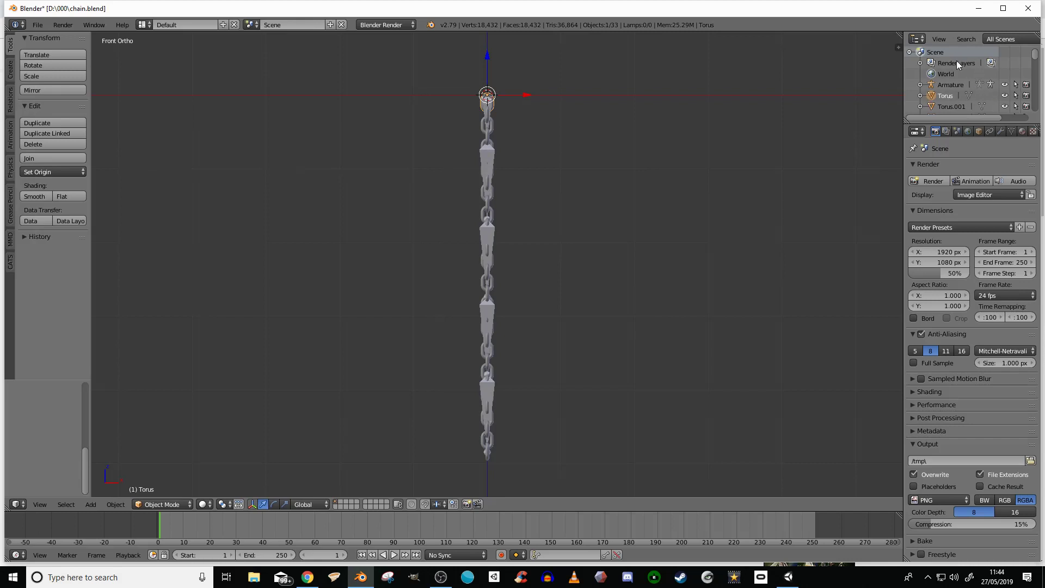
{"action": "scroll", "coordinate": [982, 85], "scroll_direction": "down", "scroll_amount": 1}
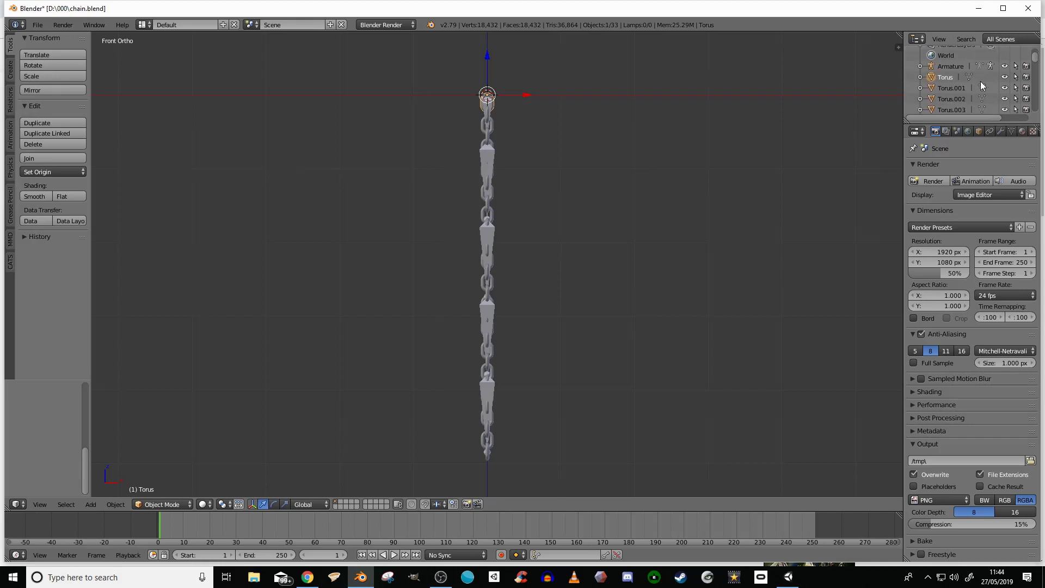
{"action": "left_click", "coordinate": [943, 89]}
{"action": "left_click", "coordinate": [945, 99], "text": "shift"}
{"action": "left_click", "coordinate": [945, 107], "text": "shift"}
{"action": "scroll", "coordinate": [981, 91], "scroll_direction": "down", "scroll_amount": 4}
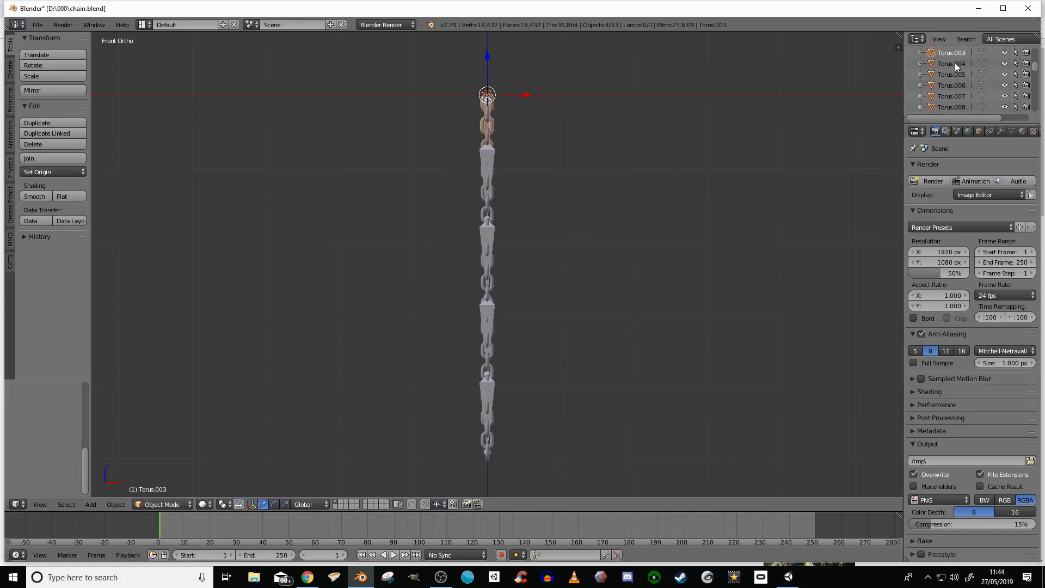
{"action": "left_click", "coordinate": [953, 65], "text": "shift"}
{"action": "left_click", "coordinate": [952, 107], "text": "shift"}
{"action": "scroll", "coordinate": [967, 94], "scroll_direction": "down", "scroll_amount": 2}
{"action": "left_click", "coordinate": [952, 81], "text": "shift"}
{"action": "left_click", "coordinate": [953, 92], "text": "shift"}
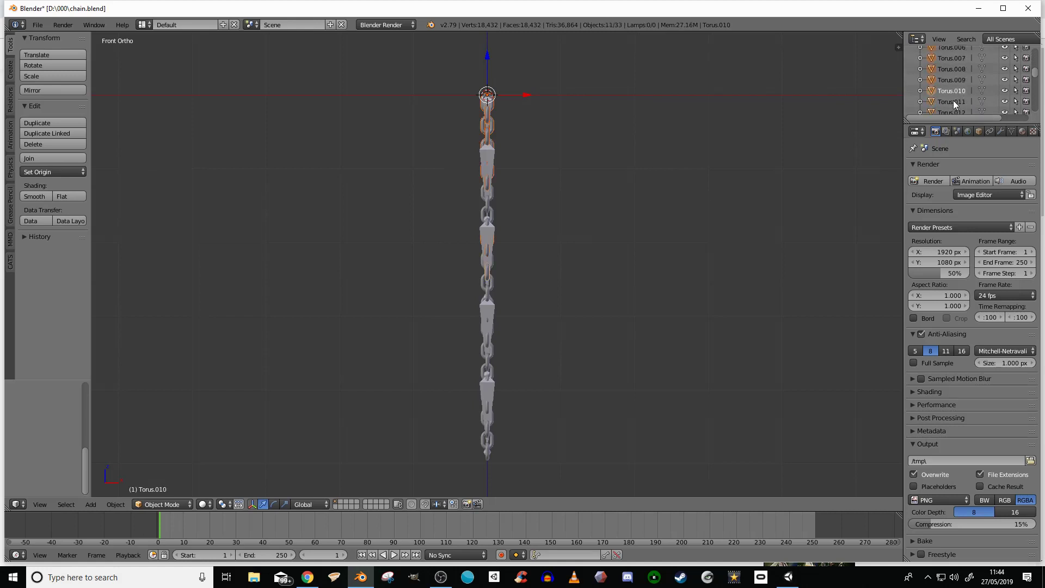
{"action": "left_click", "coordinate": [952, 102], "text": "shift"}
{"action": "scroll", "coordinate": [975, 87], "scroll_direction": "down", "scroll_amount": 3}
{"action": "left_click", "coordinate": [960, 55], "text": "shift"}
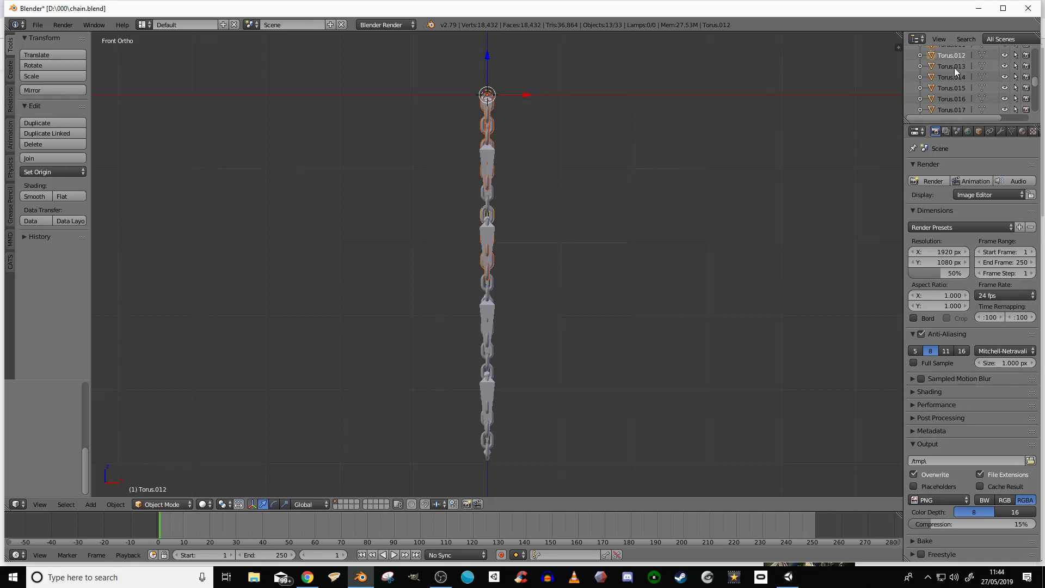
{"action": "left_click", "coordinate": [955, 78], "text": "shift"}
{"action": "left_click", "coordinate": [955, 88], "text": "shift"}
{"action": "left_click", "coordinate": [955, 99], "text": "shift"}
{"action": "left_click", "coordinate": [955, 109], "text": "shift"}
{"action": "scroll", "coordinate": [978, 95], "scroll_direction": "down", "scroll_amount": 3}
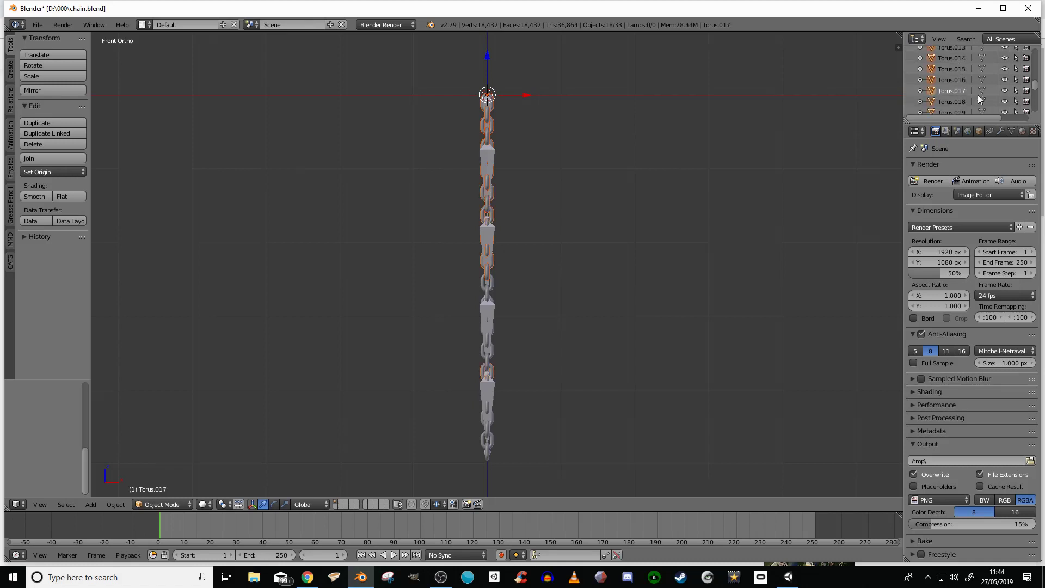
{"action": "left_click", "coordinate": [953, 86], "text": "shift"}
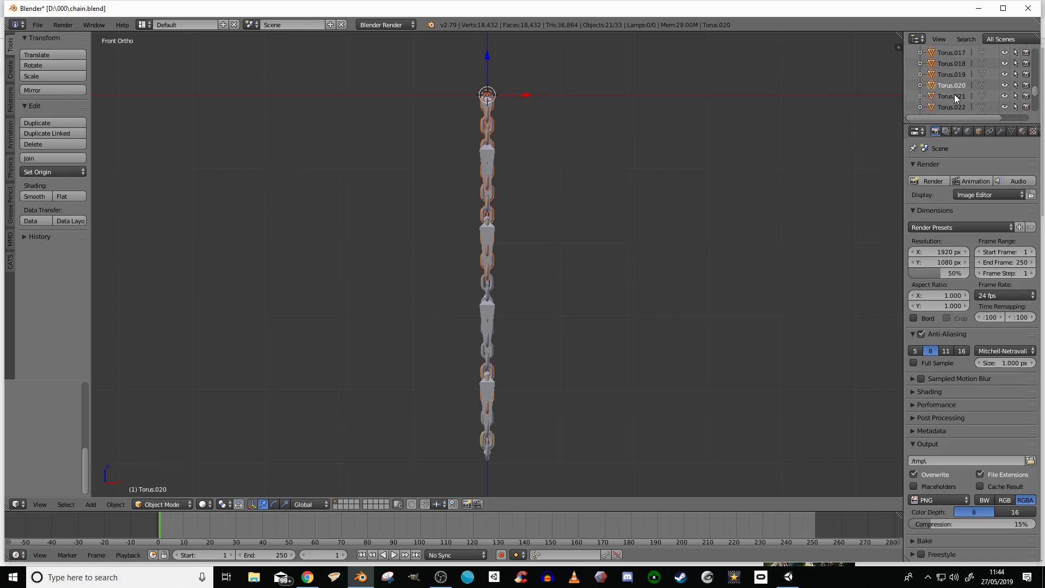
{"action": "left_click", "coordinate": [955, 96], "text": "shift"}
{"action": "left_click", "coordinate": [955, 107], "text": "shift"}
{"action": "scroll", "coordinate": [956, 105], "scroll_direction": "down", "scroll_amount": 3}
{"action": "left_click", "coordinate": [954, 61], "text": "shift"}
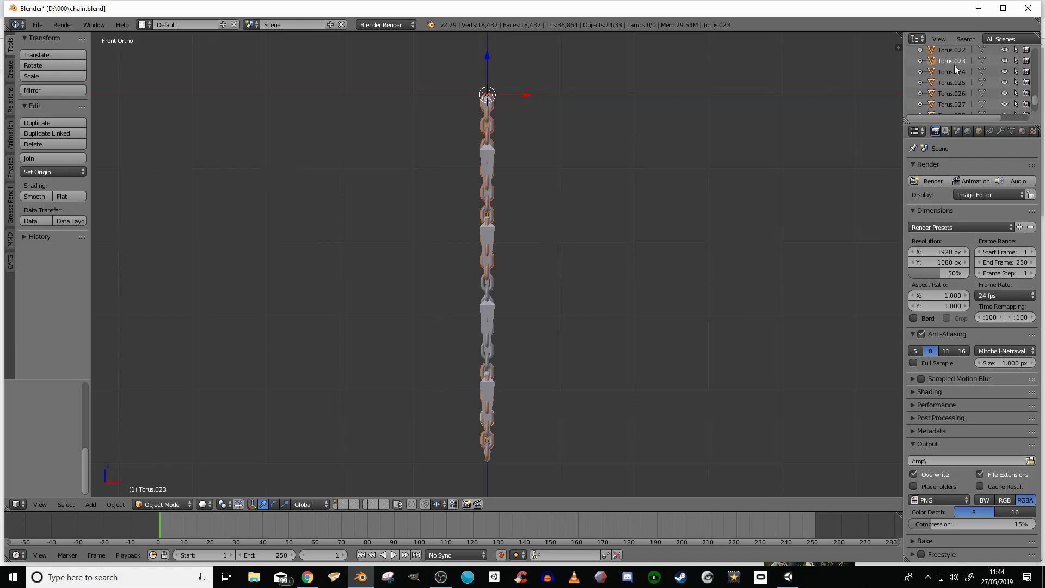
{"action": "left_click", "coordinate": [955, 93], "text": "shift"}
{"action": "left_click", "coordinate": [967, 103], "text": "shift"}
{"action": "scroll", "coordinate": [969, 98], "scroll_direction": "down", "scroll_amount": 2}
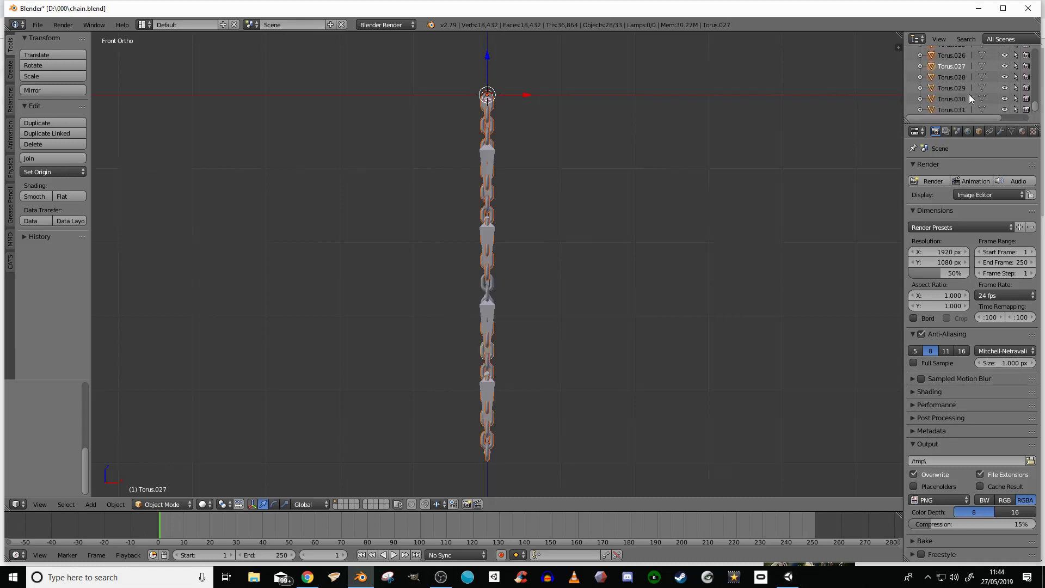
{"action": "left_click", "coordinate": [958, 99], "text": "shift"}
{"action": "left_click", "coordinate": [958, 109], "text": "shift"}
{"action": "scroll", "coordinate": [967, 103], "scroll_direction": "up", "scroll_amount": 10}
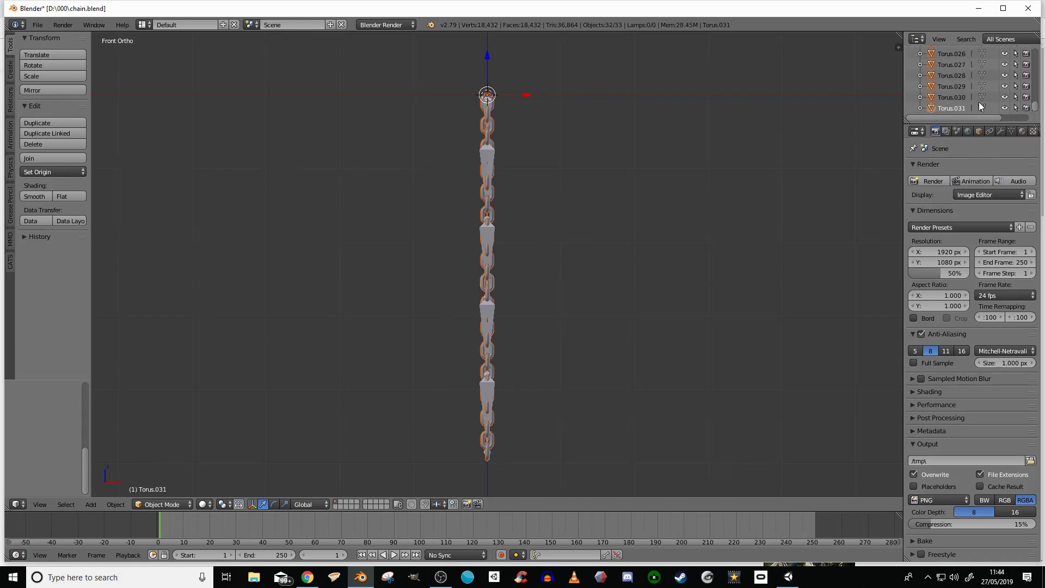
{"action": "scroll", "coordinate": [977, 97], "scroll_direction": "up", "scroll_amount": 5}
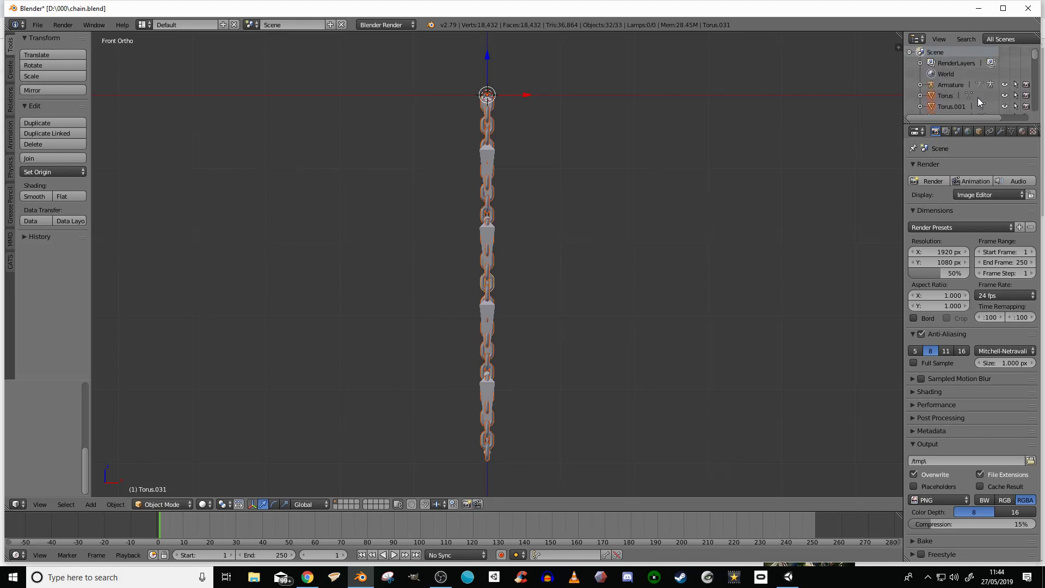
- Add the armature to the selection as the active object and parent all links to it with automatic weights
{"action": "left_click", "coordinate": [948, 84], "text": "shift"}
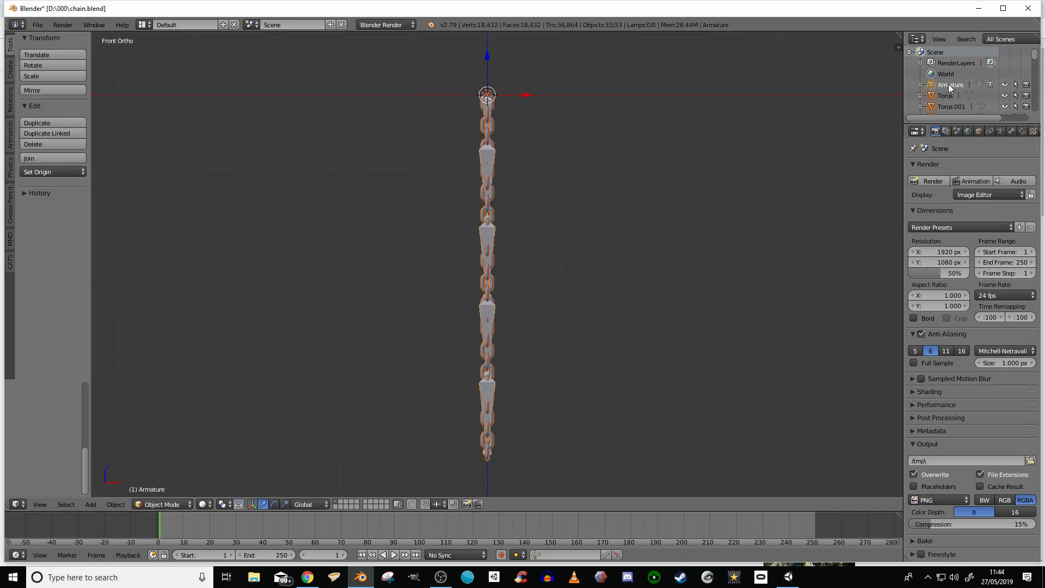
{"action": "scroll", "coordinate": [599, 162], "scroll_direction": "up", "scroll_amount": 5}
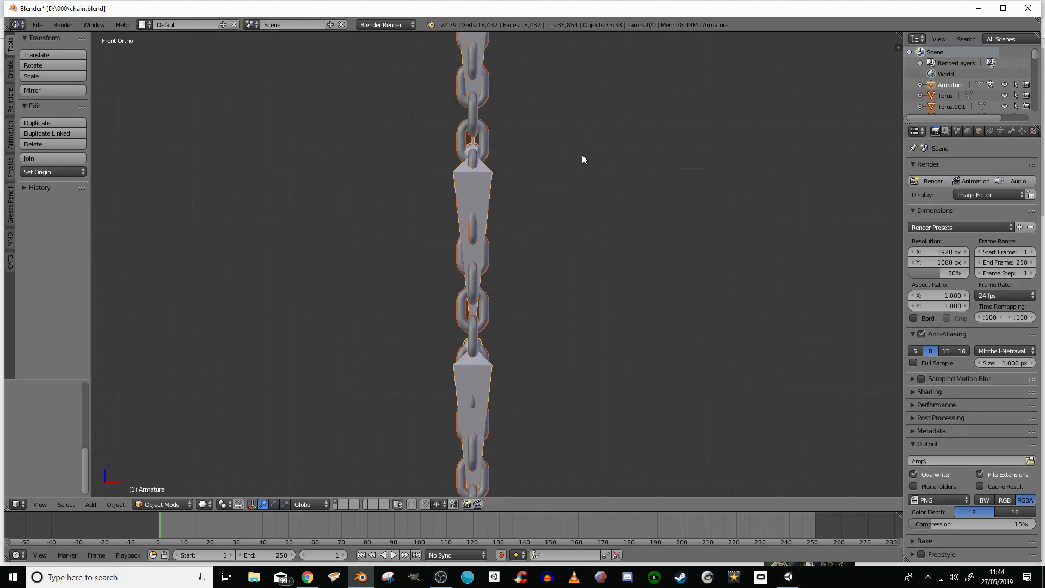
{"action": "scroll", "coordinate": [582, 156], "scroll_direction": "down", "scroll_amount": 4}
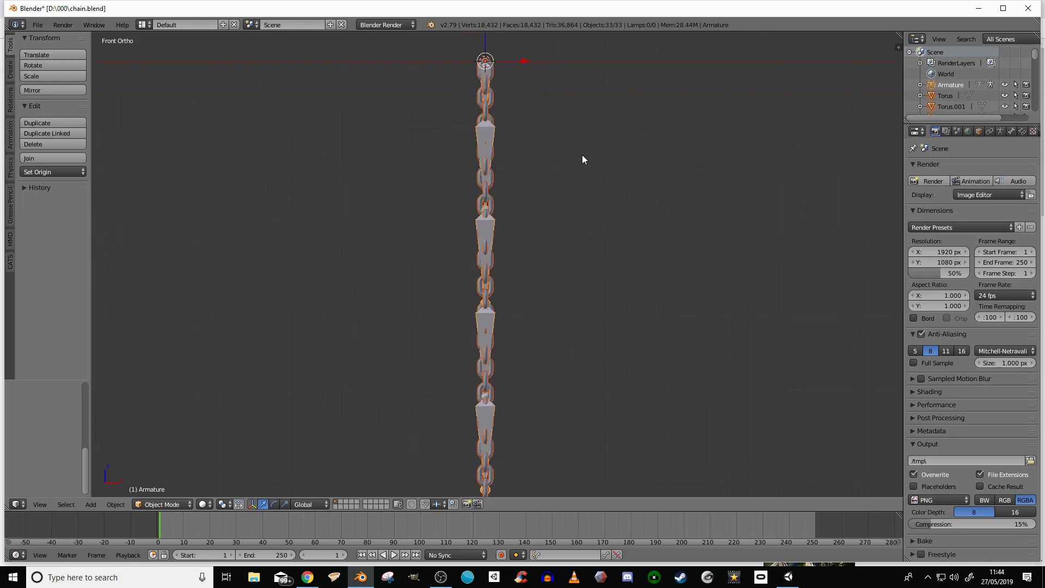
{"action": "scroll", "coordinate": [582, 158], "scroll_direction": "down", "scroll_amount": 4}
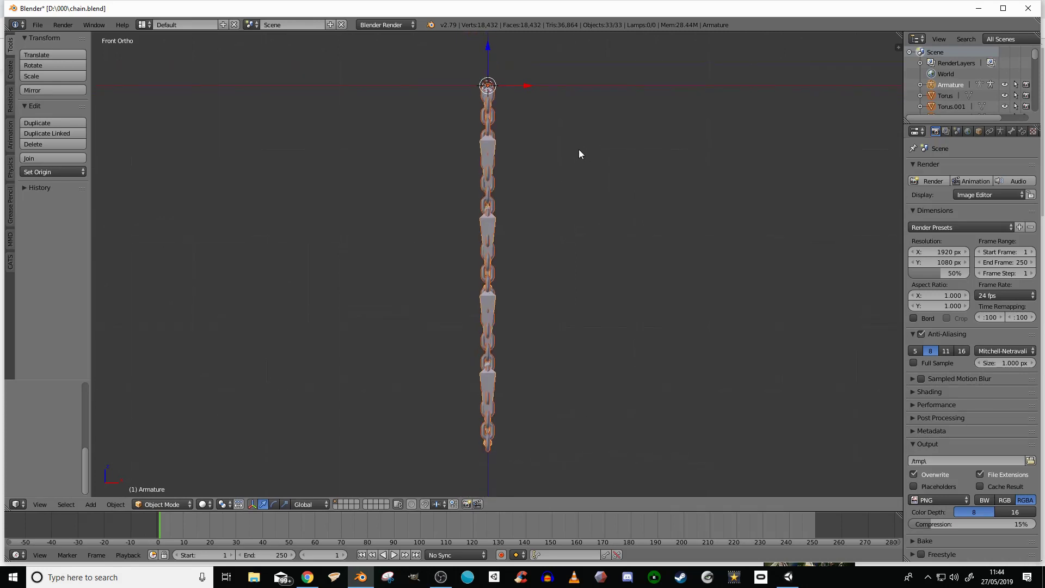
{"action": "middle_click_drag", "start_coordinate": [572, 156], "coordinate": [576, 157], "text": "shift"}
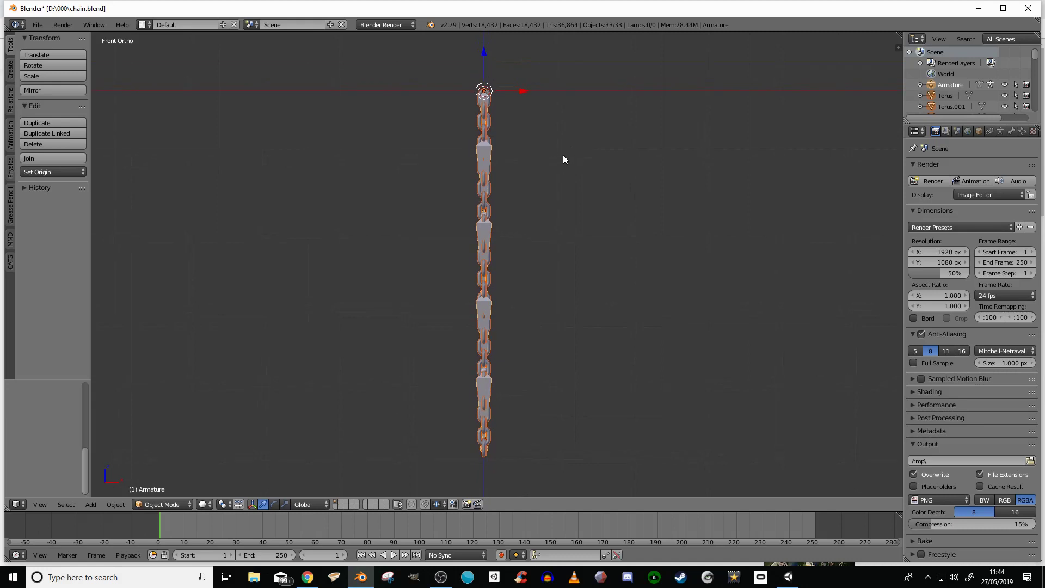
{"action": "key", "text": "ctrl+p"}
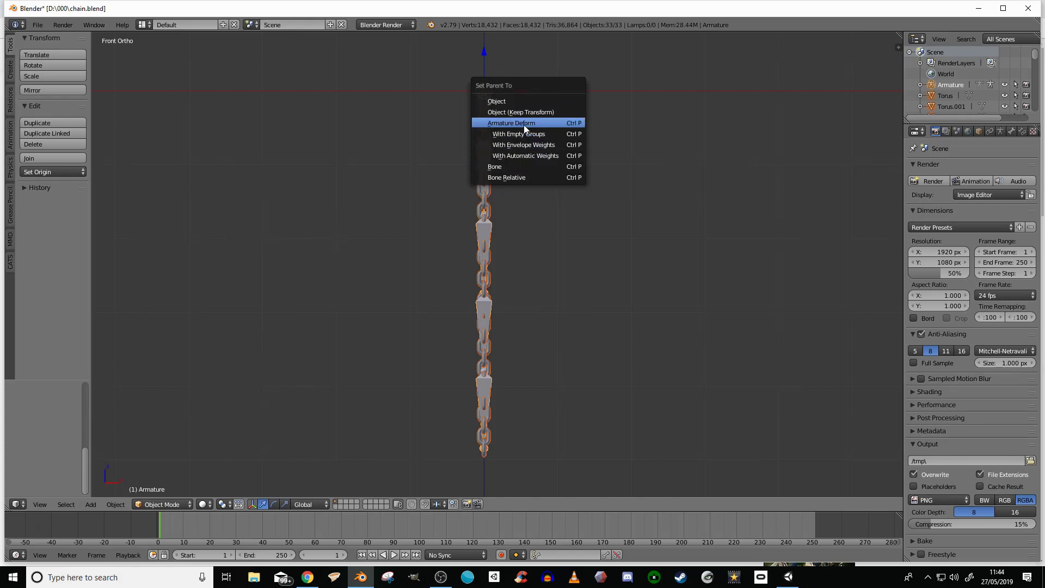
{"action": "left_click", "coordinate": [526, 156]}
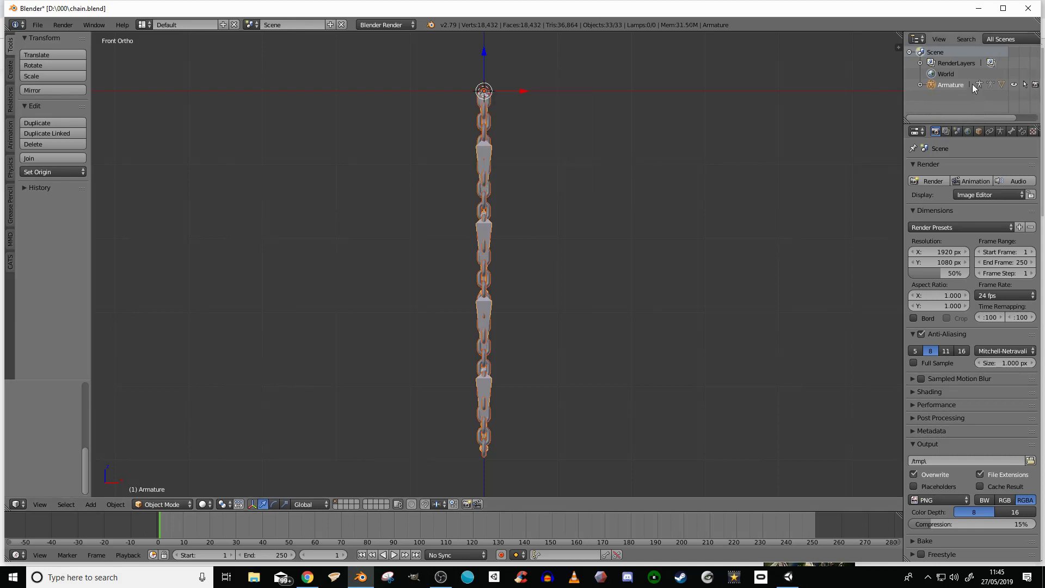
- Expand the armature's hierarchy to check the links parented under it, and collapse it again
{"action": "left_click", "coordinate": [921, 85]}
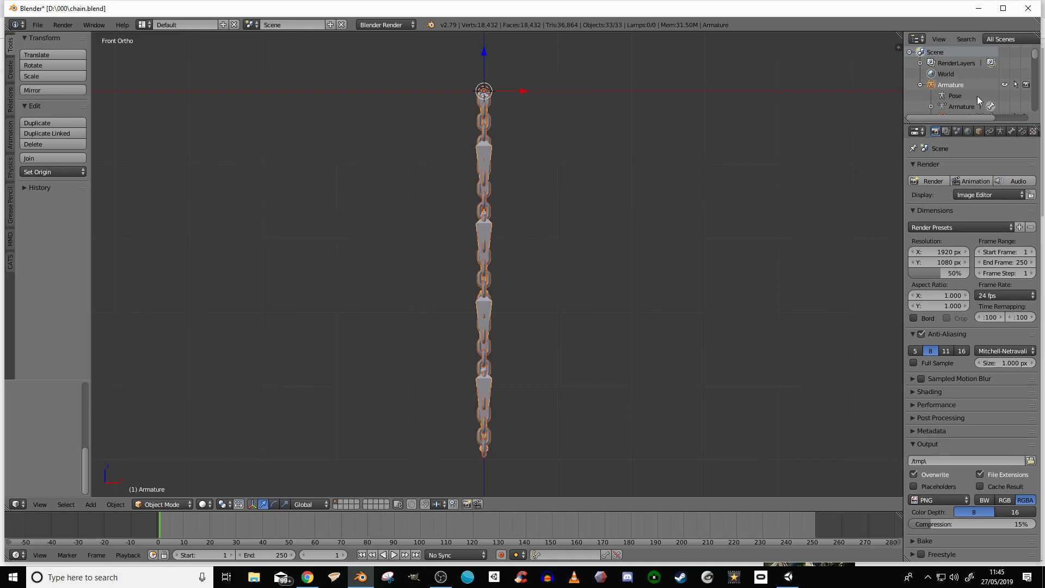
{"action": "scroll", "coordinate": [992, 97], "scroll_direction": "down", "scroll_amount": 5}
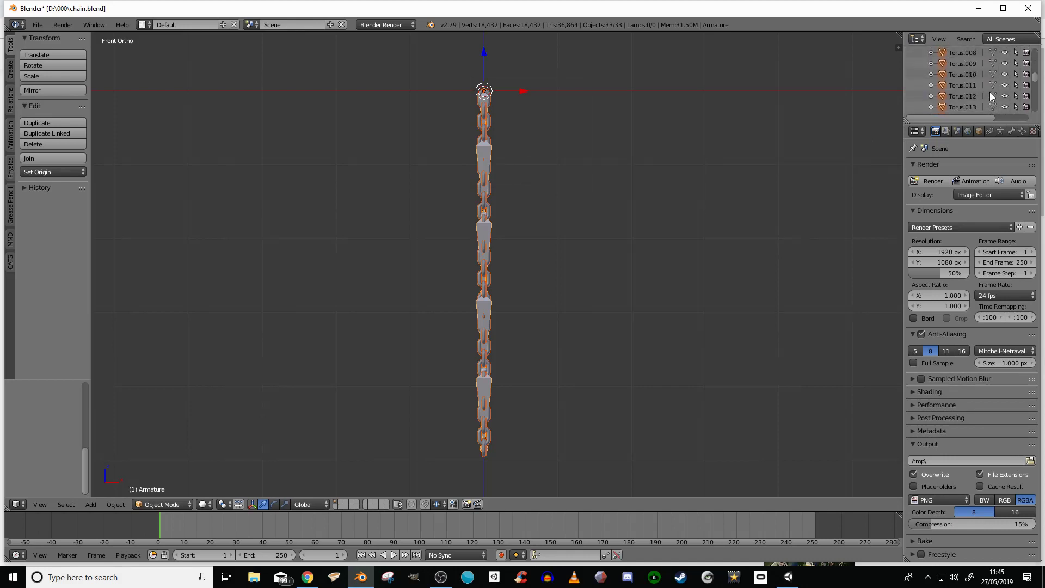
{"action": "scroll", "coordinate": [991, 97], "scroll_direction": "up", "scroll_amount": 5}
{"action": "left_click", "coordinate": [919, 86]}
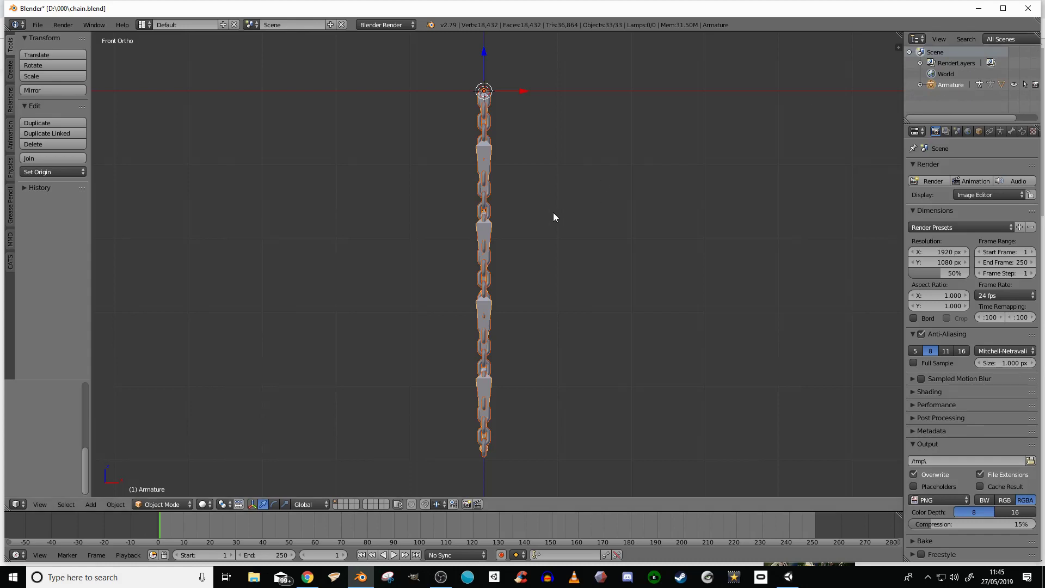
- Deselect everything and save the rigged chain as a new file named chain1.blend in D:\000
{"action": "key", "text": "a"}
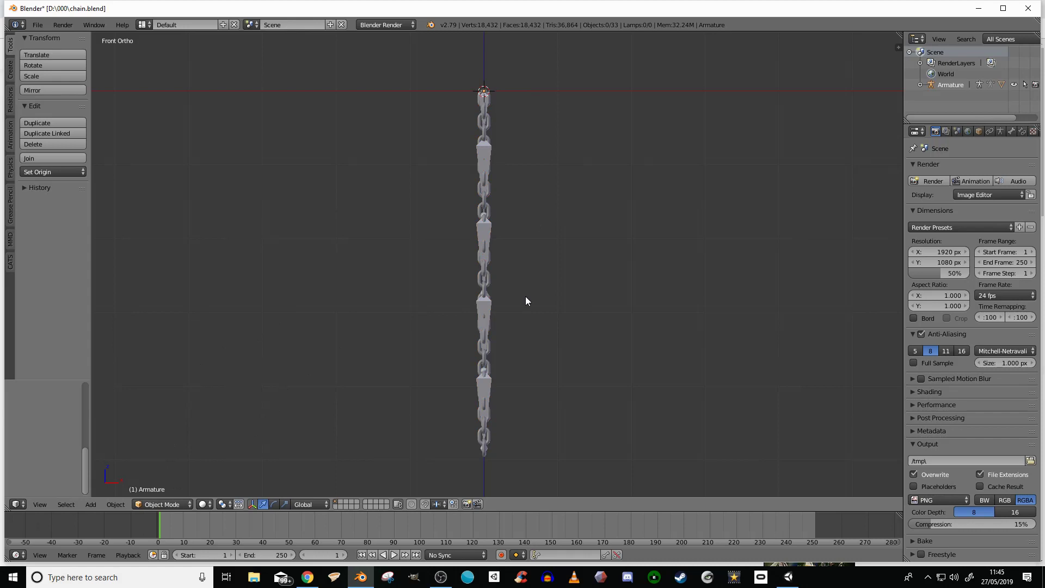
{"action": "left_click", "coordinate": [37, 25]}
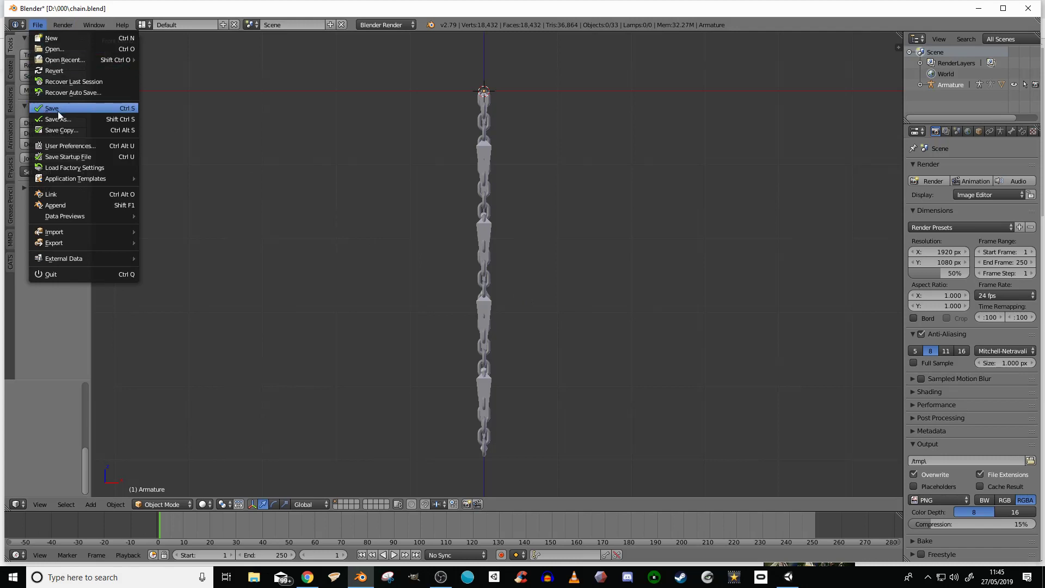
{"action": "left_click", "coordinate": [59, 121]}
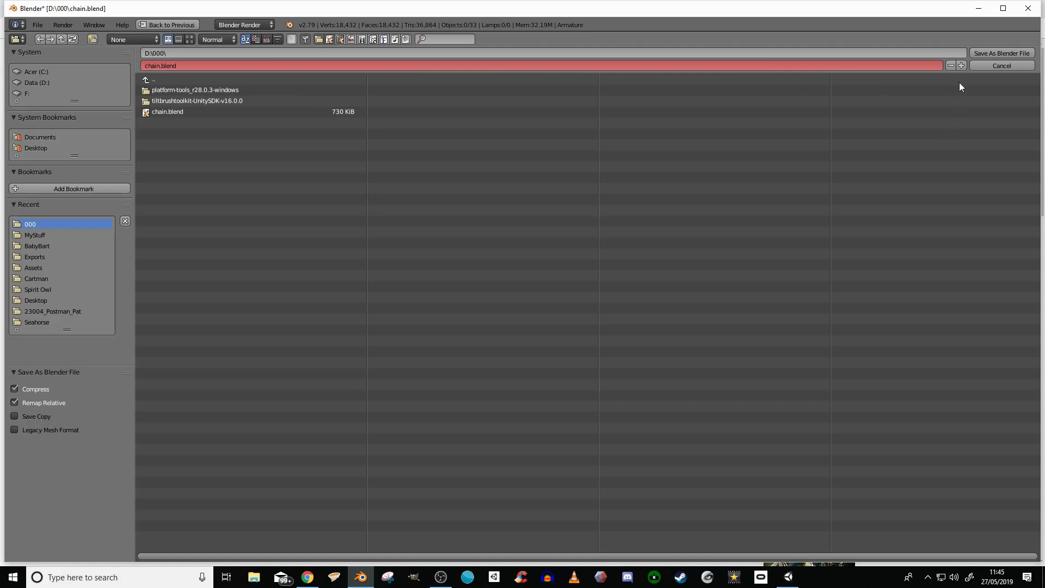
{"action": "left_click", "coordinate": [961, 66]}
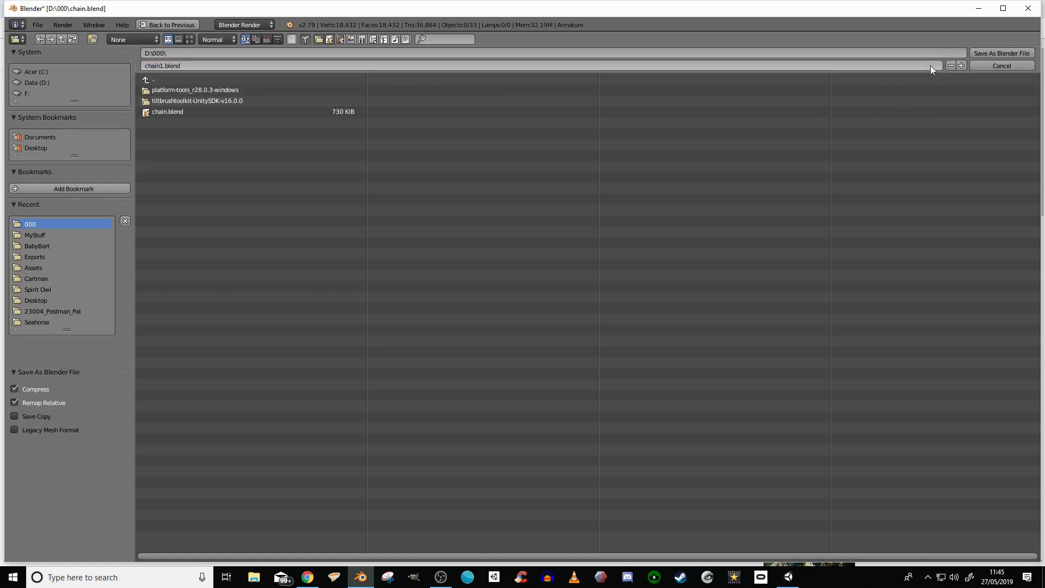
{"action": "left_click", "coordinate": [999, 53]}
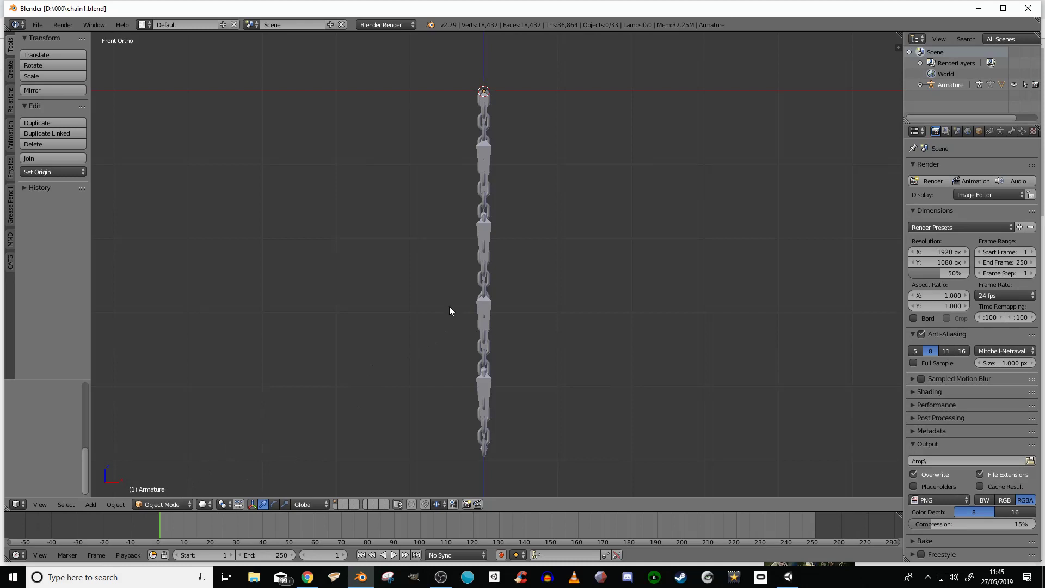
- Select all objects with the armature active and switch it to Pose Mode
{"action": "key", "text": "a"}
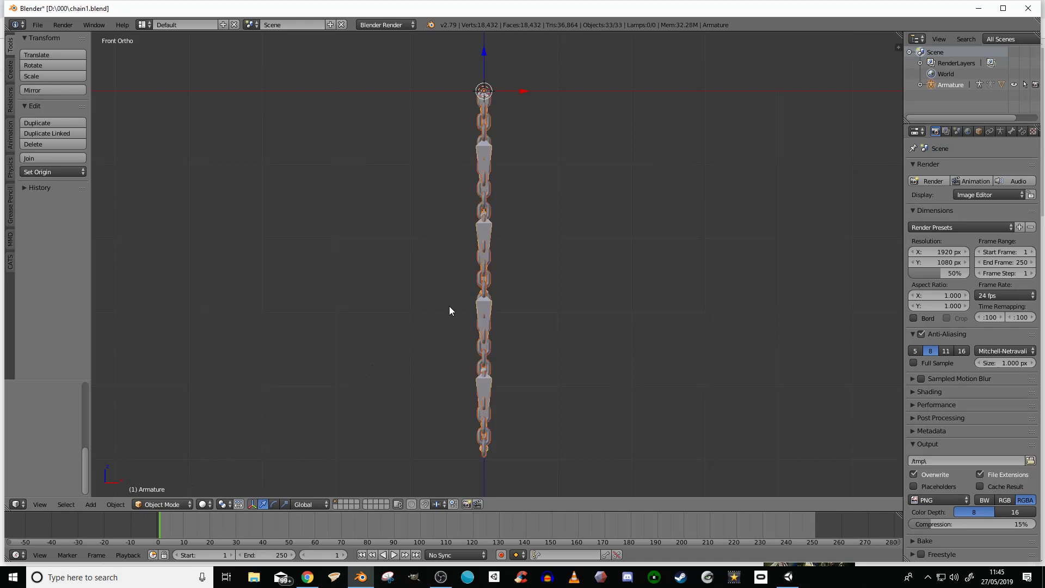
{"action": "left_click", "coordinate": [153, 504]}
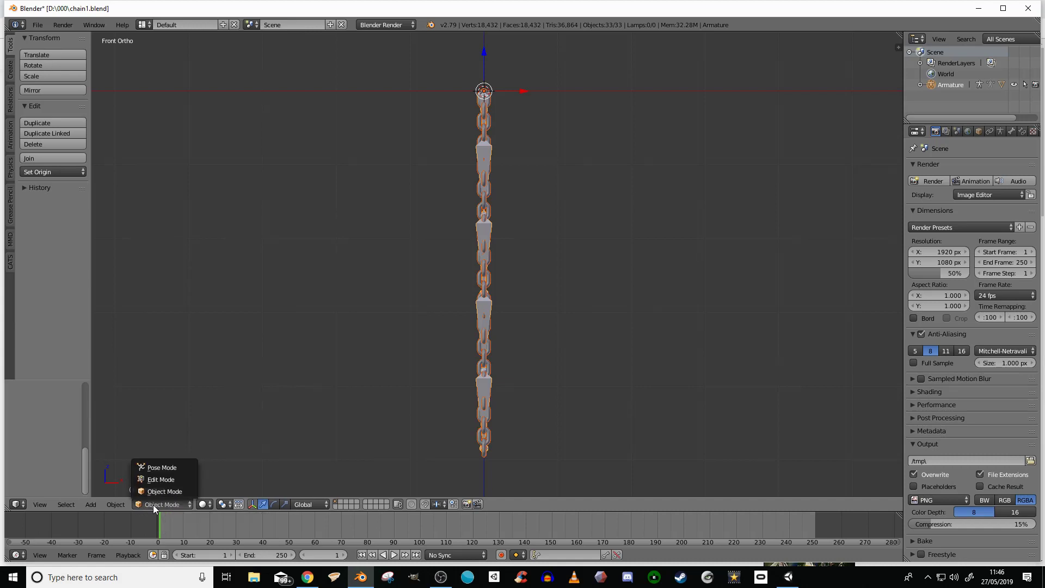
{"action": "left_click", "coordinate": [168, 469]}
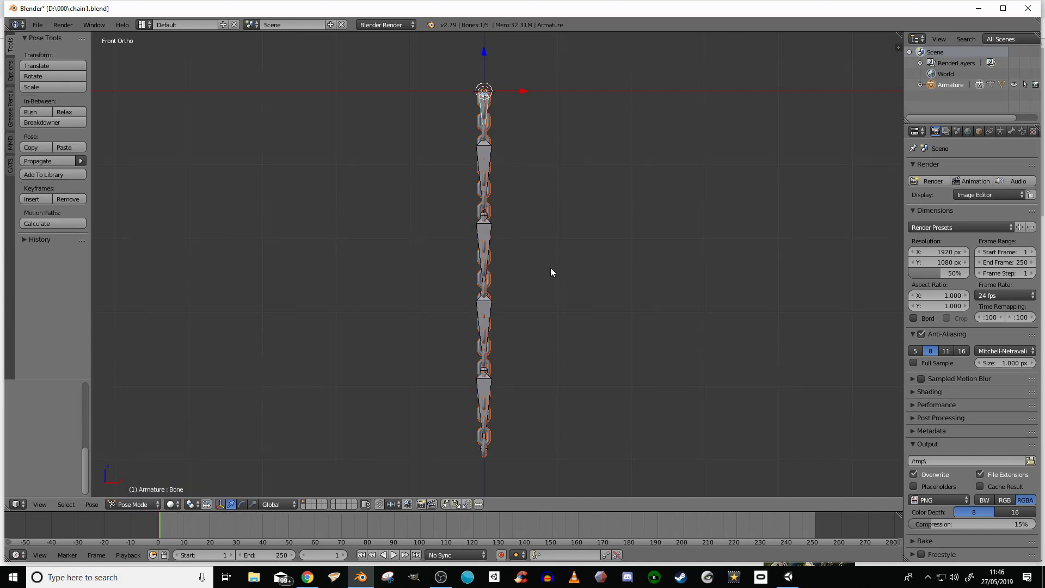
- Deselect all bones, switch to Object Mode to deselect all objects, and return the armature to Pose Mode
{"action": "middle_click_drag", "start_coordinate": [547, 250], "coordinate": [549, 269], "text": "shift"}
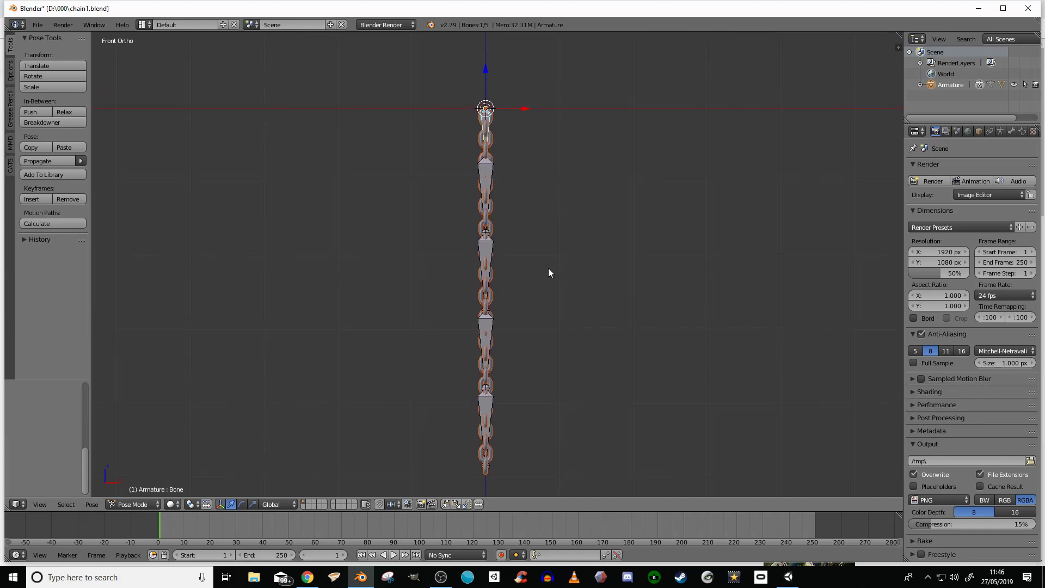
{"action": "scroll", "coordinate": [549, 272], "scroll_direction": "up", "scroll_amount": 3}
{"action": "middle_click_drag", "start_coordinate": [534, 187], "coordinate": [551, 335], "text": "shift"}
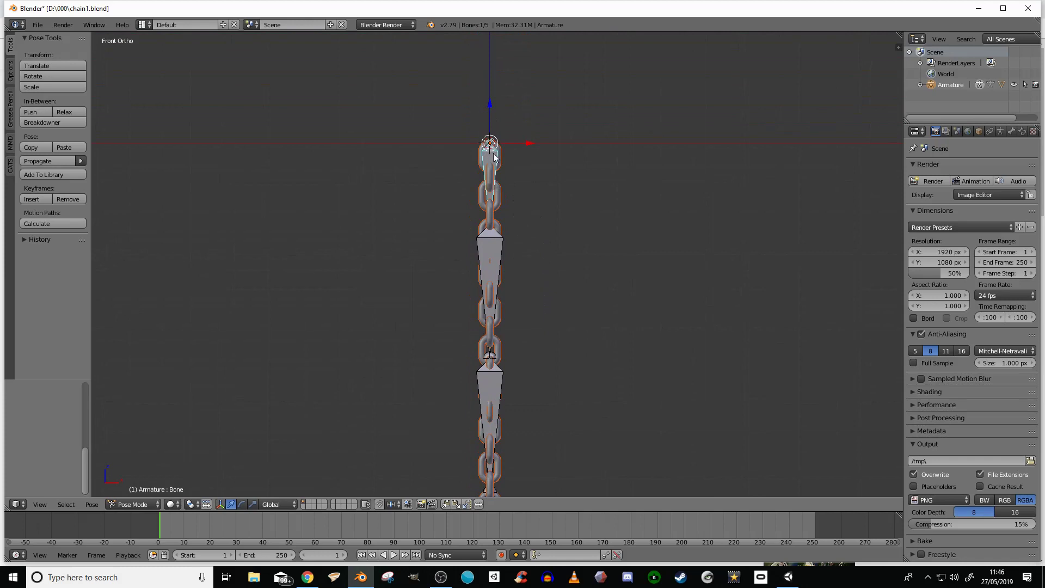
{"action": "middle_click_drag", "start_coordinate": [566, 329], "coordinate": [560, 255], "text": "shift"}
{"action": "scroll", "coordinate": [562, 258], "scroll_direction": "down", "scroll_amount": 1}
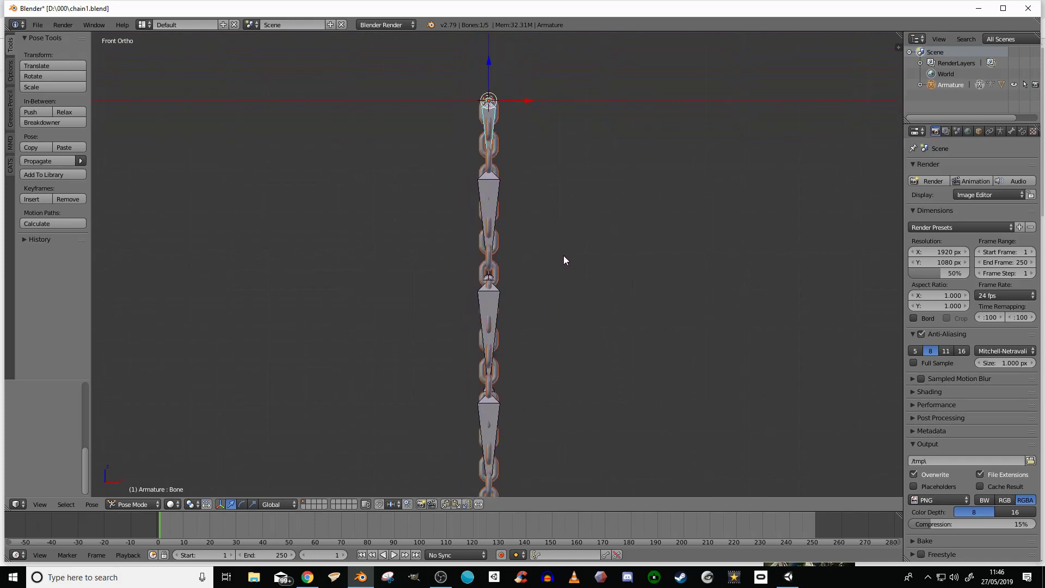
{"action": "key", "text": "a"}
{"action": "key", "text": "a"}
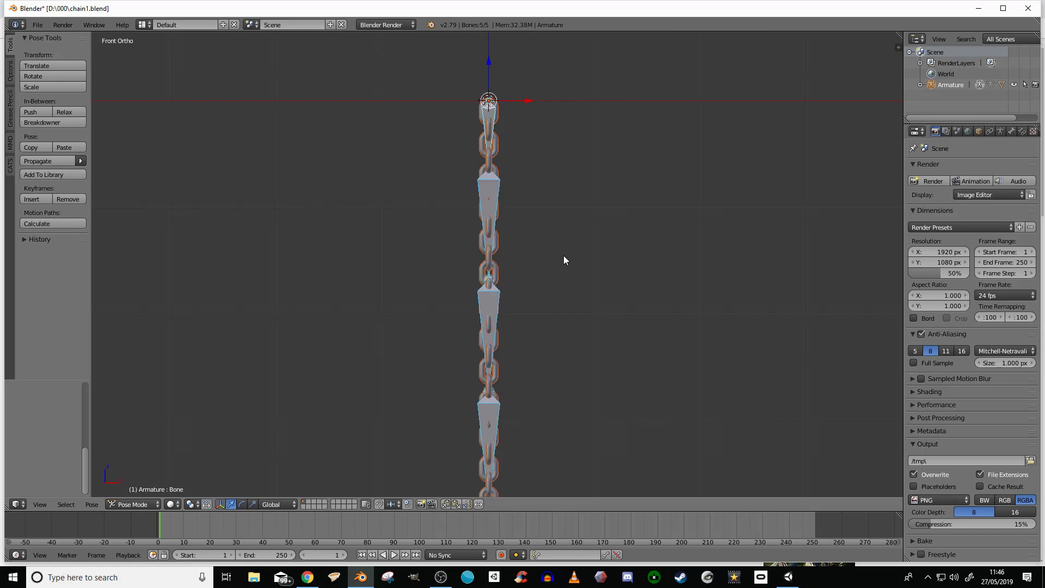
{"action": "key", "text": "a"}
{"action": "left_click", "coordinate": [138, 504]}
{"action": "left_click", "coordinate": [139, 494]}
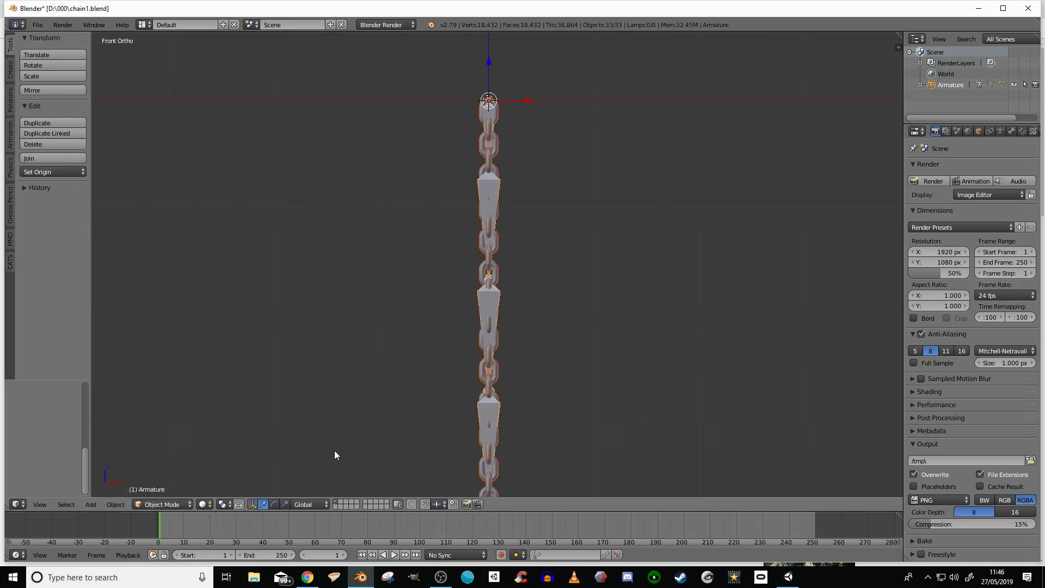
{"action": "key", "text": "a"}
{"action": "left_click", "coordinate": [143, 504]}
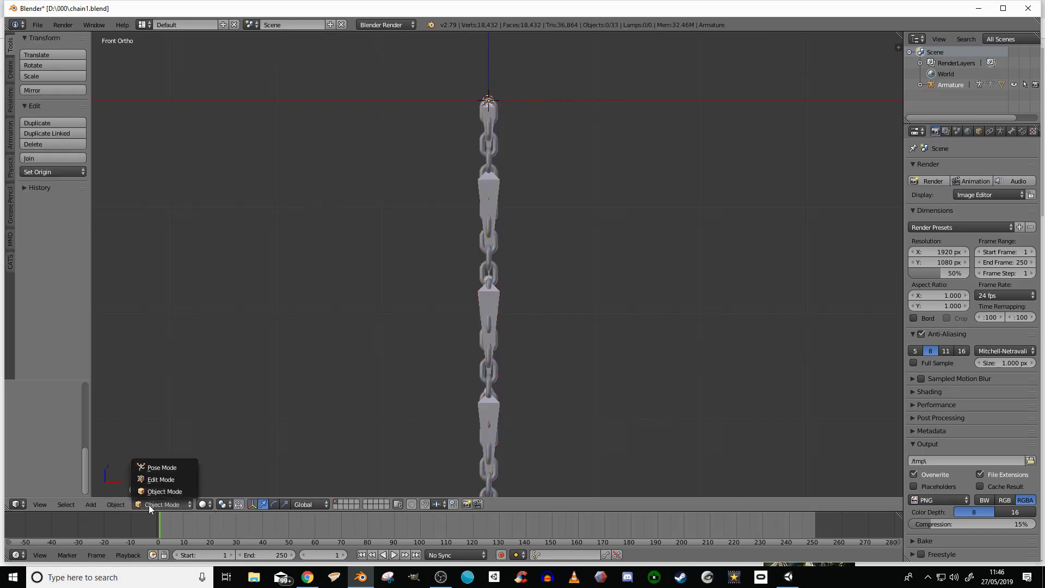
{"action": "left_click", "coordinate": [165, 467]}
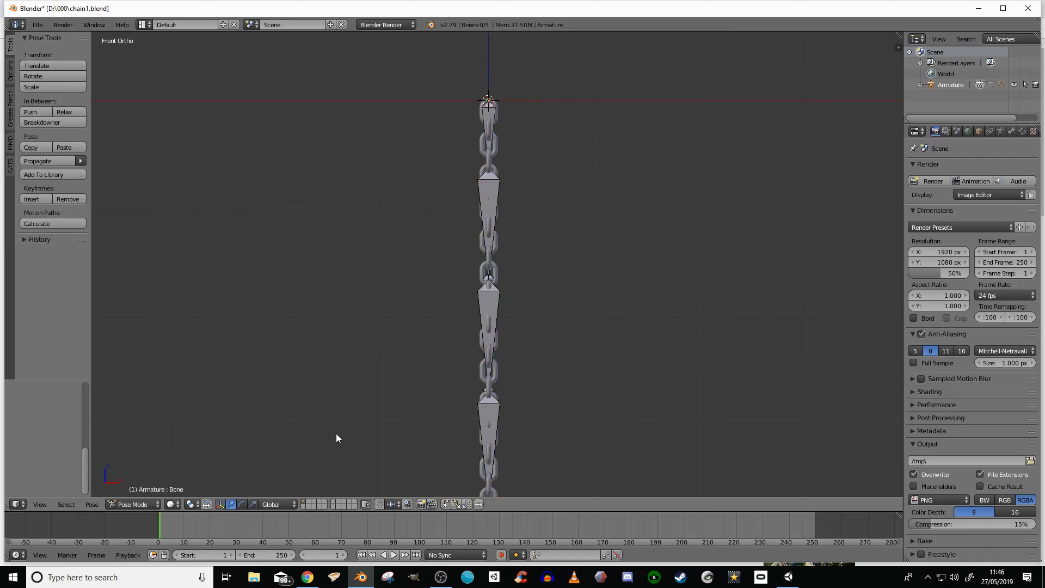
- Select the topmost bone of the chain and enable automatic keyframe insertion
{"action": "right_click", "coordinate": [491, 116]}
{"action": "scroll", "coordinate": [560, 288], "scroll_direction": "down", "scroll_amount": 2}
{"action": "scroll", "coordinate": [563, 302], "scroll_direction": "up", "scroll_amount": 1}
{"action": "middle_click_drag", "start_coordinate": [565, 294], "coordinate": [559, 246], "text": "shift"}
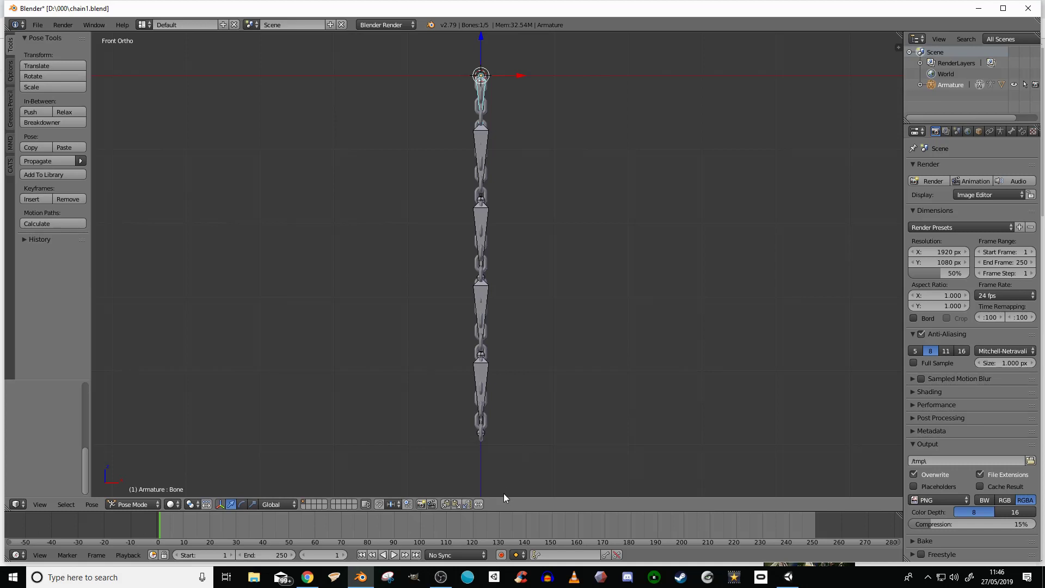
{"action": "left_click", "coordinate": [501, 555]}
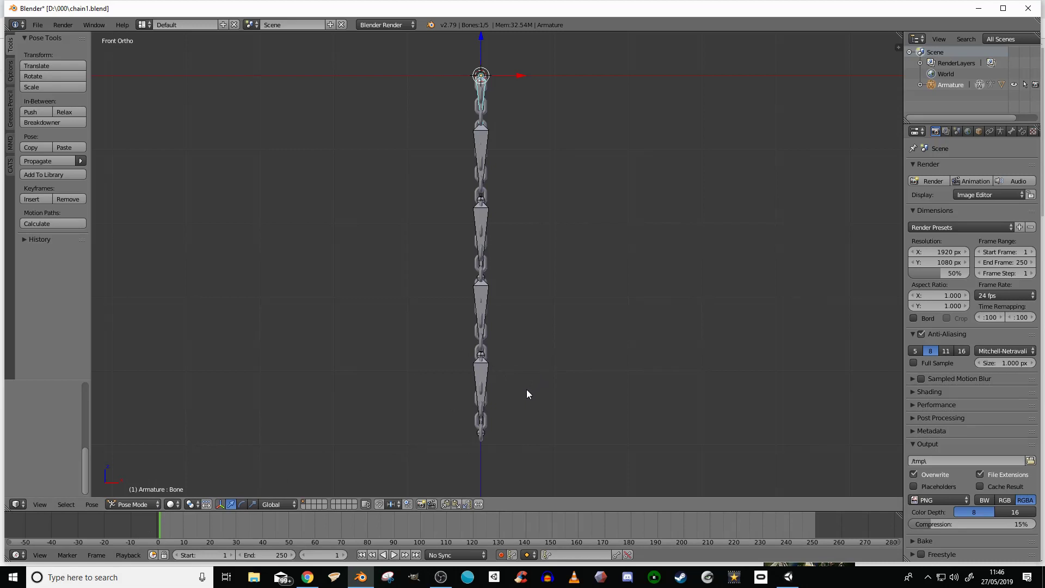
- Rotate the top bone toward positive X at frame 1, and at frame 20 rotate it about 28° toward negative X
{"action": "key", "text": "r"}
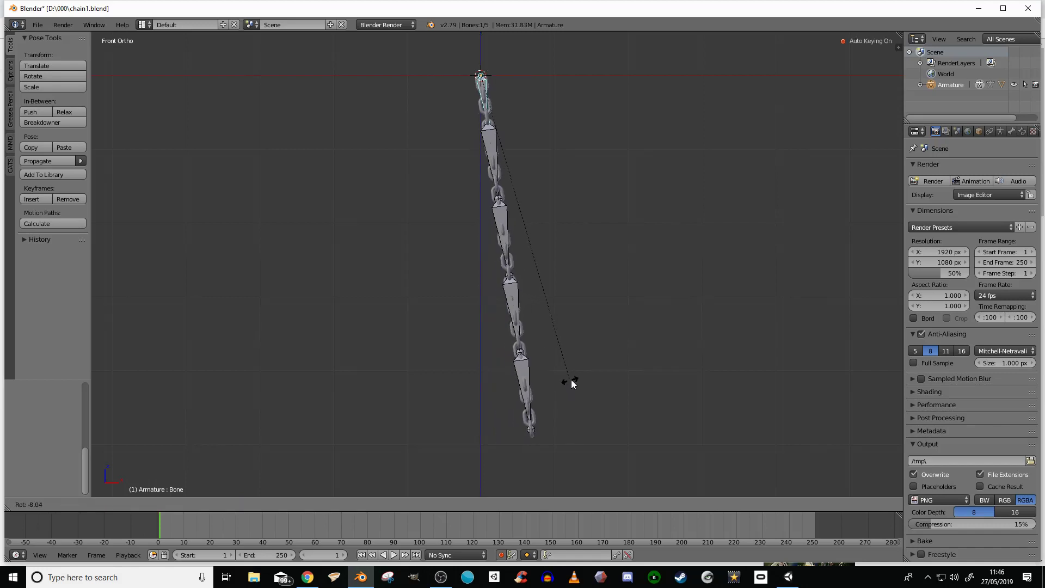
{"action": "left_click", "coordinate": [599, 367]}
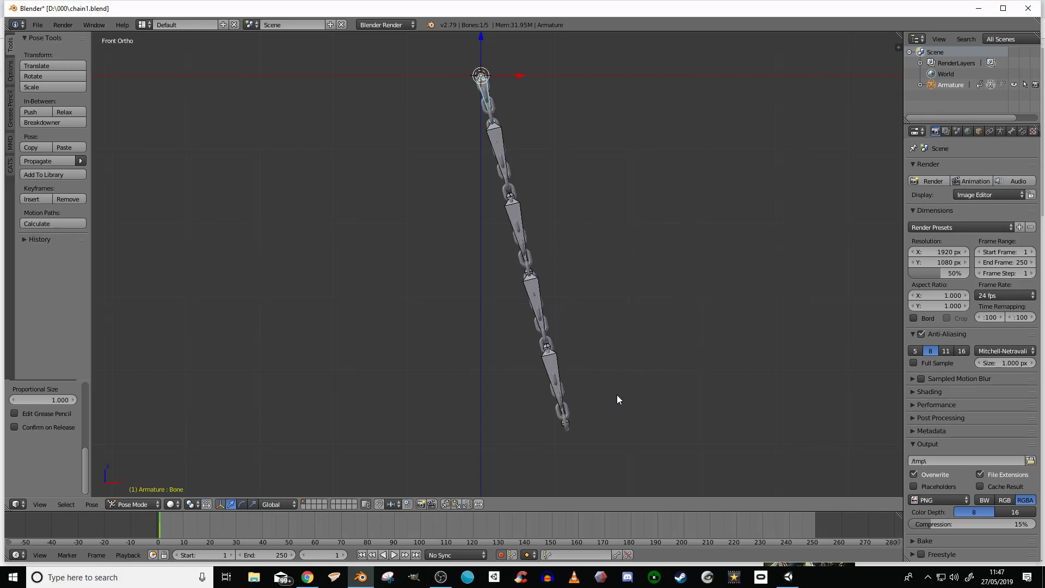
{"action": "left_click", "coordinate": [210, 528]}
{"action": "key", "text": "r"}
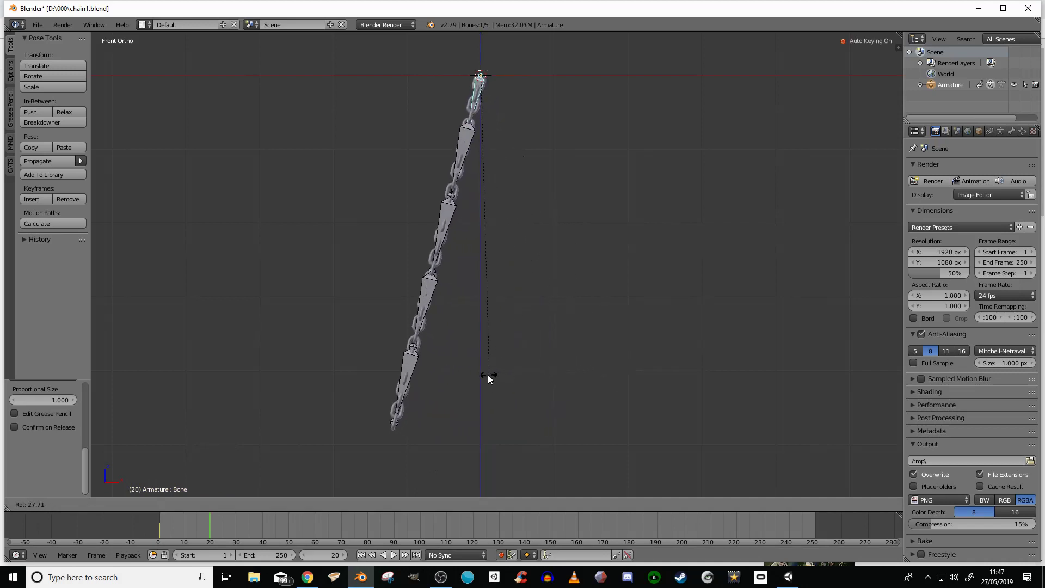
{"action": "left_click", "coordinate": [489, 375]}
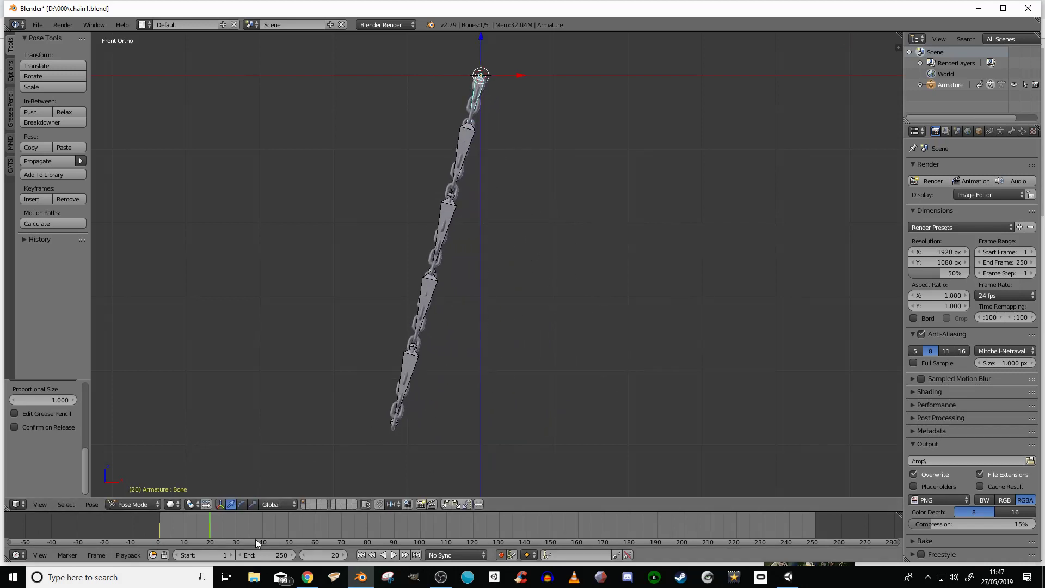
- At frame 40, rotate the top bone back by about 27° toward positive X
{"action": "left_click", "coordinate": [263, 526]}
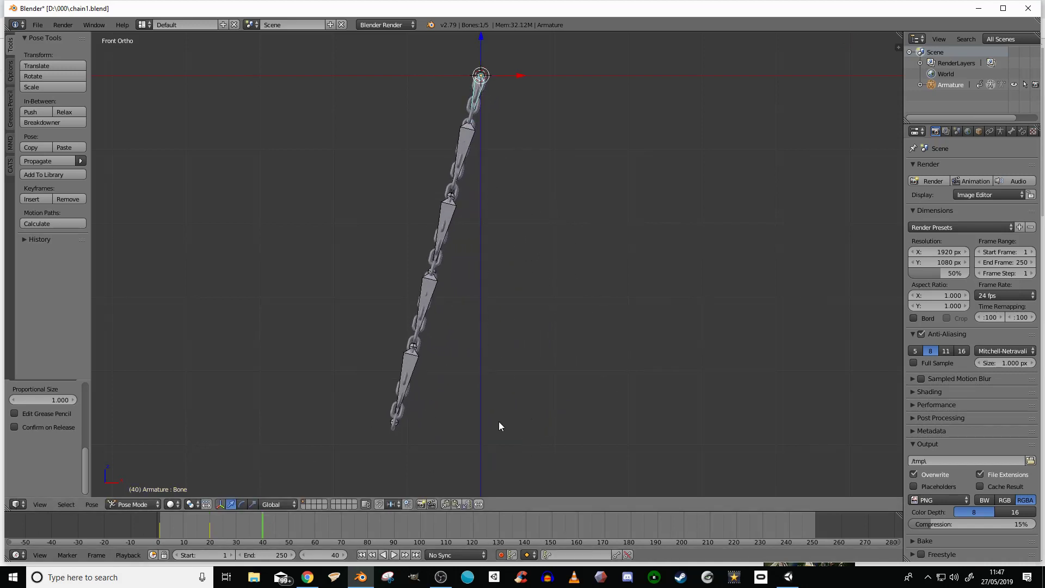
{"action": "key", "text": "r"}
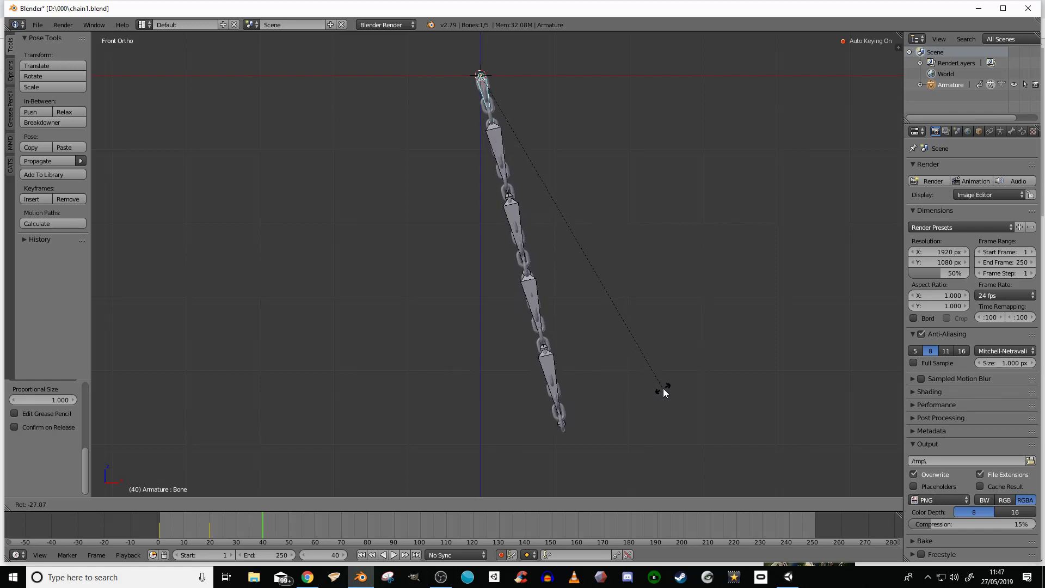
{"action": "left_click", "coordinate": [663, 390]}
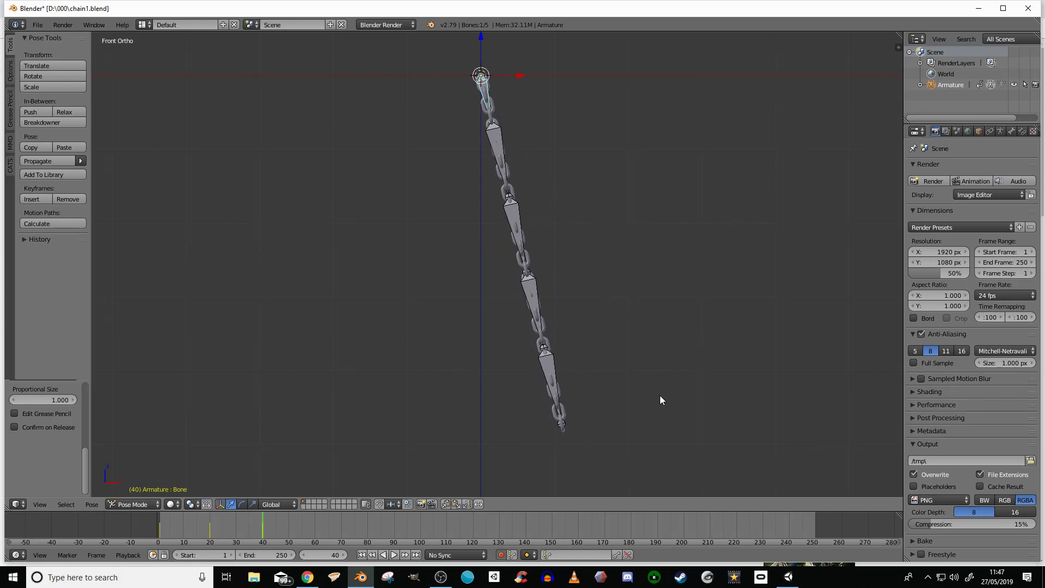
- Set the animation's end frame to 40, play the swing to preview it, and go back to frame 1
{"action": "left_click", "coordinate": [280, 556]}
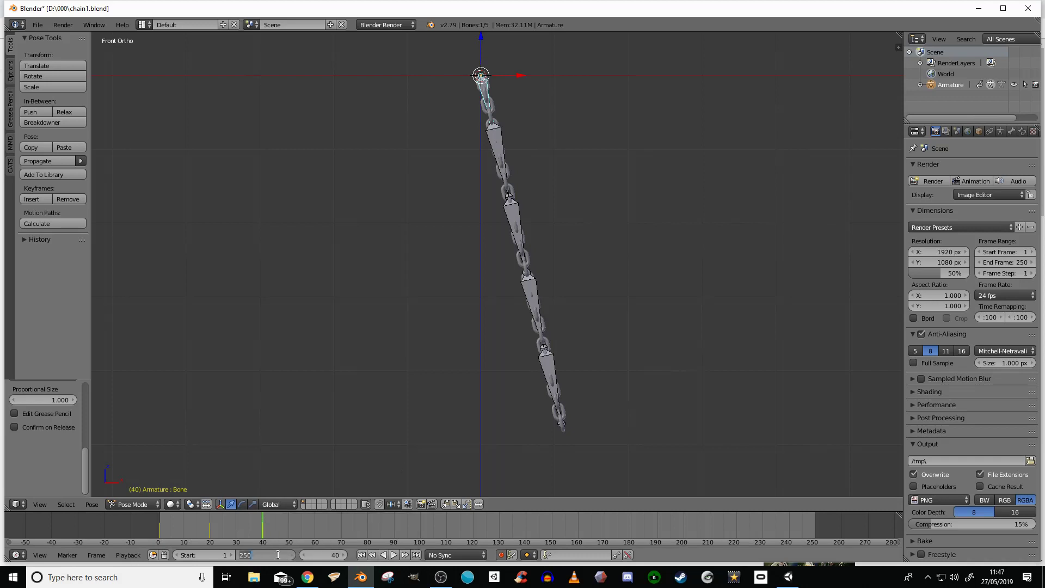
{"action": "type", "text": "40"}
{"action": "key", "text": "Return"}
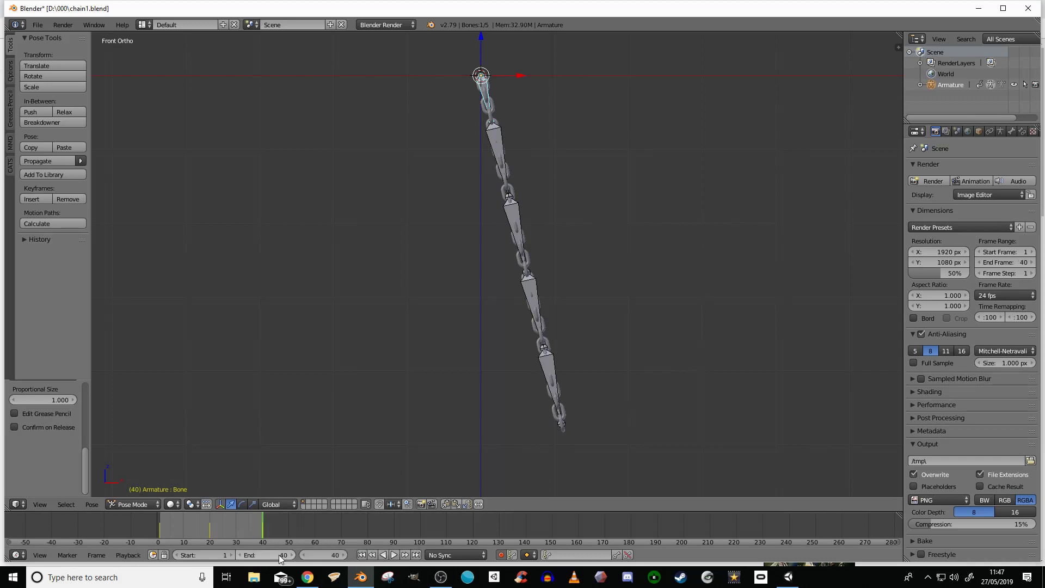
{"action": "left_click", "coordinate": [393, 555]}
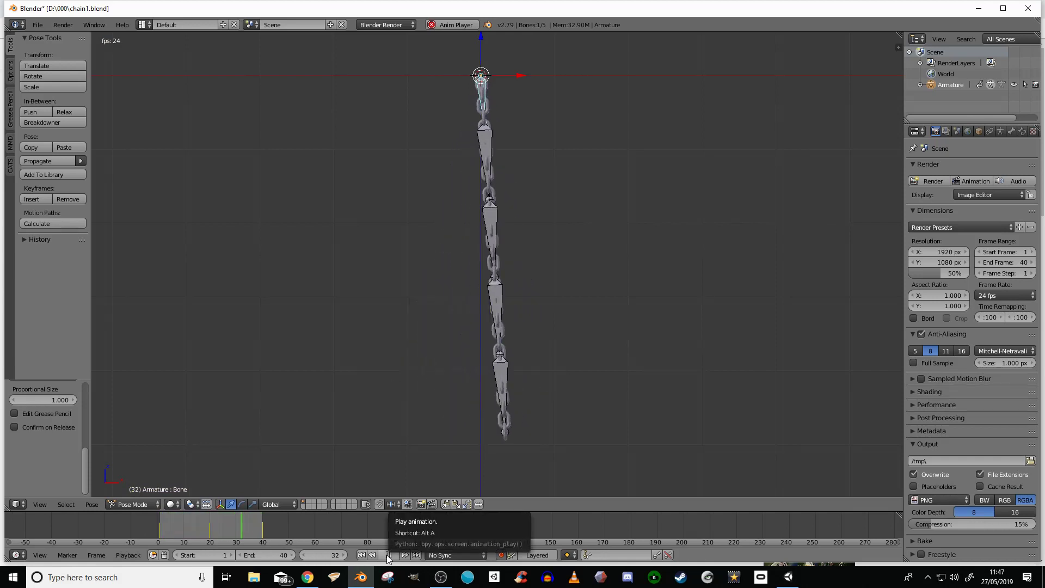
{"action": "left_click", "coordinate": [388, 555]}
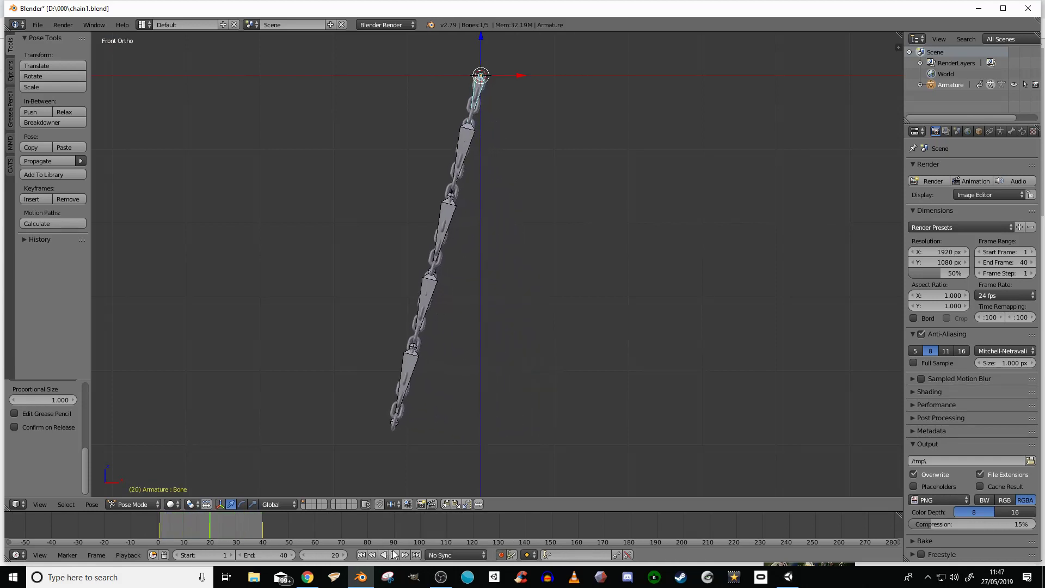
{"action": "left_click", "coordinate": [361, 554]}
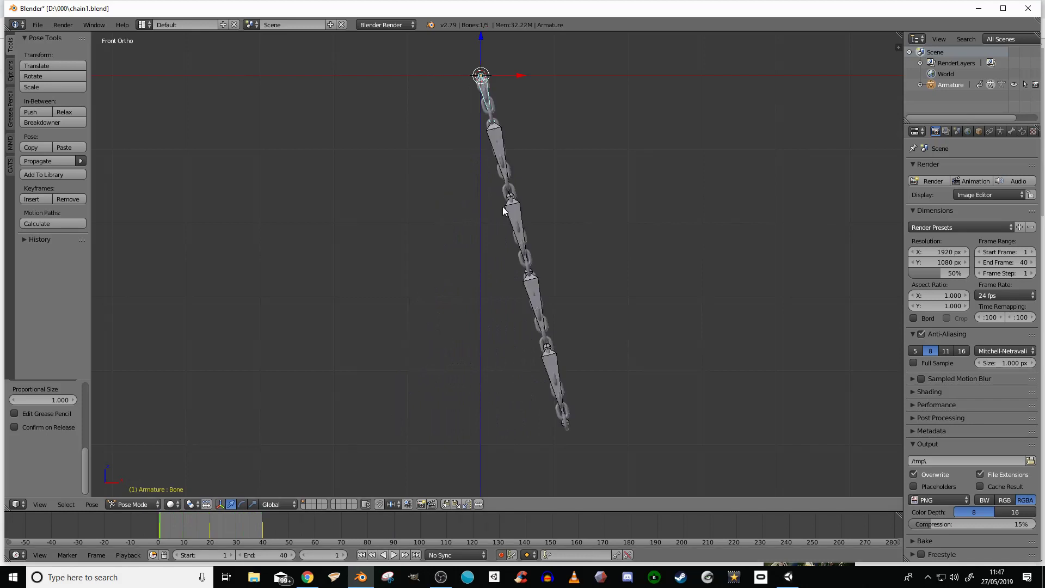
- Insert a LocRotScale keyframe at frame 1 for the second bone from the top
{"action": "right_click", "coordinate": [498, 142]}
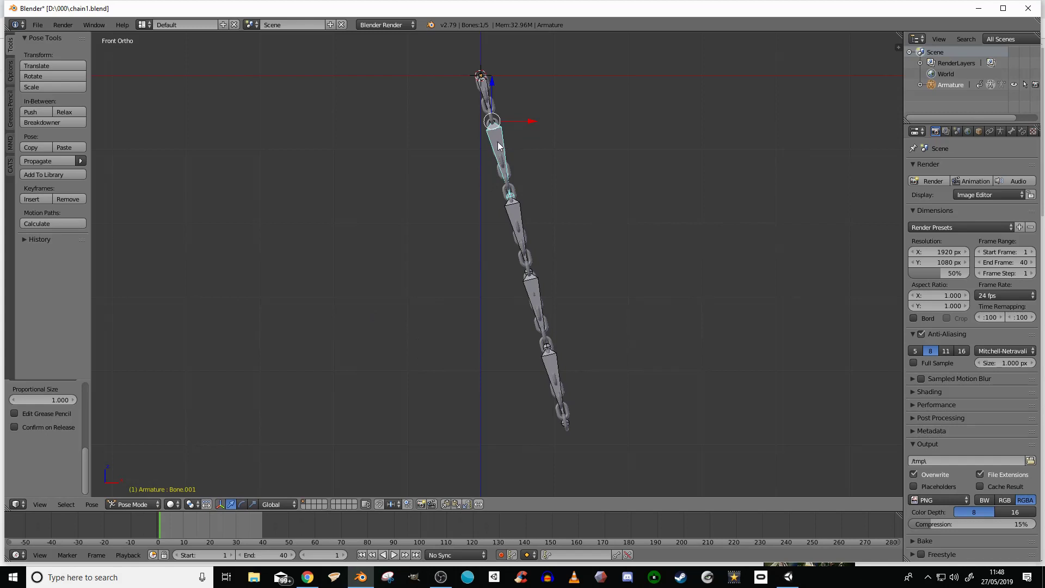
{"action": "key", "text": "space"}
{"action": "type", "text": "i"}
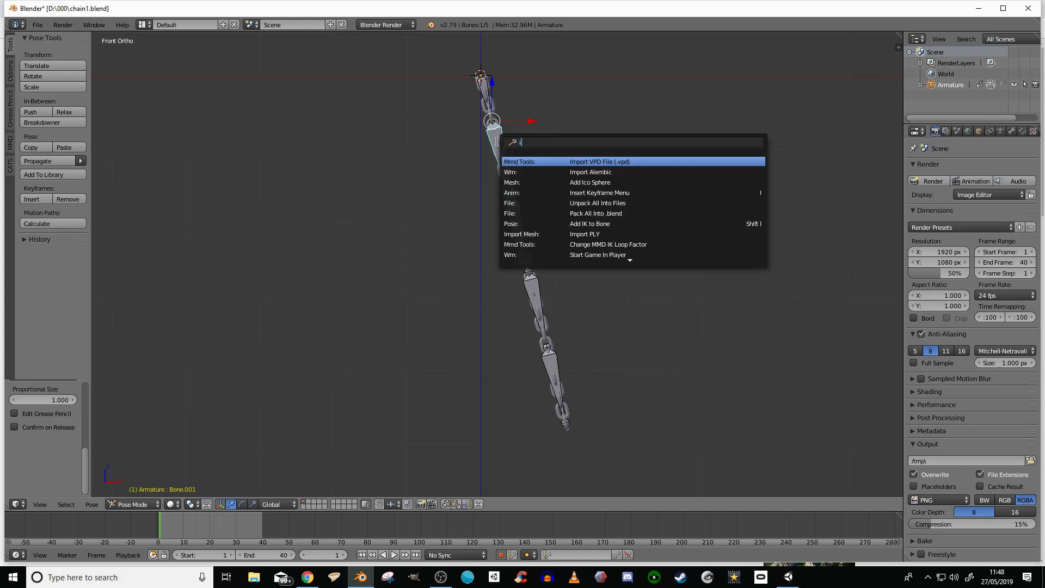
{"action": "type", "text": "nse"}
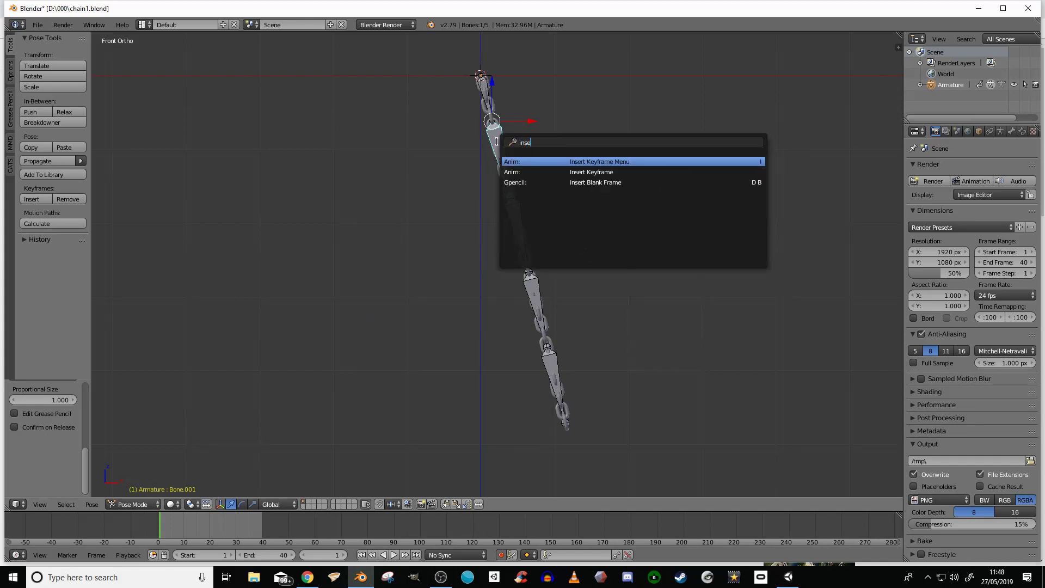
{"action": "key", "text": "Return"}
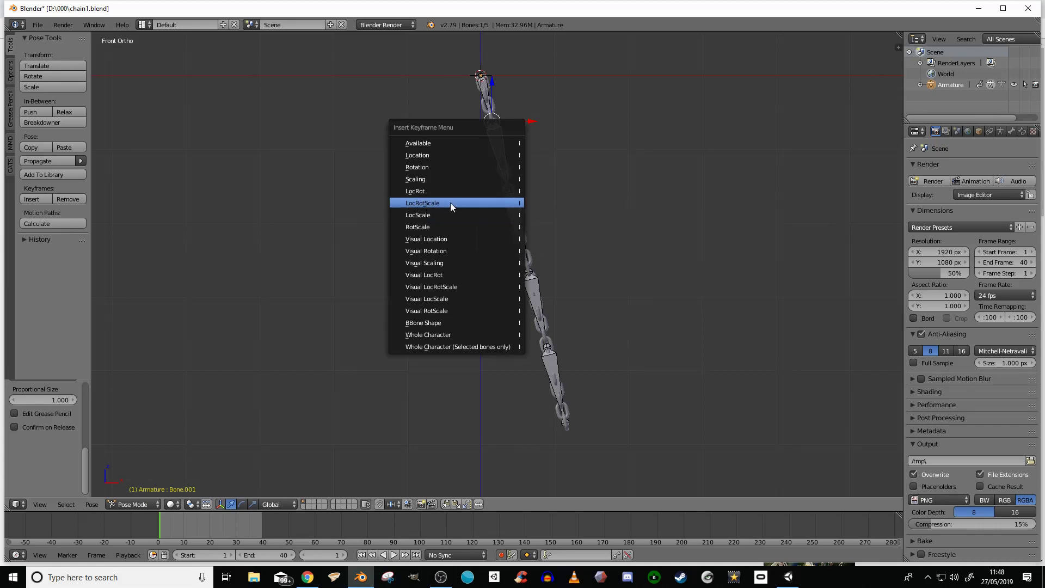
{"action": "left_click", "coordinate": [467, 203]}
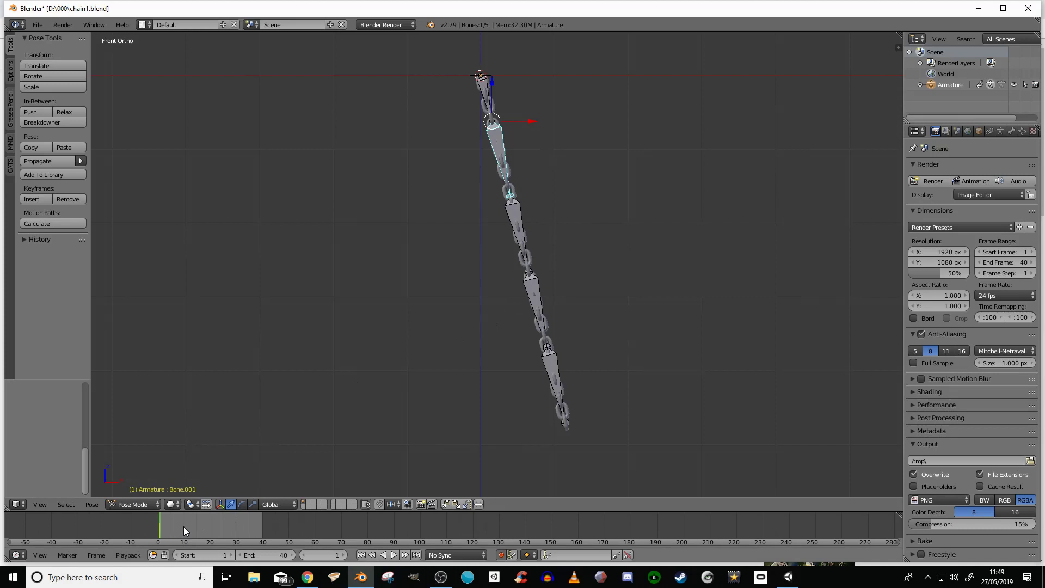
- Rotate the second bone about -9° at frame 10 and about 11° at frame 20 to key its lag
{"action": "left_click", "coordinate": [184, 527]}
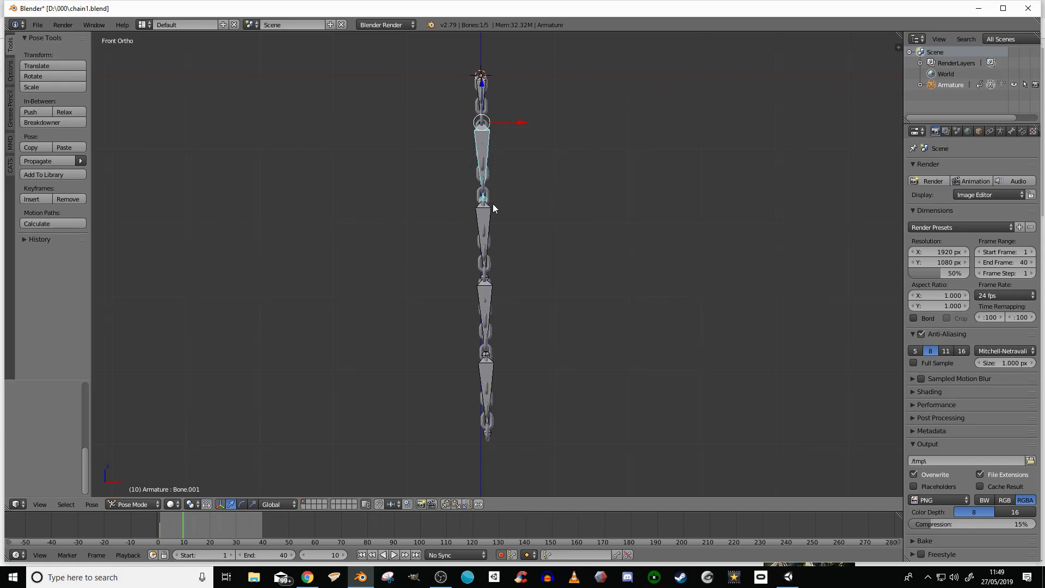
{"action": "key", "text": "r"}
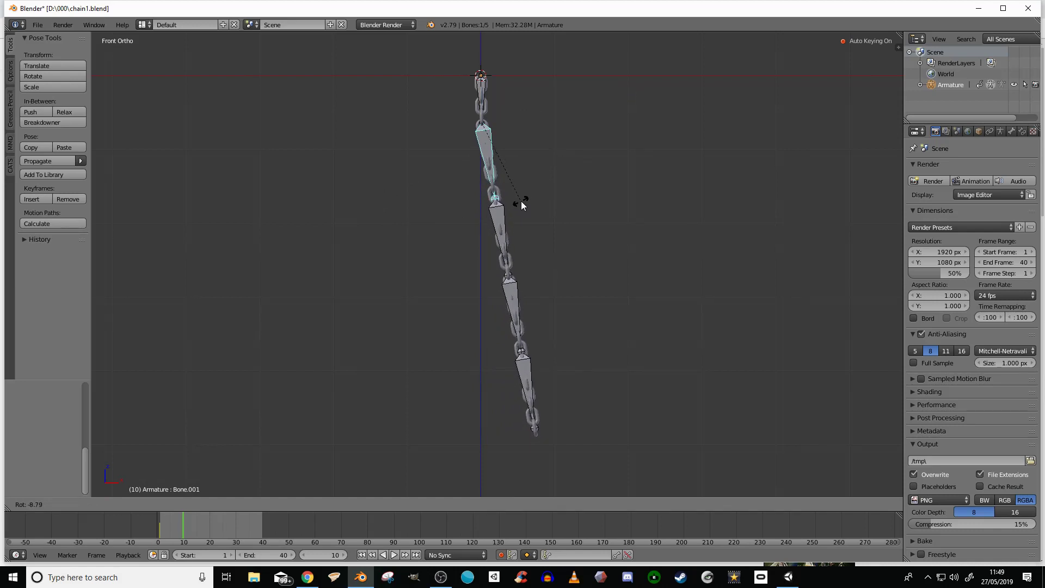
{"action": "left_click", "coordinate": [521, 202]}
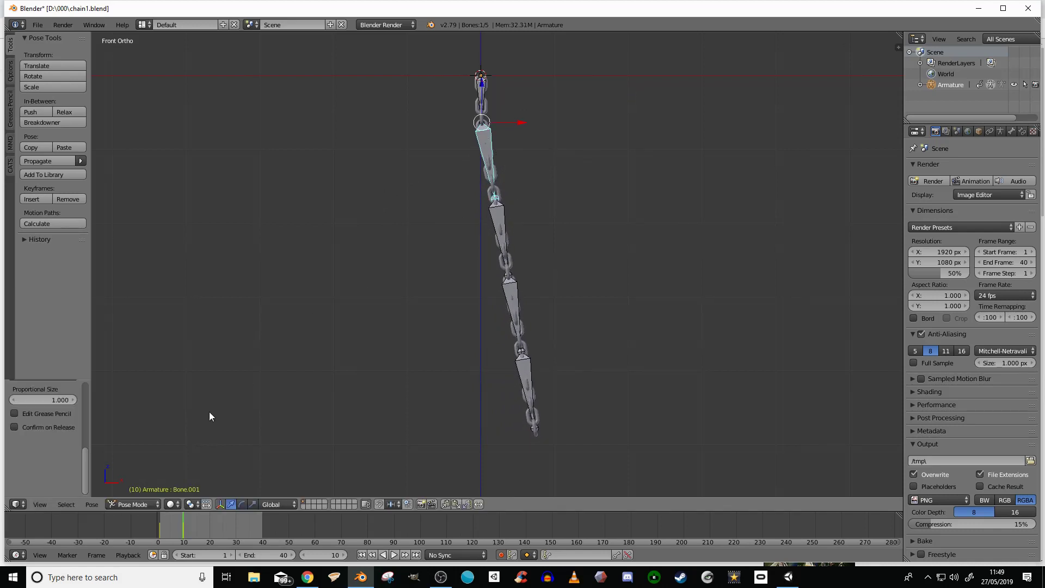
{"action": "left_click", "coordinate": [210, 527]}
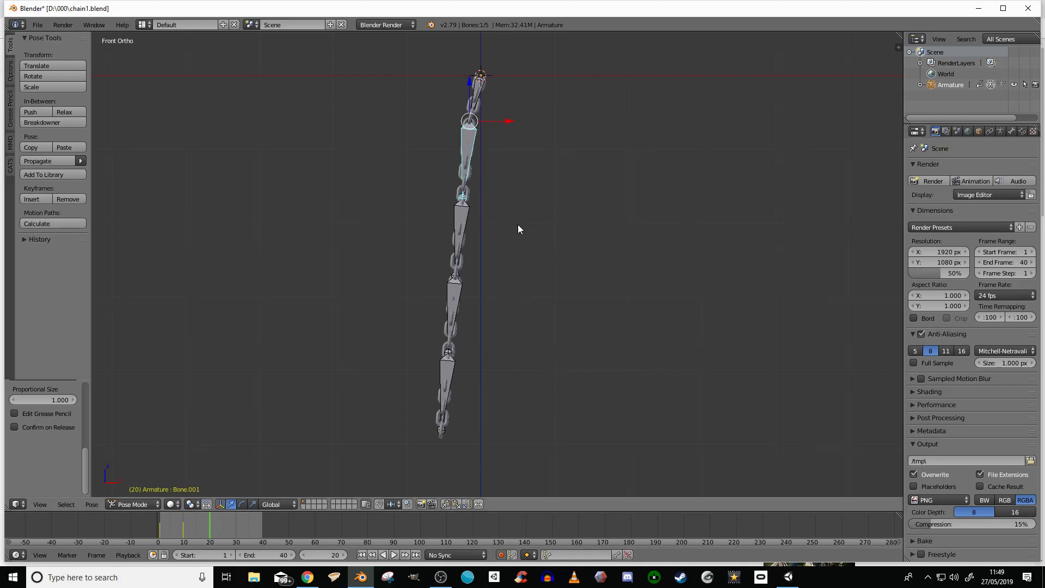
{"action": "key", "text": "r"}
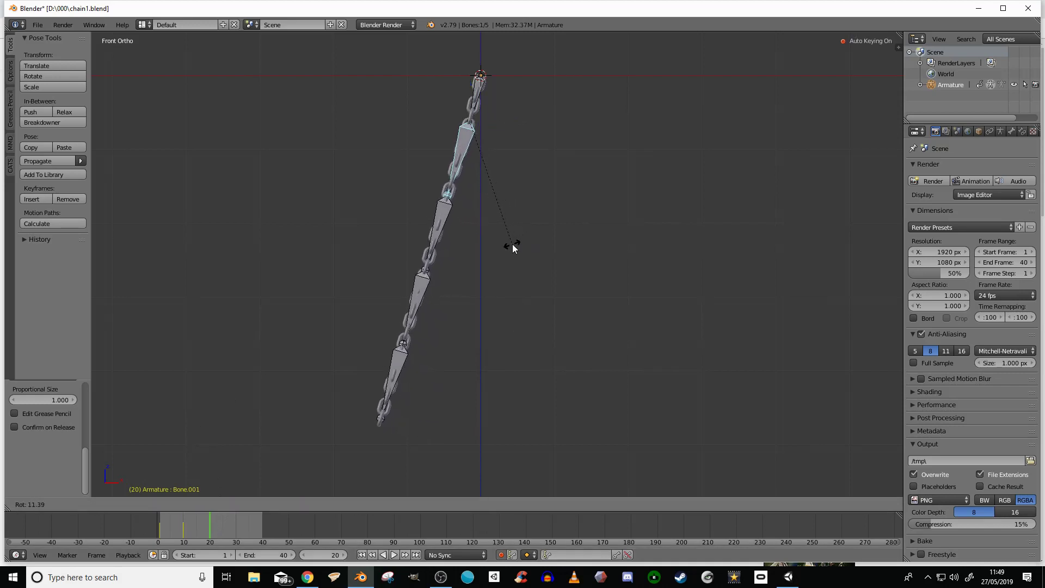
{"action": "left_click", "coordinate": [512, 245]}
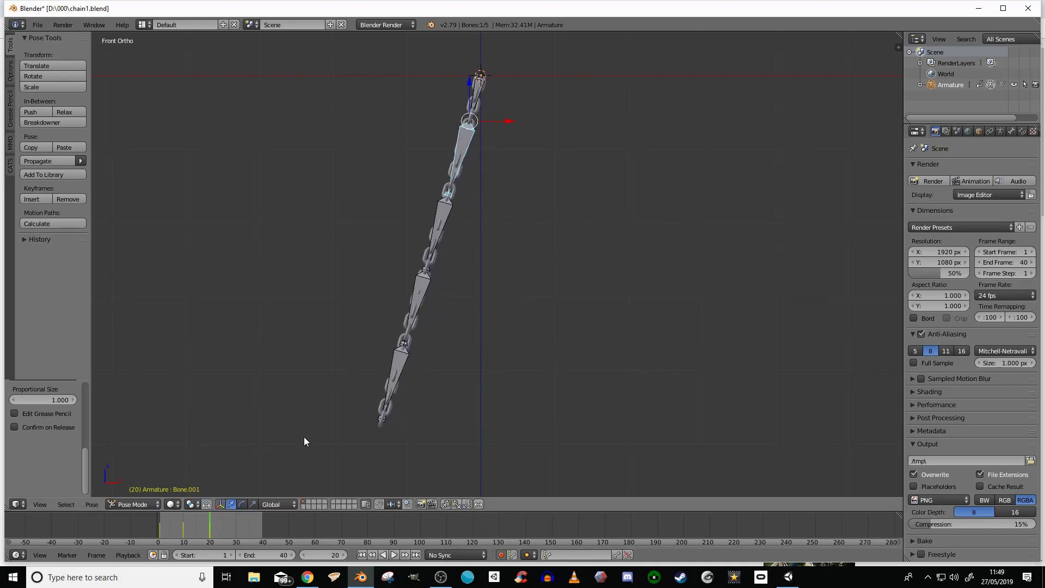
- Key the second bone's rotation toward negative X at frame 30 and by about -8° at frame 40
{"action": "left_click", "coordinate": [236, 531]}
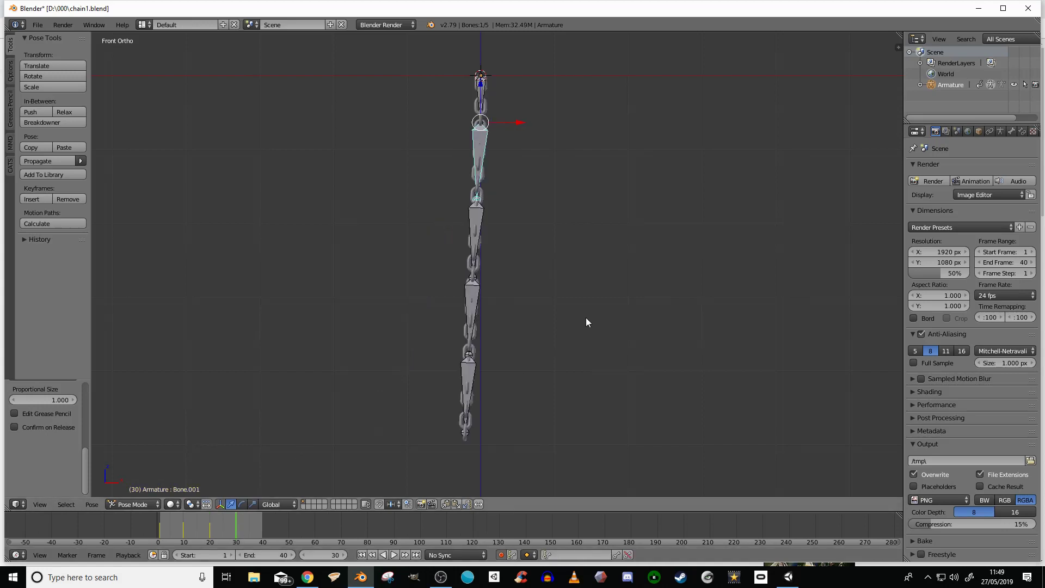
{"action": "key", "text": "r"}
{"action": "left_click", "coordinate": [554, 323]}
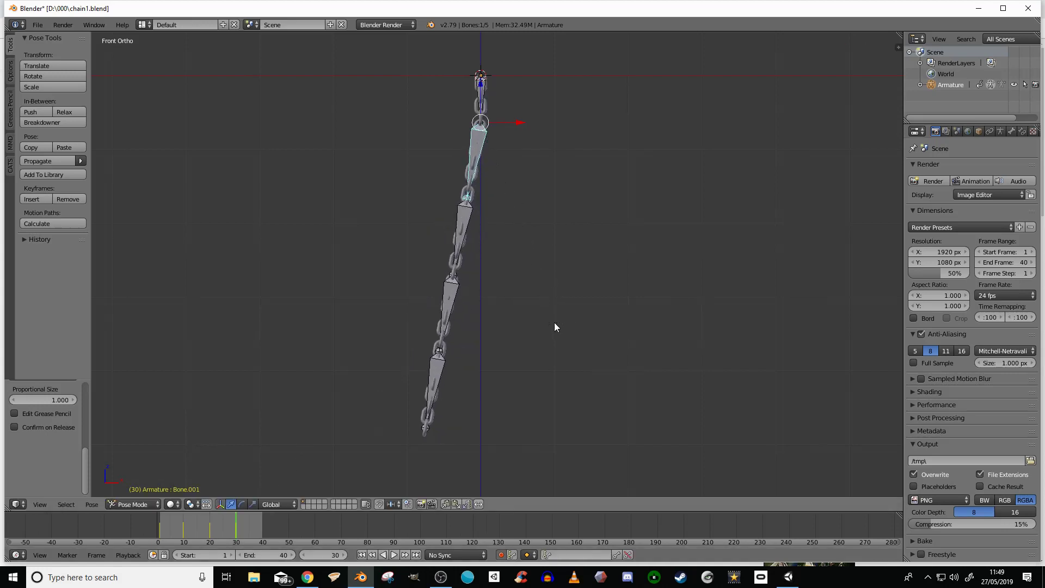
{"action": "left_click", "coordinate": [262, 529]}
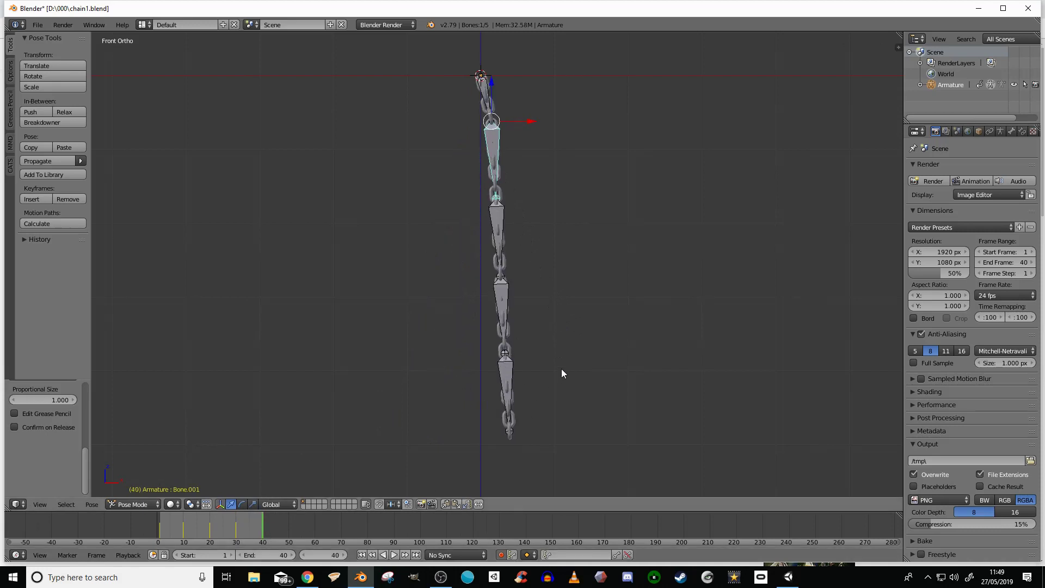
{"action": "key", "text": "r"}
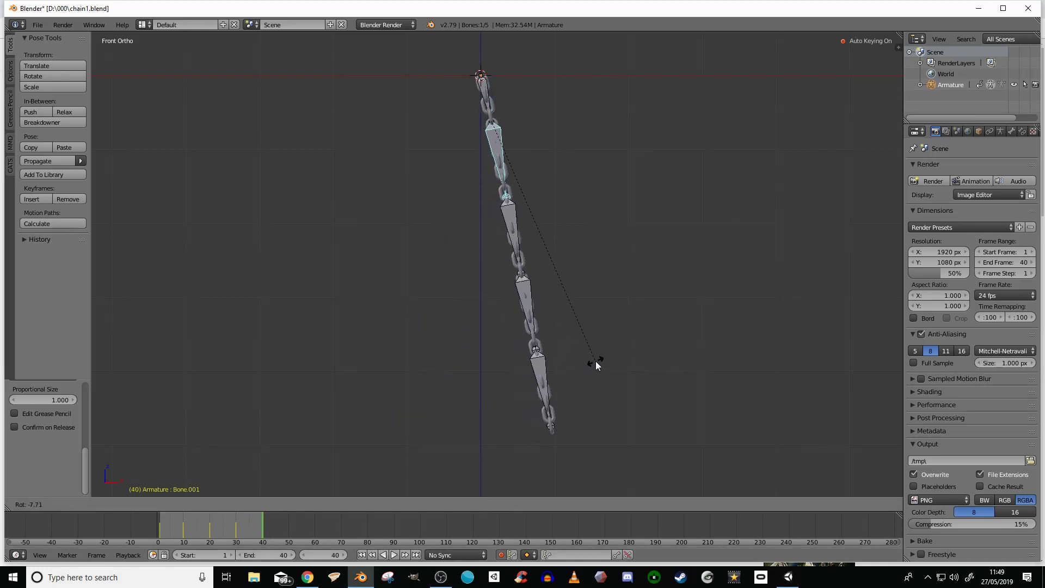
{"action": "left_click", "coordinate": [595, 361]}
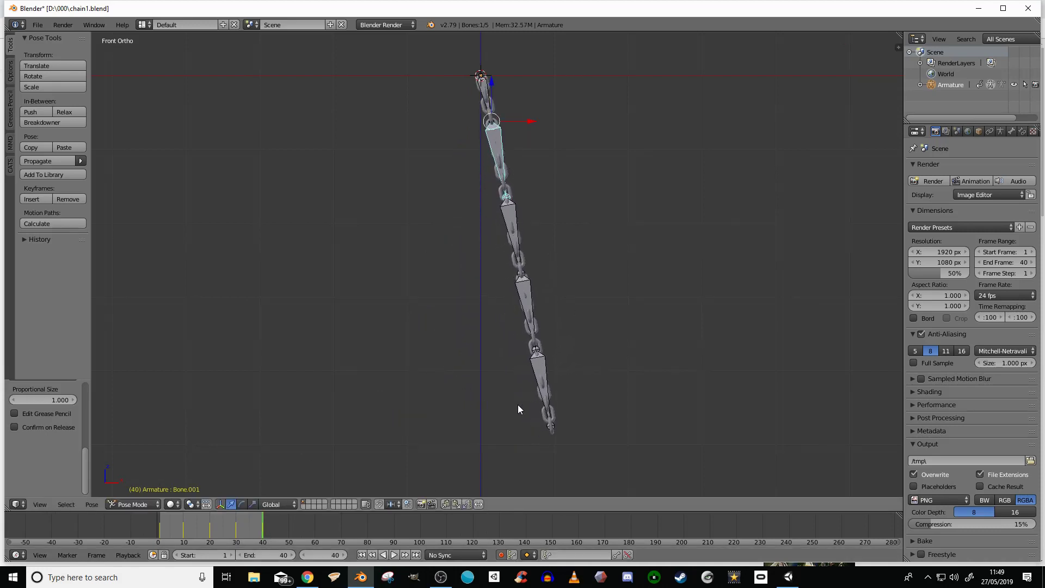
- Insert a LocRotScale keyframe at frame 1 for the third bone from the top
{"action": "right_click", "coordinate": [510, 217]}
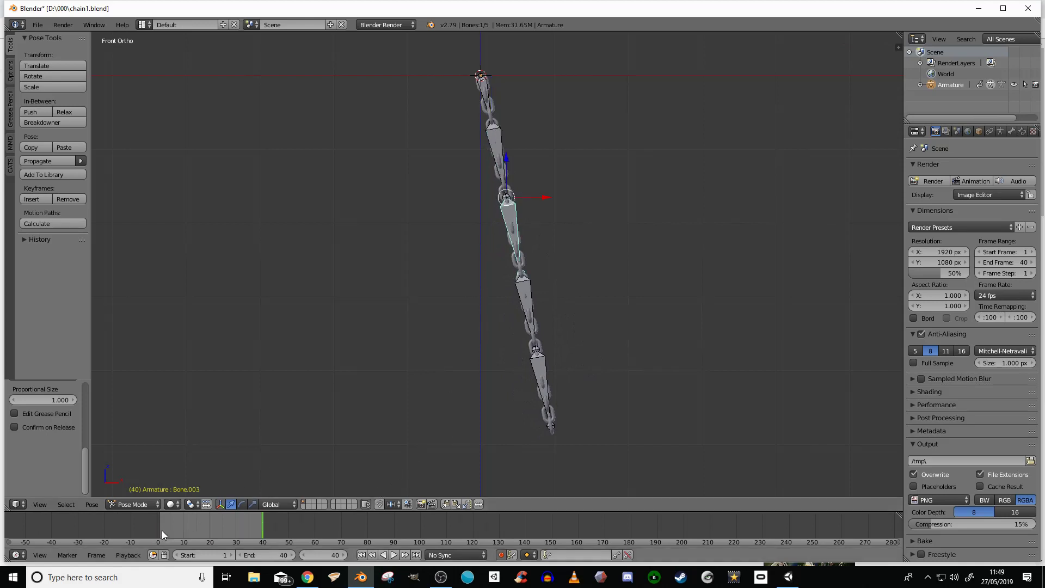
{"action": "left_click_drag", "start_coordinate": [168, 528], "coordinate": [161, 528]}
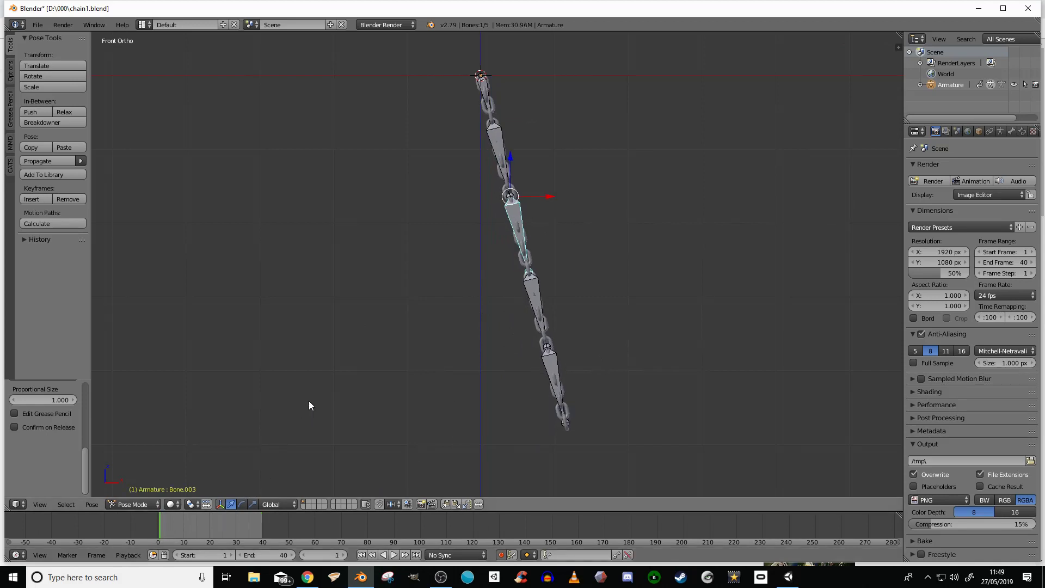
{"action": "key", "text": "i"}
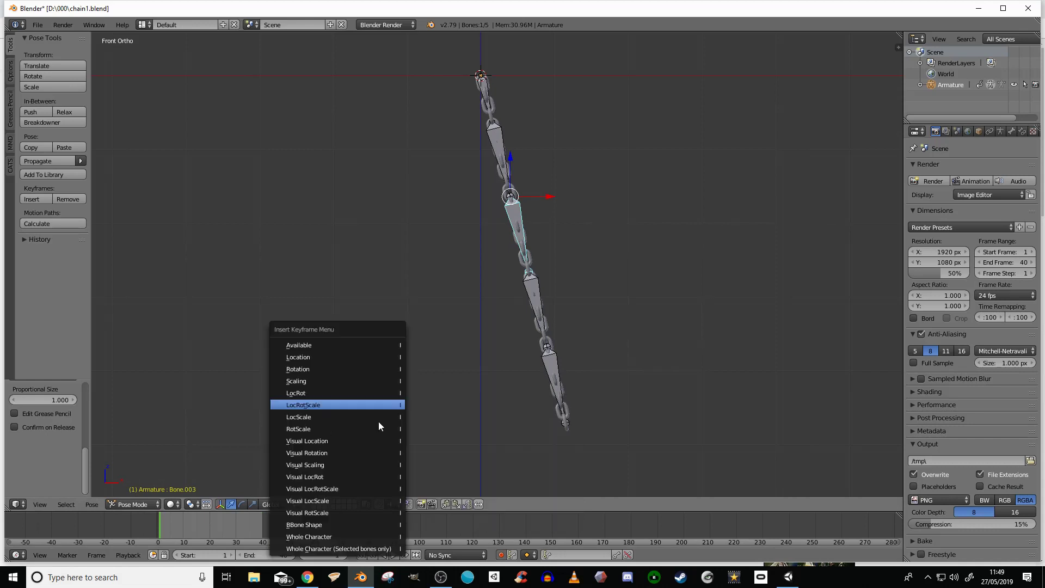
{"action": "left_click", "coordinate": [380, 405]}
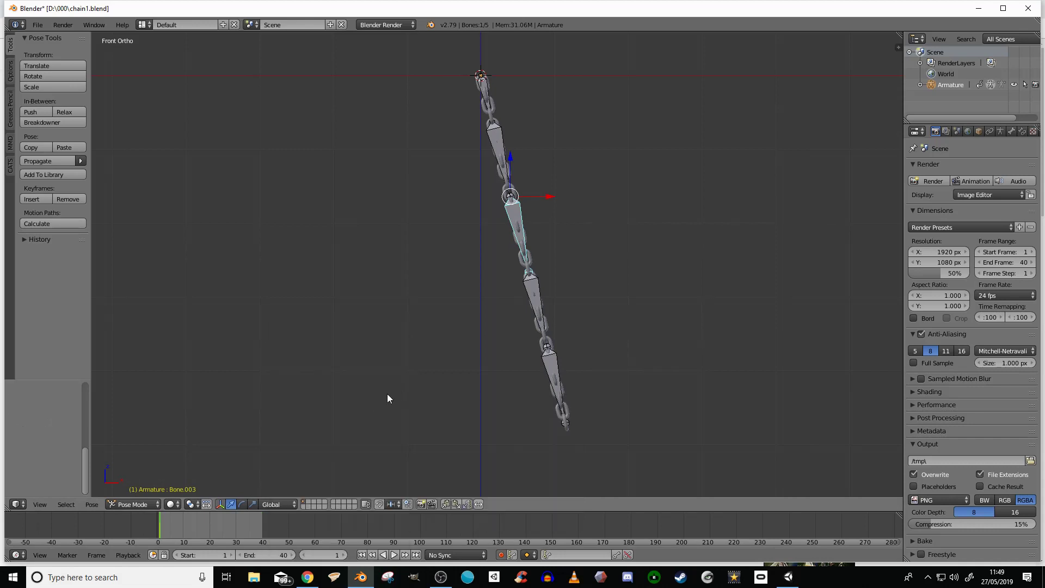
- Rotate the third bone toward positive X at frame 10 and toward negative X at frame 20 to key its lag
{"action": "left_click", "coordinate": [183, 528]}
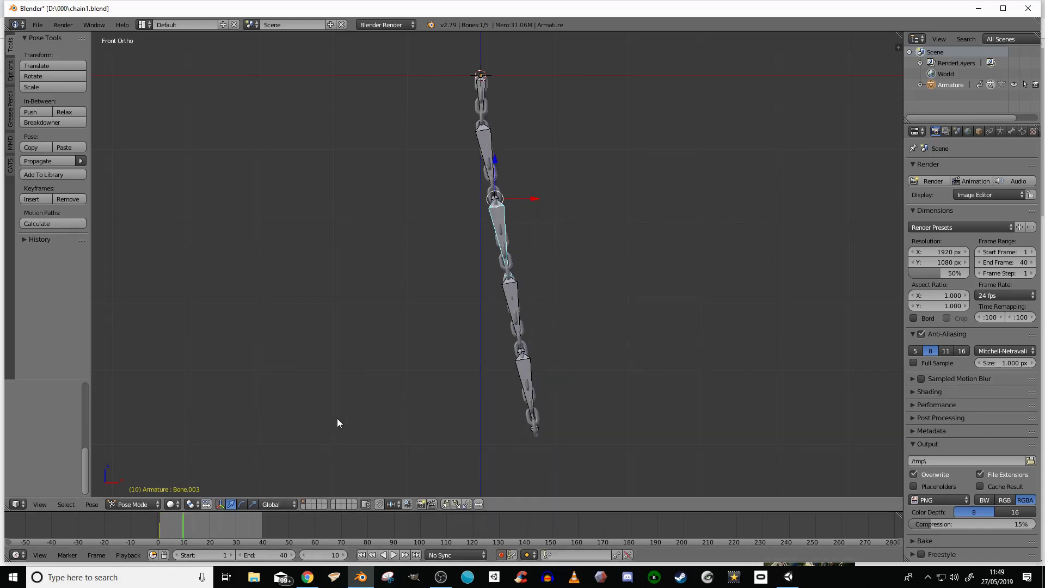
{"action": "key", "text": "r"}
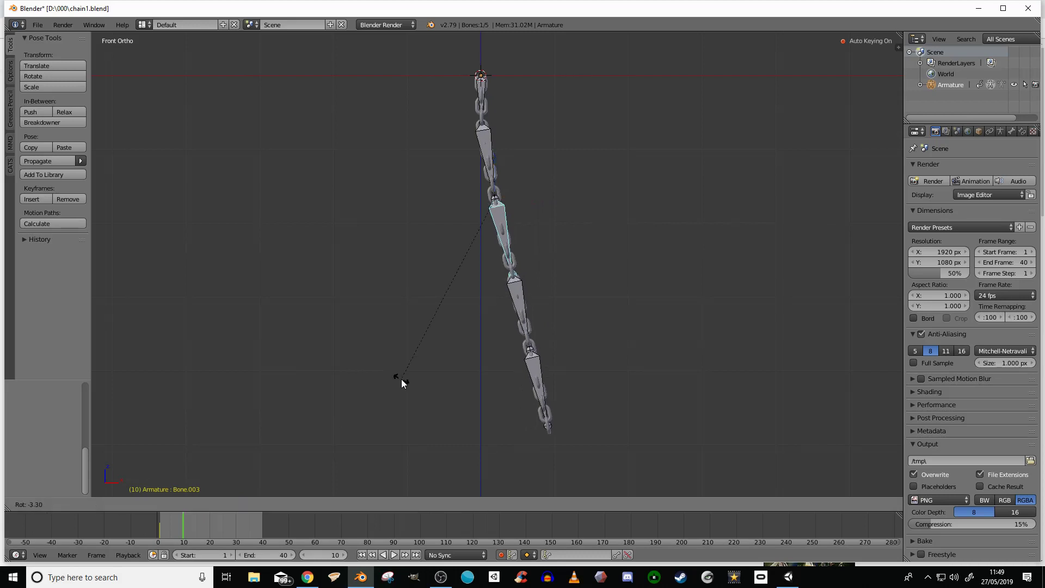
{"action": "left_click", "coordinate": [437, 371]}
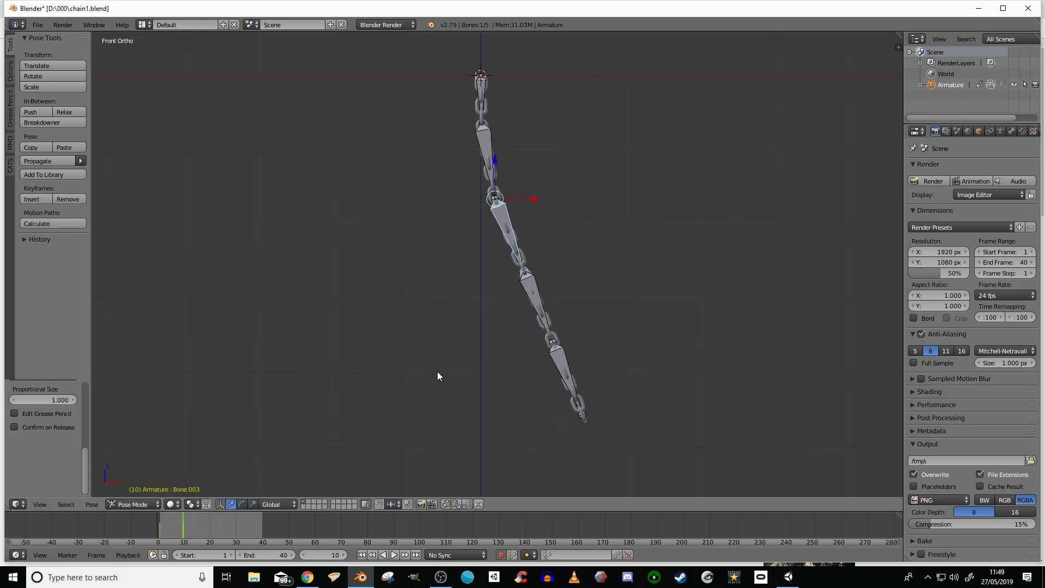
{"action": "left_click", "coordinate": [210, 526]}
{"action": "key", "text": "r"}
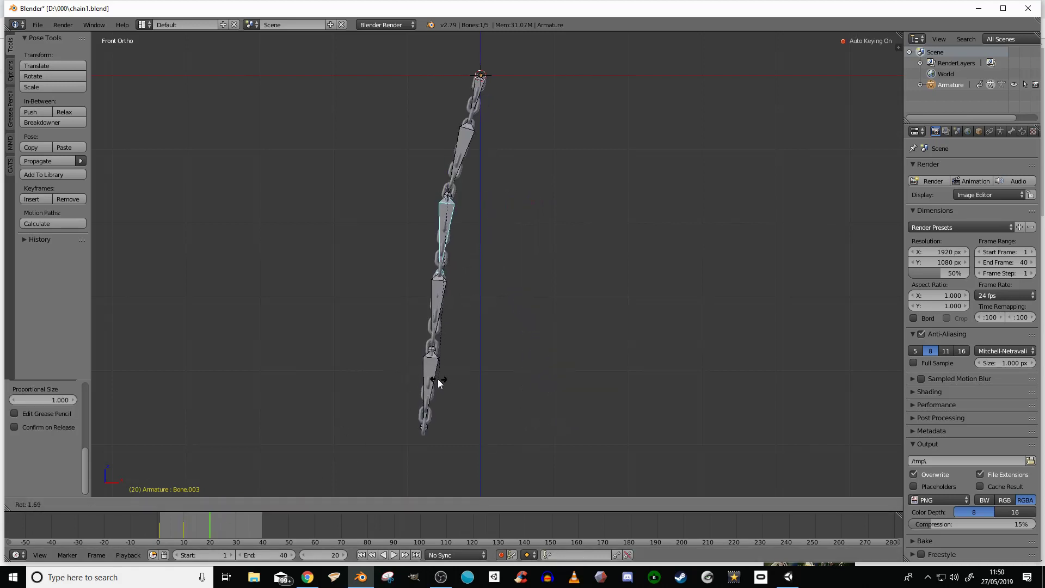
{"action": "left_click", "coordinate": [409, 374]}
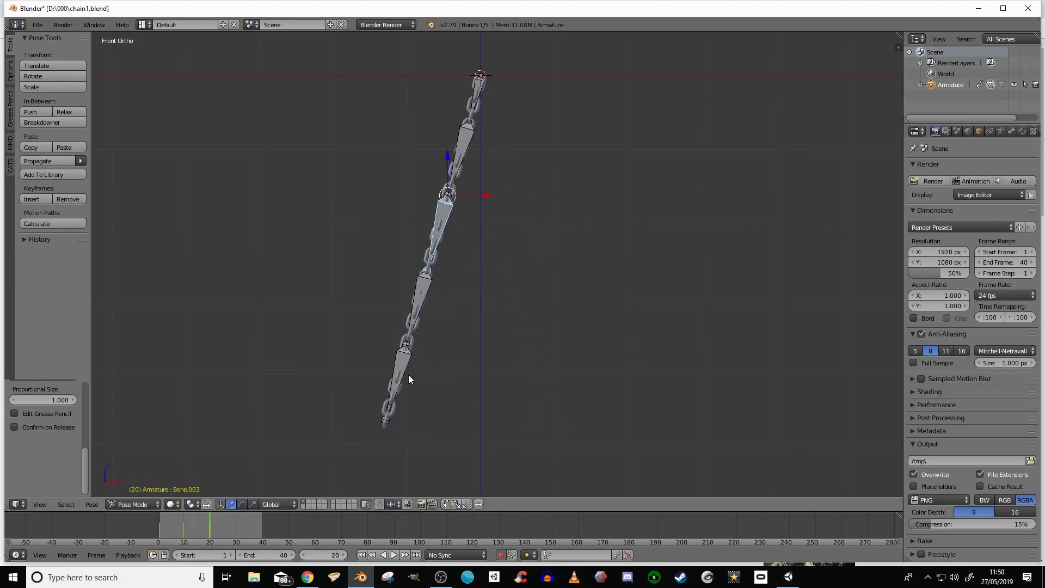
- Rotate the third bone toward negative X at frame 30 and by about -9° at frame 40
{"action": "left_click", "coordinate": [234, 528]}
{"action": "left_click", "coordinate": [237, 524]}
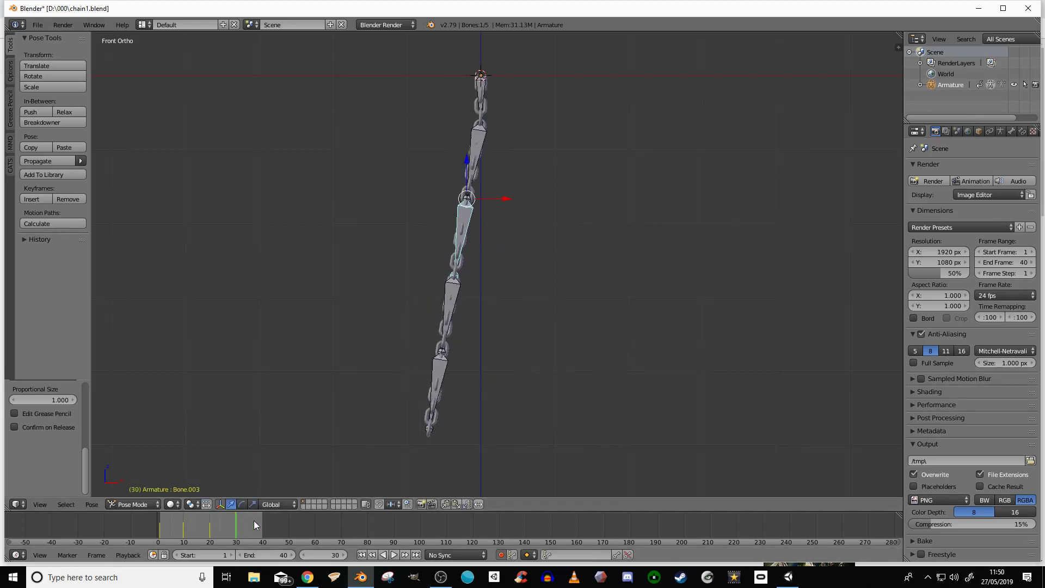
{"action": "key", "text": "r"}
{"action": "left_click", "coordinate": [446, 395]}
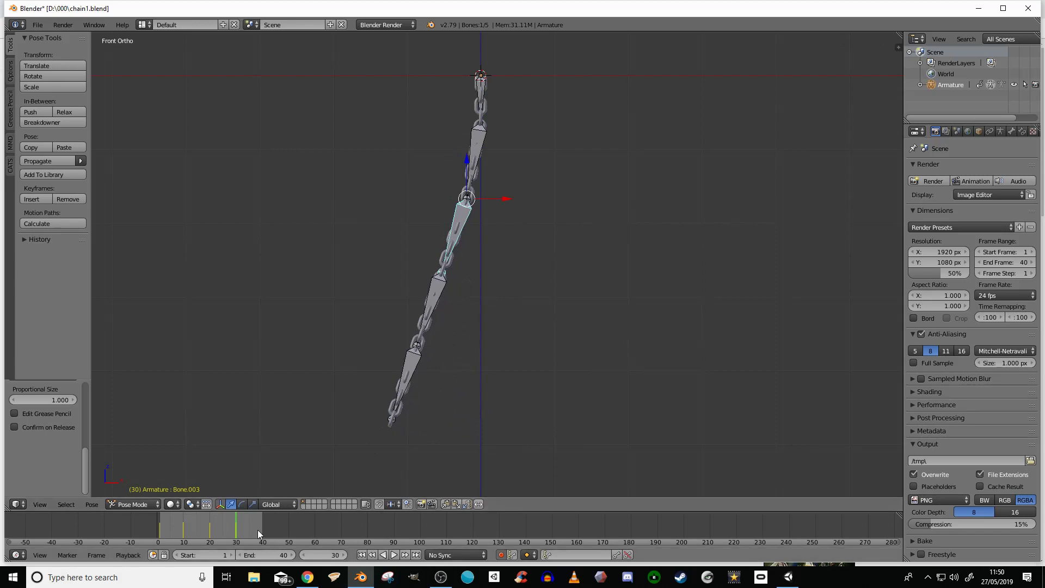
{"action": "left_click", "coordinate": [262, 528]}
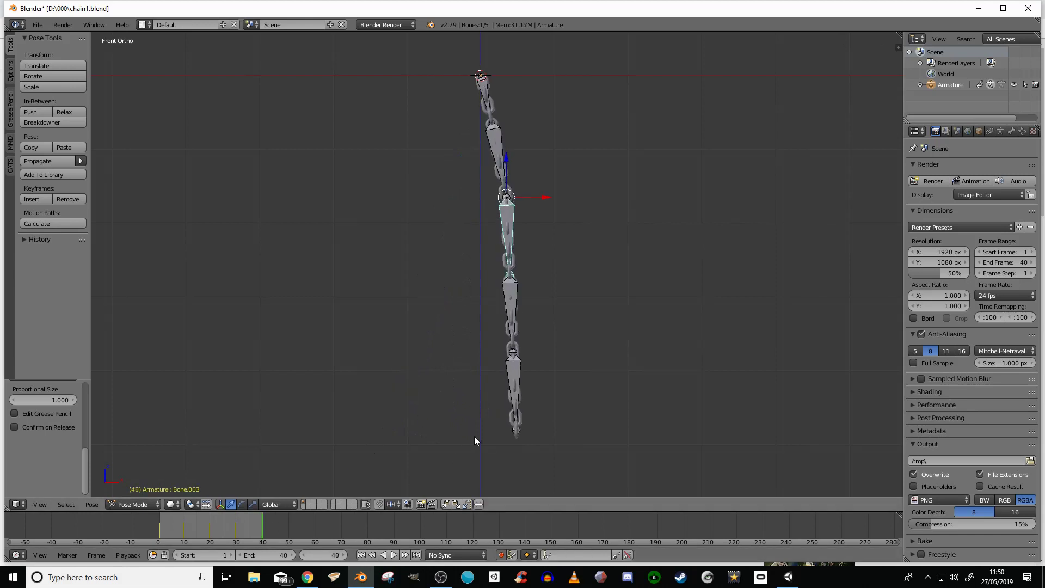
{"action": "key", "text": "r"}
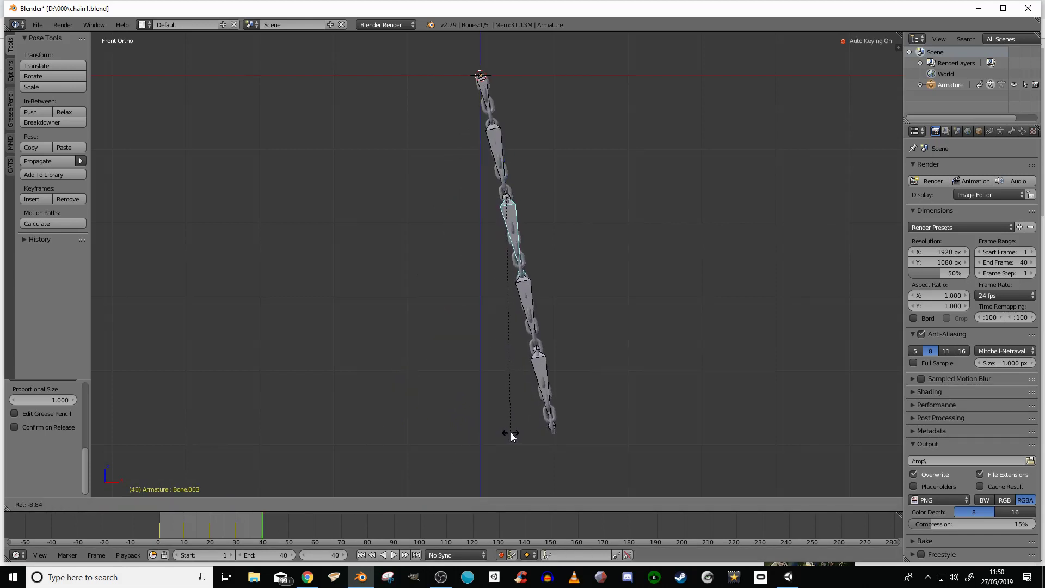
{"action": "left_click", "coordinate": [514, 433]}
- Insert a LocRotScale keyframe at frame 1 for the fourth bone from the top
{"action": "right_click", "coordinate": [526, 290]}
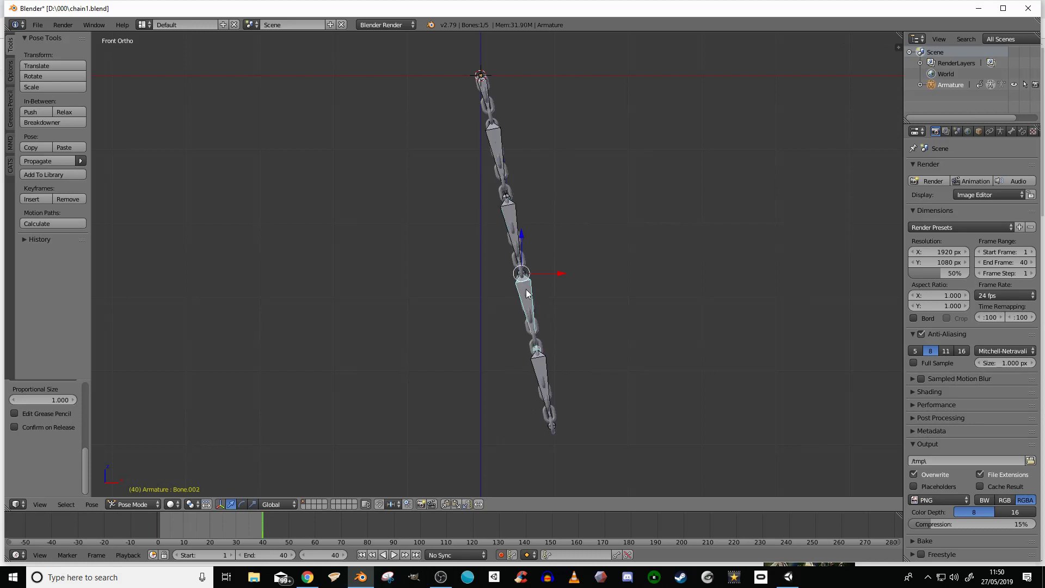
{"action": "key", "text": "alt+a"}
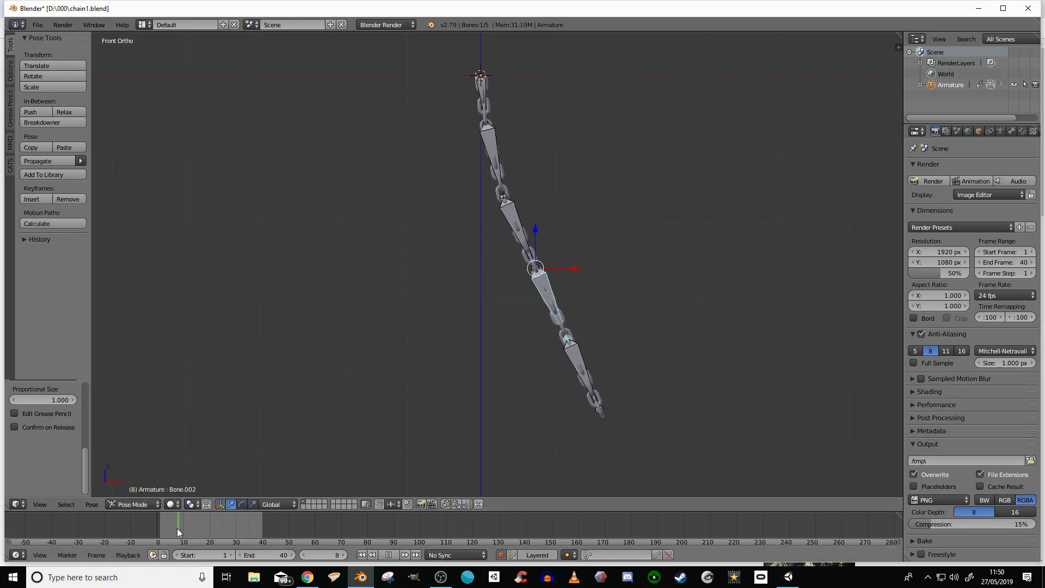
{"action": "key", "text": "alt+a"}
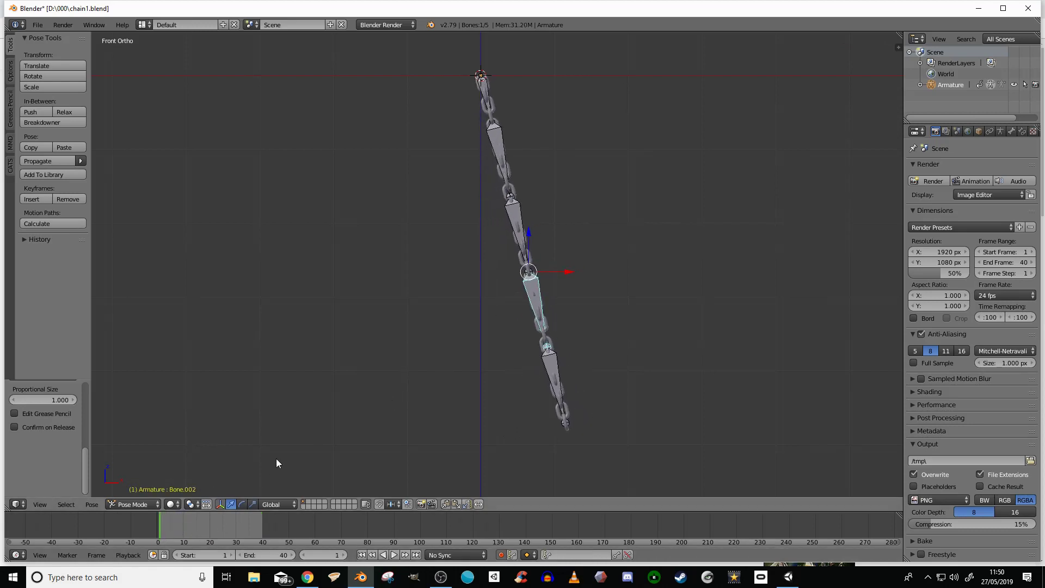
{"action": "key", "text": "space"}
{"action": "key", "text": "Return"}
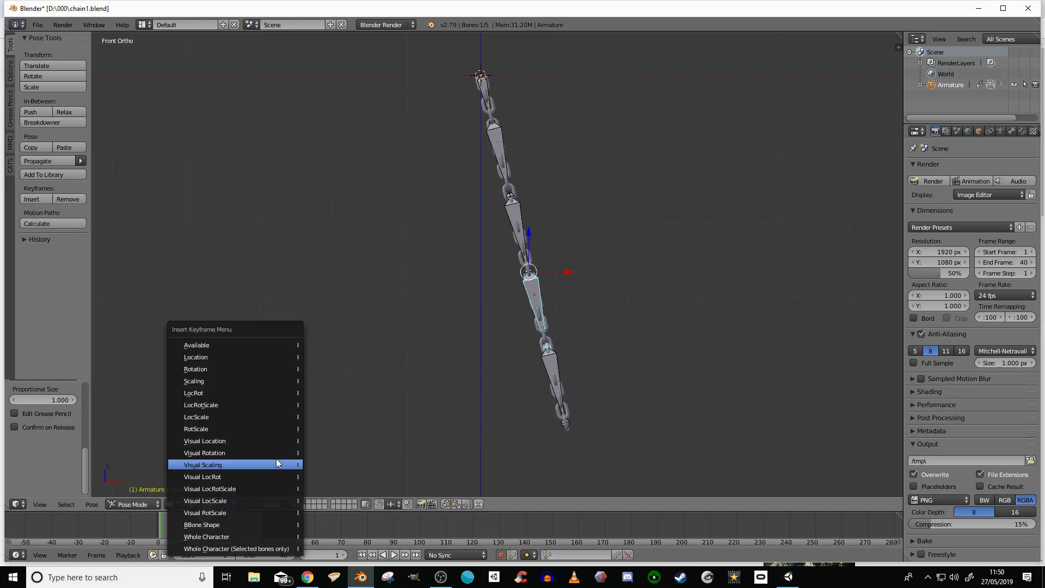
{"action": "left_click", "coordinate": [276, 461]}
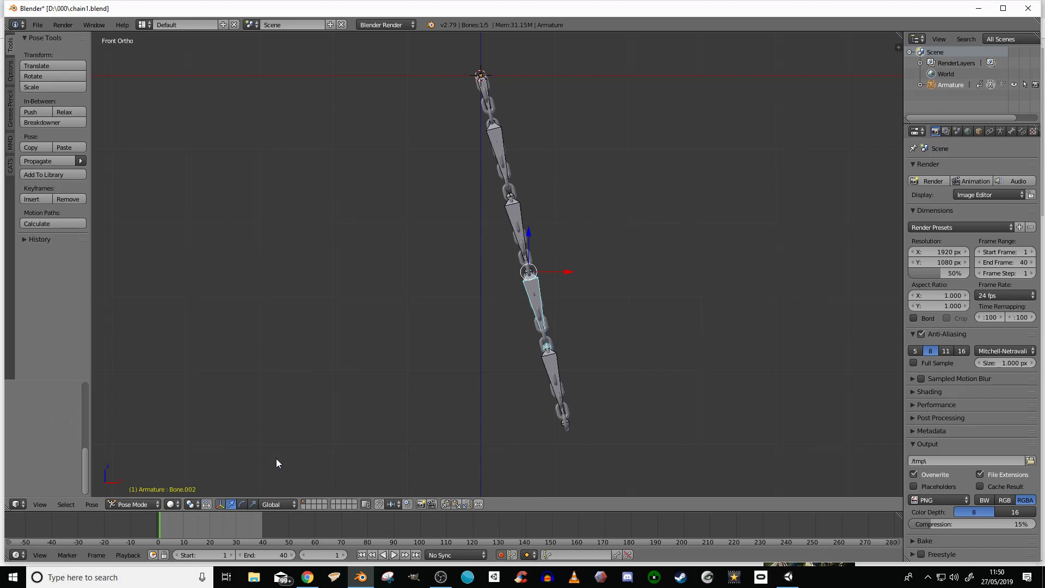
{"action": "key", "text": "space"}
{"action": "key", "text": "Return"}
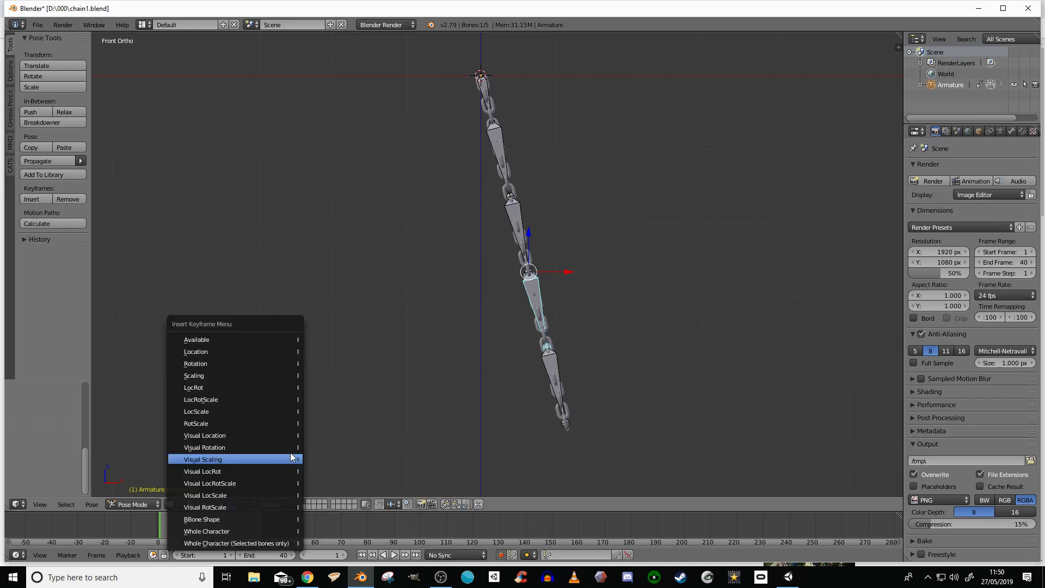
{"action": "left_click", "coordinate": [272, 398]}
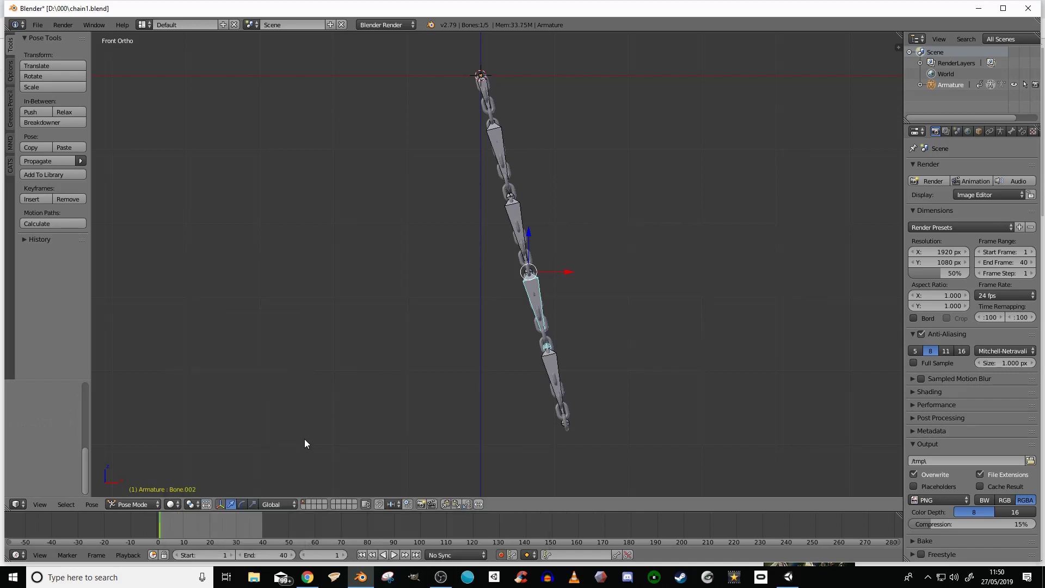
- Rotate the fourth bone by about -16° at frame 10 and toward negative X at frame 20
{"action": "key", "text": "alt+a"}
{"action": "key", "text": "alt+a"}
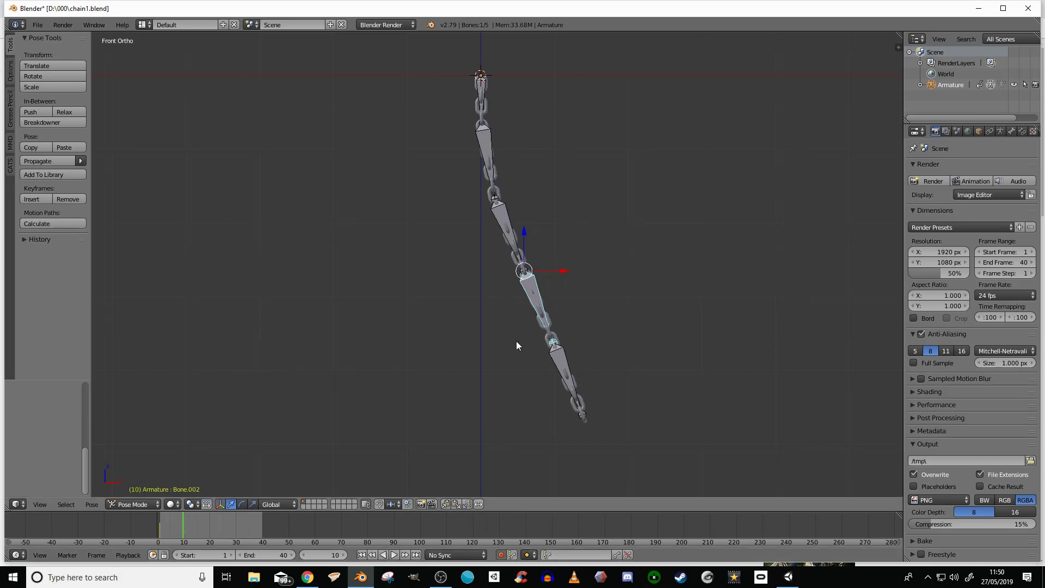
{"action": "key", "text": "r"}
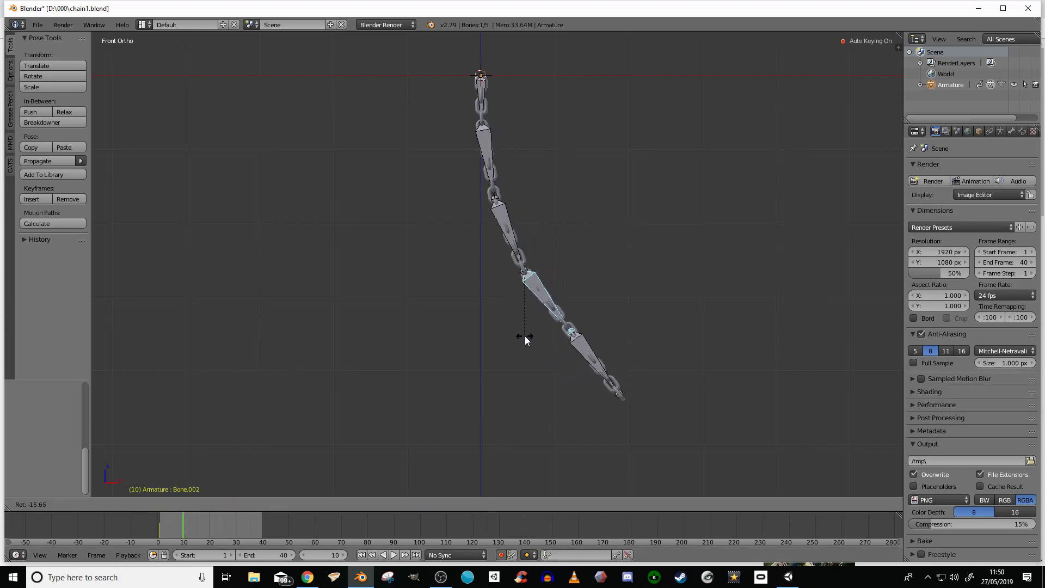
{"action": "left_click", "coordinate": [525, 335]}
{"action": "left_click", "coordinate": [211, 530]}
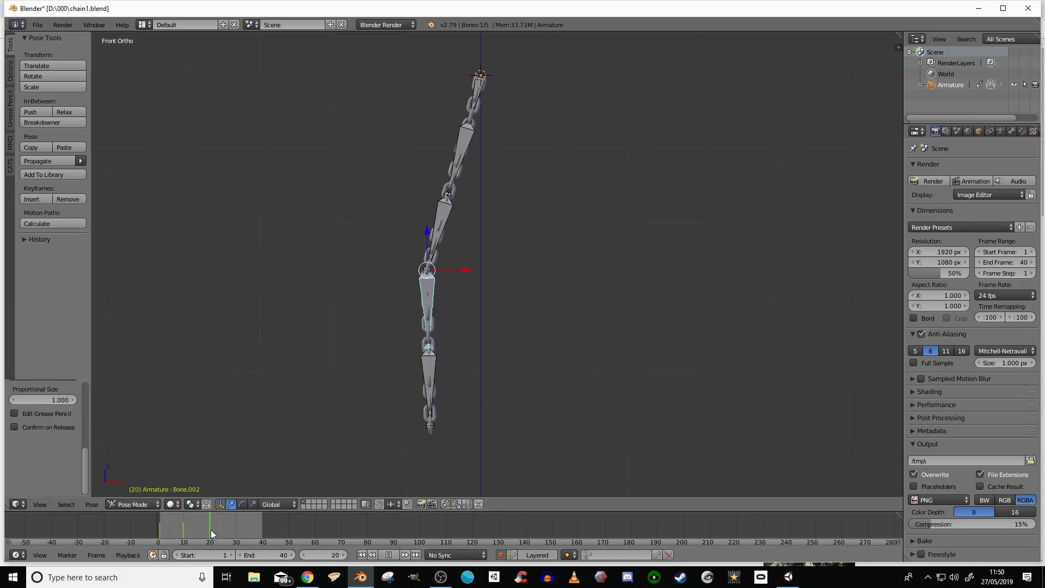
{"action": "key", "text": "r"}
{"action": "left_click", "coordinate": [432, 420]}
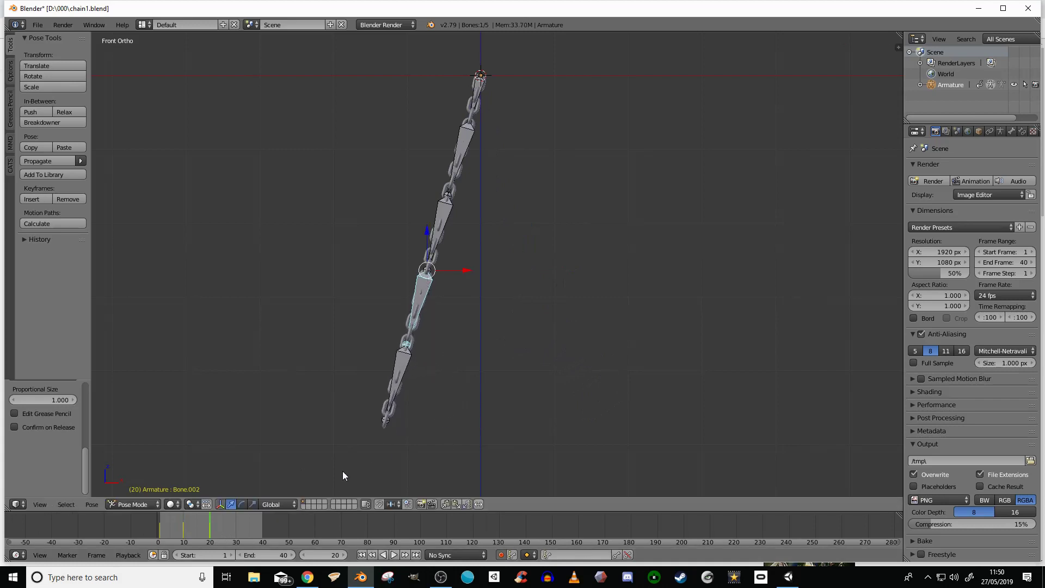
- Rotate the fourth bone toward negative X at frame 30 and by about -15° at frame 40
{"action": "left_click", "coordinate": [236, 529]}
{"action": "key", "text": "r"}
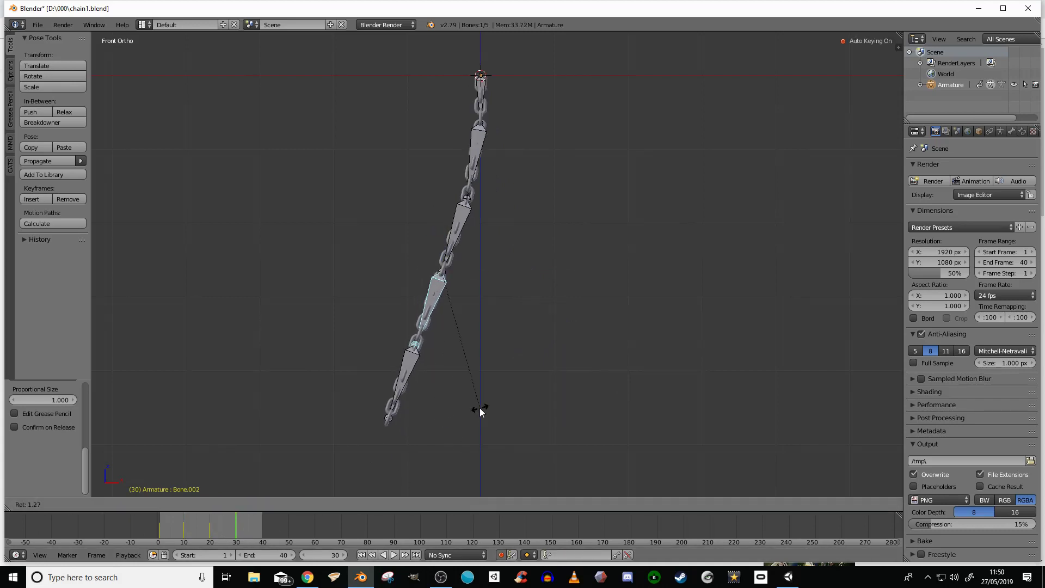
{"action": "left_click", "coordinate": [444, 407]}
{"action": "left_click", "coordinate": [262, 525]}
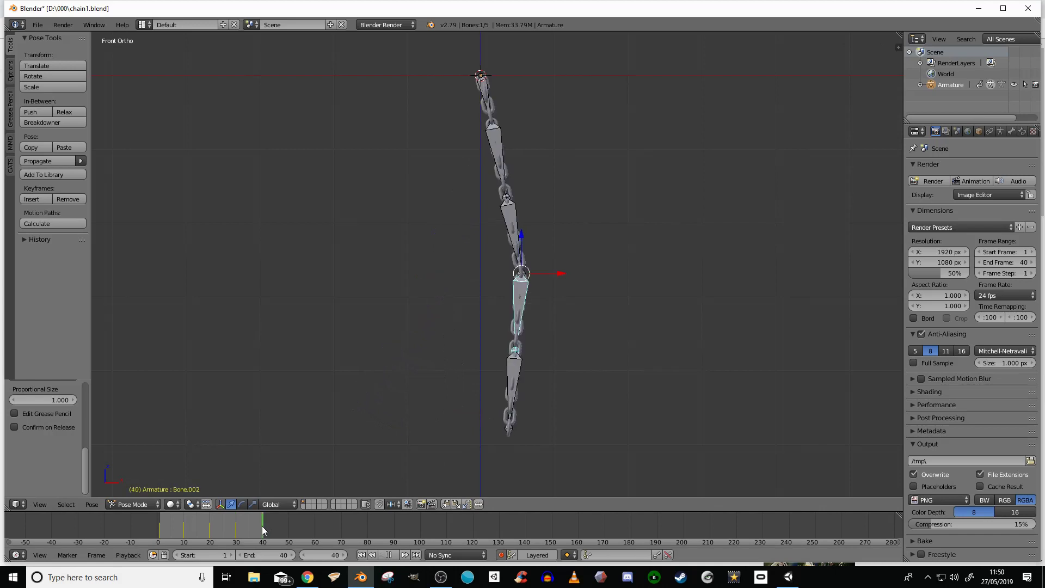
{"action": "key", "text": "r"}
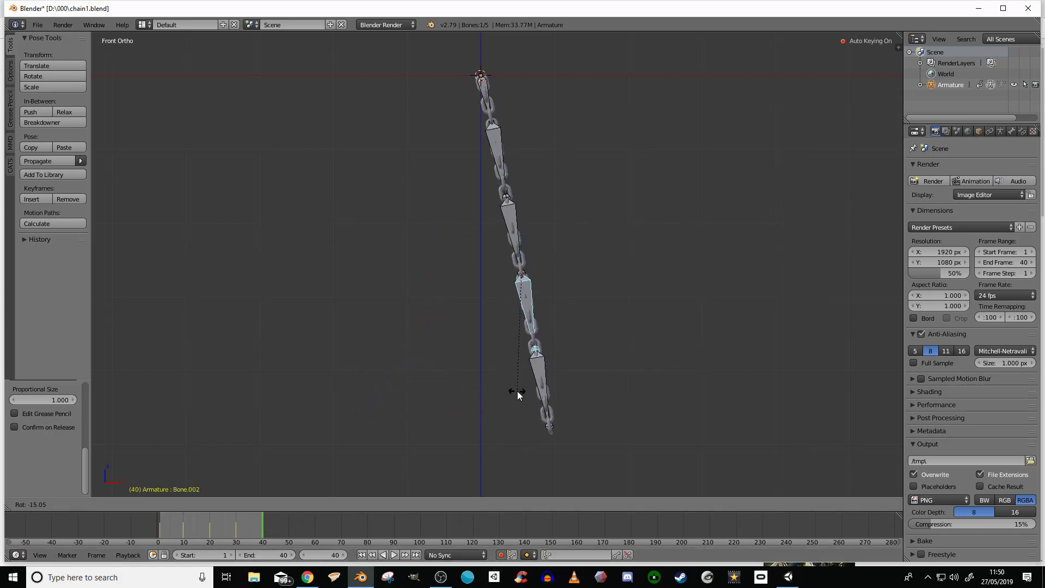
{"action": "left_click", "coordinate": [517, 392]}
- Insert a keyframe at frame 1 for the lowest bone of the chain armature
{"action": "right_click", "coordinate": [542, 369]}
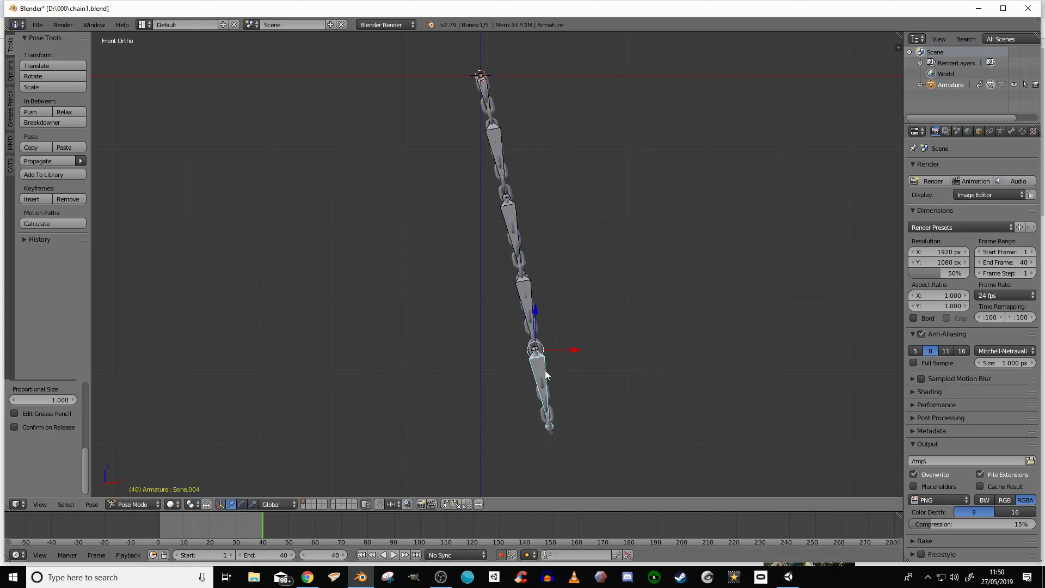
{"action": "key", "text": "space"}
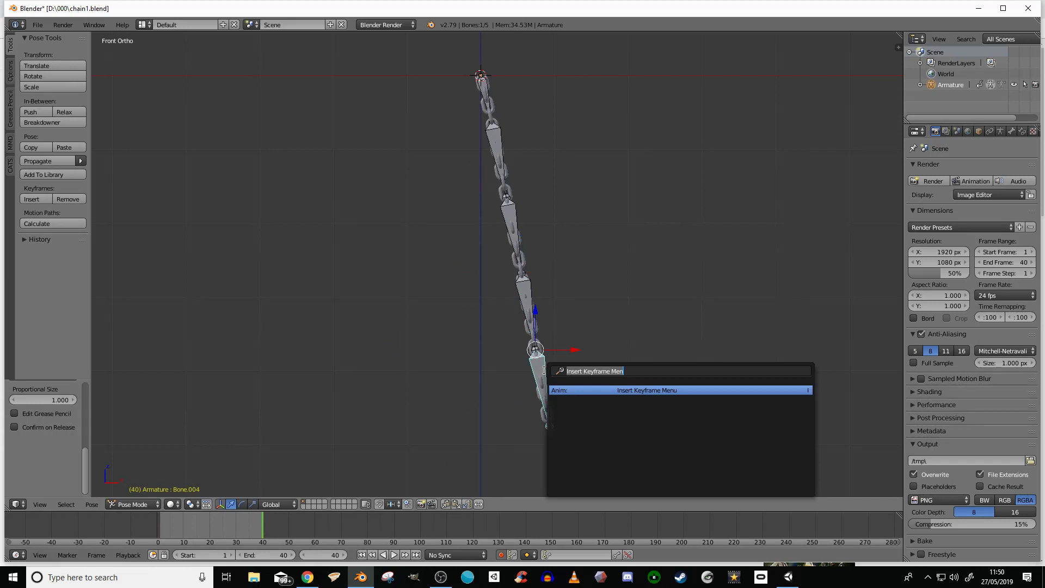
{"action": "key", "text": "Return"}
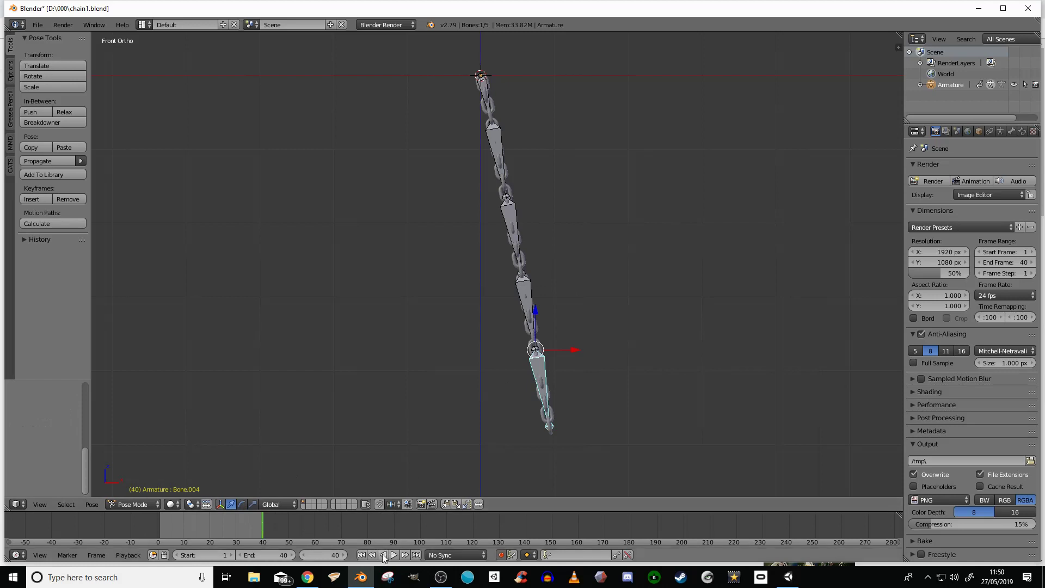
{"action": "left_click", "coordinate": [361, 554]}
{"action": "key", "text": "space"}
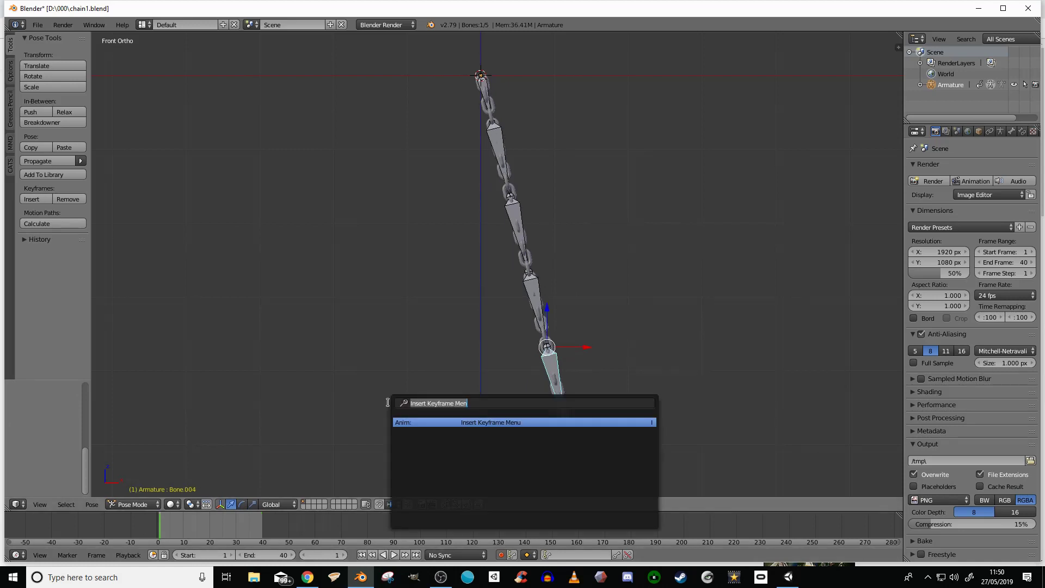
{"action": "key", "text": "Return"}
{"action": "left_click", "coordinate": [388, 403]}
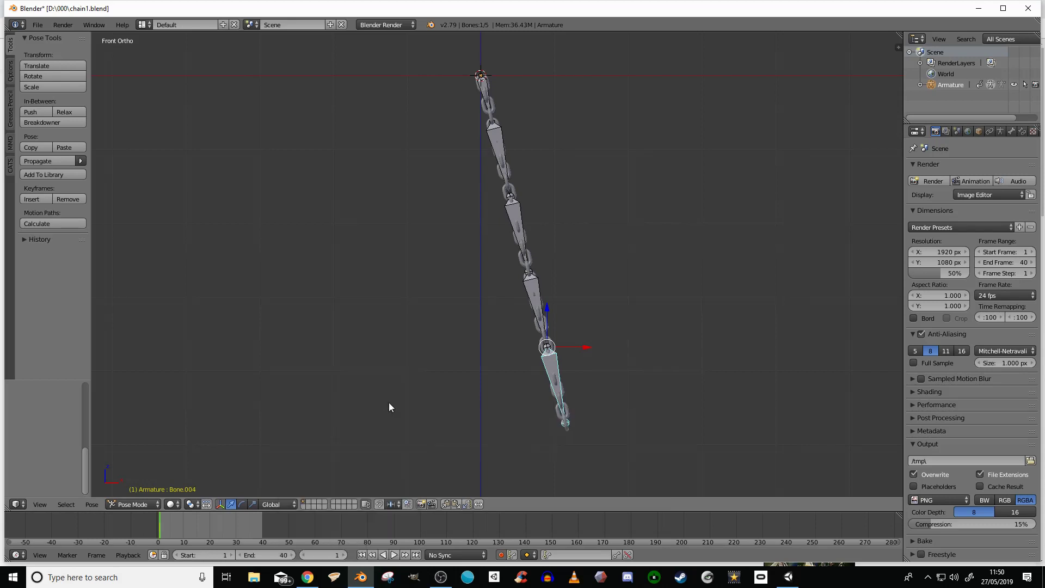
- Rotate the lowest bone toward positive X at frame 10 and by about 13° at frame 20
{"action": "left_click", "coordinate": [185, 531]}
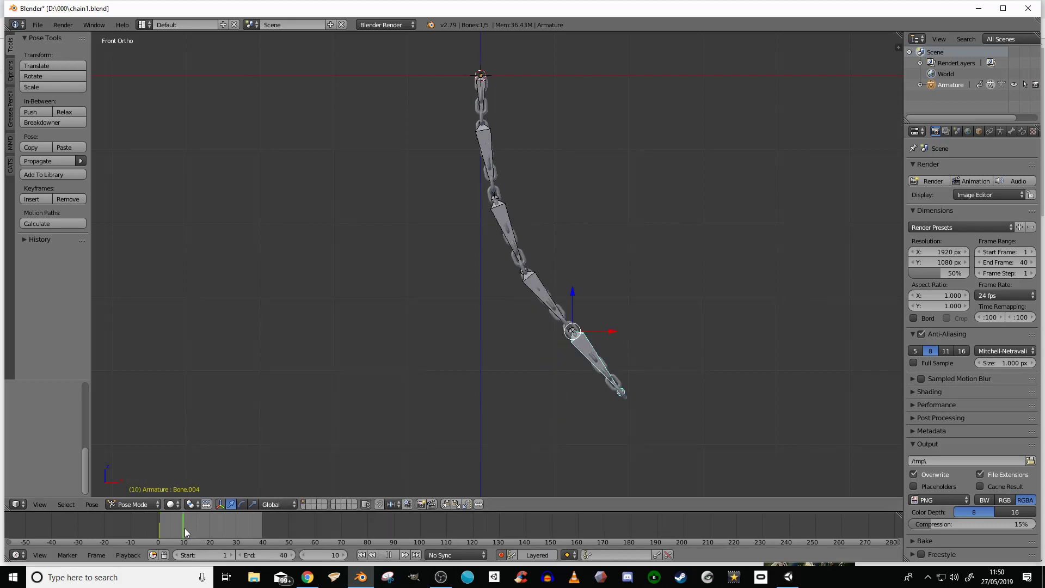
{"action": "key", "text": "r"}
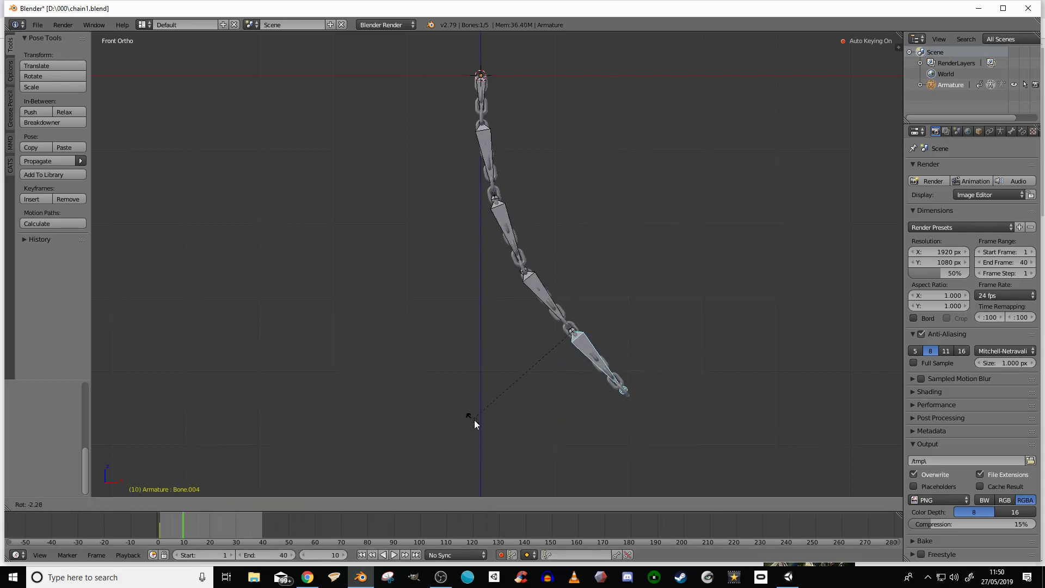
{"action": "left_click", "coordinate": [517, 410]}
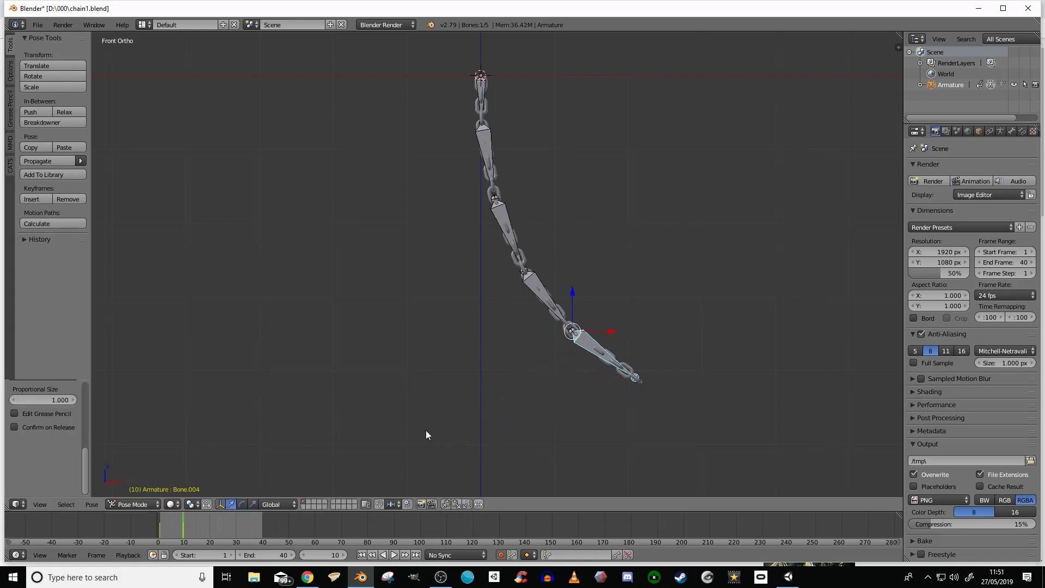
{"action": "left_click", "coordinate": [211, 527]}
{"action": "key", "text": "r"}
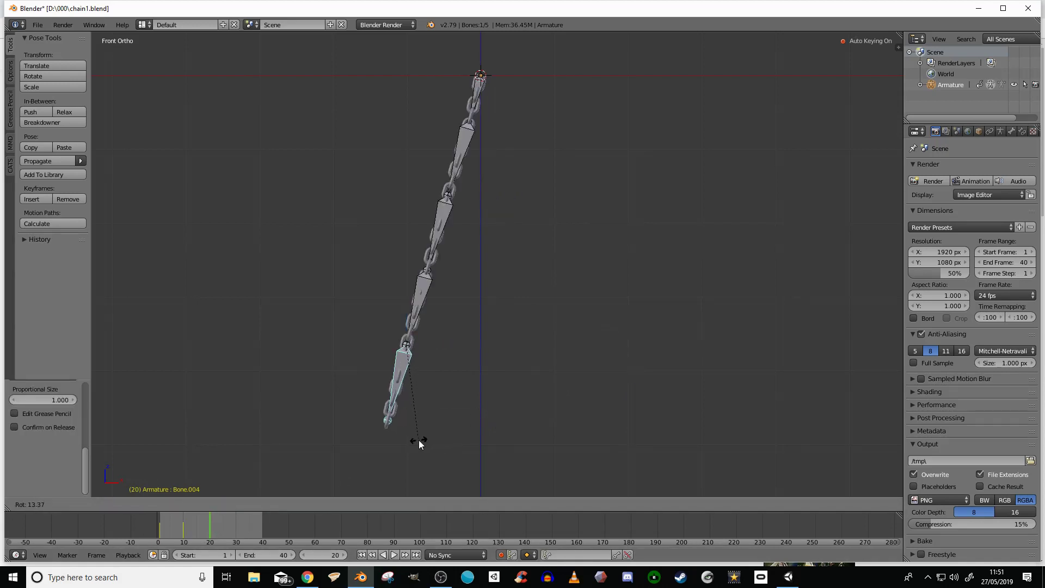
{"action": "left_click", "coordinate": [415, 445]}
- Rotate the lowest bone toward negative X at frame 30 and by about -20° at frame 40
{"action": "left_click", "coordinate": [236, 528]}
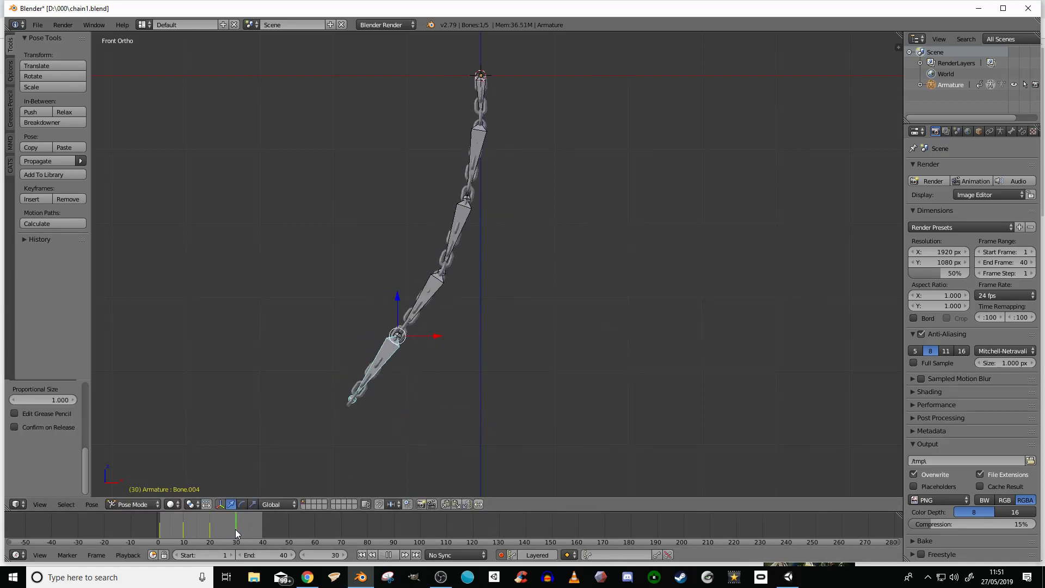
{"action": "key", "text": "r"}
{"action": "left_click", "coordinate": [374, 441]}
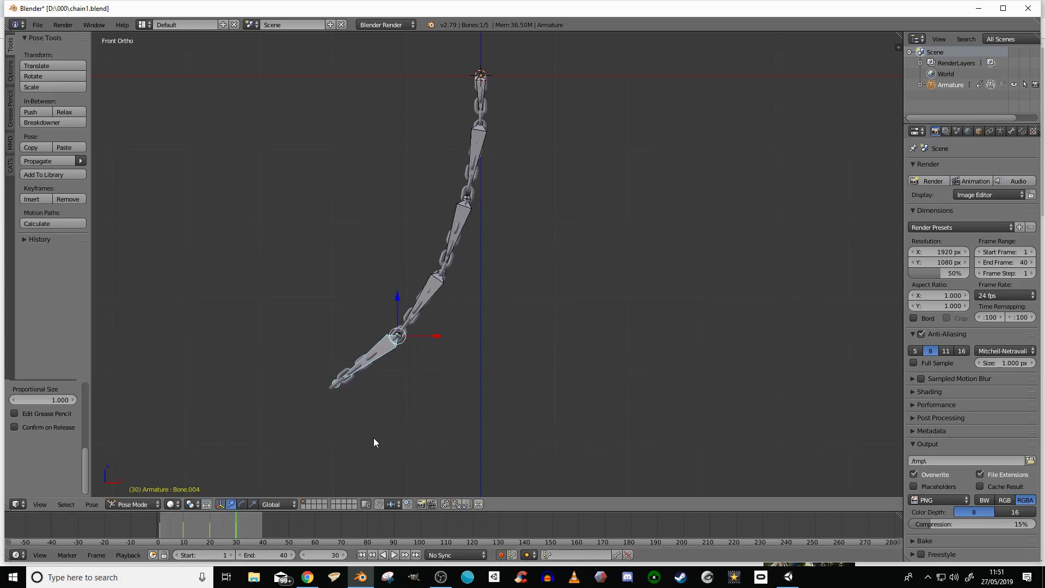
{"action": "left_click_drag", "start_coordinate": [242, 528], "coordinate": [262, 527]}
{"action": "key", "text": "r"}
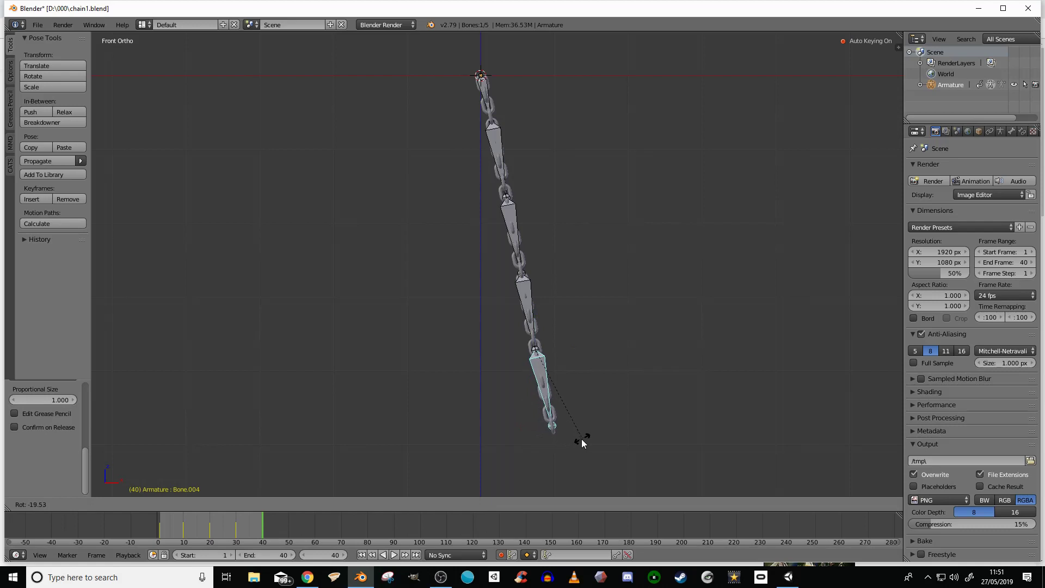
{"action": "left_click", "coordinate": [586, 440]}
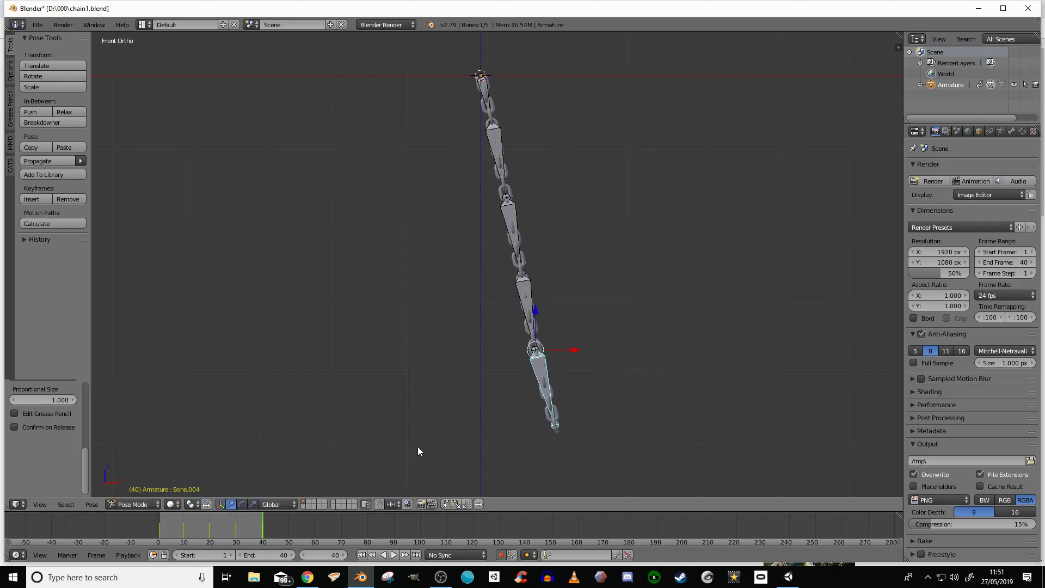
- Play the swing animation from frame 1, stop it and return to the first frame
{"action": "left_click", "coordinate": [362, 554]}
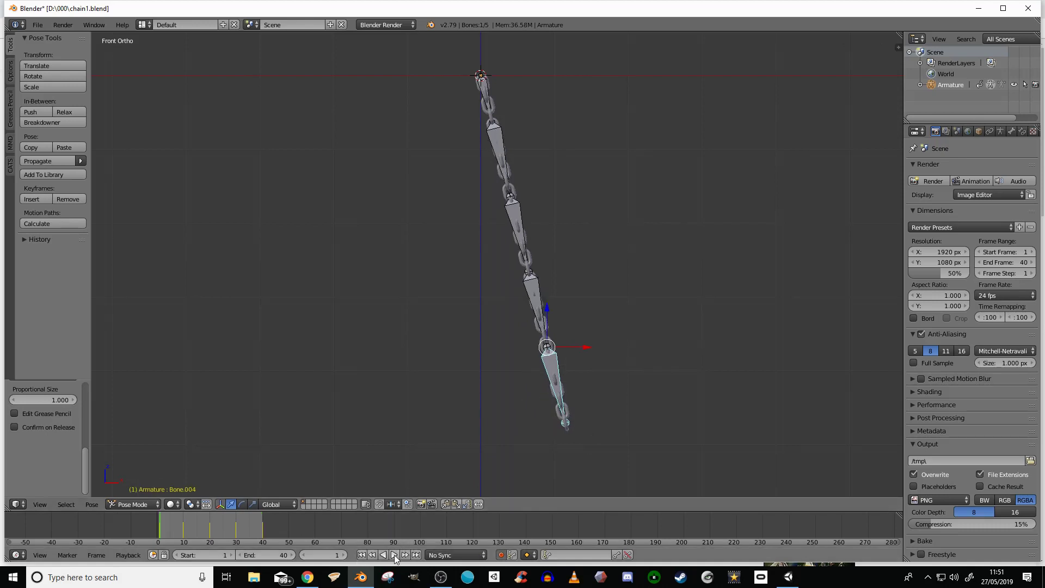
{"action": "left_click", "coordinate": [393, 555]}
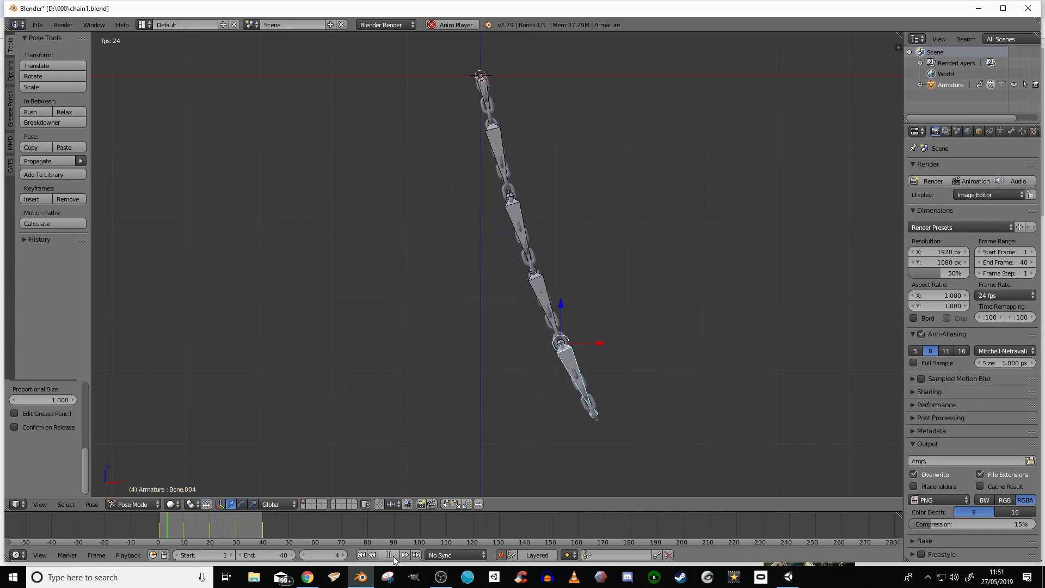
{"action": "left_click", "coordinate": [388, 554]}
{"action": "left_click", "coordinate": [361, 554]}
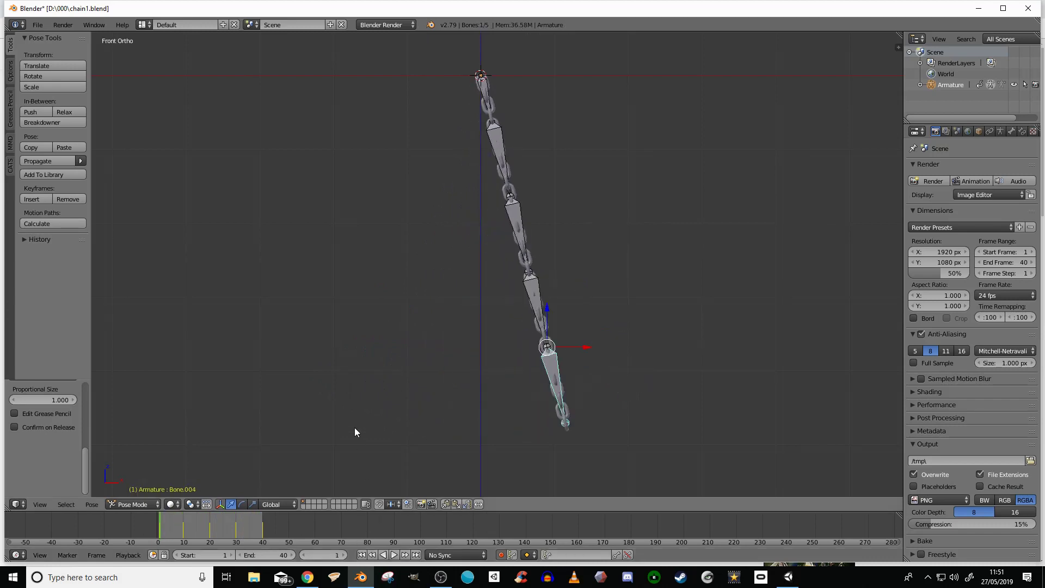
- Save the animated chain as a new file version, chain2.blend, in D:\000
{"action": "left_click", "coordinate": [38, 25]}
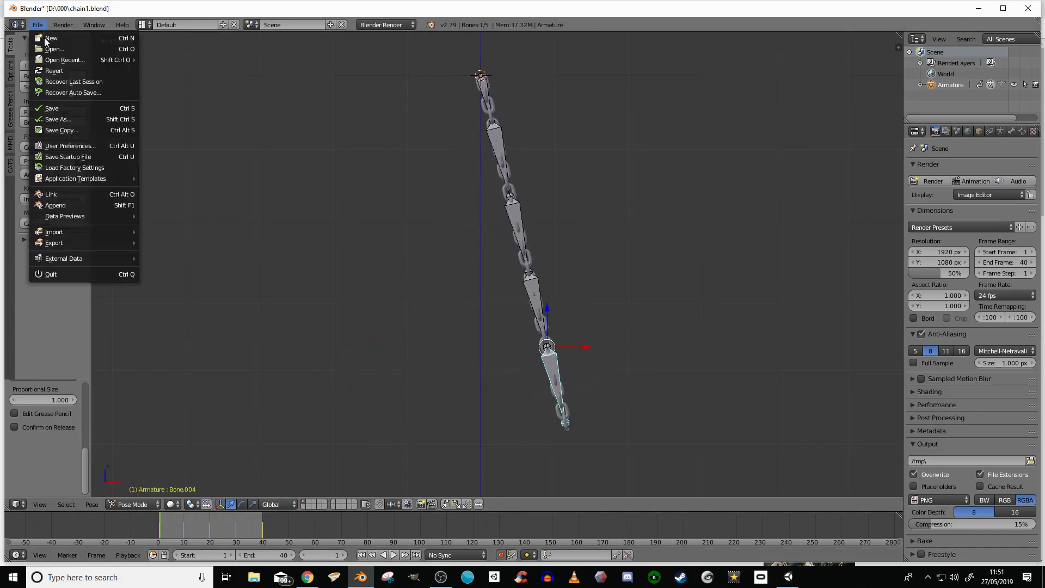
{"action": "left_click", "coordinate": [68, 118]}
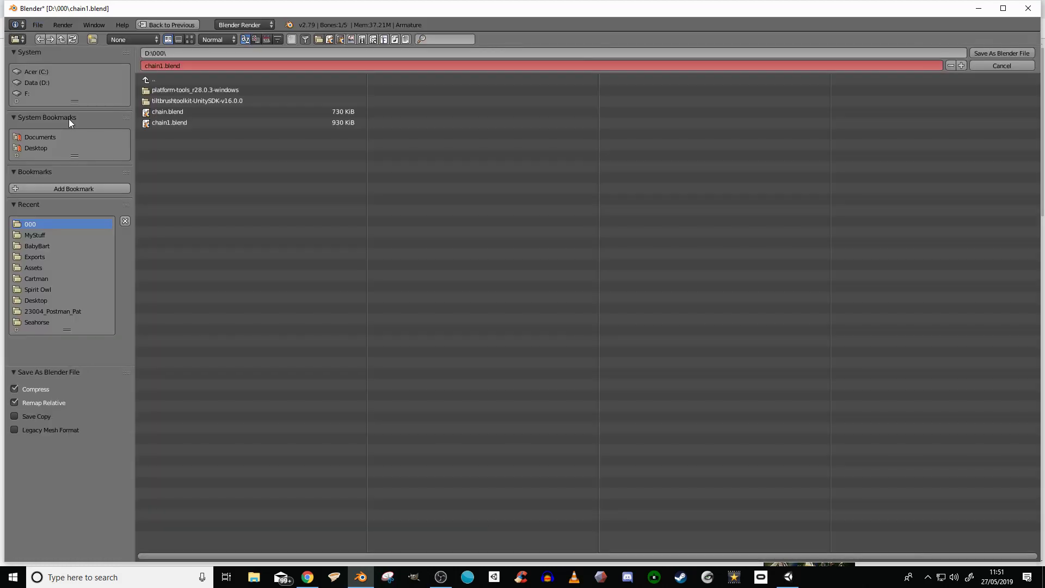
{"action": "left_click", "coordinate": [961, 66]}
{"action": "left_click", "coordinate": [985, 52]}
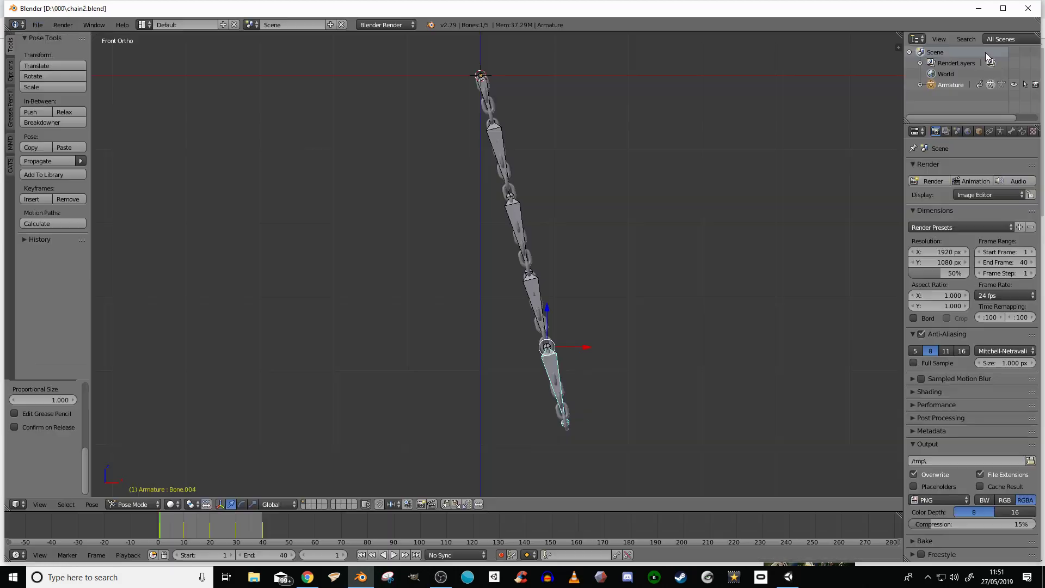
- Save chain2.blend into the Unity project folder D:\Altspace\Altspace Unity Projects\Test Proj\Assets\MyStuff
{"action": "left_click", "coordinate": [37, 25]}
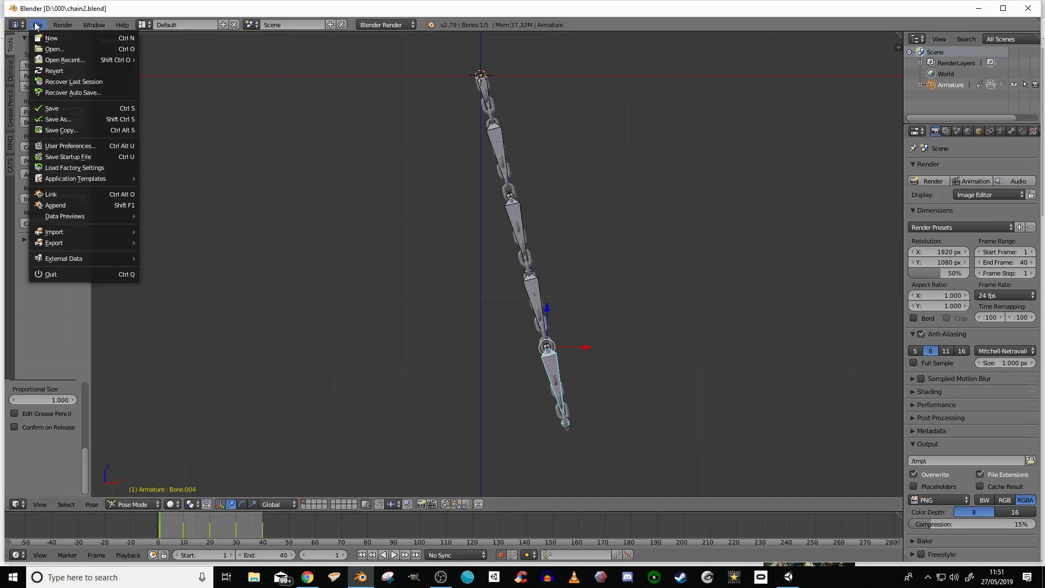
{"action": "left_click", "coordinate": [56, 118]}
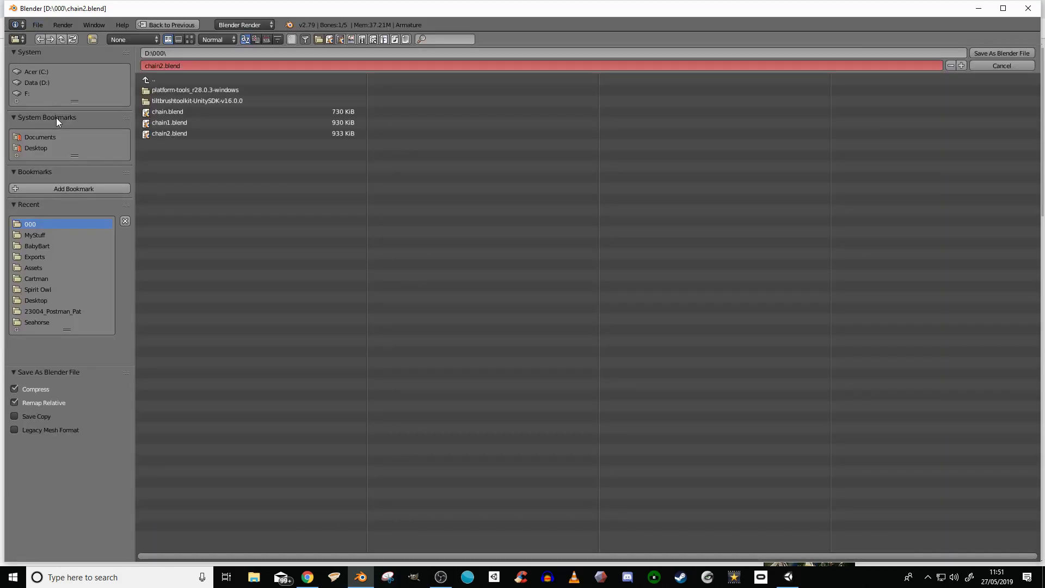
{"action": "left_click", "coordinate": [43, 83]}
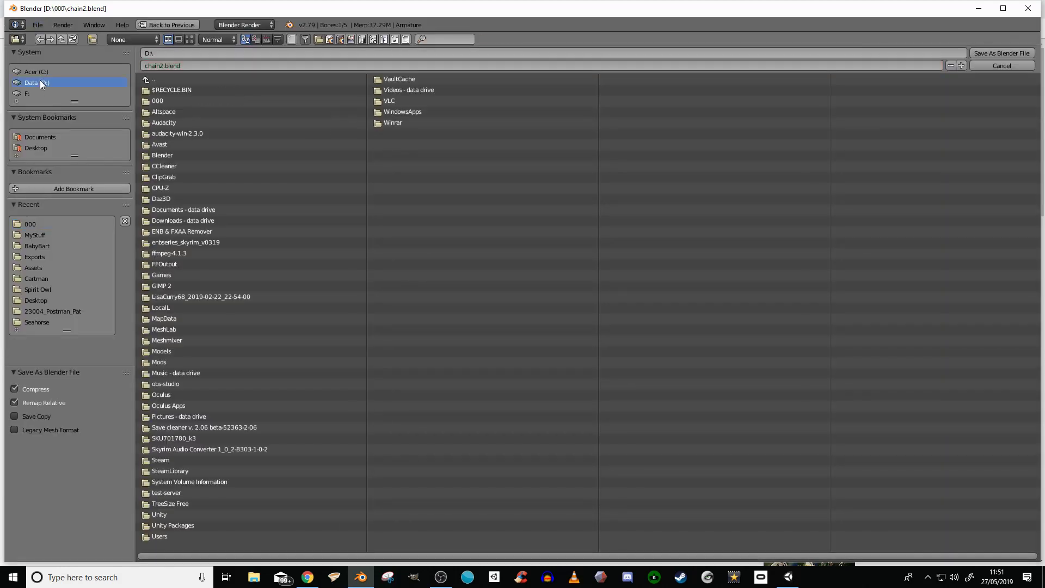
{"action": "left_click", "coordinate": [172, 112]}
{"action": "left_click", "coordinate": [168, 89]}
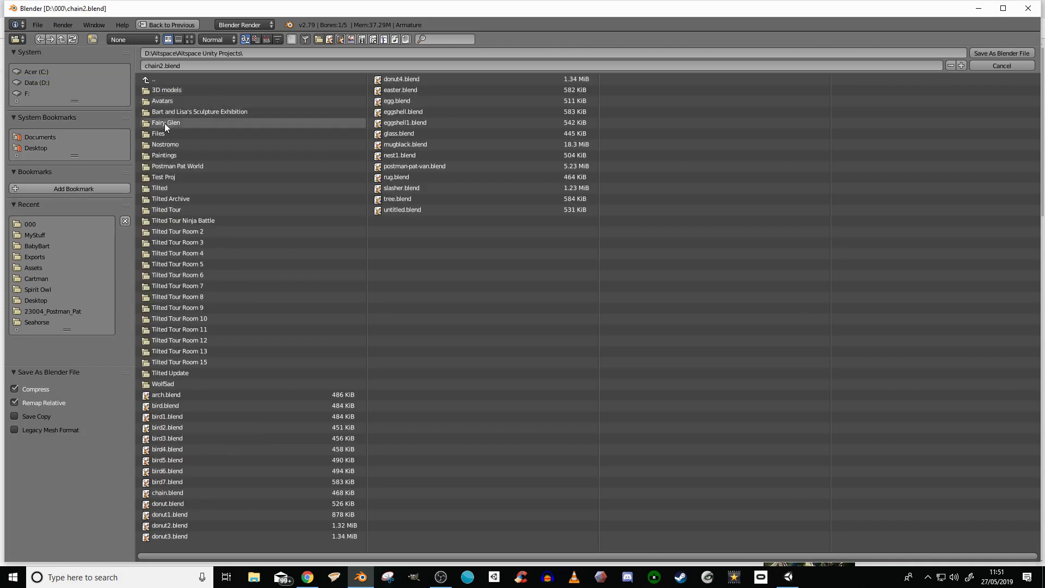
{"action": "left_click", "coordinate": [167, 178]}
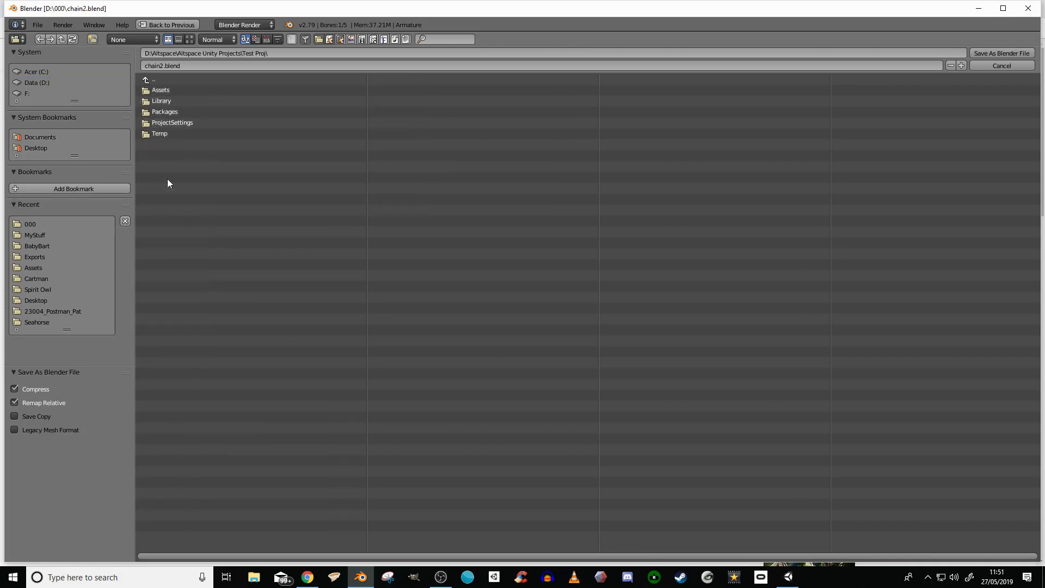
{"action": "left_click", "coordinate": [168, 90]}
{"action": "left_click", "coordinate": [168, 100]}
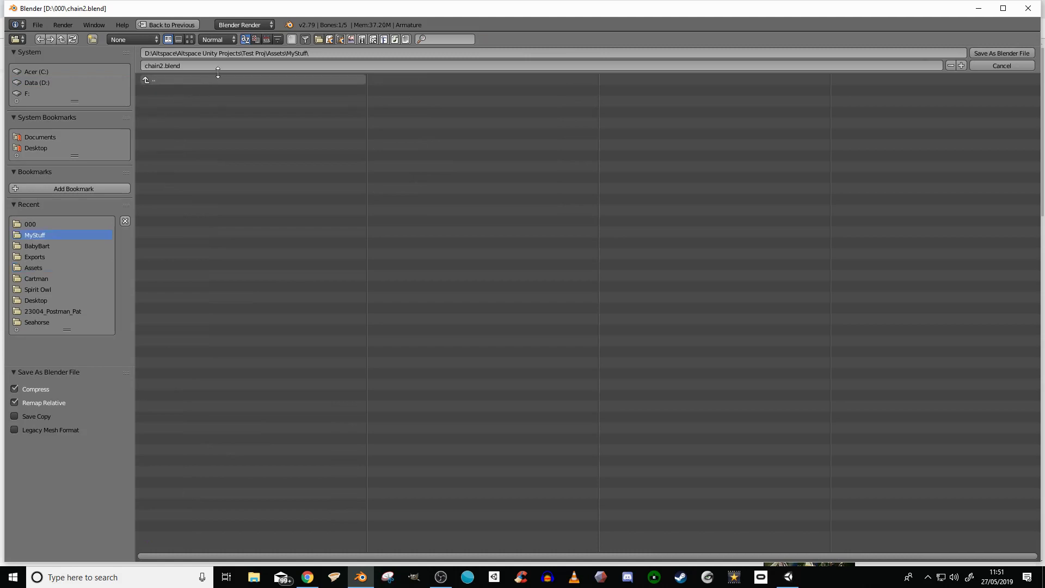
{"action": "left_click", "coordinate": [1001, 53]}
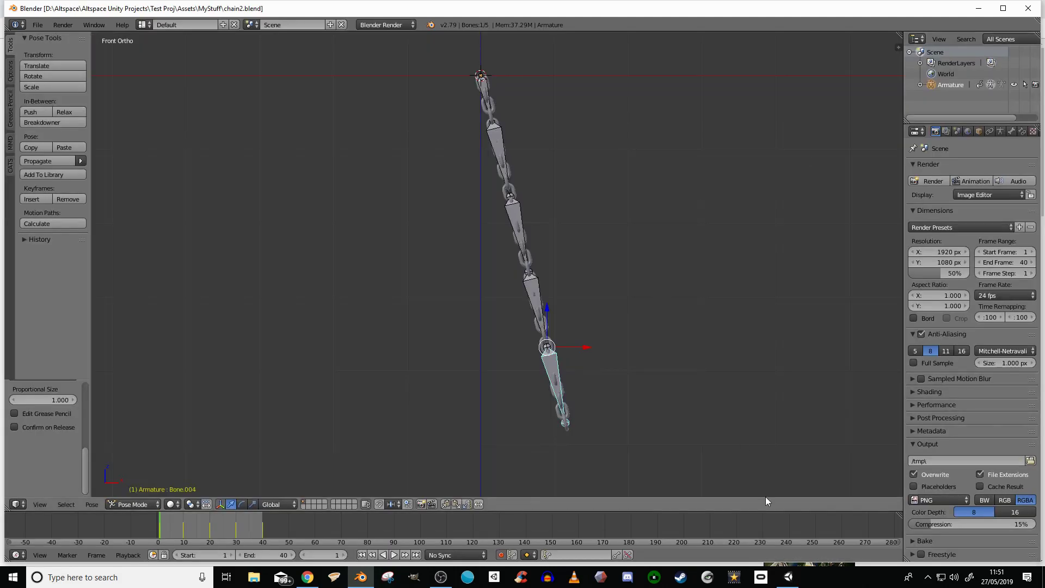
- Switch to Unity and extract the embedded materials of the chain2 model into the MyStuff folder
{"action": "left_click", "coordinate": [789, 581]}
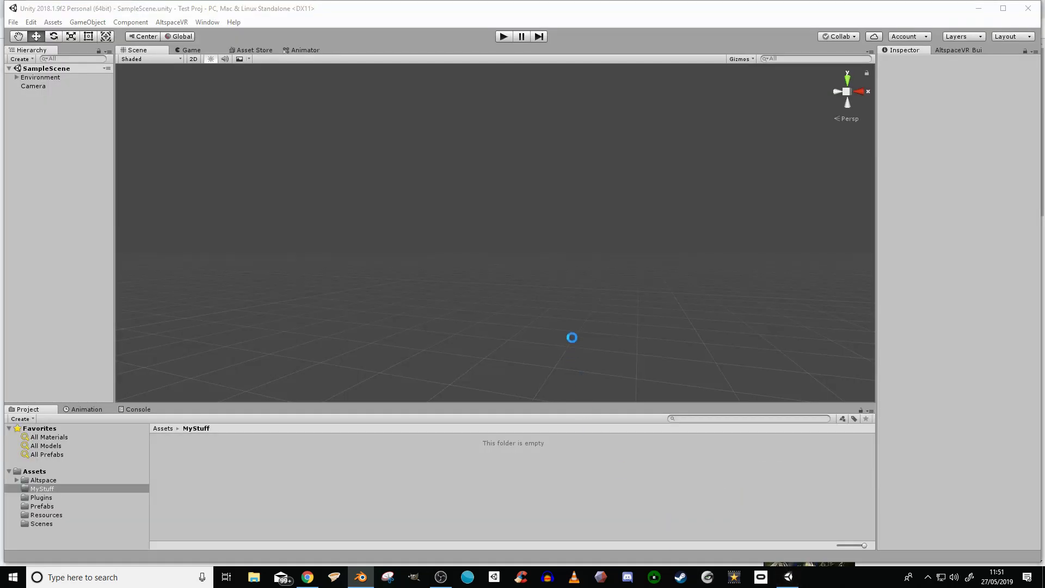
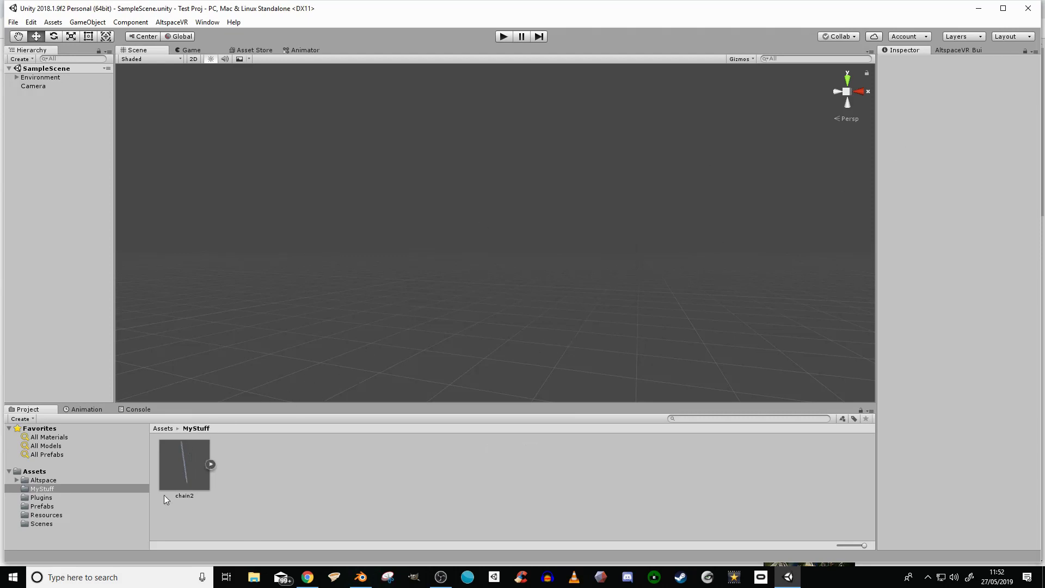
{"action": "left_click", "coordinate": [183, 469]}
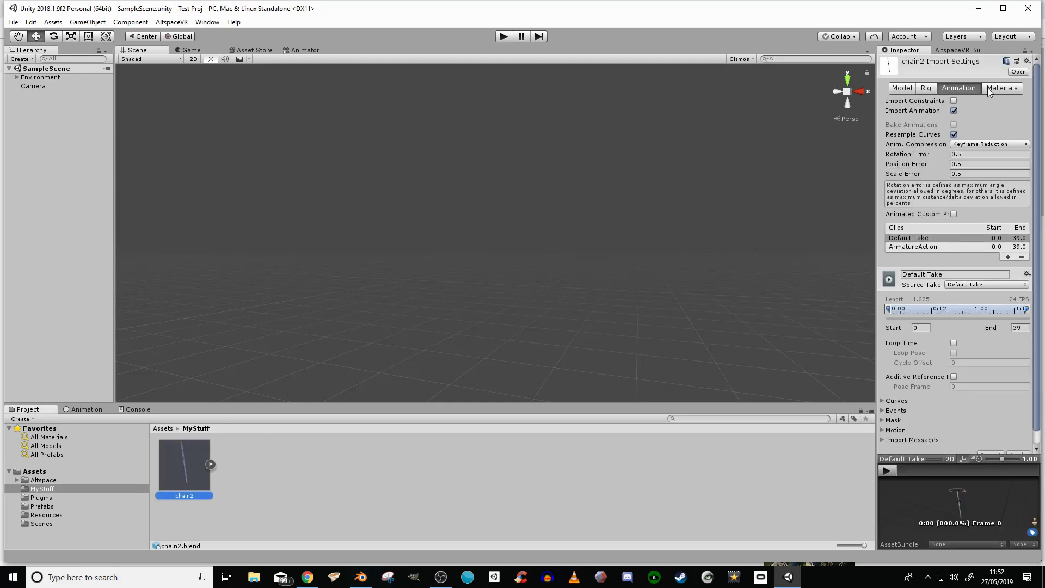
{"action": "left_click", "coordinate": [1010, 92]}
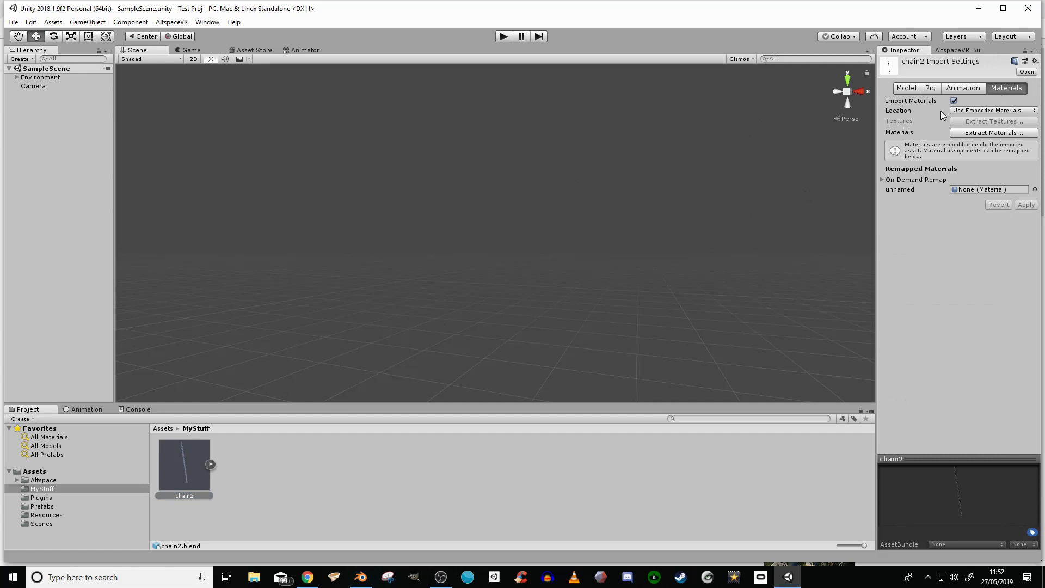
{"action": "left_click", "coordinate": [881, 181]}
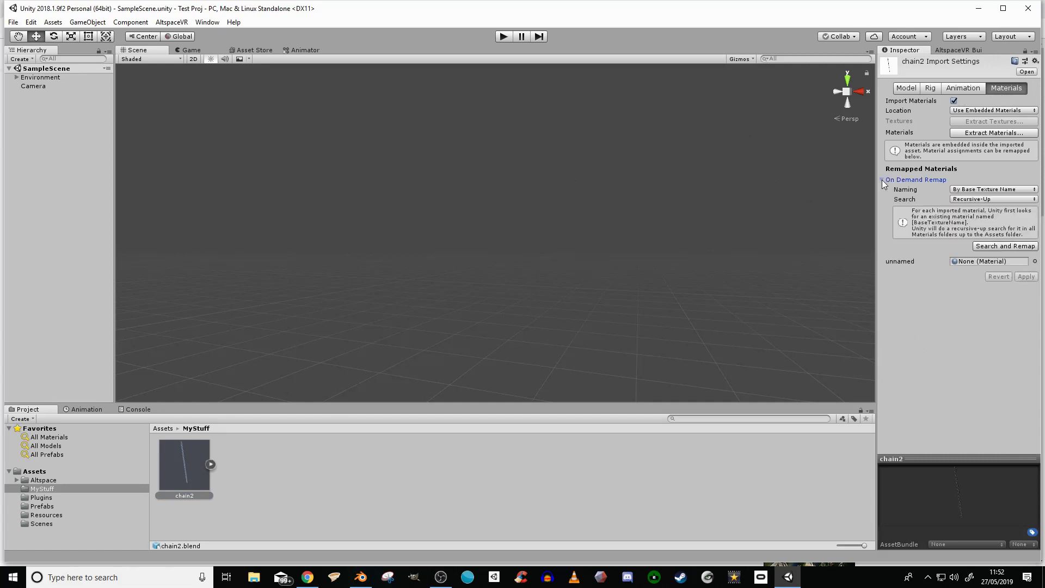
{"action": "left_click", "coordinate": [1000, 248]}
{"action": "left_click", "coordinate": [994, 132]}
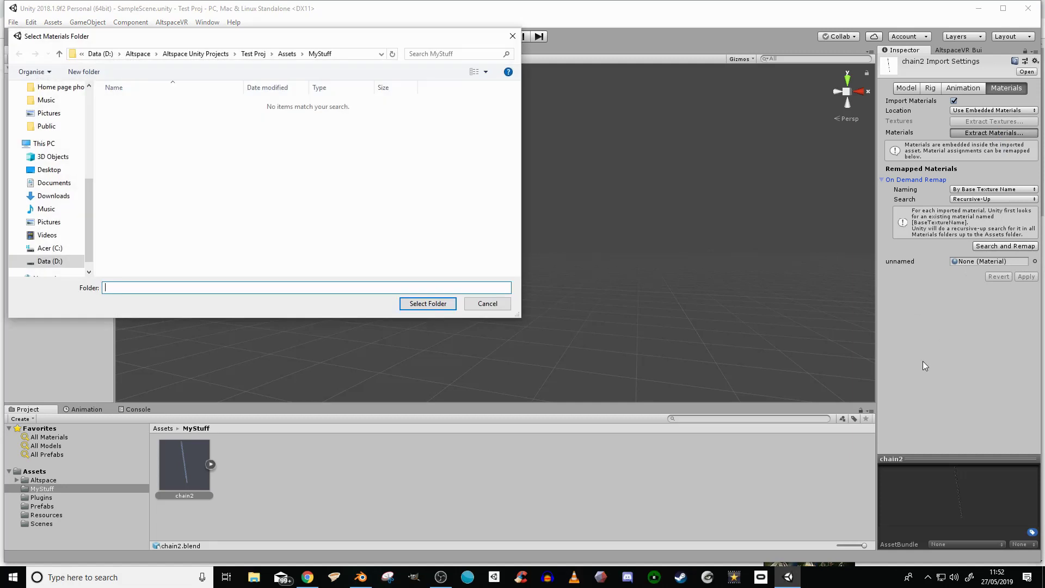
{"action": "left_click", "coordinate": [437, 310]}
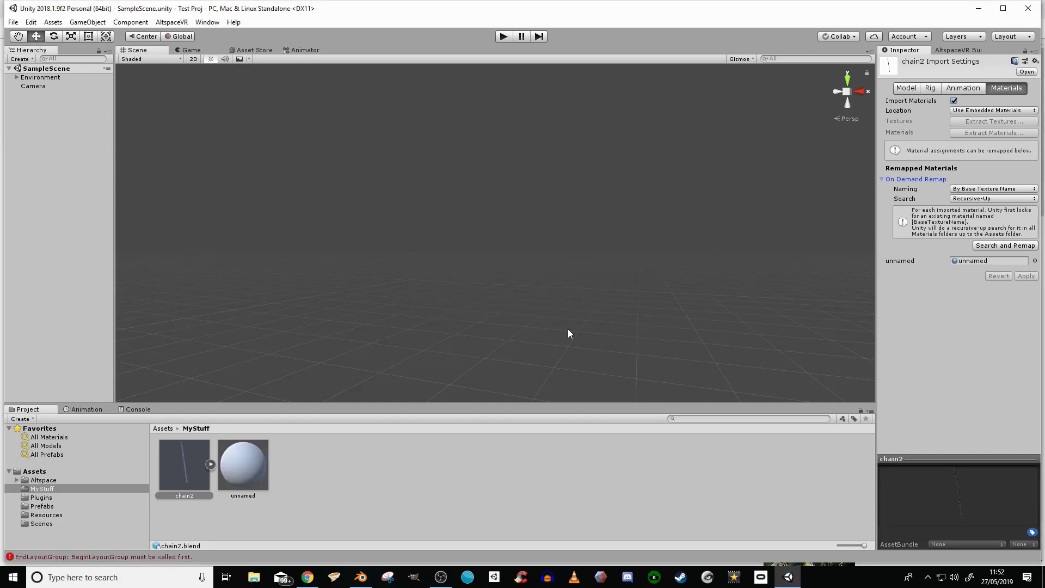
- Set the Metallic value of the extracted chain material "unnamed" to 1
{"action": "left_click", "coordinate": [243, 468]}
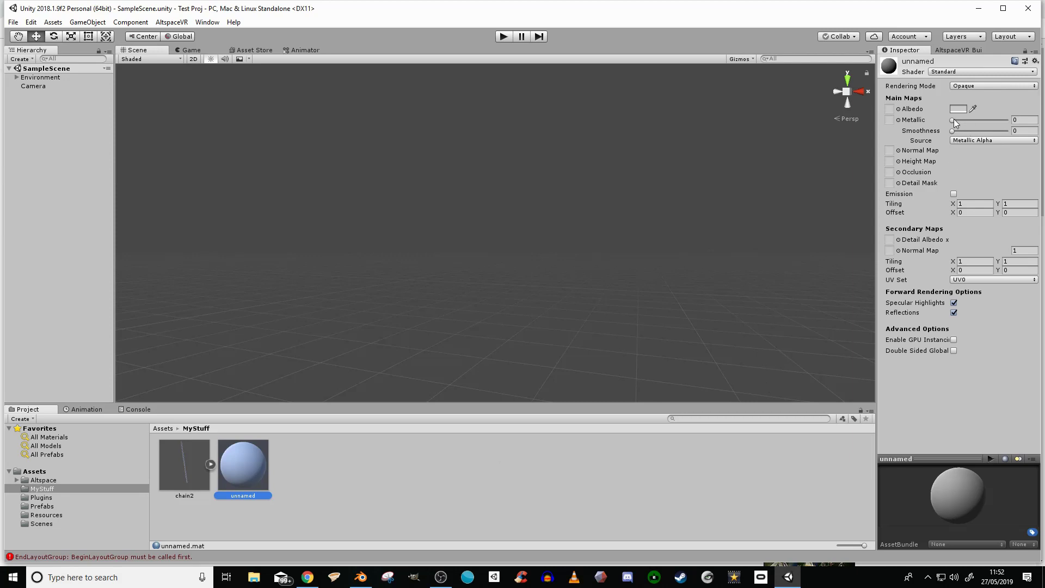
{"action": "left_click", "coordinate": [1015, 121]}
{"action": "type", "text": "1"}
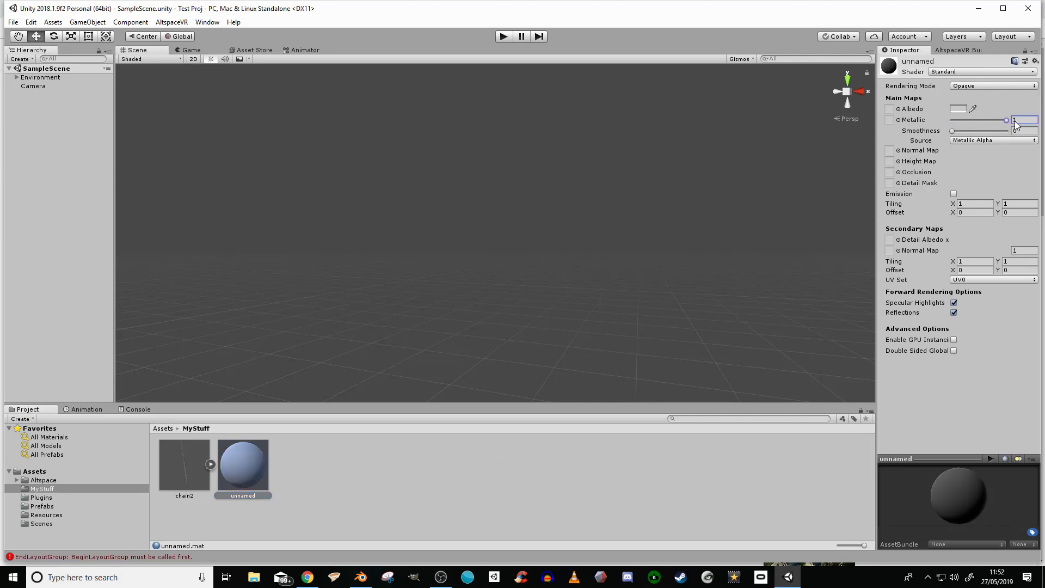
- Set the chain material's Smoothness to 0.6 and enable Emission with Realtime global illumination
{"action": "left_click", "coordinate": [1018, 131]}
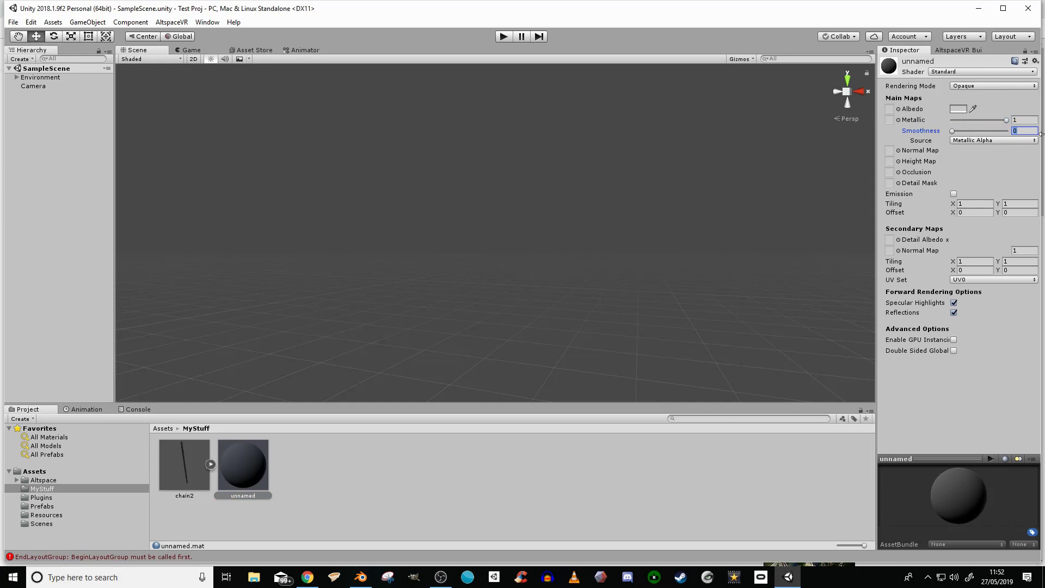
{"action": "type", "text": ".6"}
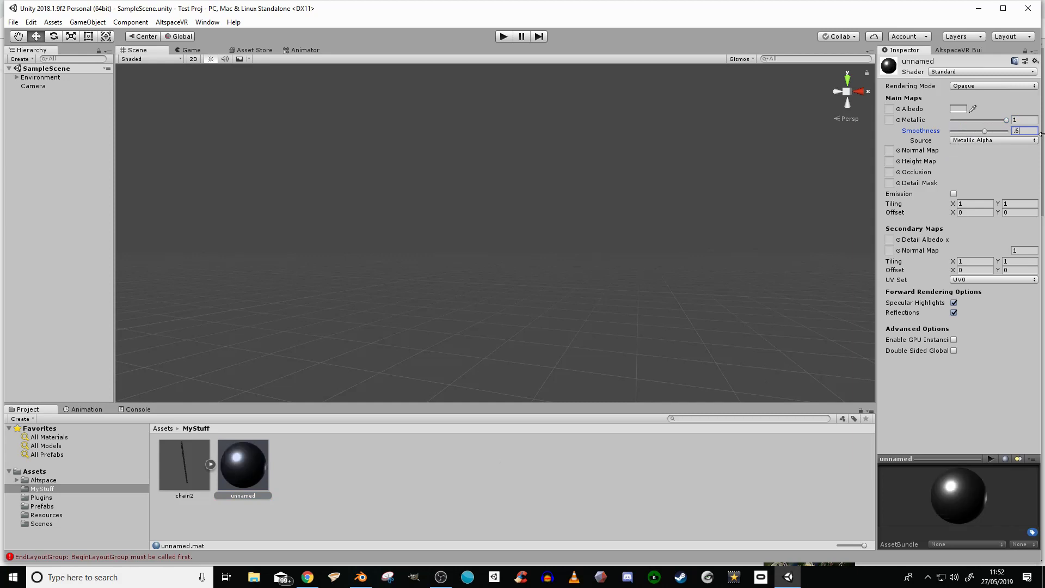
{"action": "key", "text": "Return"}
{"action": "left_click", "coordinate": [954, 194]}
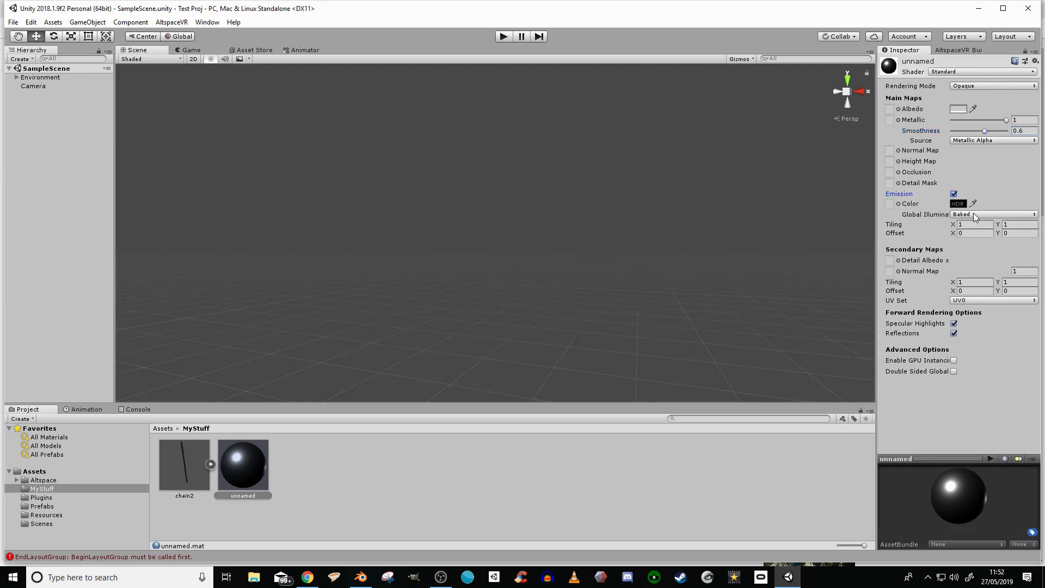
{"action": "left_click", "coordinate": [973, 215]}
{"action": "left_click", "coordinate": [976, 226]}
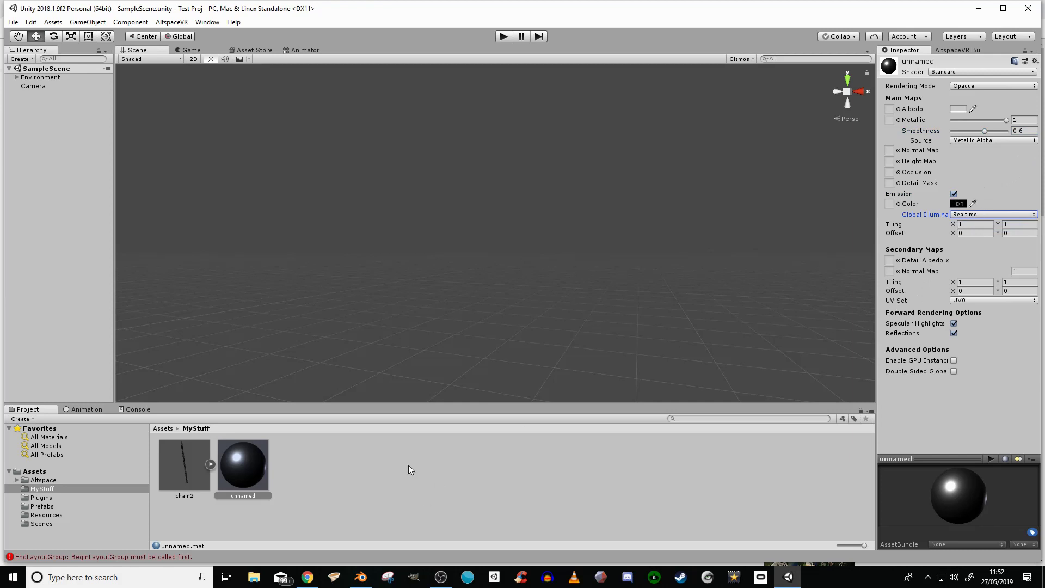
- Add a Reflection Probe to the scene
{"action": "right_click", "coordinate": [29, 191]}
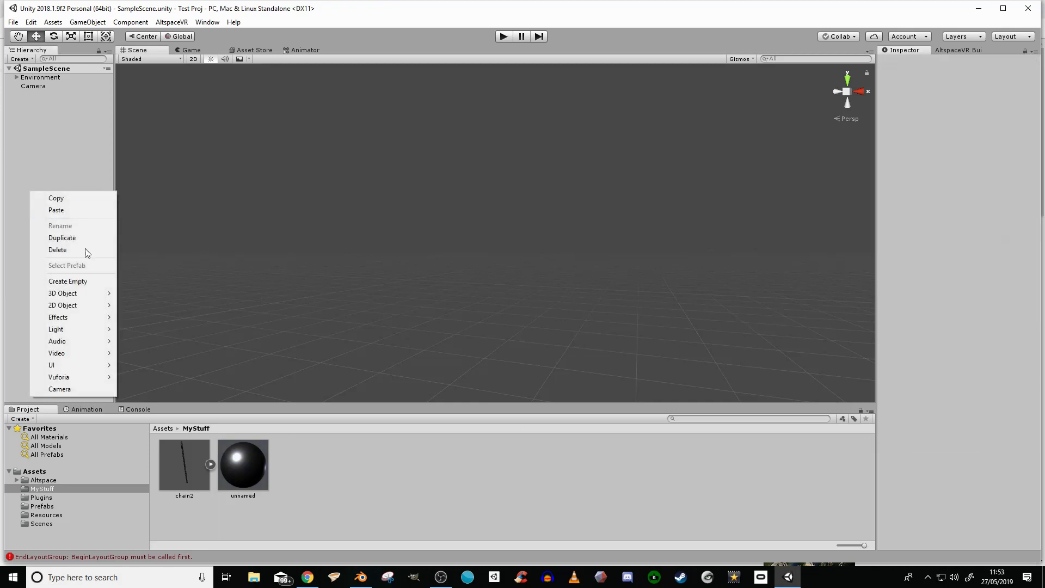
{"action": "mouse_move", "coordinate": [76, 330]}
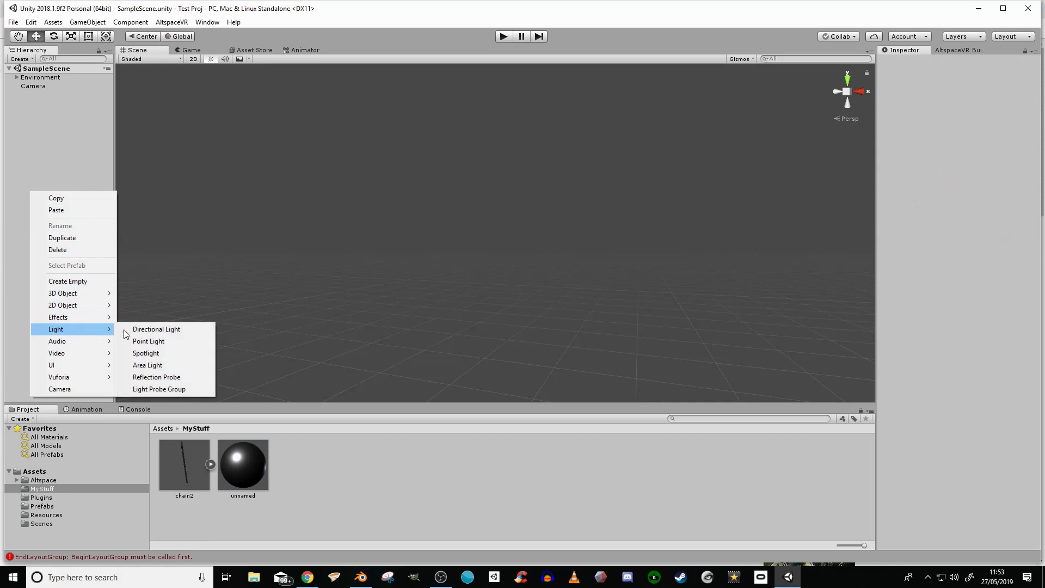
{"action": "left_click", "coordinate": [157, 377]}
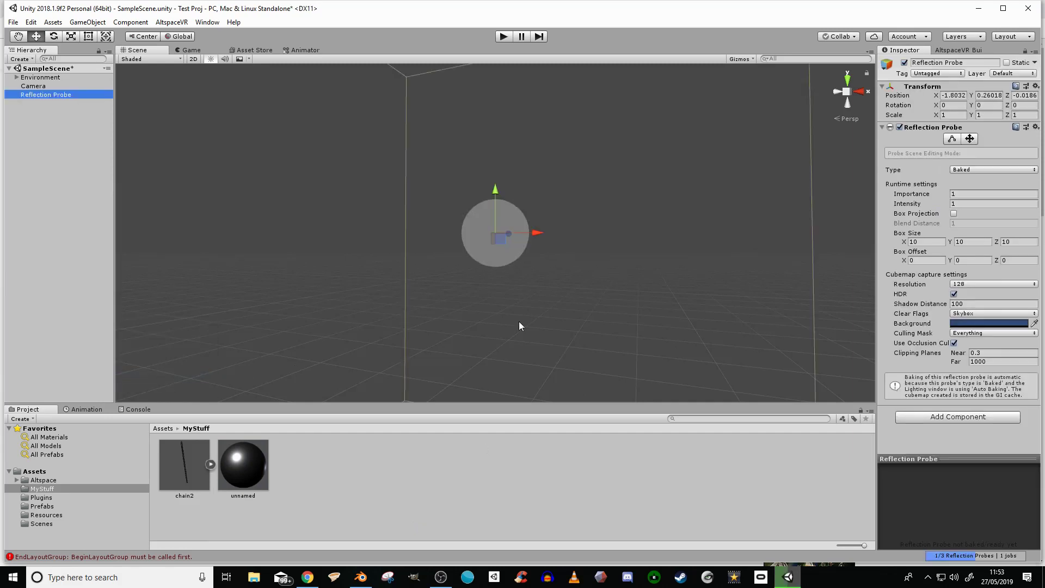
- Position the reflection probe at X 0, Y 1, Z 0 and set its type to Realtime
{"action": "left_click", "coordinate": [961, 95]}
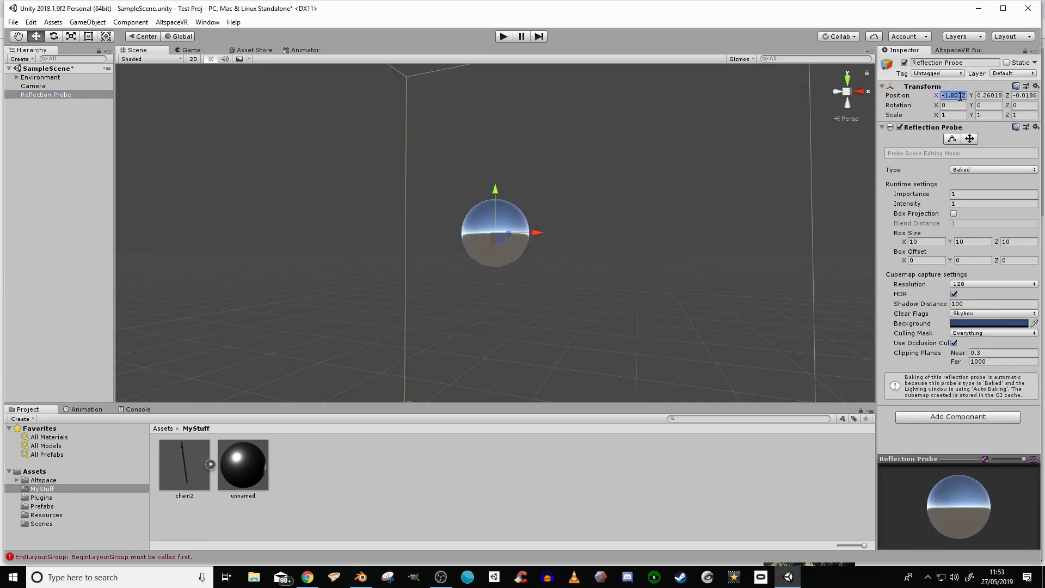
{"action": "type", "text": "1"}
{"action": "key", "text": "Tab"}
{"action": "key", "text": "Tab"}
{"action": "type", "text": "1"}
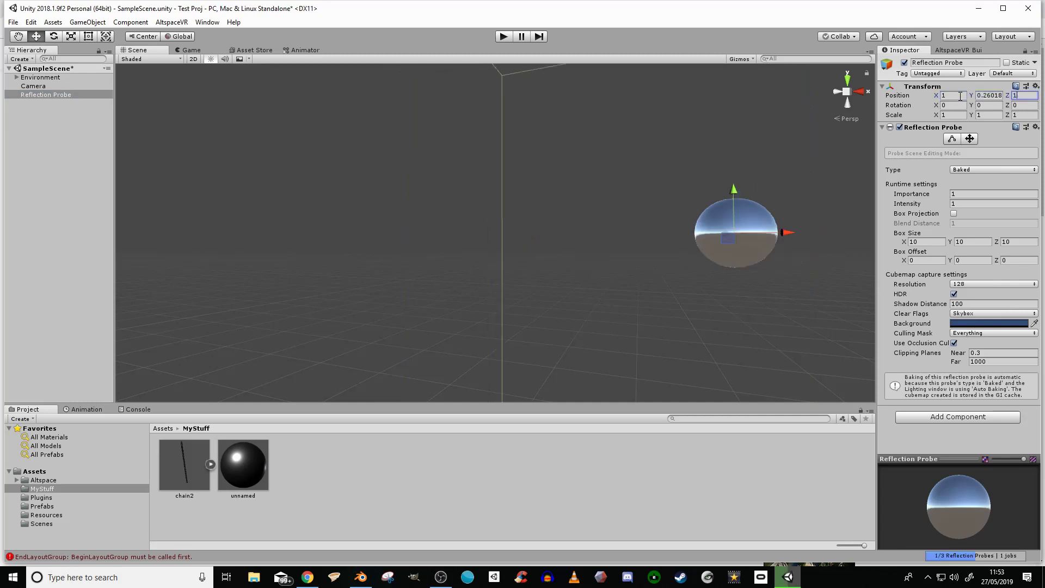
{"action": "key", "text": "shift+Tab"}
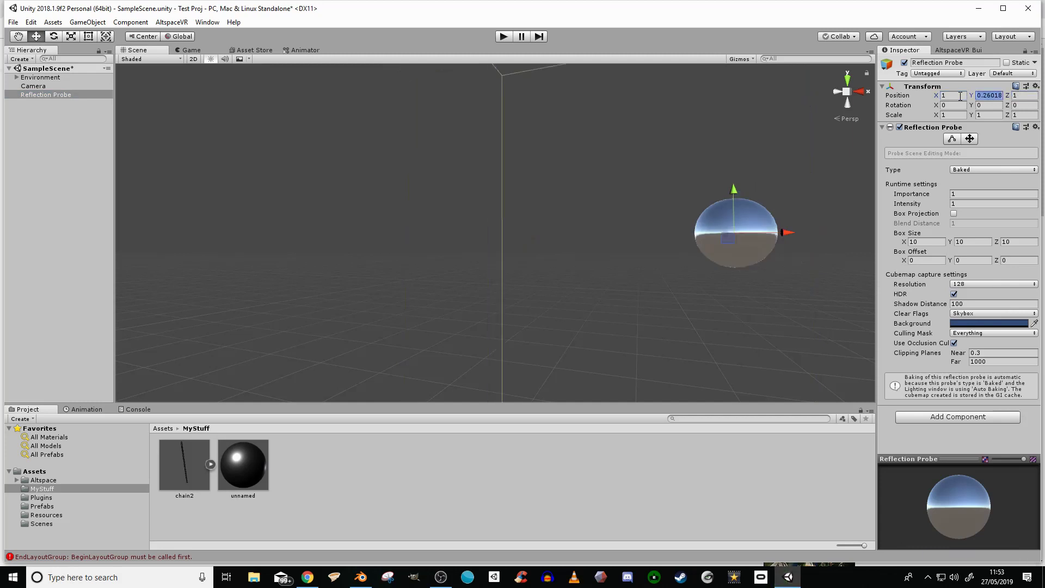
{"action": "key", "text": "shift+Tab"}
{"action": "type", "text": "0"}
{"action": "key", "text": "Tab"}
{"action": "type", "text": "1"}
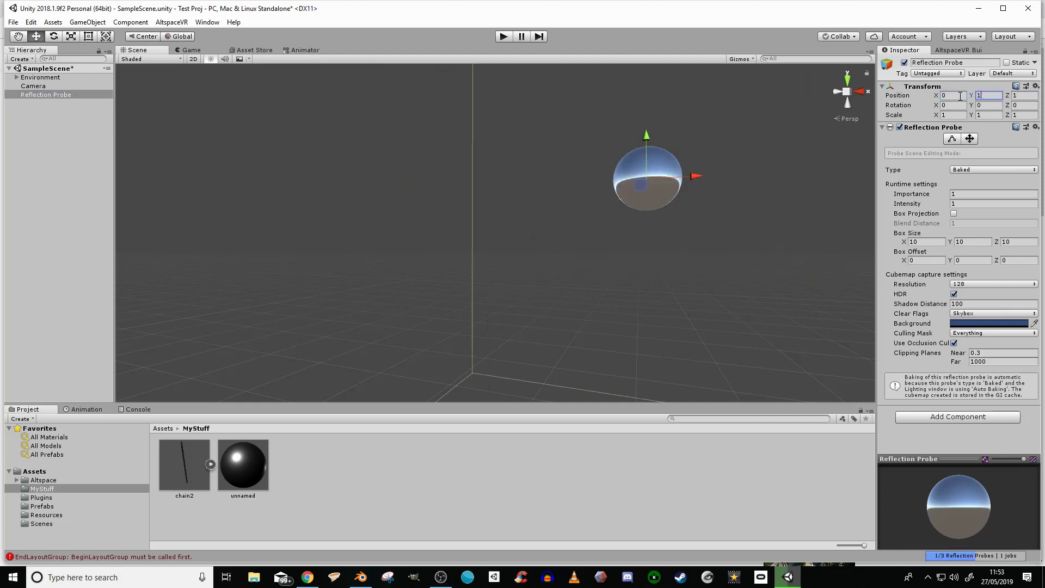
{"action": "key", "text": "Tab"}
{"action": "type", "text": "0"}
{"action": "key", "text": "Tab"}
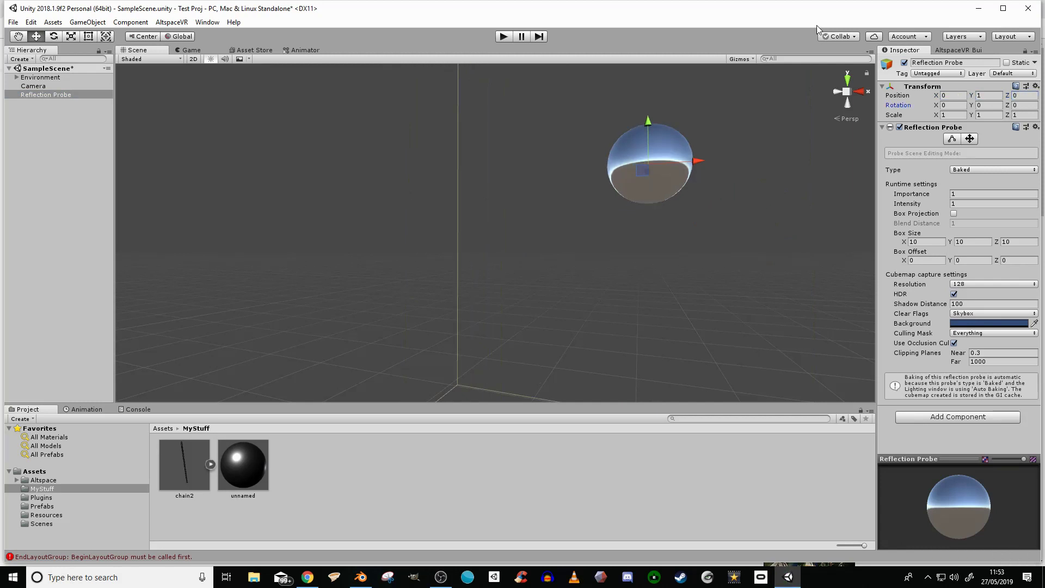
{"action": "left_click", "coordinate": [977, 170]}
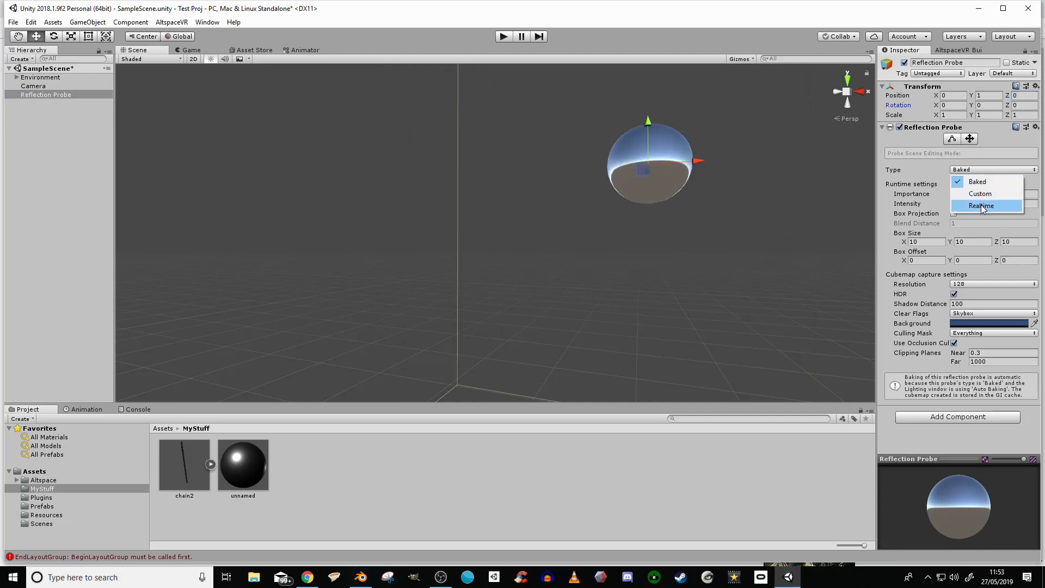
{"action": "left_click", "coordinate": [975, 206]}
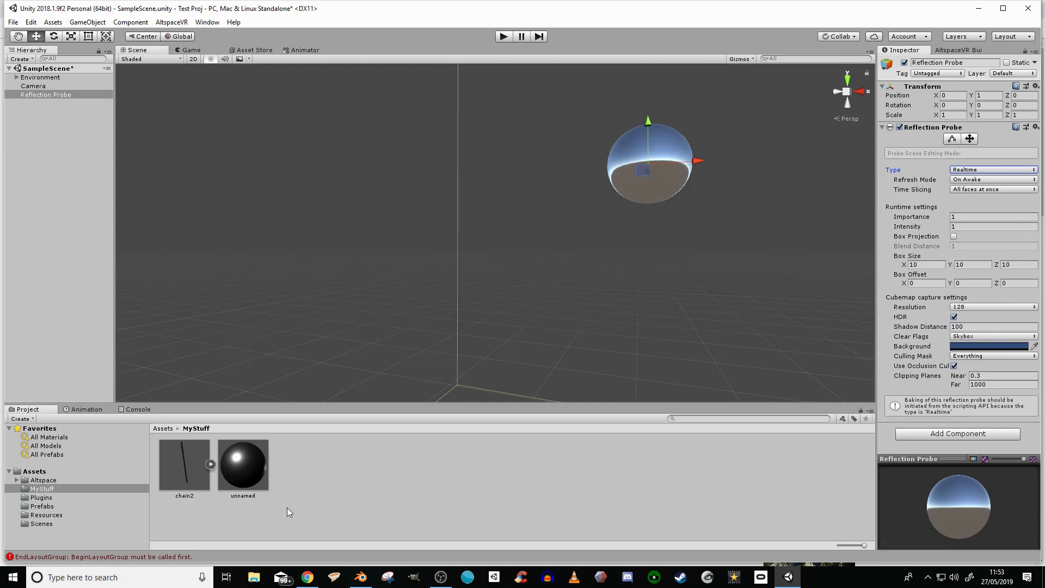
- Place the chain2 model in the scene and raise it to about Y 4.54
{"action": "left_click_drag", "start_coordinate": [200, 483], "coordinate": [64, 313]}
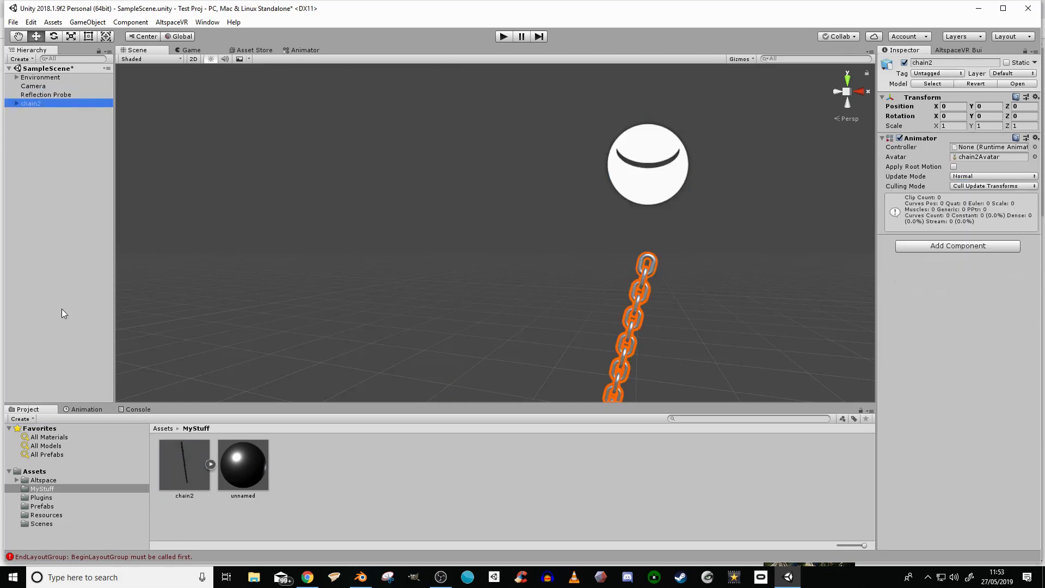
{"action": "key", "text": "f"}
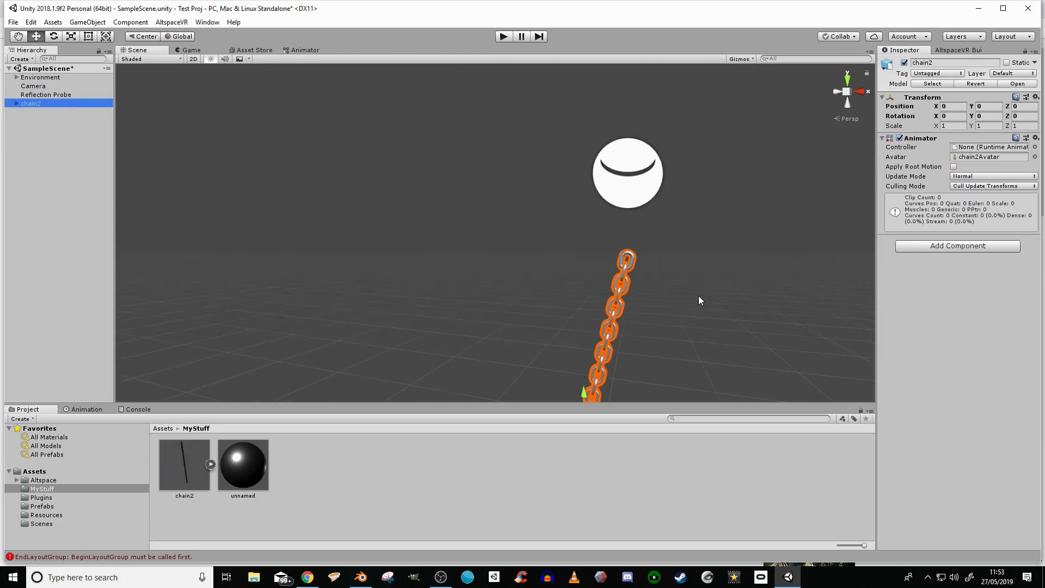
{"action": "scroll", "coordinate": [684, 323], "scroll_direction": "up", "scroll_amount": 5}
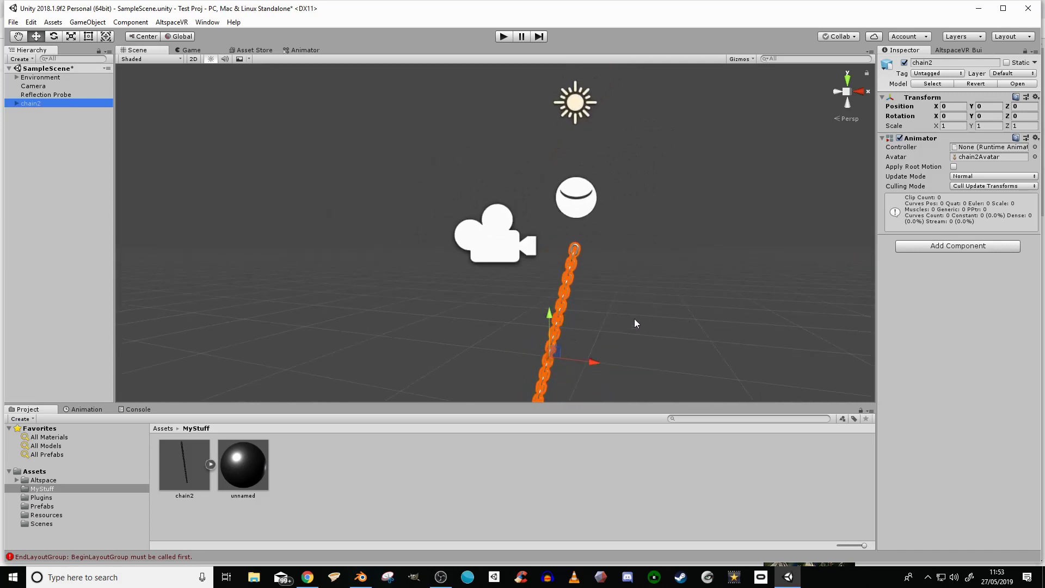
{"action": "middle_click_drag", "start_coordinate": [649, 323], "coordinate": [641, 345]}
{"action": "left_click_drag", "start_coordinate": [542, 341], "coordinate": [599, 128]}
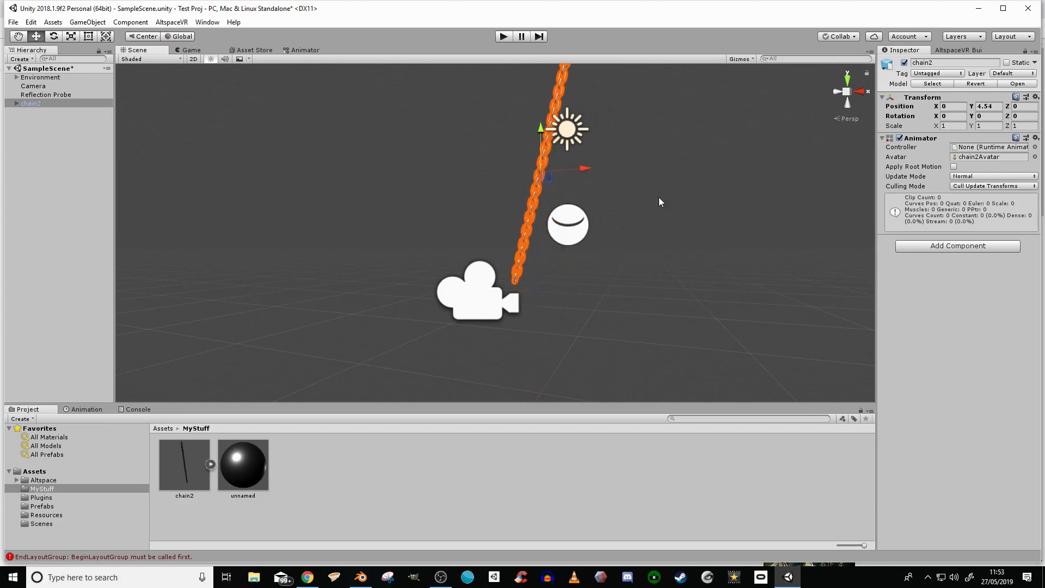
- Scale the chain uniformly down to about 0.436 and lower it to about Y 1.49
{"action": "left_click", "coordinate": [71, 37]}
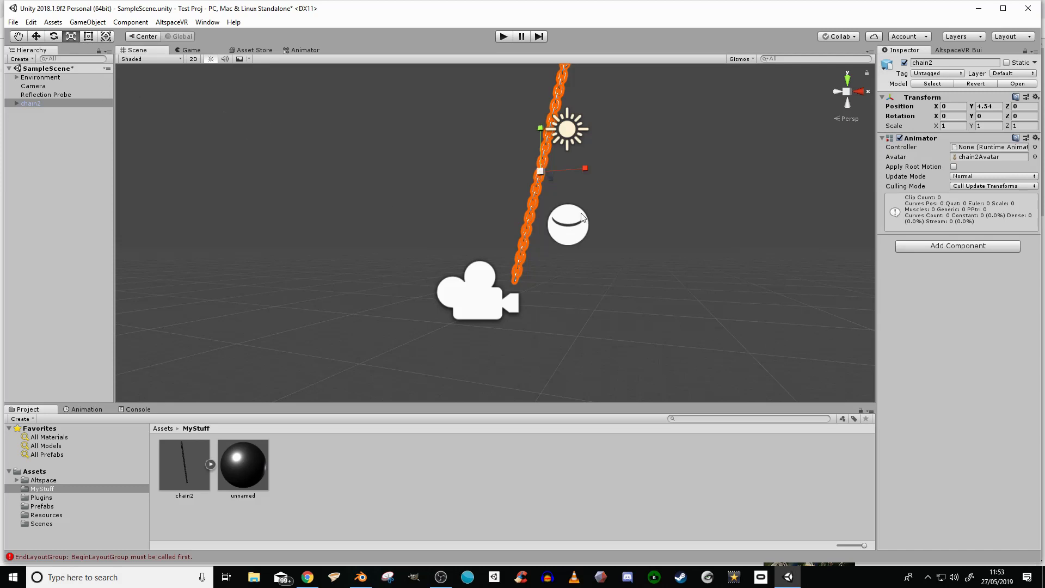
{"action": "left_click_drag", "start_coordinate": [541, 171], "coordinate": [511, 174]}
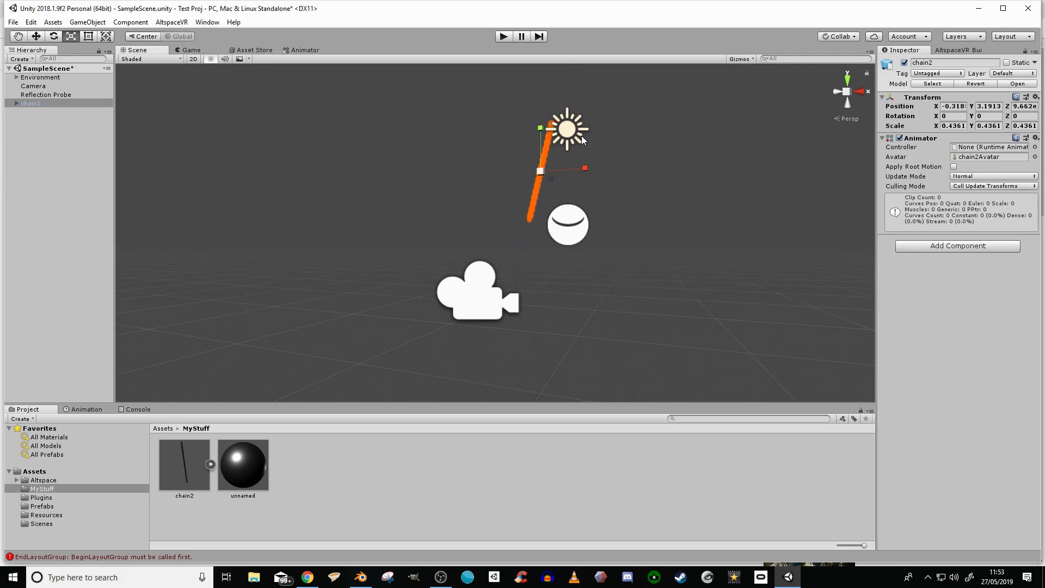
{"action": "left_click", "coordinate": [33, 36]}
{"action": "left_click_drag", "start_coordinate": [541, 131], "coordinate": [543, 207]}
- Add a Plane as a child of chain2 and lower it below the chain to about Y -5.2
{"action": "right_click", "coordinate": [24, 270]}
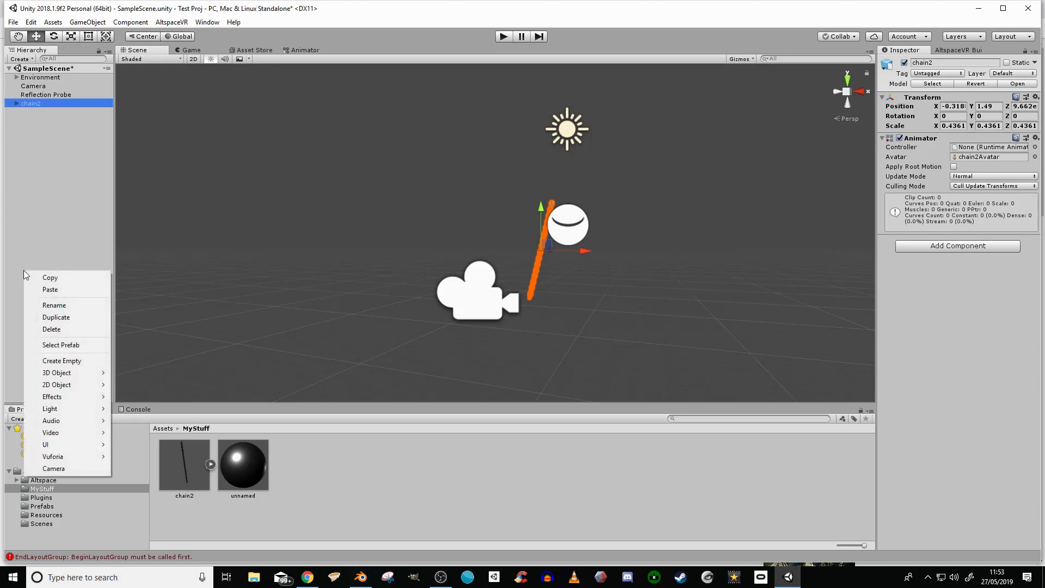
{"action": "mouse_move", "coordinate": [84, 374]}
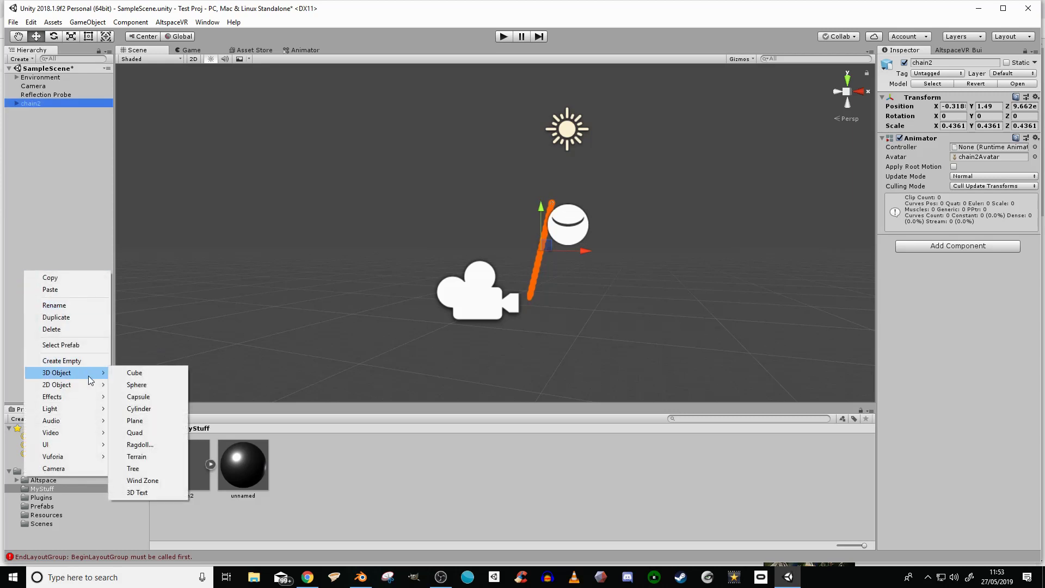
{"action": "left_click", "coordinate": [155, 422]}
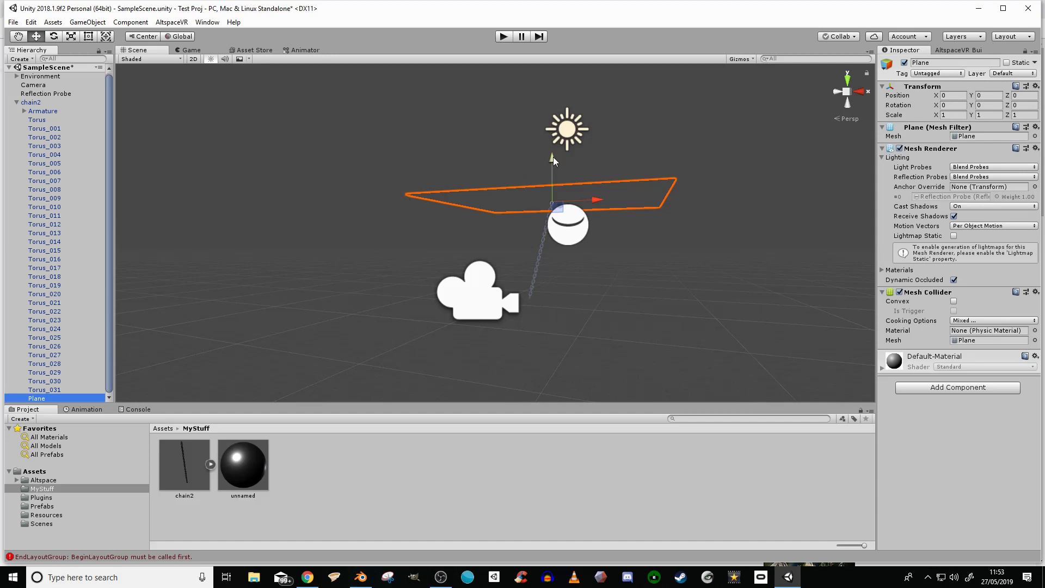
{"action": "left_click_drag", "start_coordinate": [554, 156], "coordinate": [564, 261]}
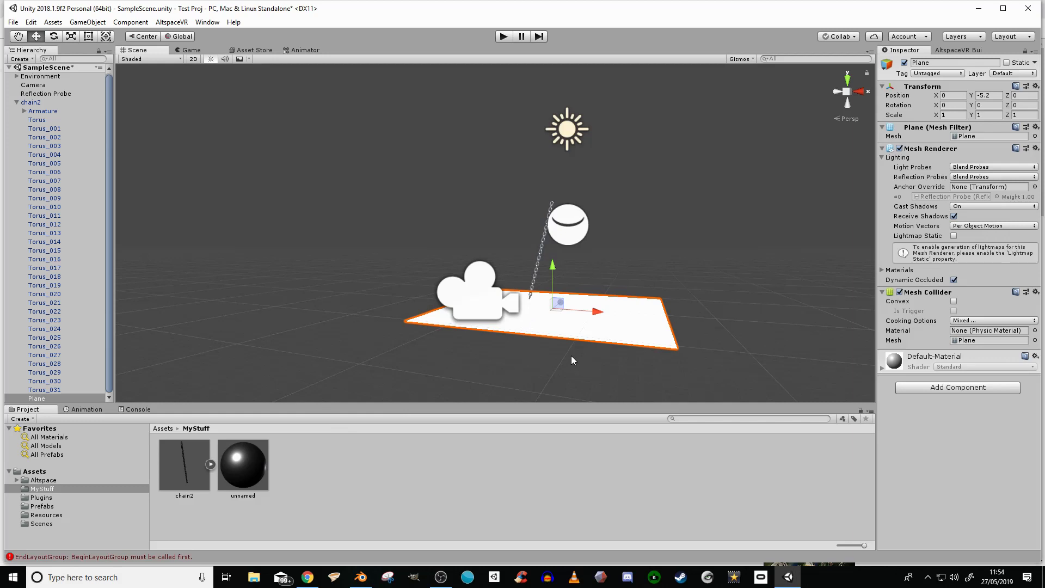
- Create a new material named plane in the MyStuff folder
{"action": "right_click", "coordinate": [429, 499]}
{"action": "mouse_move", "coordinate": [490, 272]}
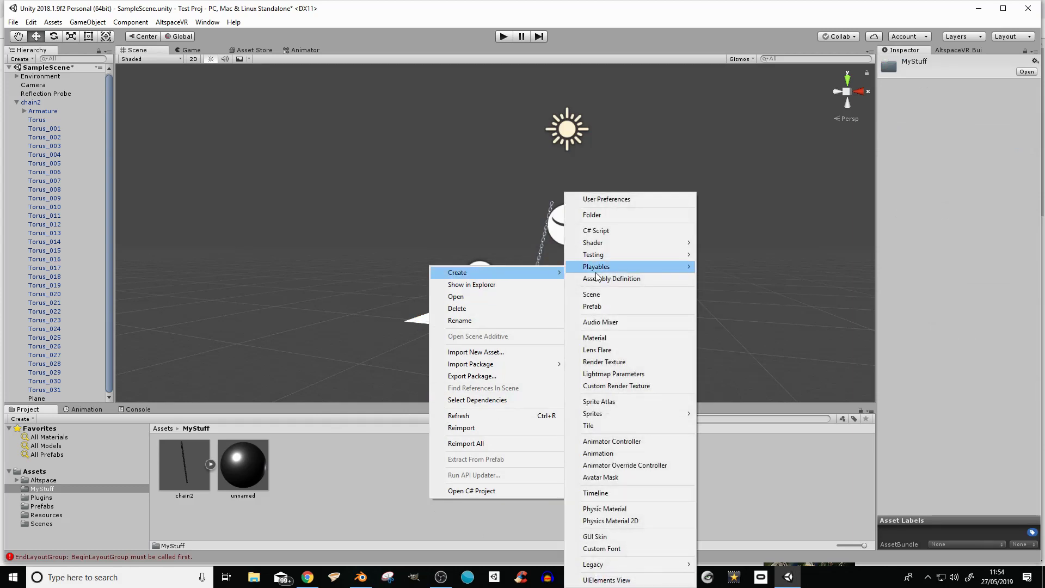
{"action": "left_click", "coordinate": [619, 338]}
{"action": "type", "text": "plane"}
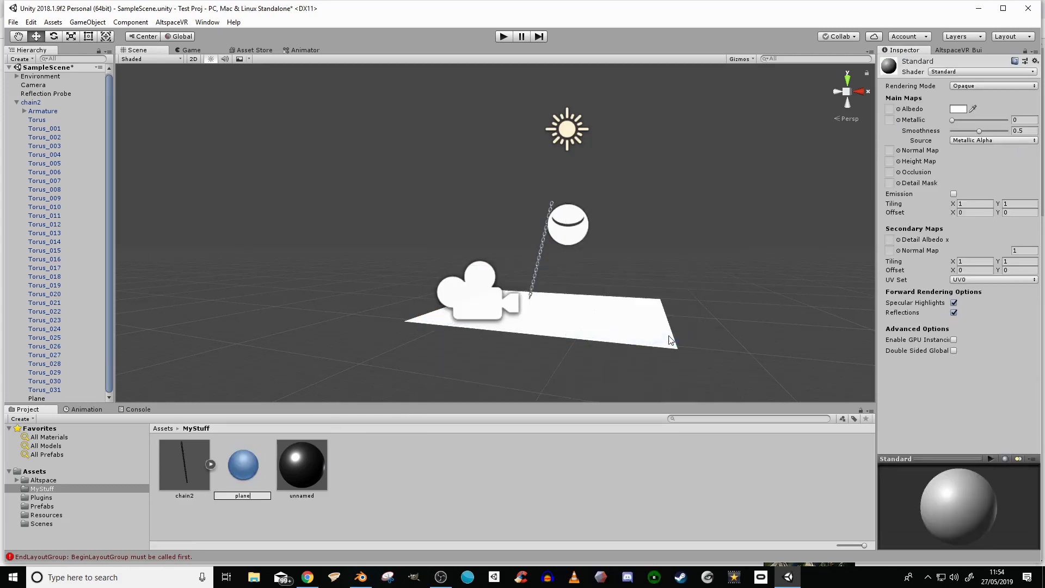
{"action": "key", "text": "Return"}
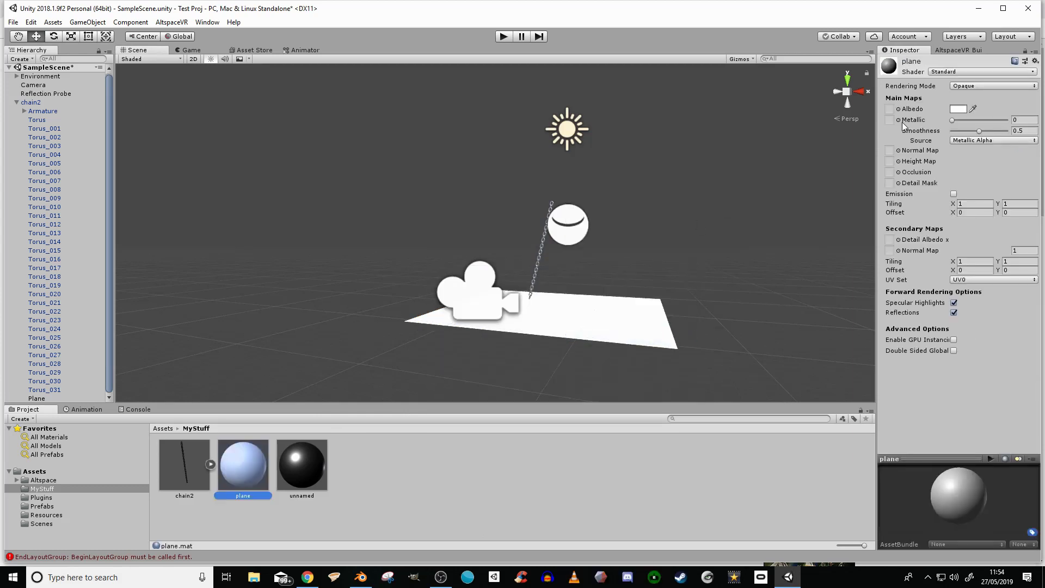
- Set the plane material's albedo to the dark reddish brown 664040 and apply the material to the floor plane
{"action": "left_click", "coordinate": [960, 109]}
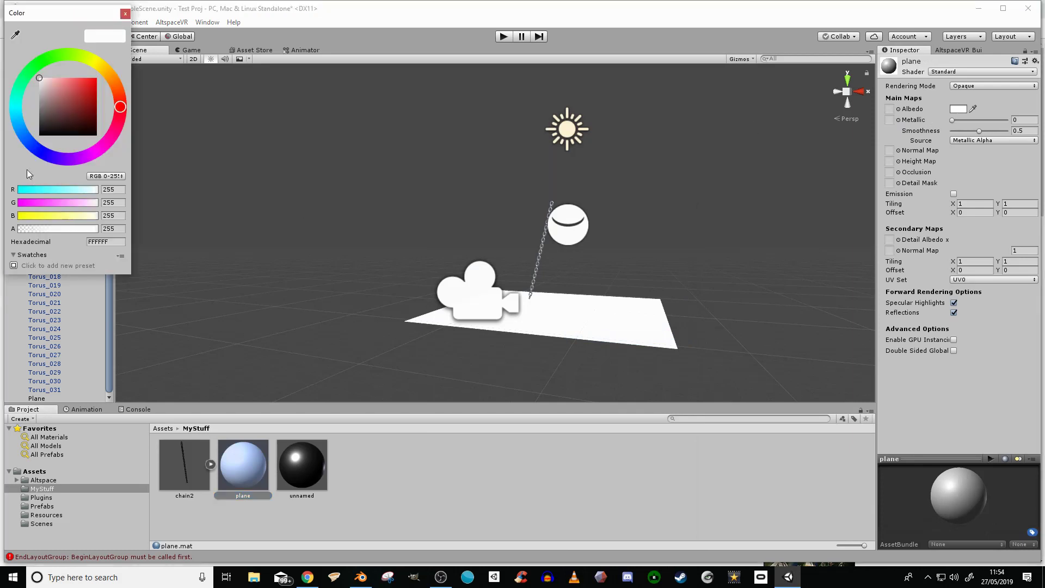
{"action": "left_click_drag", "start_coordinate": [50, 100], "coordinate": [60, 113]}
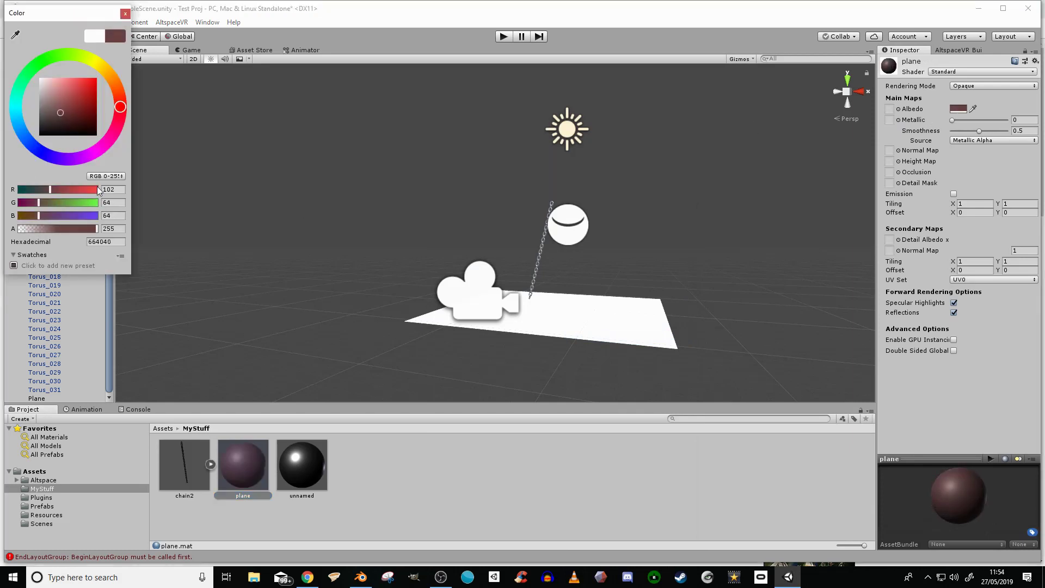
{"action": "left_click", "coordinate": [125, 14]}
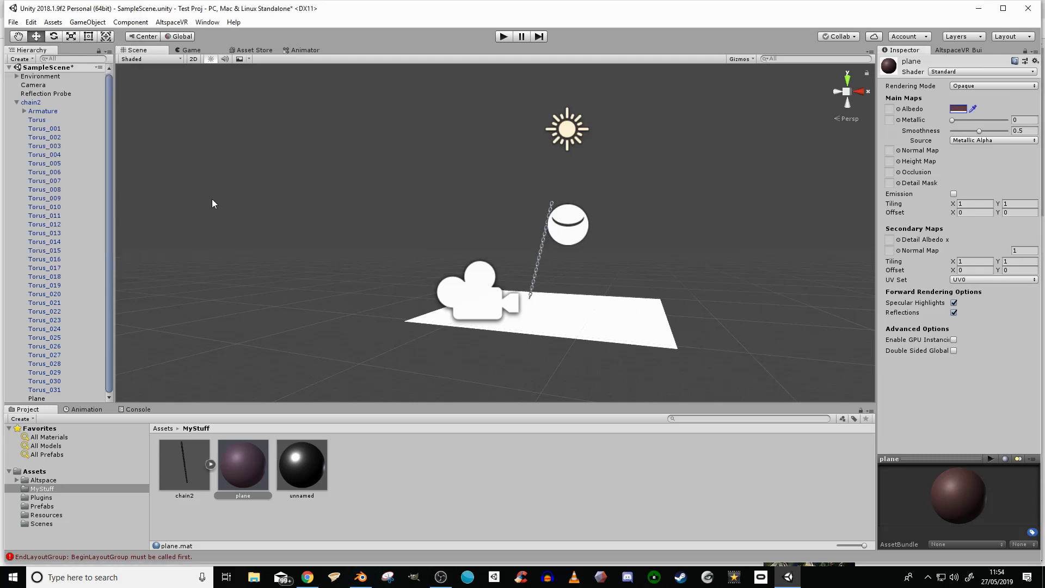
{"action": "left_click_drag", "start_coordinate": [245, 473], "coordinate": [573, 323]}
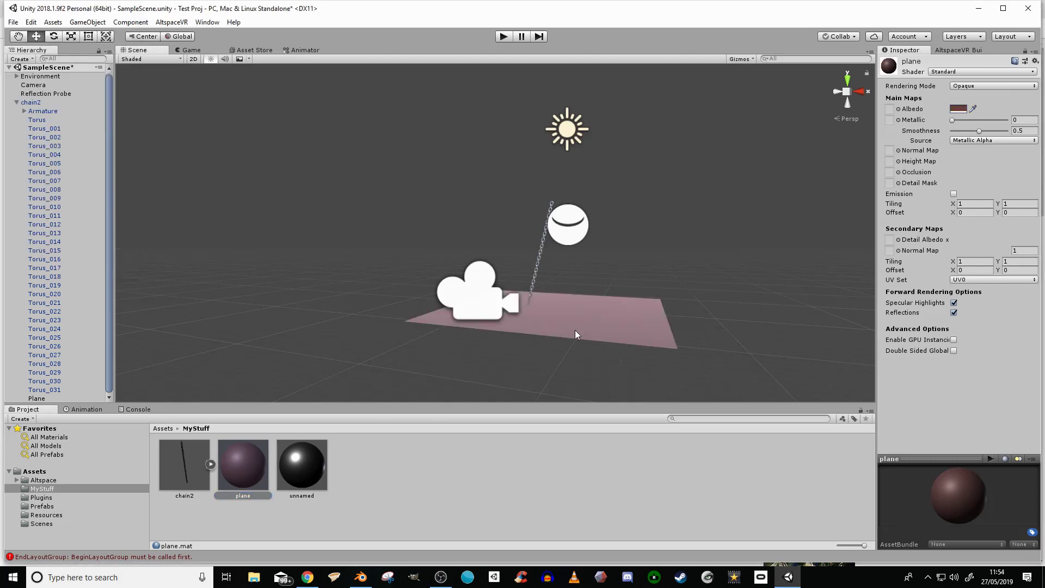
- Raise the chain2 object together with its child floor plane to about Y 2.36
{"action": "mouse_move", "coordinate": [611, 313]}
{"action": "middle_mouse_down"}
{"action": "mouse_move", "coordinate": [602, 327]}
{"action": "mouse_move", "coordinate": [612, 310]}
{"action": "mouse_move", "coordinate": [590, 305]}
{"action": "mouse_move", "coordinate": [614, 317]}
{"action": "mouse_move", "coordinate": [618, 299]}
{"action": "mouse_move", "coordinate": [616, 316]}
{"action": "middle_mouse_up"}
{"action": "left_click", "coordinate": [17, 102]}
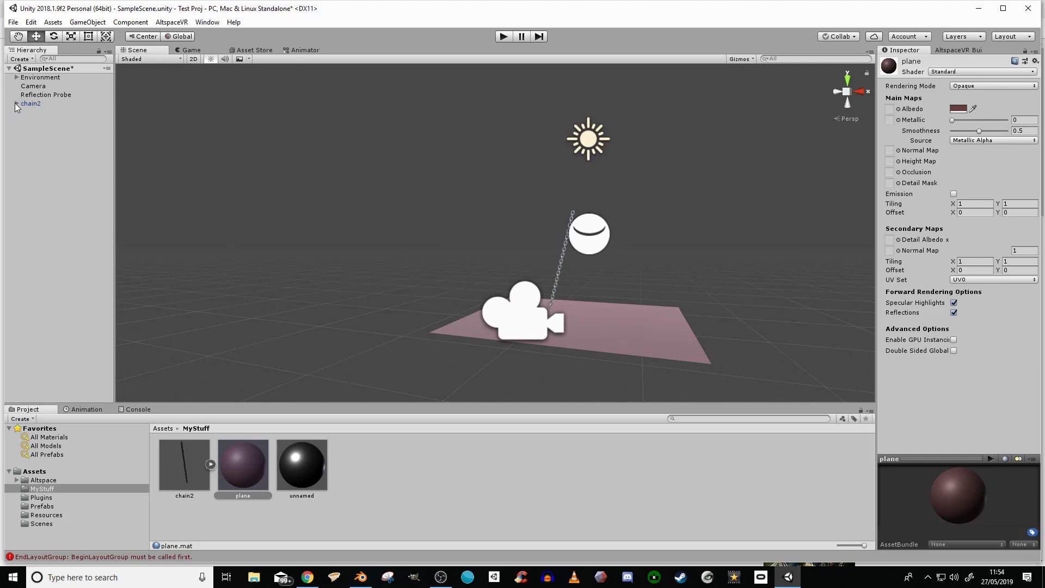
{"action": "left_click", "coordinate": [16, 103]}
{"action": "scroll", "coordinate": [74, 175], "scroll_direction": "down", "scroll_amount": 2}
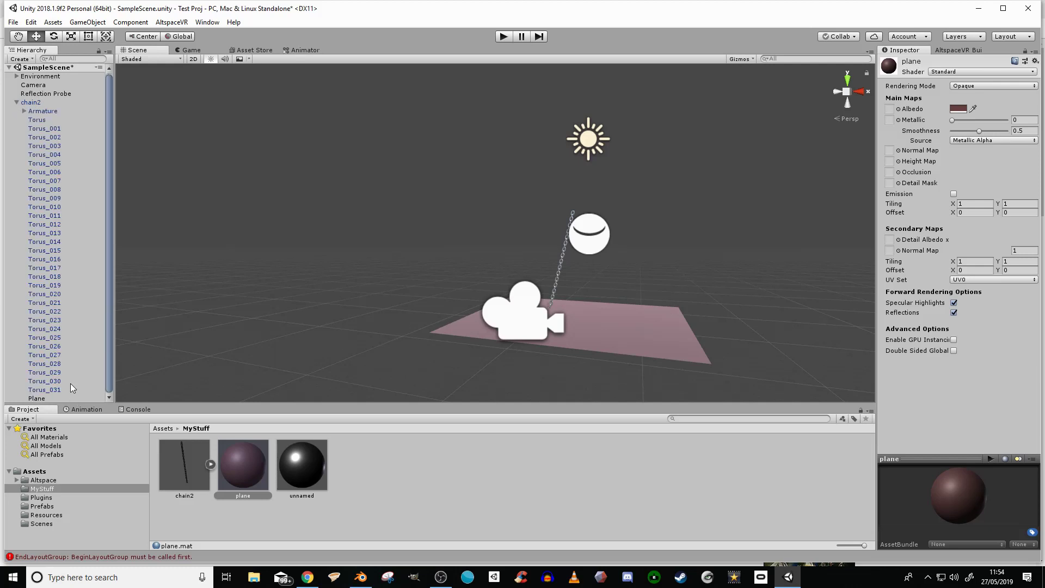
{"action": "left_click", "coordinate": [16, 103]}
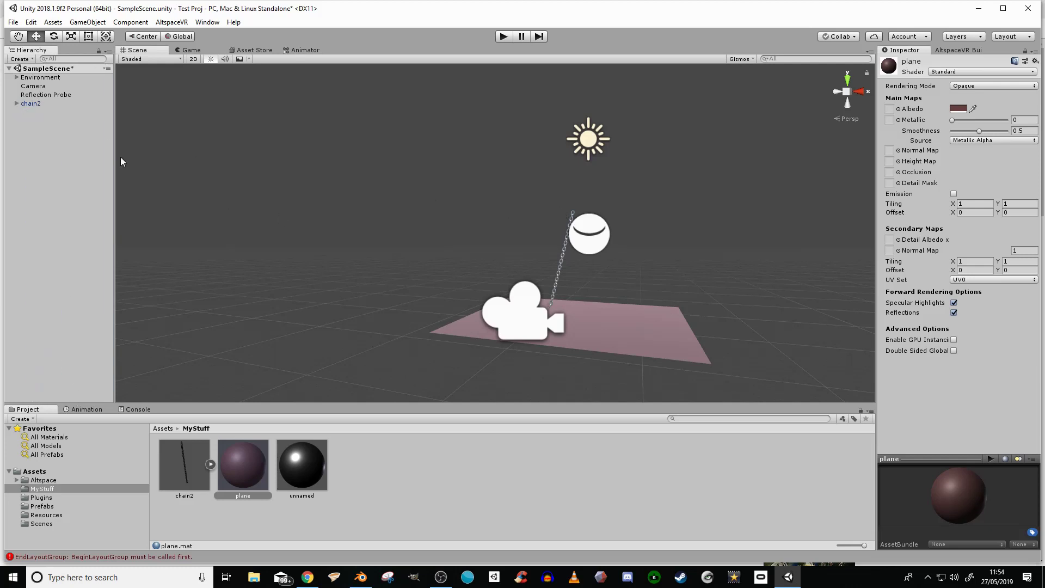
{"action": "left_click", "coordinate": [56, 105]}
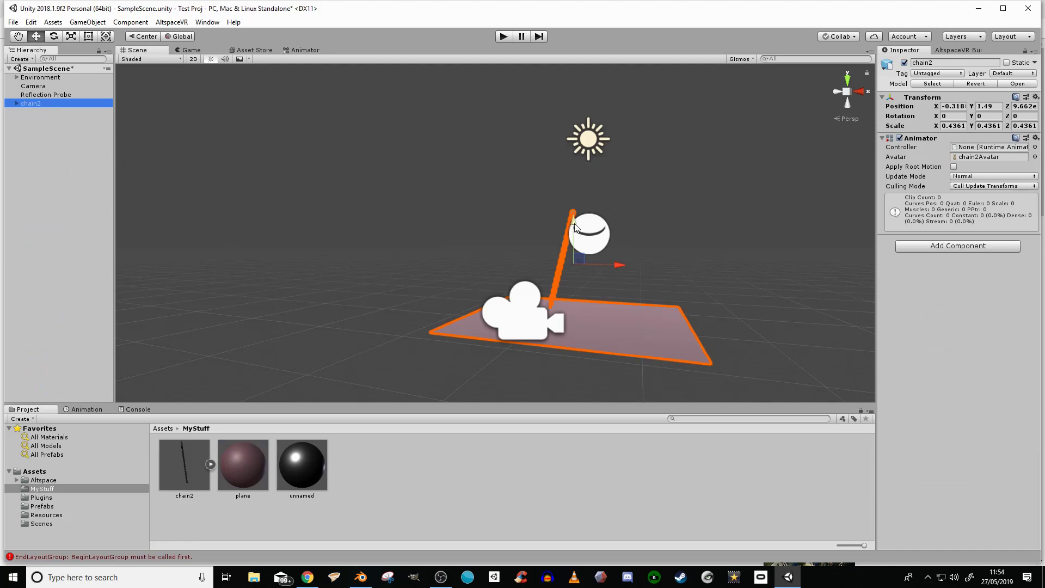
{"action": "left_click_drag", "start_coordinate": [573, 221], "coordinate": [575, 191]}
{"action": "middle_click_drag", "start_coordinate": [604, 275], "coordinate": [602, 239]}
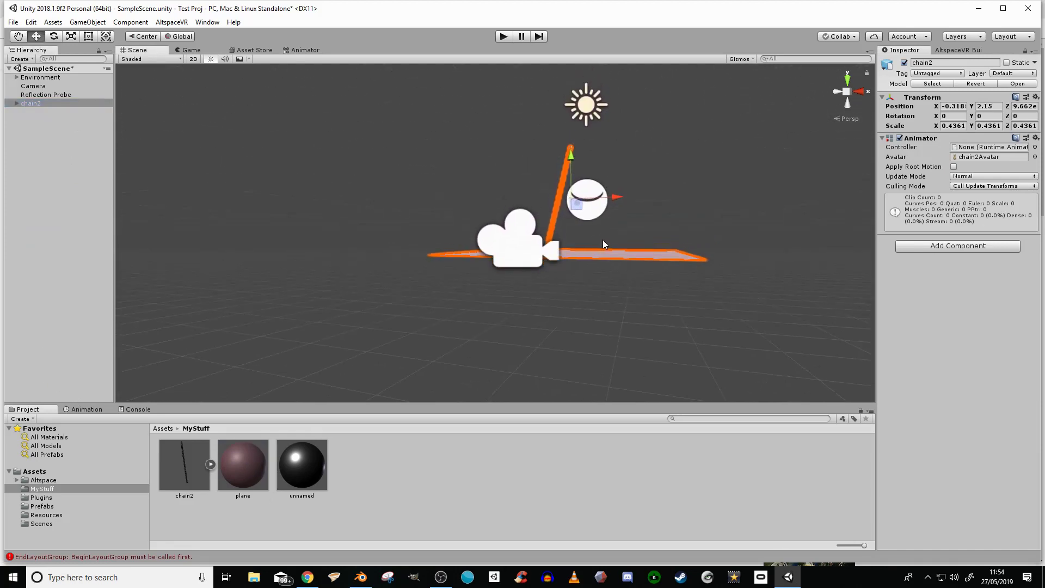
{"action": "left_click_drag", "start_coordinate": [573, 158], "coordinate": [571, 135]}
{"action": "middle_click_drag", "start_coordinate": [610, 235], "coordinate": [602, 308]}
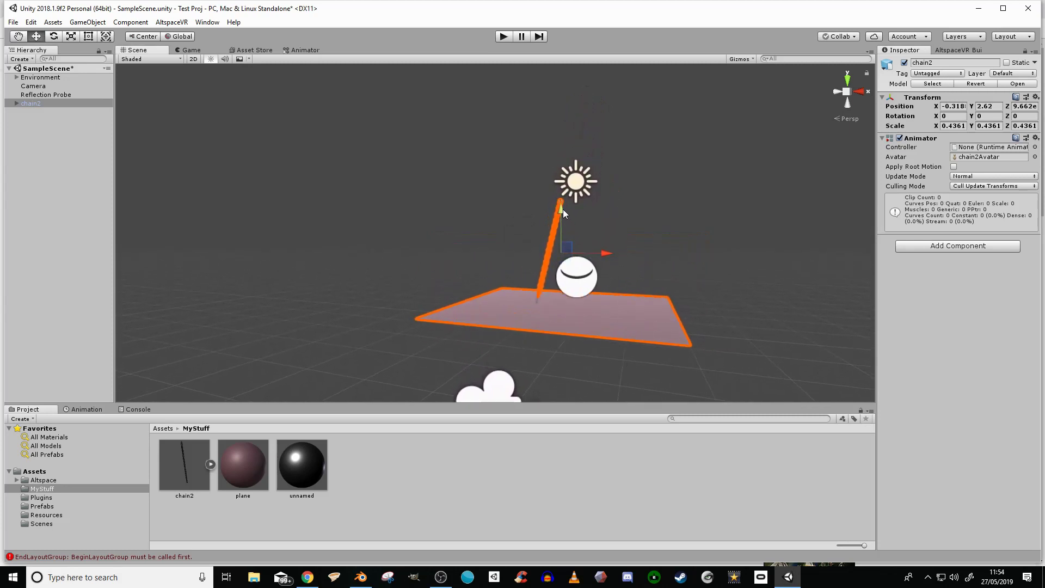
{"action": "left_click_drag", "start_coordinate": [562, 212], "coordinate": [563, 221]}
{"action": "scroll", "coordinate": [631, 316], "scroll_direction": "up", "scroll_amount": 2}
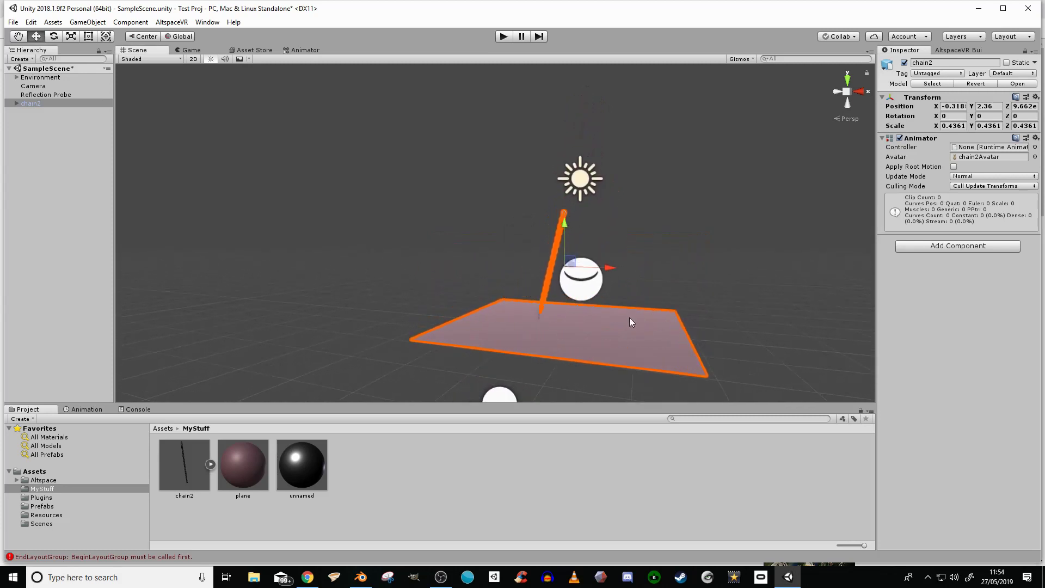
- Raise the Reflection Probe above the top of the chain to about Y 2.91
{"action": "scroll", "coordinate": [629, 321], "scroll_direction": "up", "scroll_amount": 3}
{"action": "mouse_move", "coordinate": [626, 361]}
{"action": "middle_mouse_down"}
{"action": "mouse_move", "coordinate": [609, 332]}
{"action": "mouse_move", "coordinate": [618, 355]}
{"action": "middle_mouse_up"}
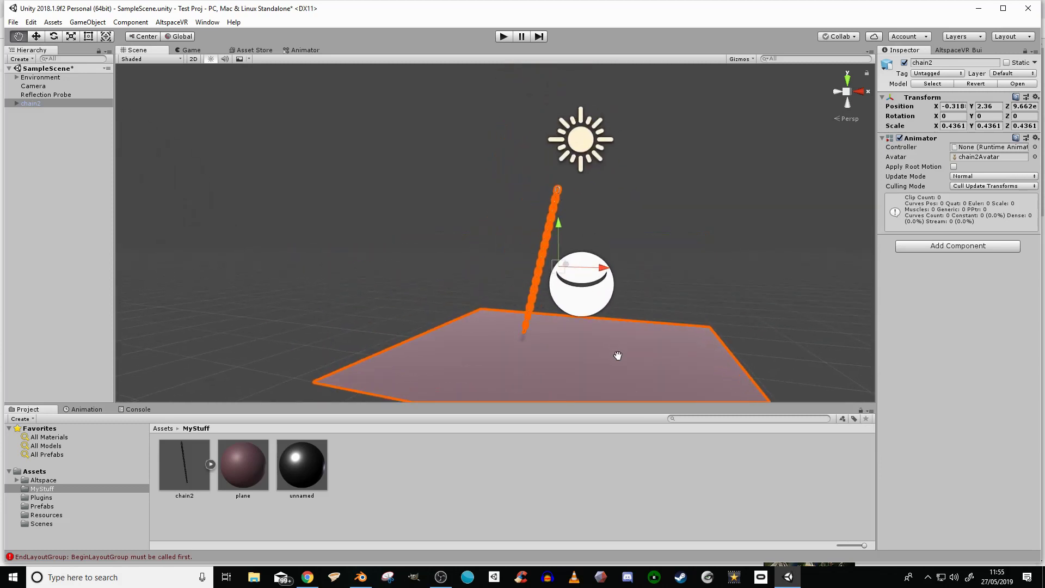
{"action": "left_click", "coordinate": [602, 298]}
{"action": "left_click_drag", "start_coordinate": [578, 248], "coordinate": [576, 104]}
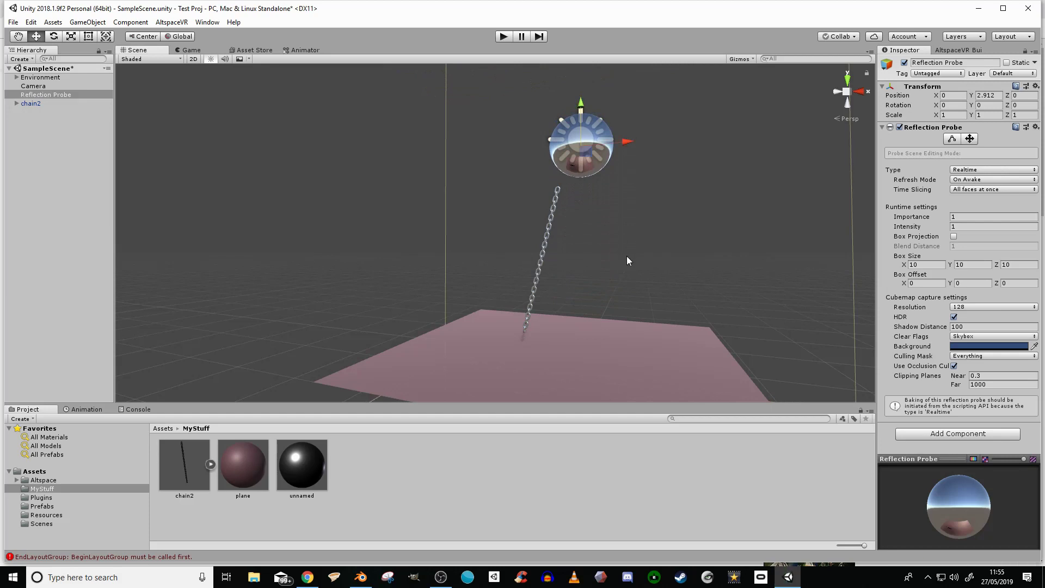
- Enable Loop Time and Loop Pose for the Default Take clip in the chain2 model's animation import settings and apply them
{"action": "left_click", "coordinate": [190, 472]}
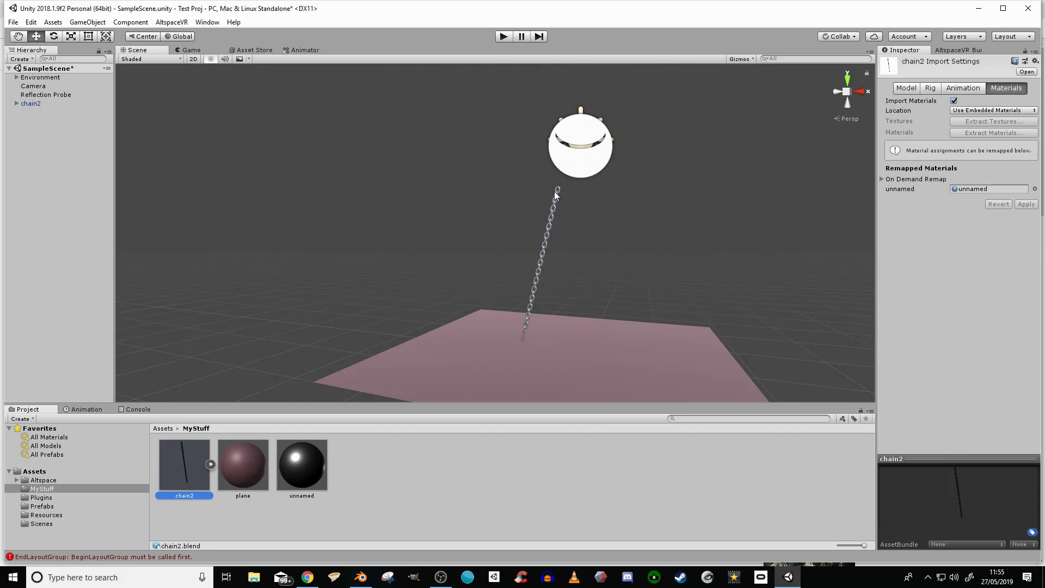
{"action": "middle_click_drag", "start_coordinate": [540, 343], "coordinate": [513, 322]}
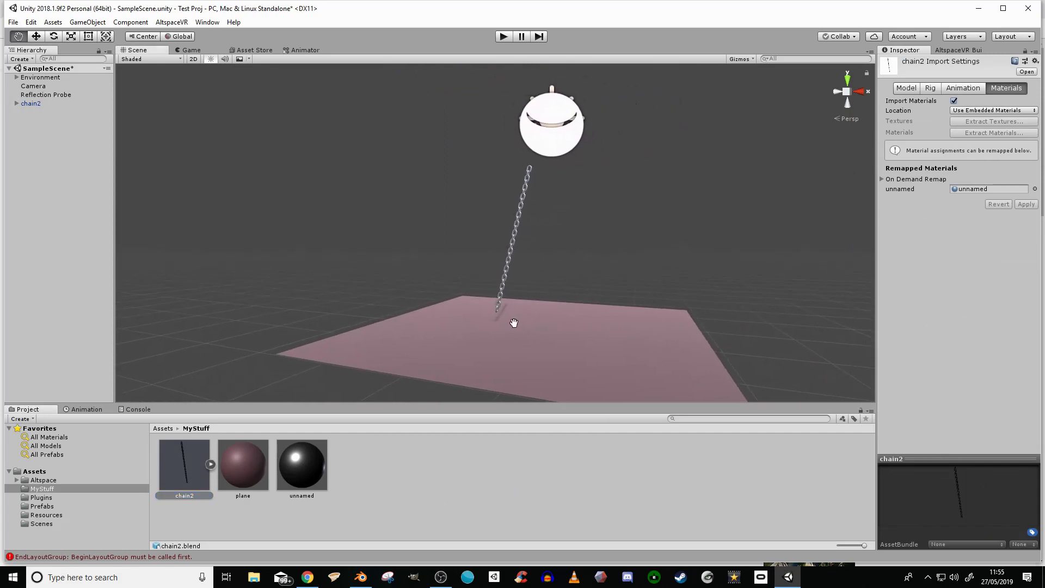
{"action": "right_click_drag", "start_coordinate": [525, 323], "coordinate": [562, 328]}
{"action": "middle_click_drag", "start_coordinate": [551, 320], "coordinate": [573, 315]}
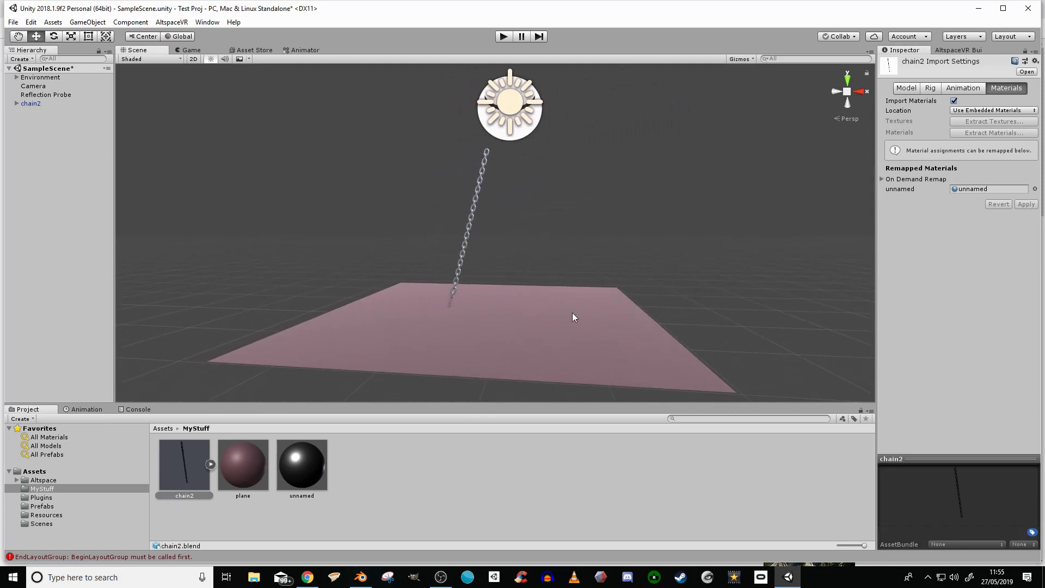
{"action": "right_click_drag", "start_coordinate": [573, 316], "coordinate": [588, 313]}
{"action": "scroll", "coordinate": [574, 316], "scroll_direction": "down", "scroll_amount": 1}
{"action": "middle_click_drag", "start_coordinate": [574, 316], "coordinate": [613, 325]}
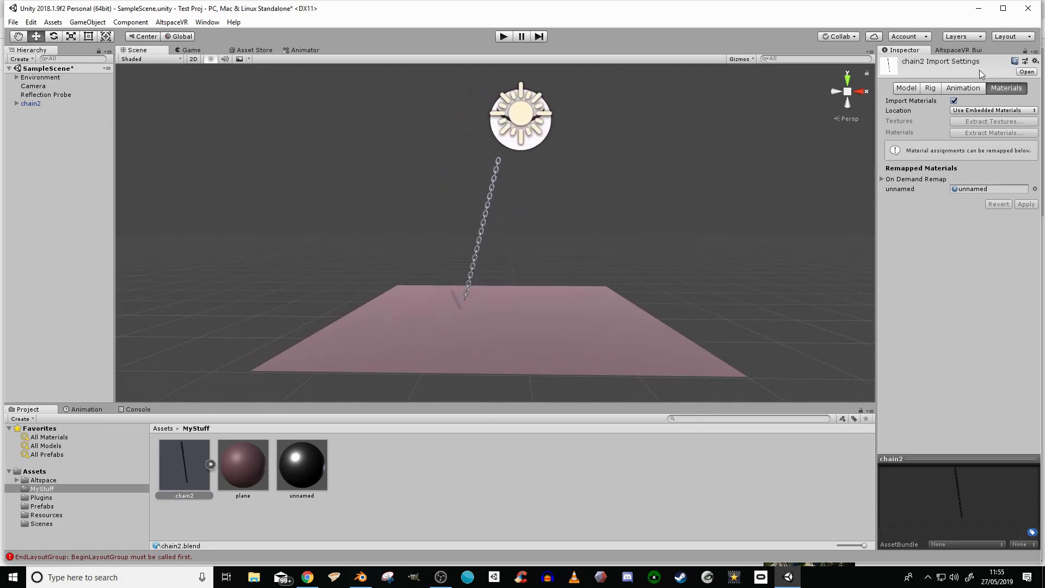
{"action": "left_click", "coordinate": [963, 86]}
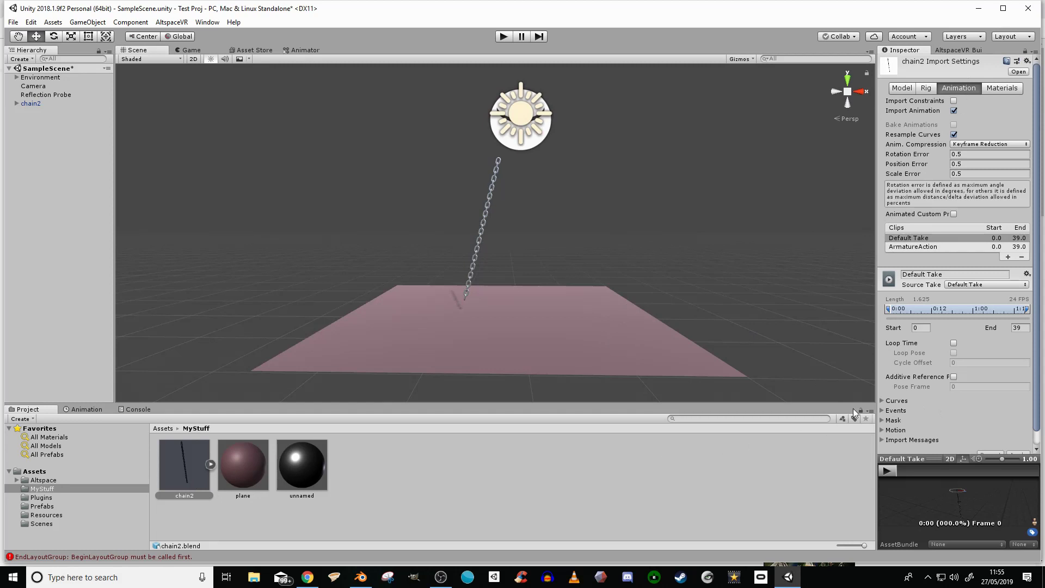
{"action": "left_click", "coordinate": [954, 344]}
{"action": "left_click", "coordinate": [954, 354]}
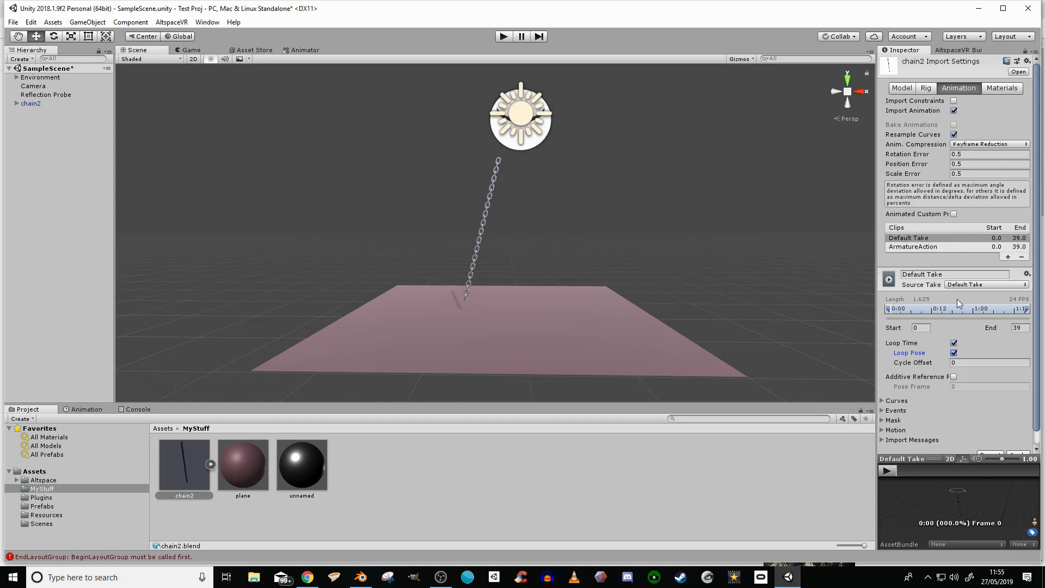
{"action": "scroll", "coordinate": [972, 430], "scroll_direction": "down", "scroll_amount": 1}
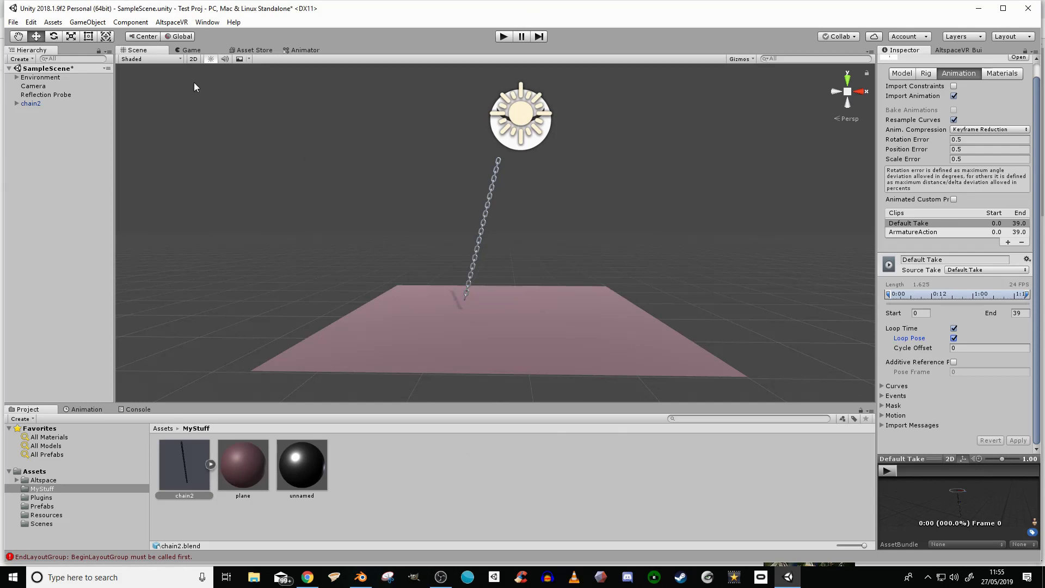
- Frame the chain and floor, align the Camera with this scene view, and briefly test the scene in play mode
{"action": "left_click", "coordinate": [35, 87]}
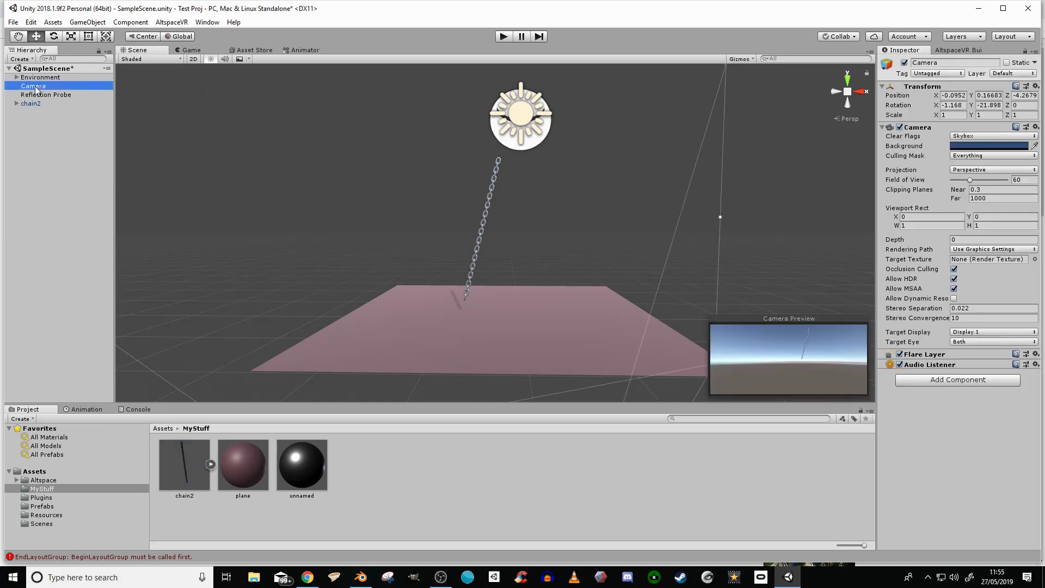
{"action": "right_click_drag", "start_coordinate": [297, 153], "coordinate": [337, 159]}
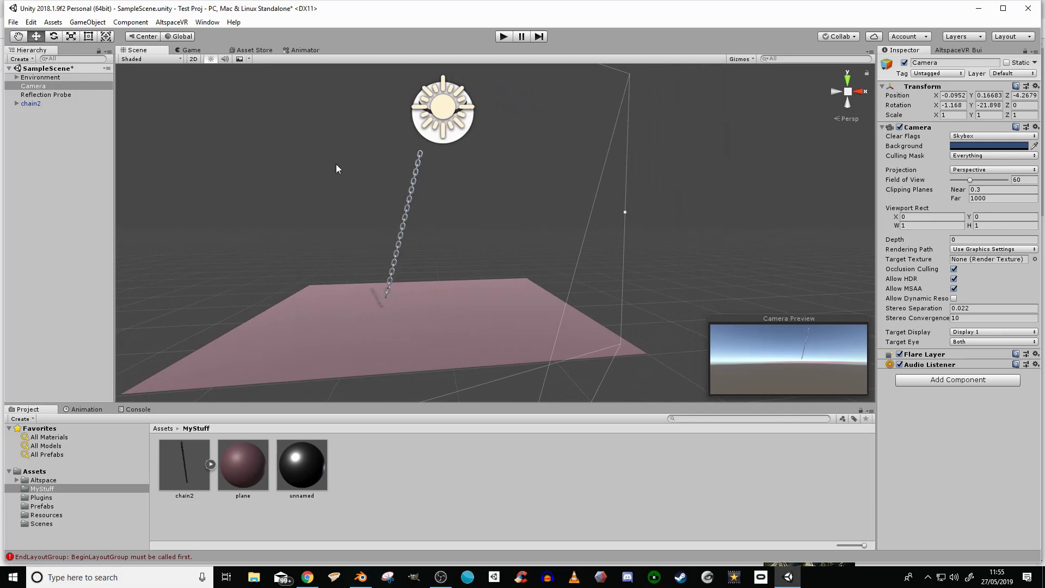
{"action": "middle_click_drag", "start_coordinate": [335, 164], "coordinate": [401, 156]}
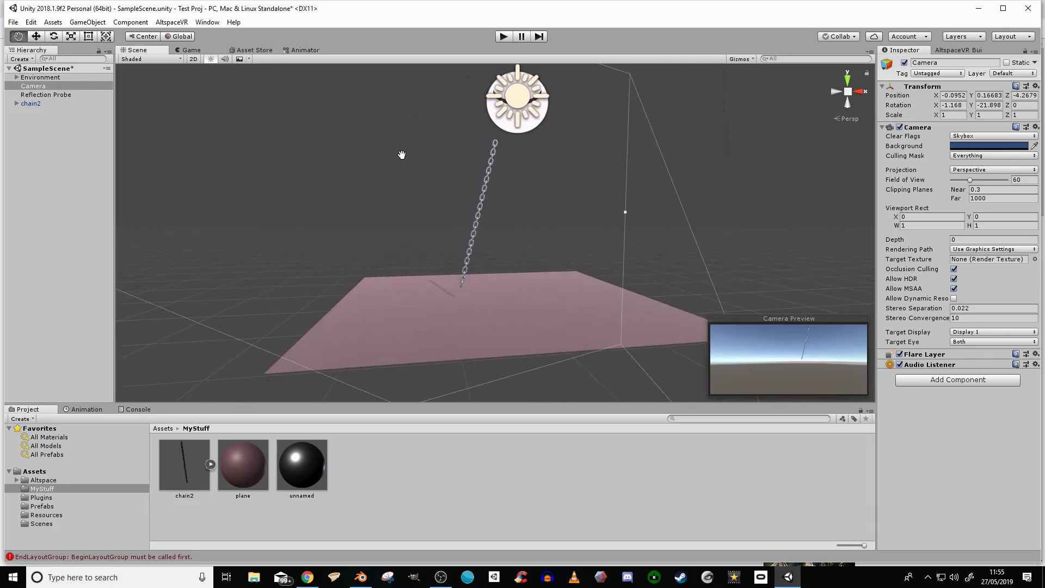
{"action": "right_click_drag", "start_coordinate": [401, 156], "coordinate": [363, 154]}
{"action": "middle_click_drag", "start_coordinate": [443, 156], "coordinate": [408, 168]}
{"action": "left_click", "coordinate": [88, 22]}
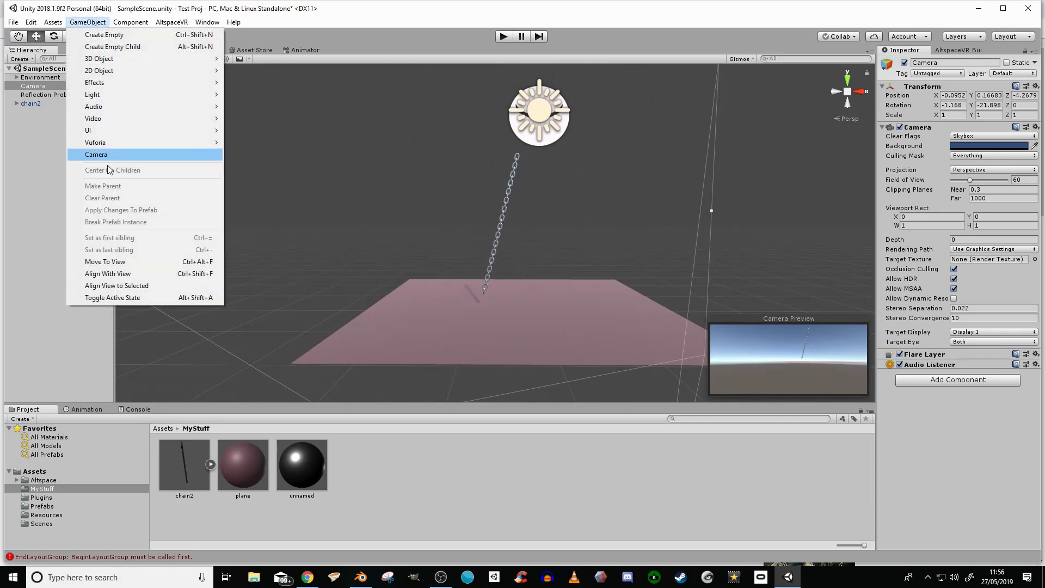
{"action": "left_click", "coordinate": [127, 275]}
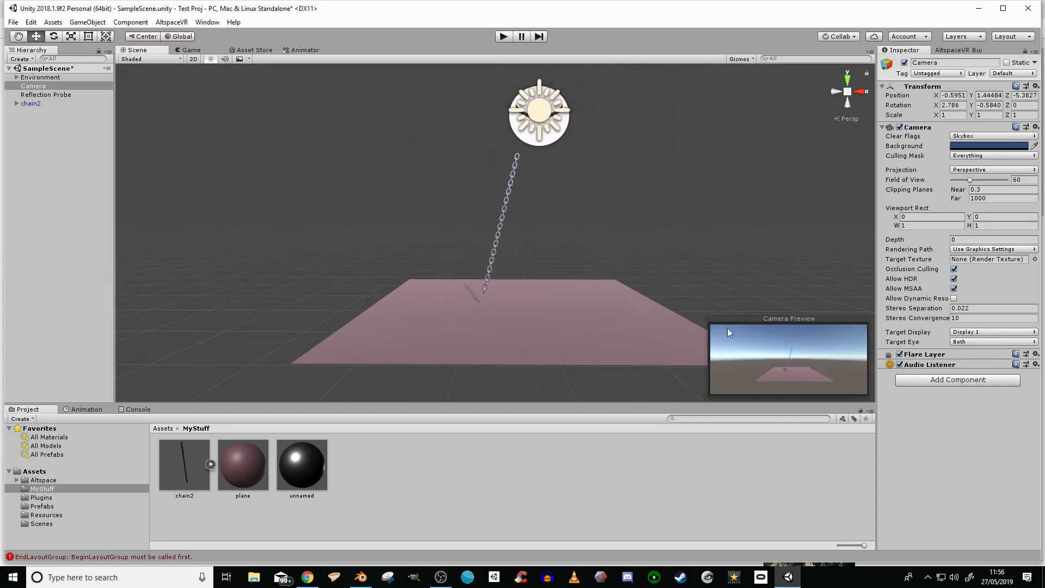
{"action": "left_click", "coordinate": [504, 36]}
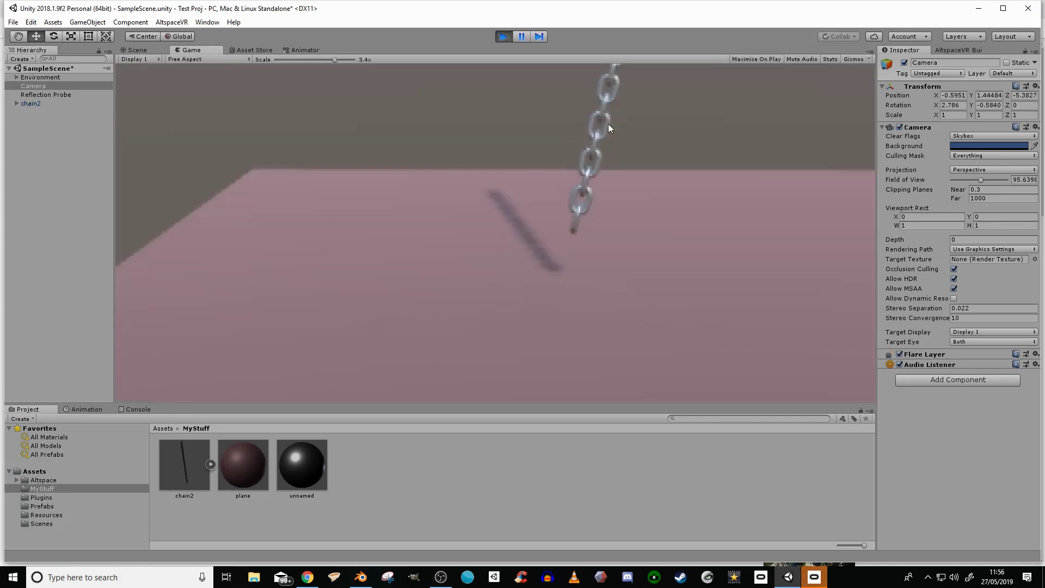
{"action": "left_click", "coordinate": [500, 37]}
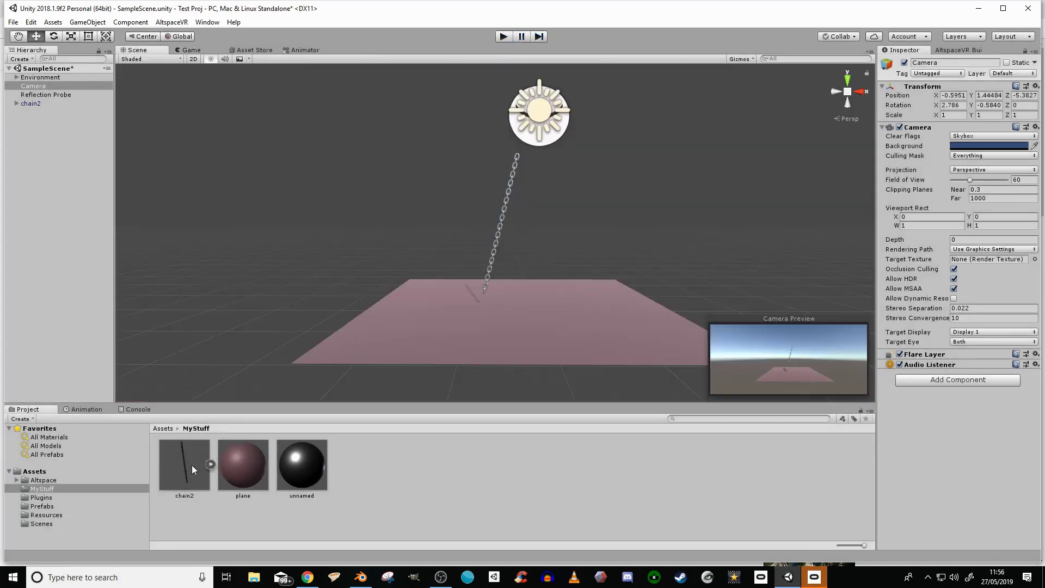
- Duplicate the Default Take clip inside the chain2 model as a separate animation asset in the MyStuff folder
{"action": "left_click", "coordinate": [188, 467]}
{"action": "left_click", "coordinate": [210, 464]}
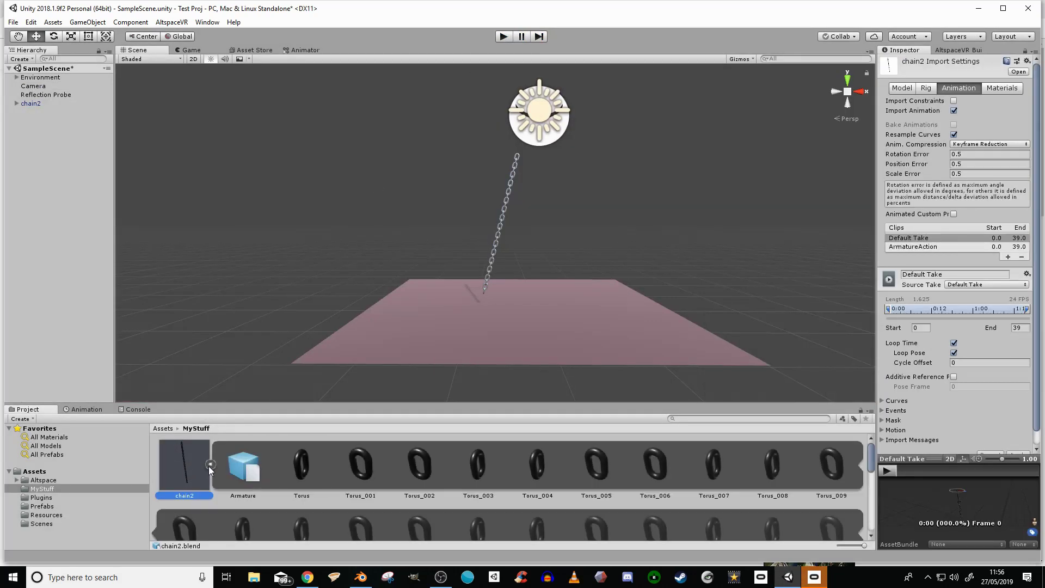
{"action": "scroll", "coordinate": [560, 477], "scroll_direction": "down", "scroll_amount": 3}
{"action": "scroll", "coordinate": [560, 477], "scroll_direction": "down", "scroll_amount": 2}
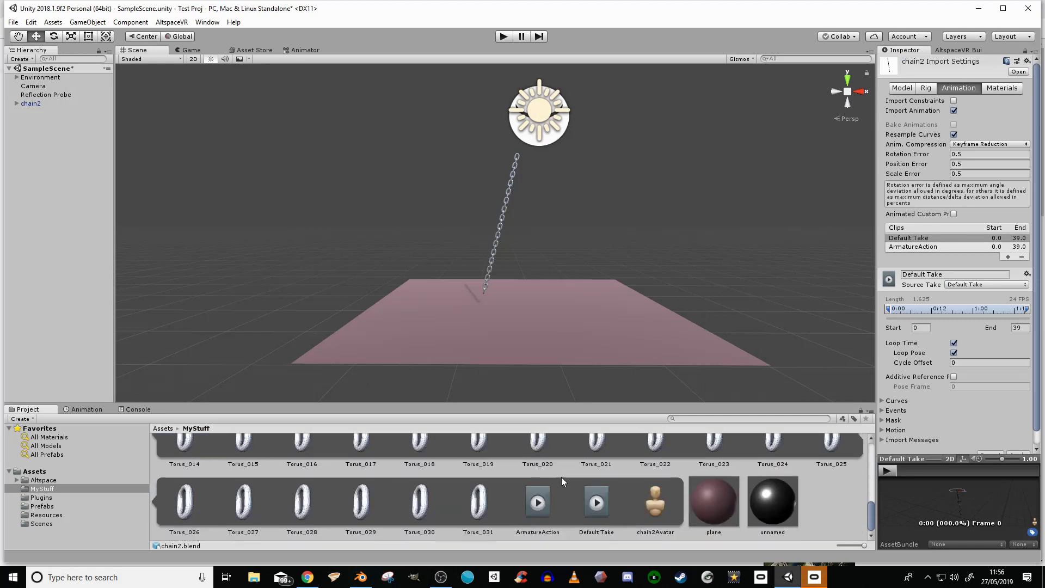
{"action": "left_click", "coordinate": [597, 504]}
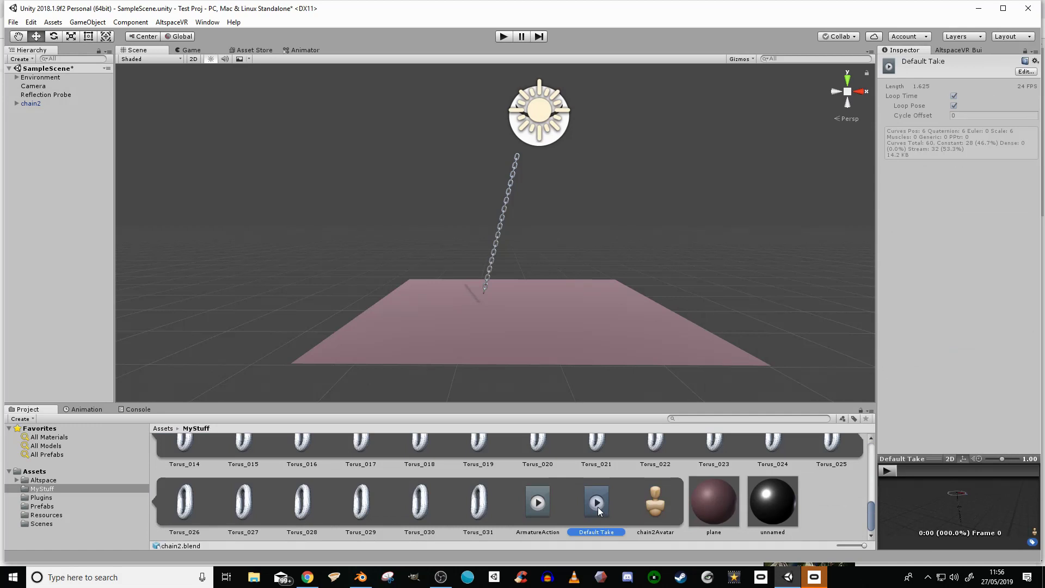
{"action": "key", "text": "ctrl+d"}
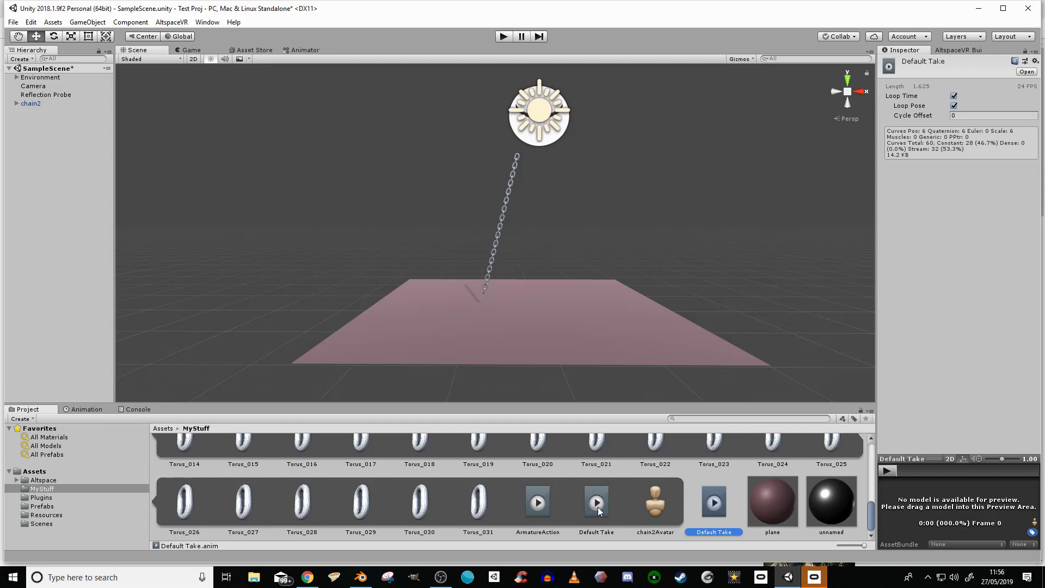
{"action": "scroll", "coordinate": [348, 486], "scroll_direction": "up", "scroll_amount": 5}
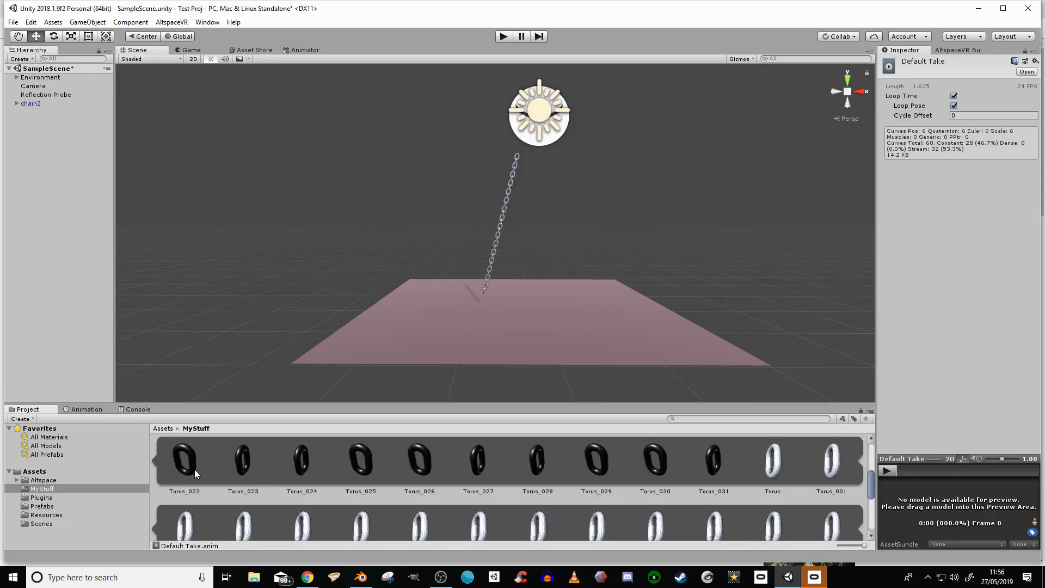
{"action": "left_click", "coordinate": [211, 466]}
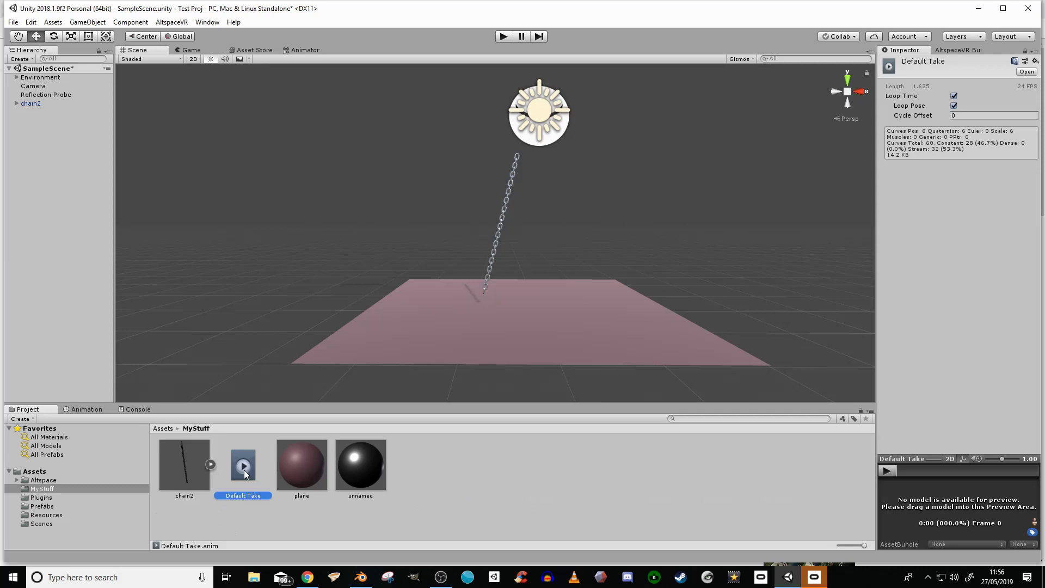
- Move the Plane out of chain2 to the root level of SampleScene
{"action": "left_click", "coordinate": [17, 103]}
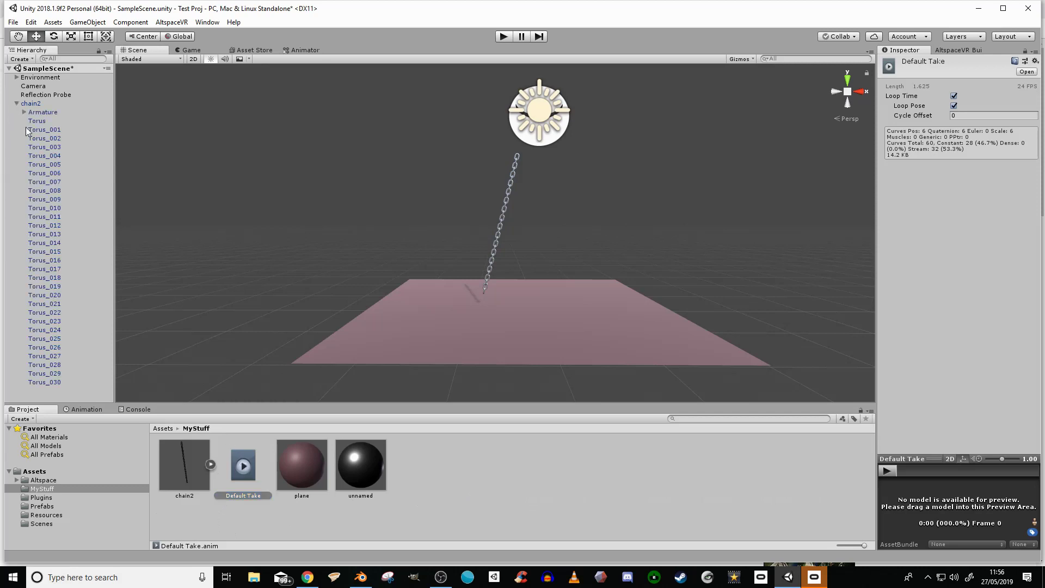
{"action": "left_click_drag", "start_coordinate": [38, 398], "coordinate": [56, 70]}
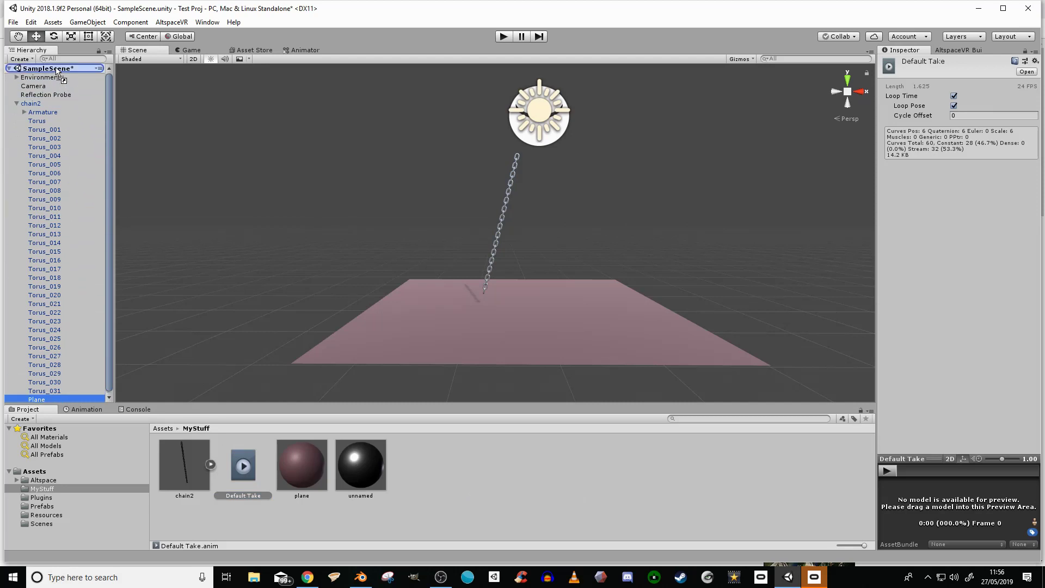
{"action": "left_click", "coordinate": [16, 102]}
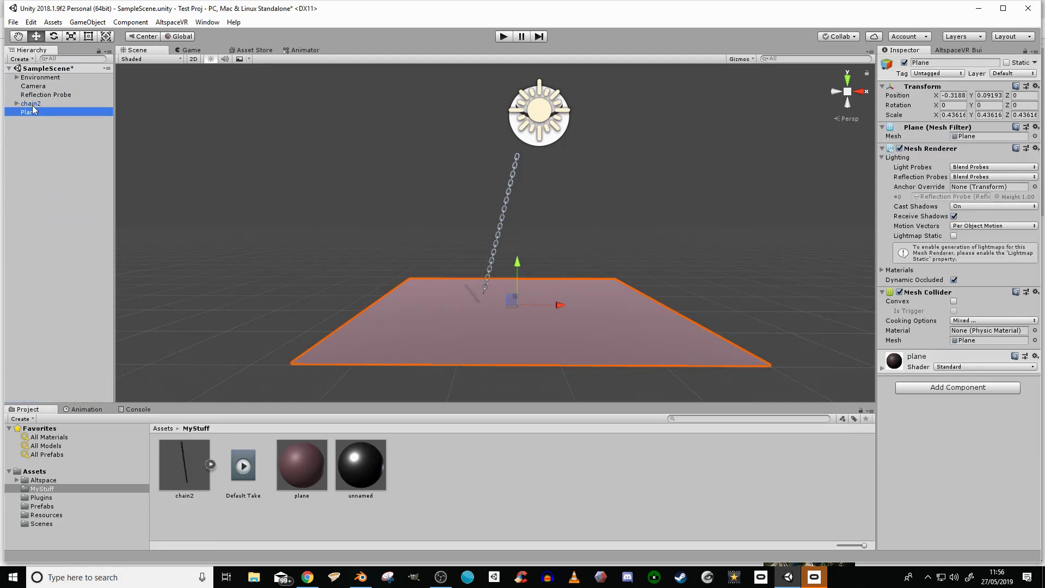
- Assign the duplicated Default Take clip to the chain2 object in the scene and play the scene to test the swing
{"action": "left_click", "coordinate": [31, 103]}
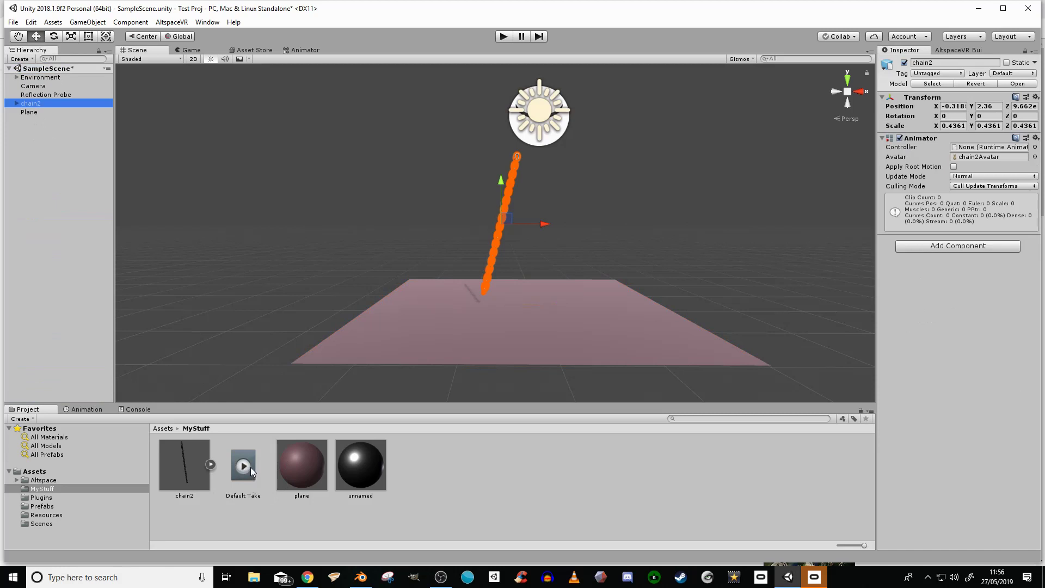
{"action": "left_click_drag", "start_coordinate": [249, 468], "coordinate": [72, 103]}
{"action": "left_click", "coordinate": [17, 104]}
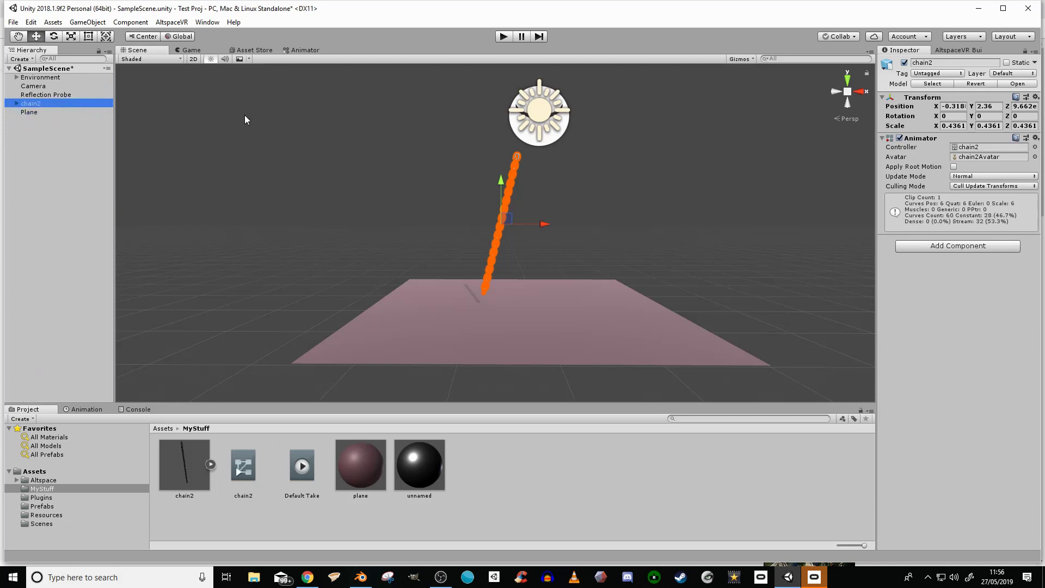
{"action": "left_click", "coordinate": [503, 36]}
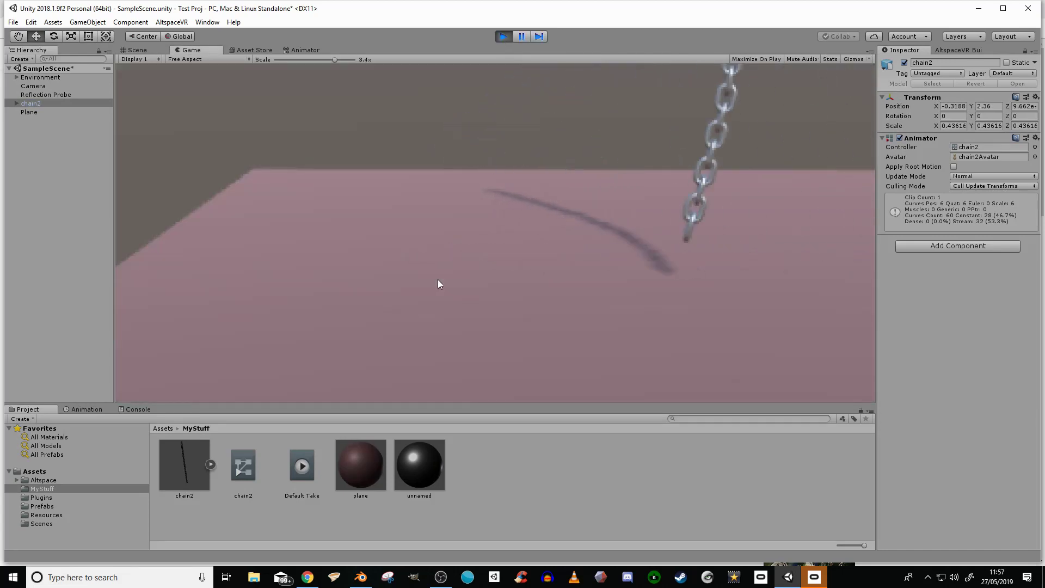
- Stop the play test of the swinging chain
{"action": "left_click", "coordinate": [503, 36]}
{"action": "scroll", "coordinate": [452, 269], "scroll_direction": "down", "scroll_amount": 5}
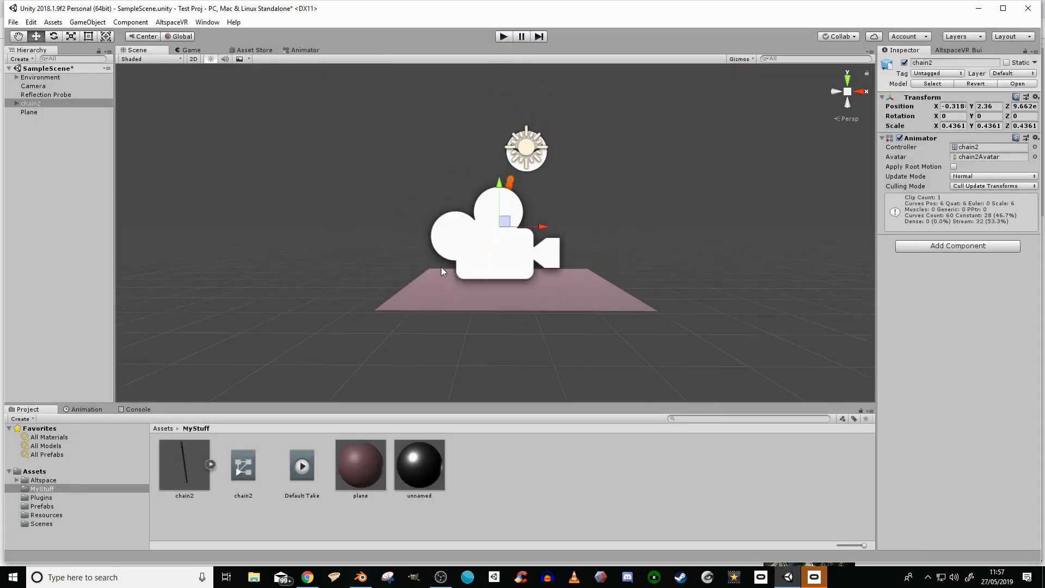
{"action": "left_click", "coordinate": [87, 22]}
{"action": "left_click", "coordinate": [139, 274]}
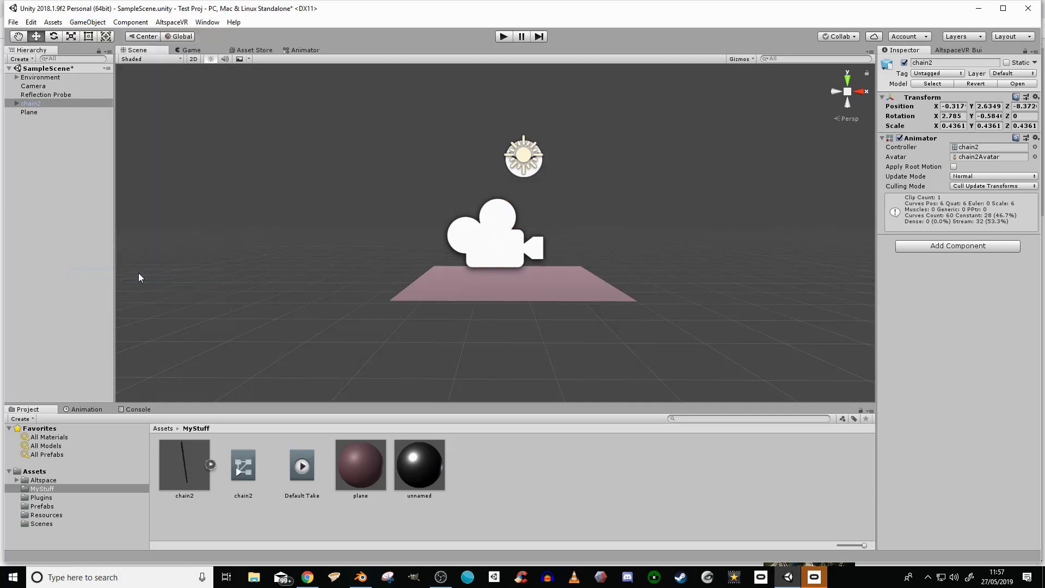
{"action": "key", "text": "ctrl+p"}
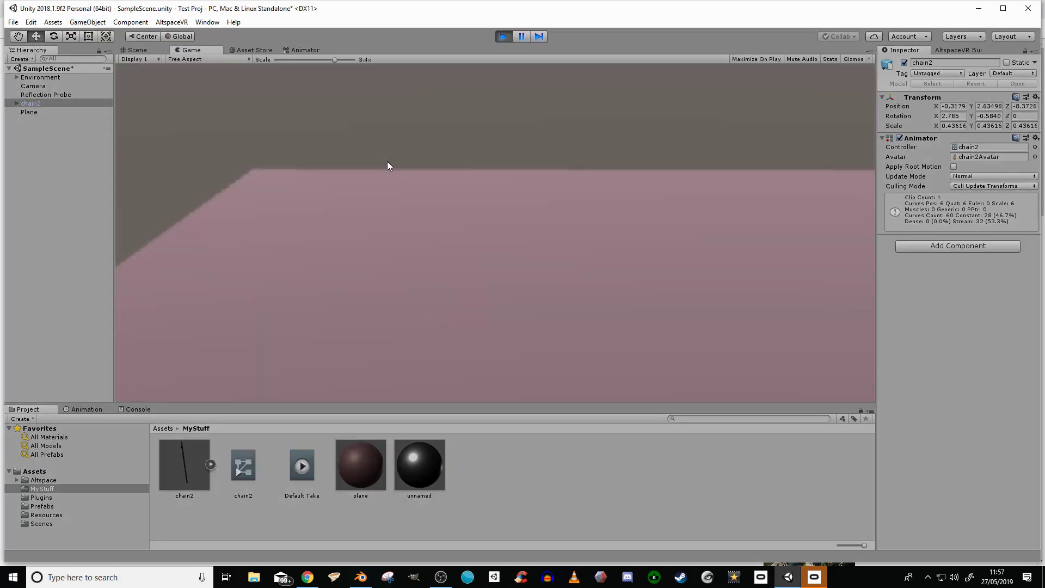
{"action": "left_click", "coordinate": [503, 37]}
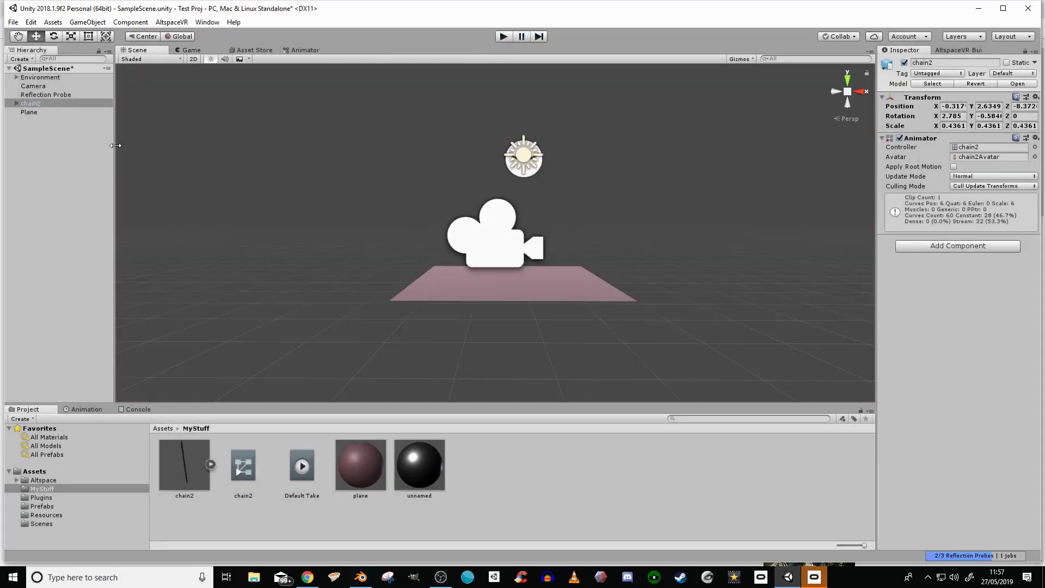
{"action": "right_click_drag", "start_coordinate": [249, 286], "coordinate": [325, 286]}
{"action": "scroll", "coordinate": [324, 287], "scroll_direction": "up", "scroll_amount": 3}
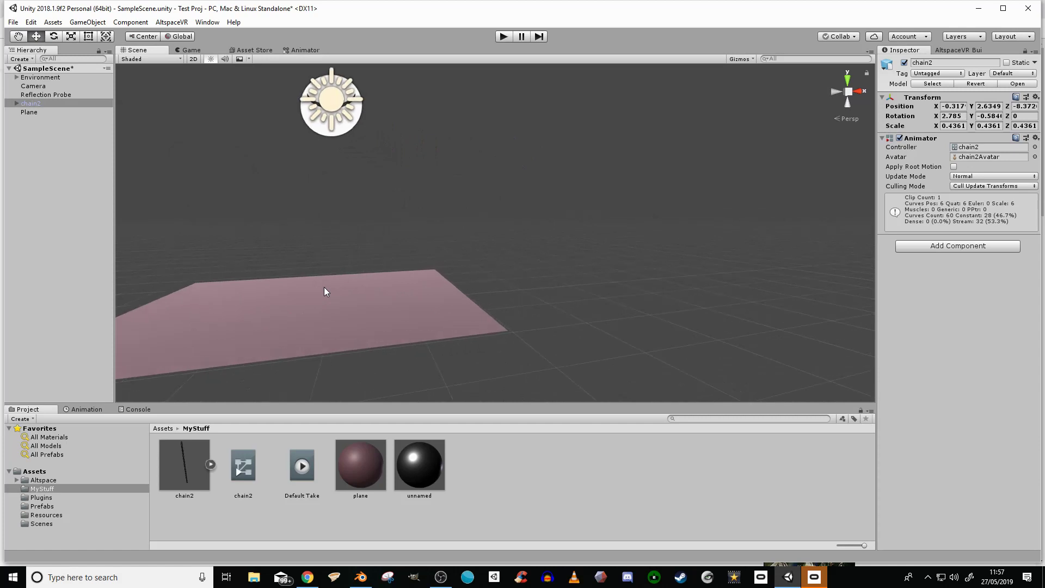
{"action": "left_click", "coordinate": [64, 103]}
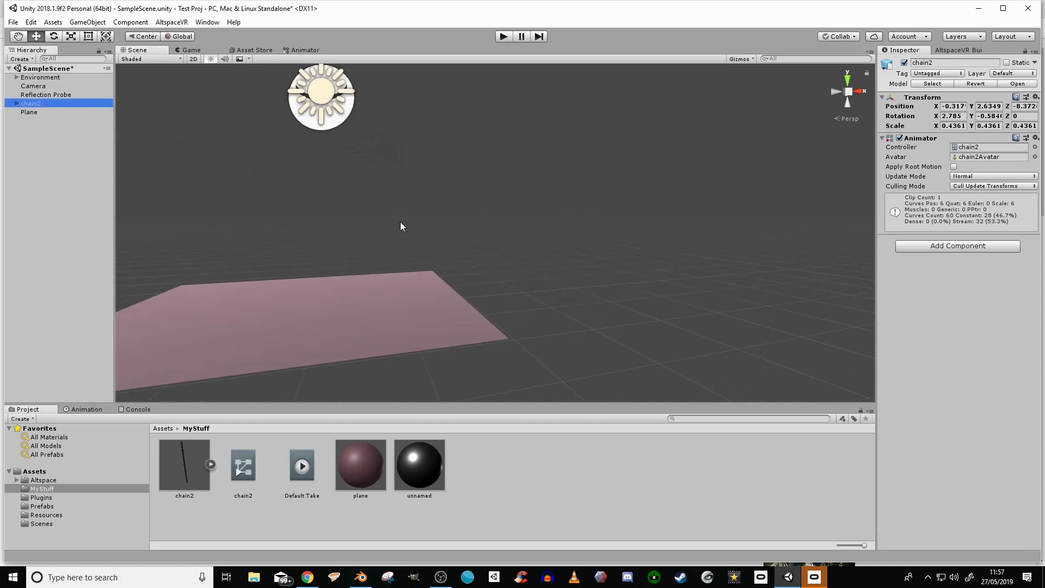
{"action": "key", "text": "ctrl+z"}
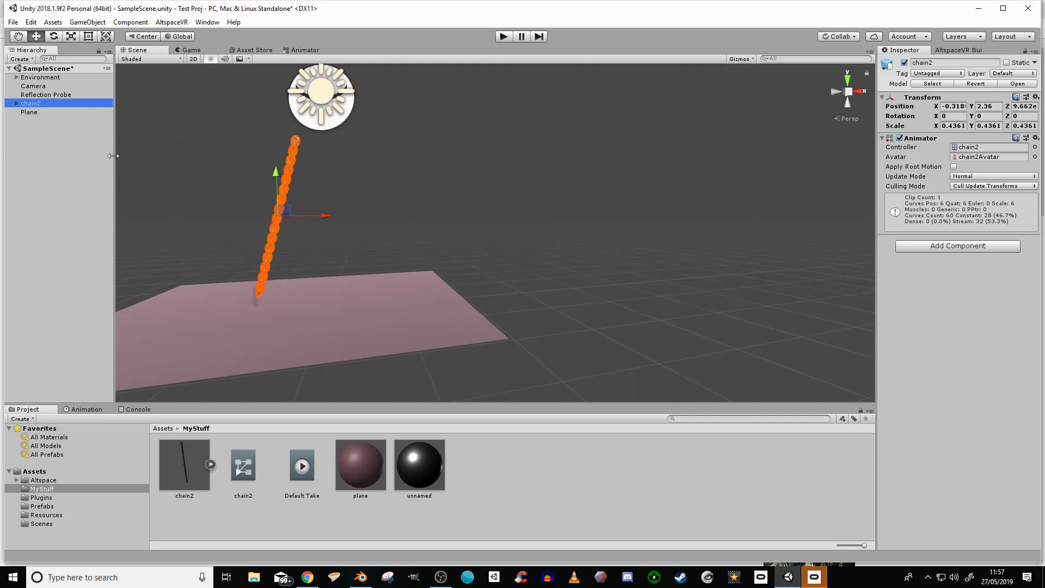
- Align the Camera with a scene view that shows the whole chain and floor, and check the swing in play mode
{"action": "left_click", "coordinate": [33, 86]}
{"action": "left_click_drag", "start_coordinate": [442, 221], "coordinate": [417, 222], "text": "alt"}
{"action": "middle_click_drag", "start_coordinate": [425, 224], "coordinate": [487, 238]}
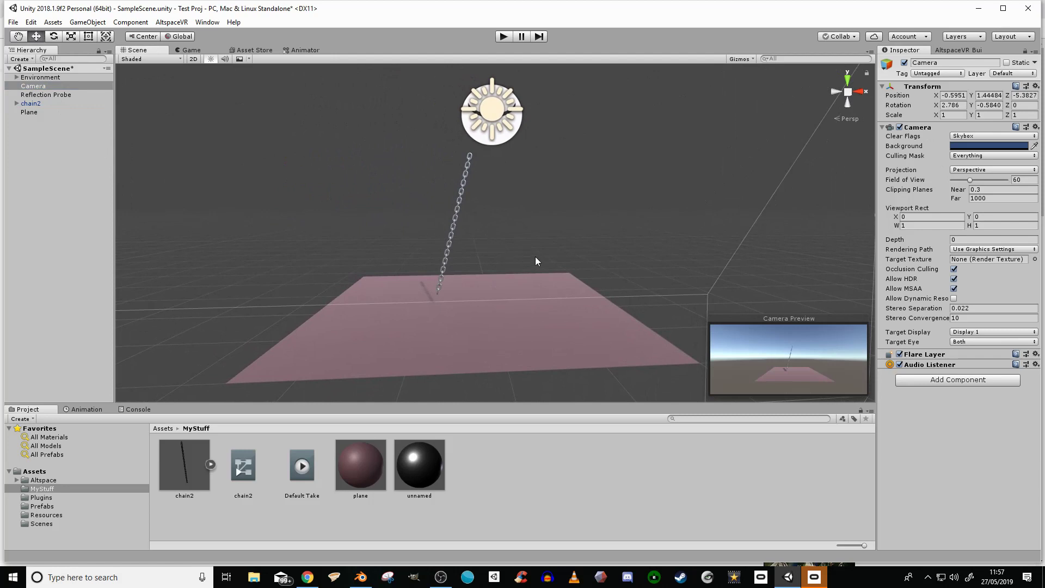
{"action": "scroll", "coordinate": [535, 257], "scroll_direction": "down", "scroll_amount": 2}
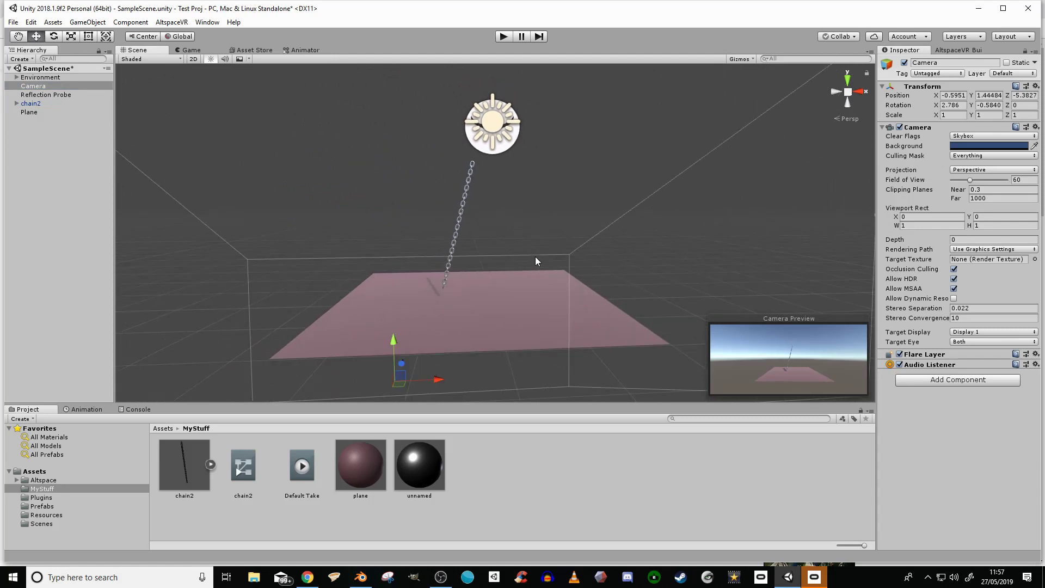
{"action": "scroll", "coordinate": [535, 256], "scroll_direction": "up", "scroll_amount": 2}
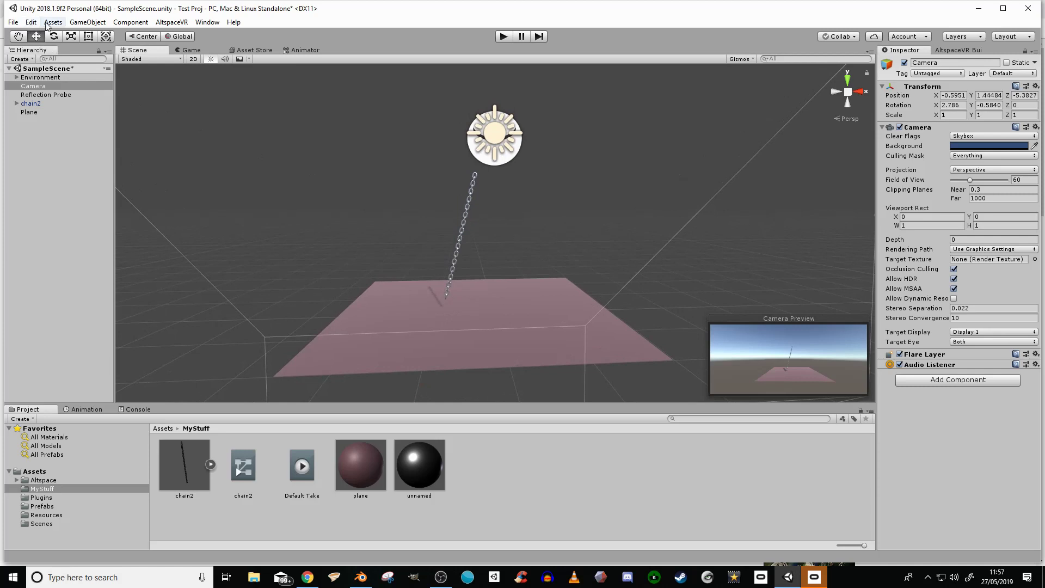
{"action": "left_click", "coordinate": [87, 22]}
{"action": "left_click", "coordinate": [109, 274]}
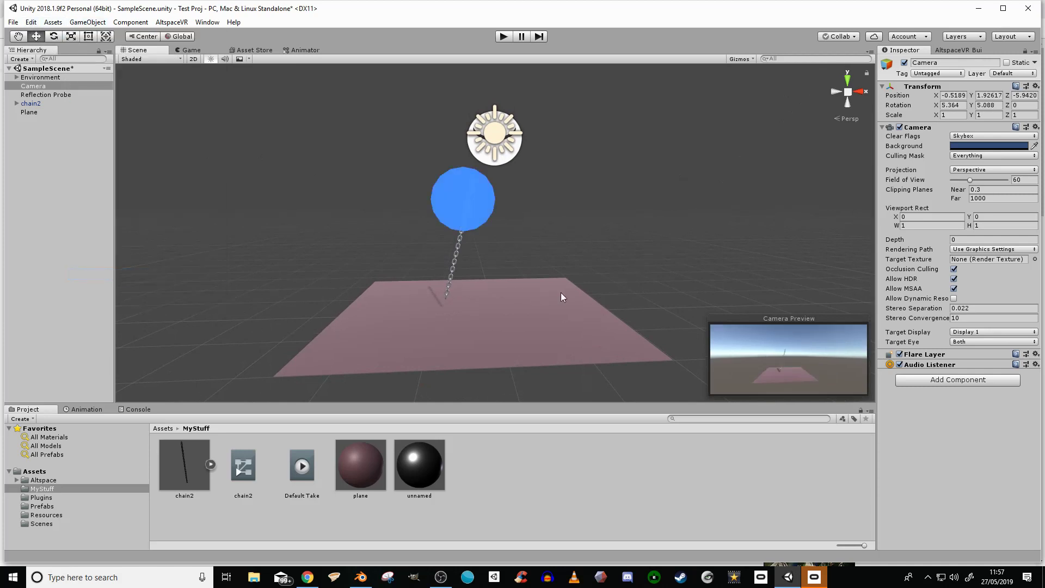
{"action": "left_click", "coordinate": [504, 37]}
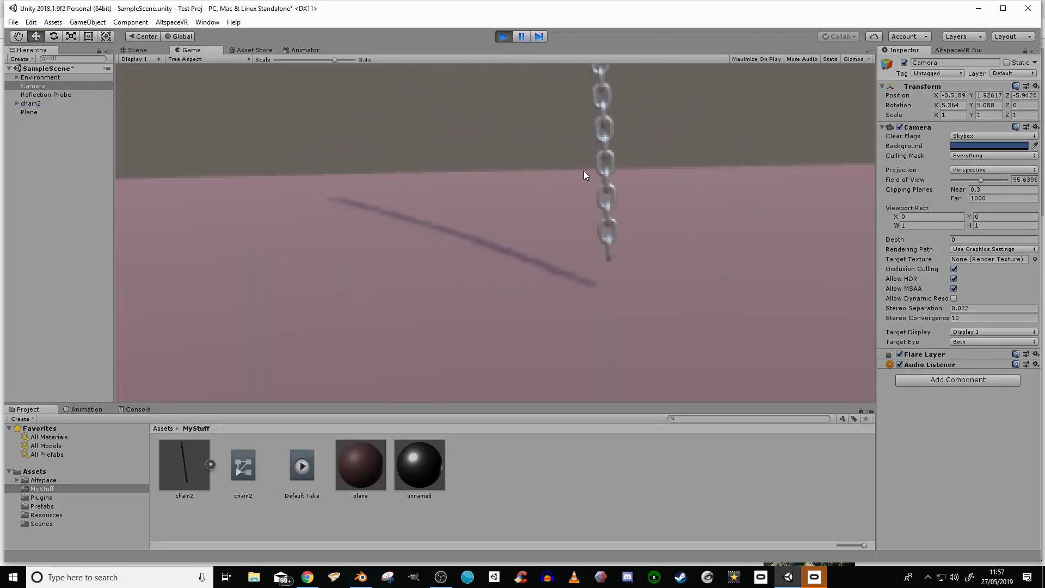
{"action": "left_click", "coordinate": [503, 37]}
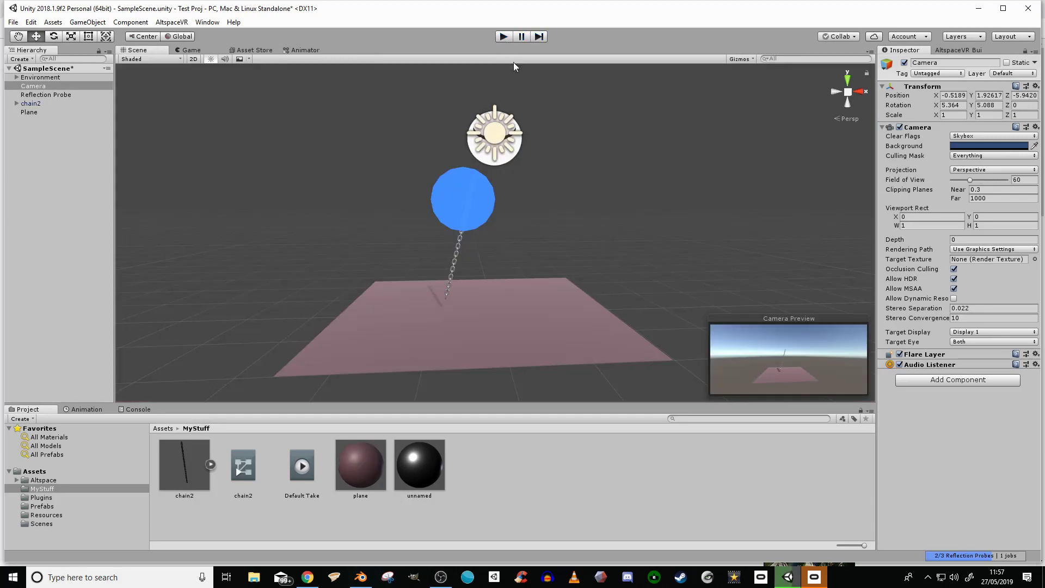
- Load the AltspaceVR templates, select Test Space, and build and upload the scene to it for Windows and Android
{"action": "left_click", "coordinate": [966, 50]}
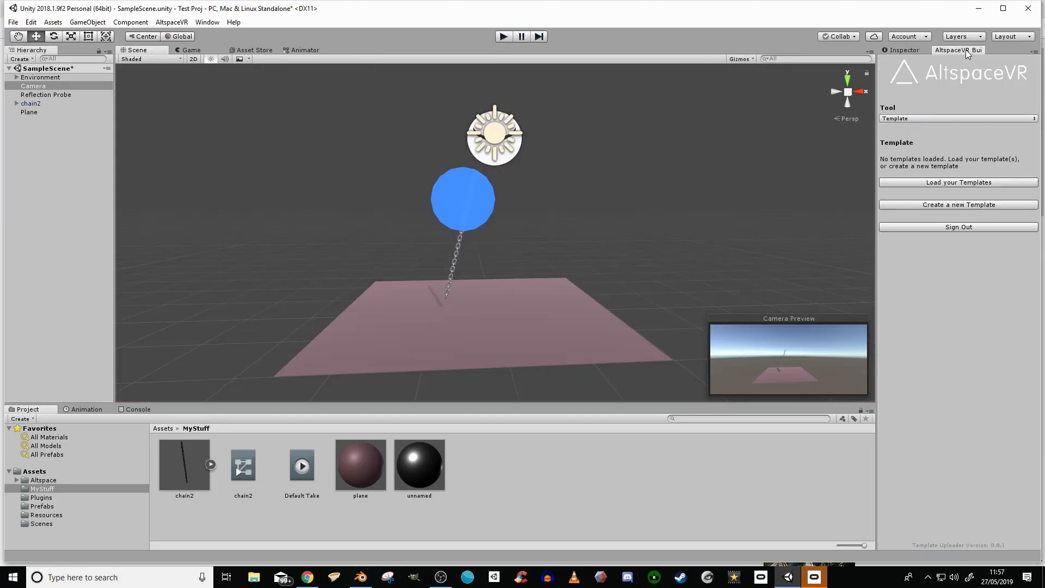
{"action": "left_click", "coordinate": [958, 184]}
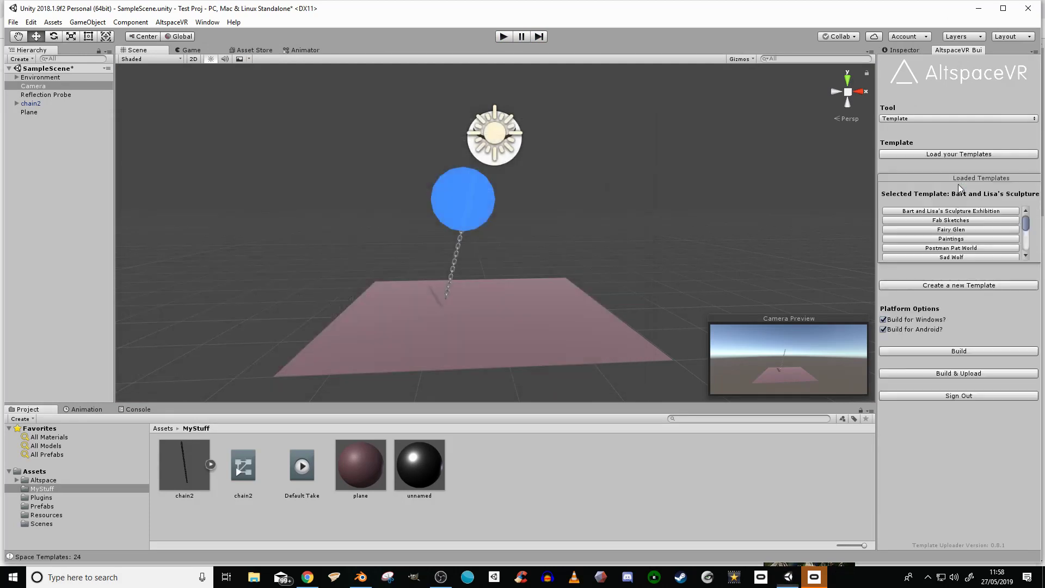
{"action": "left_click", "coordinate": [1026, 256]}
{"action": "left_click", "coordinate": [965, 251]}
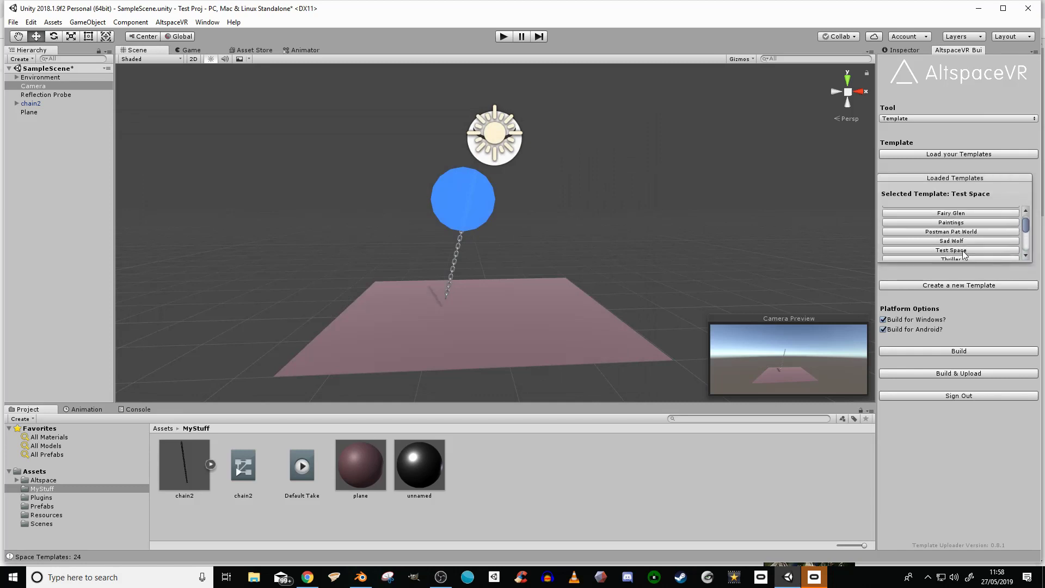
{"action": "left_click", "coordinate": [967, 375]}
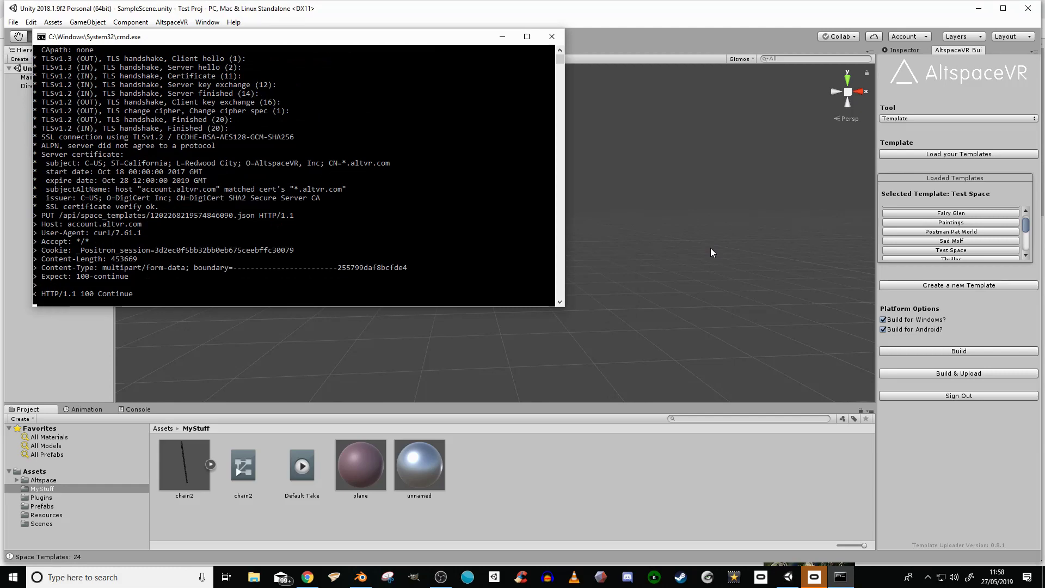
- Close the Oculus app and stop the Oculus VR Service using option 1 of the Oculus VR Service Toggle
{"action": "left_click", "coordinate": [814, 577]}
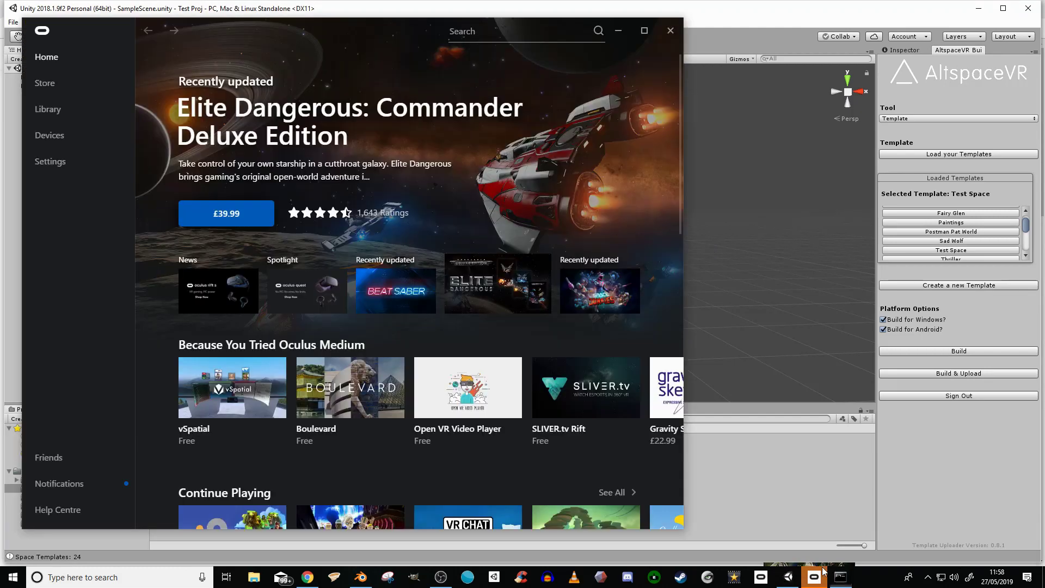
{"action": "left_click", "coordinate": [670, 31]}
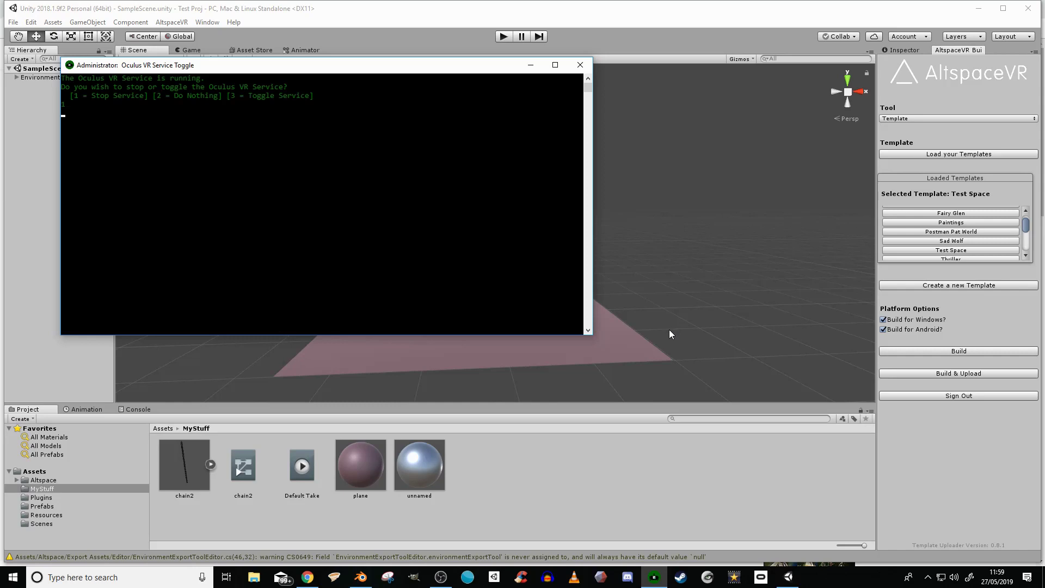
{"action": "key", "text": "Return"}
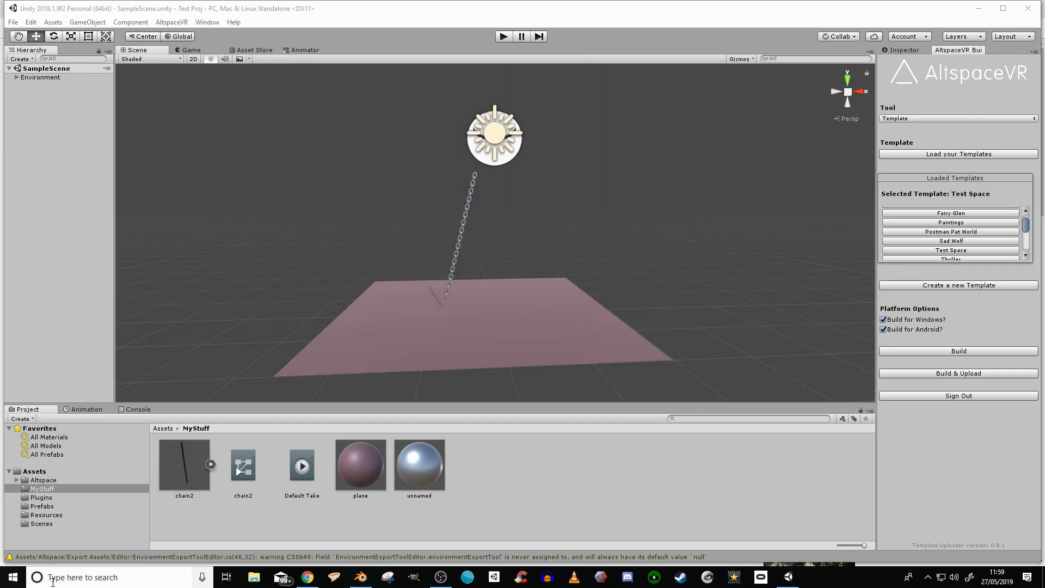
- Search Windows for the AltspaceVR app and launch it
{"action": "left_click", "coordinate": [69, 578]}
{"action": "type", "text": "altsp"}
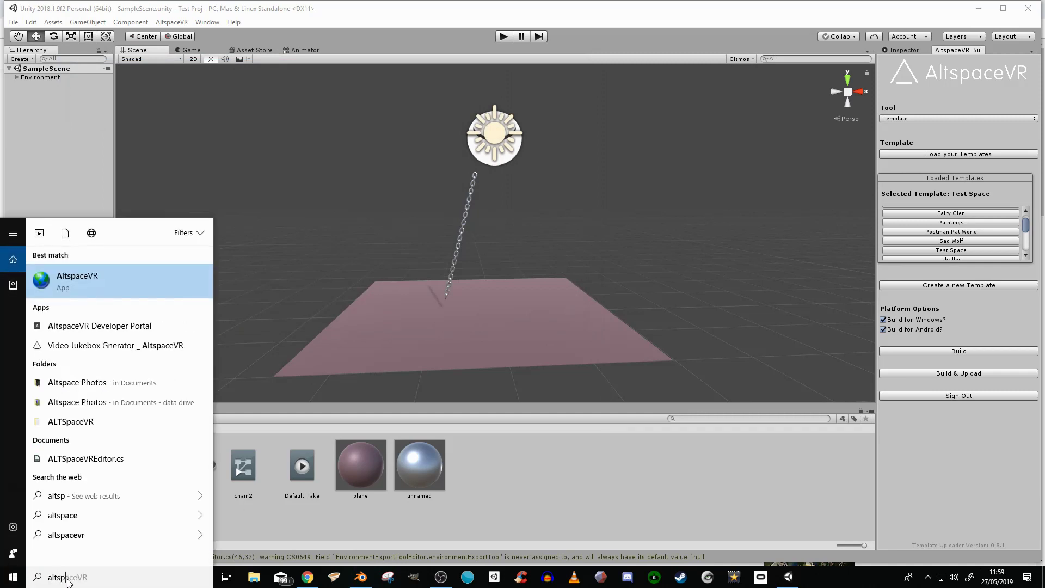
{"action": "left_click", "coordinate": [116, 283]}
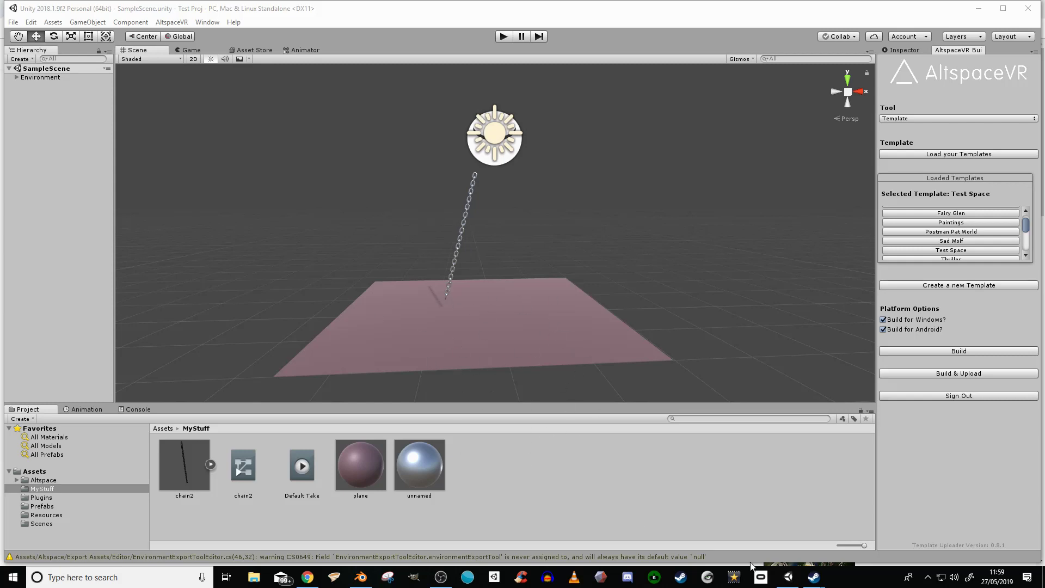
- Accept the AltspaceVR End User License Agreement and close the SteamVR status window
{"action": "left_click", "coordinate": [928, 577]}
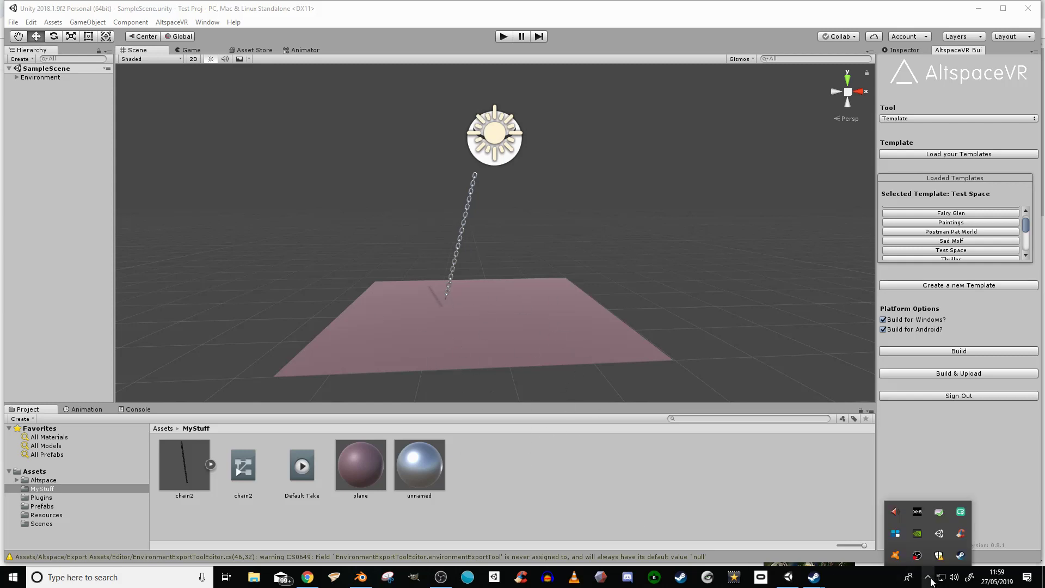
{"action": "right_click", "coordinate": [961, 556]}
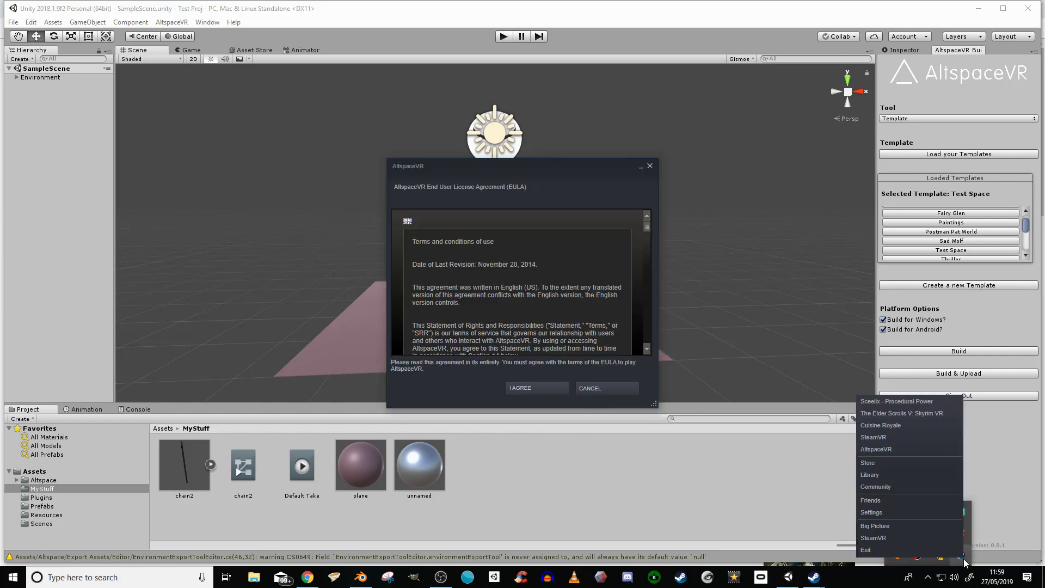
{"action": "left_click", "coordinate": [542, 391]}
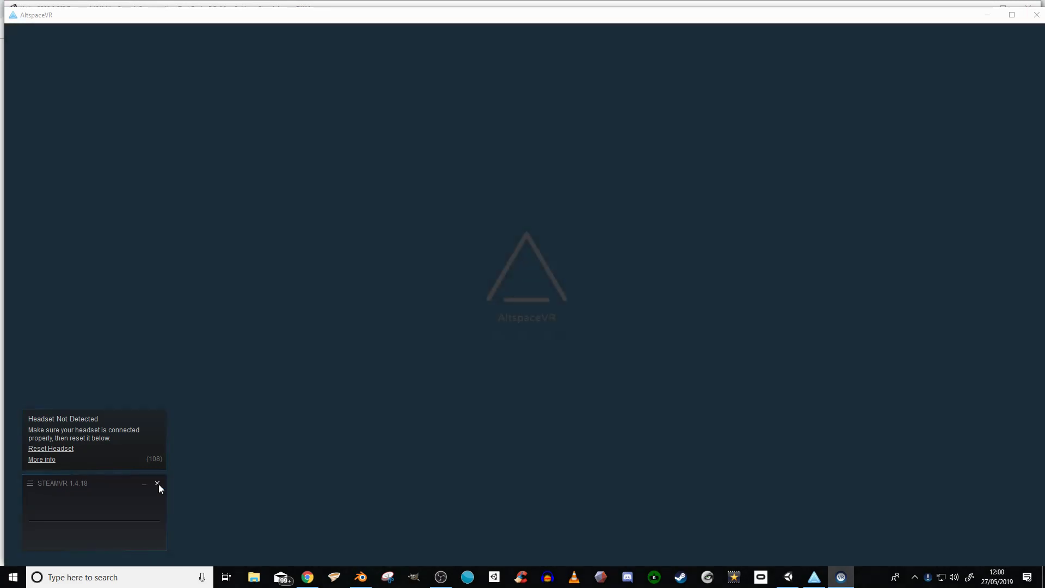
{"action": "left_click", "coordinate": [157, 483]}
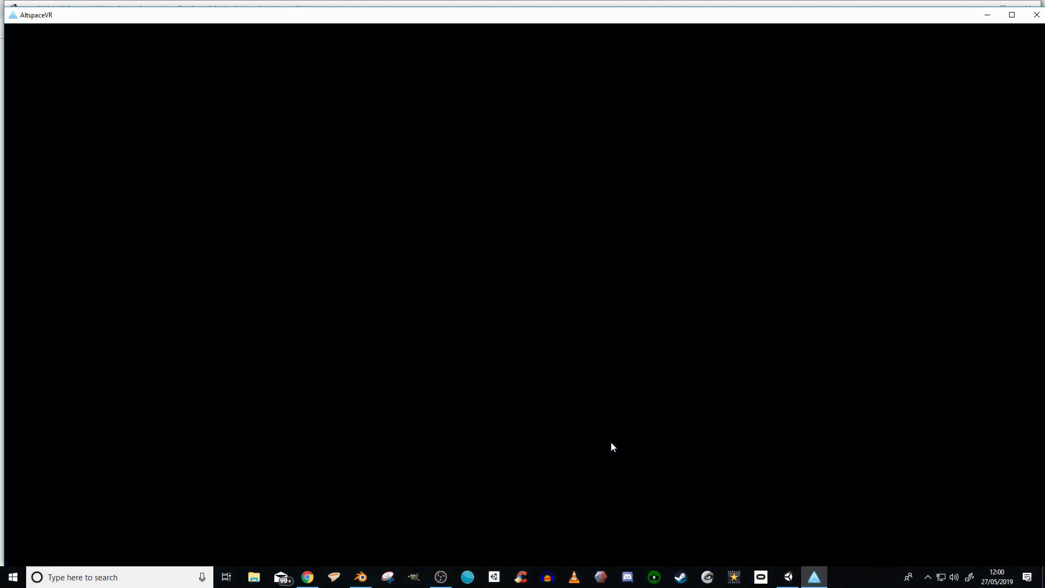
- Find Test Space among My Worlds in AltspaceVR and enter it to view the animated chain
{"action": "left_click", "coordinate": [339, 486]}
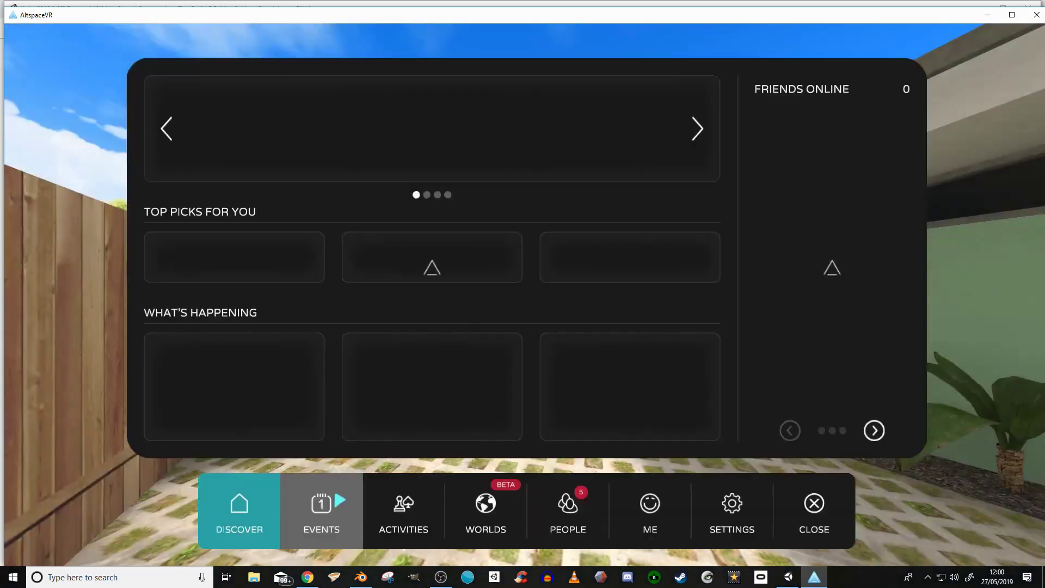
{"action": "left_click", "coordinate": [504, 522]}
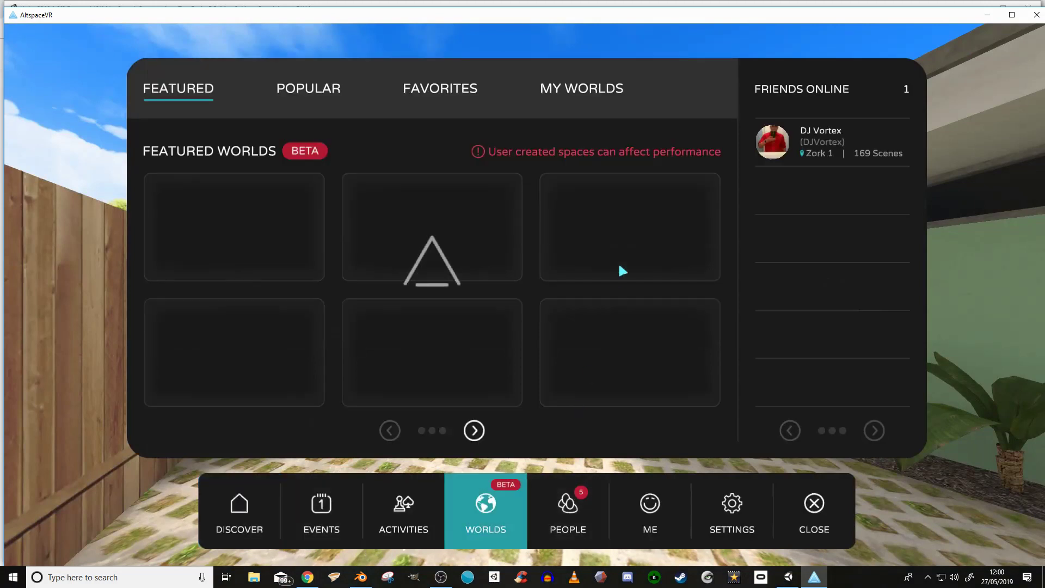
{"action": "left_click", "coordinate": [583, 88]}
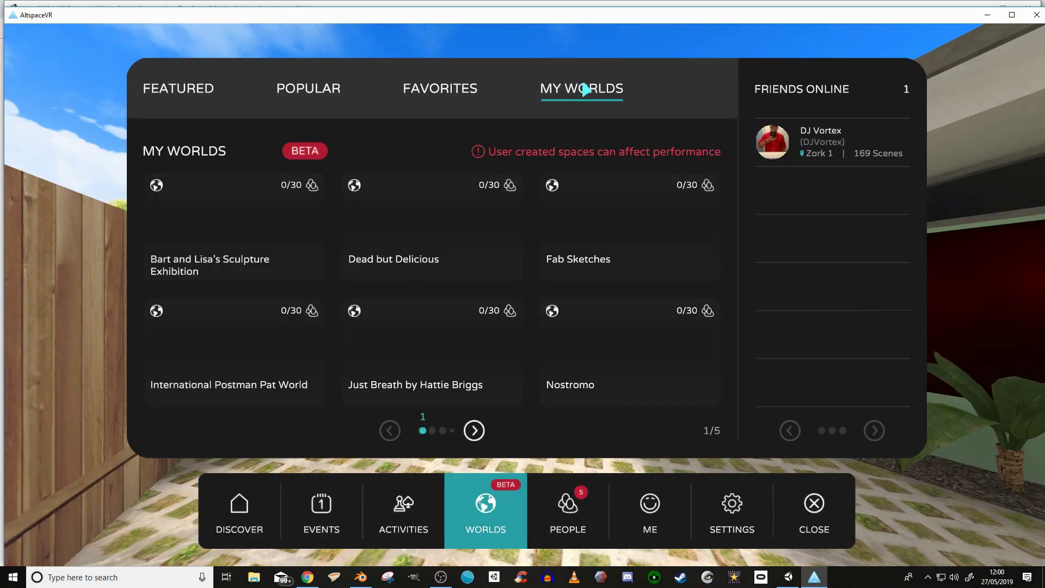
{"action": "left_click", "coordinate": [474, 431]}
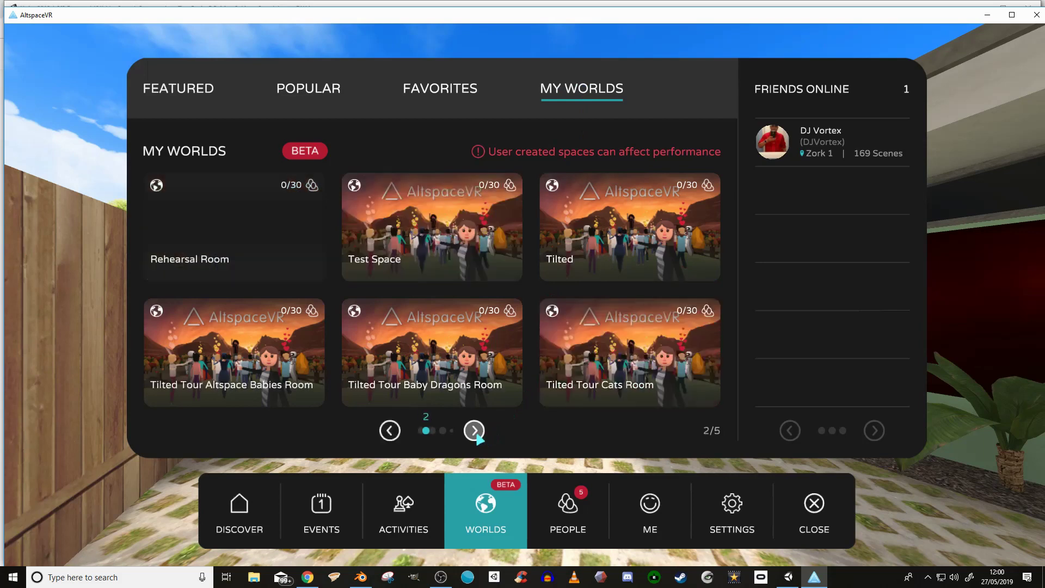
{"action": "left_click", "coordinate": [391, 435]}
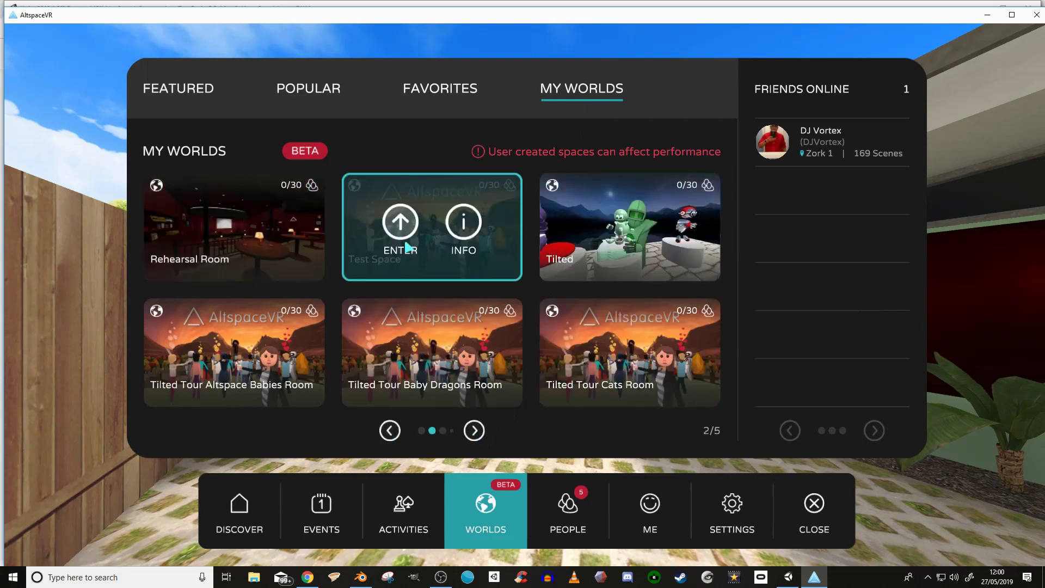
{"action": "left_click", "coordinate": [402, 234]}
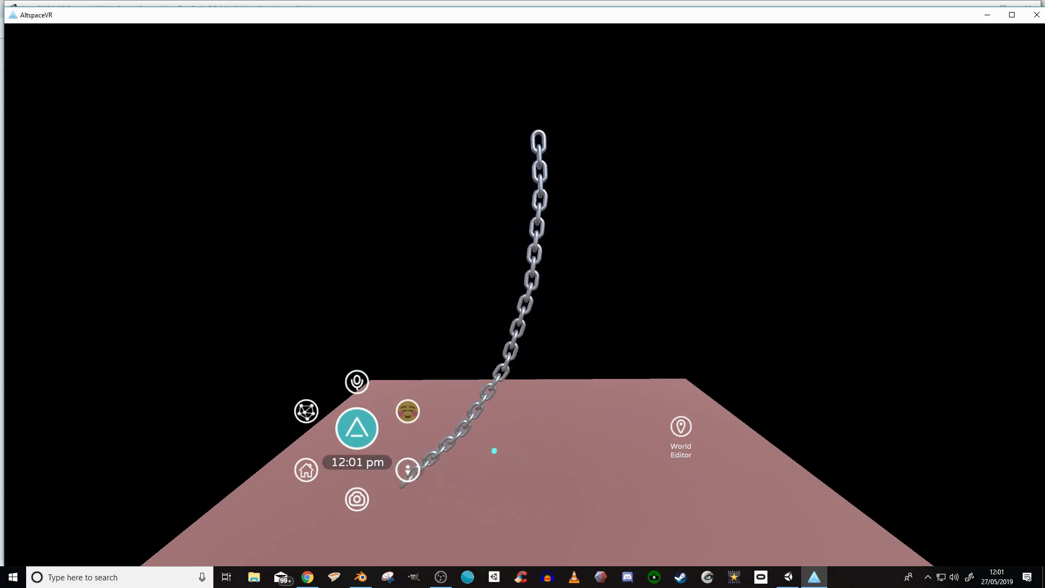
{"action": "mouse_move", "coordinate": [446, 583]}
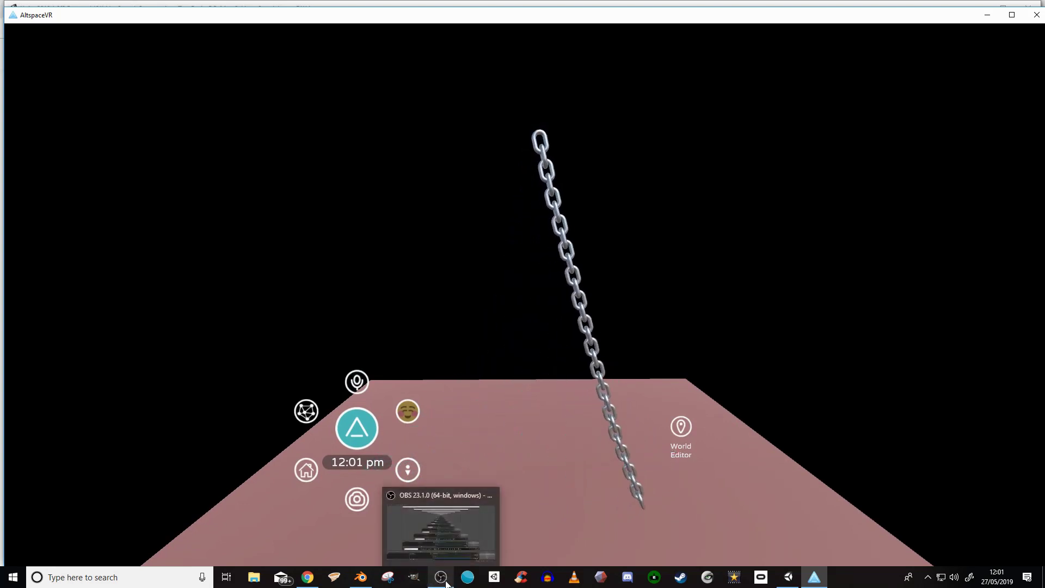